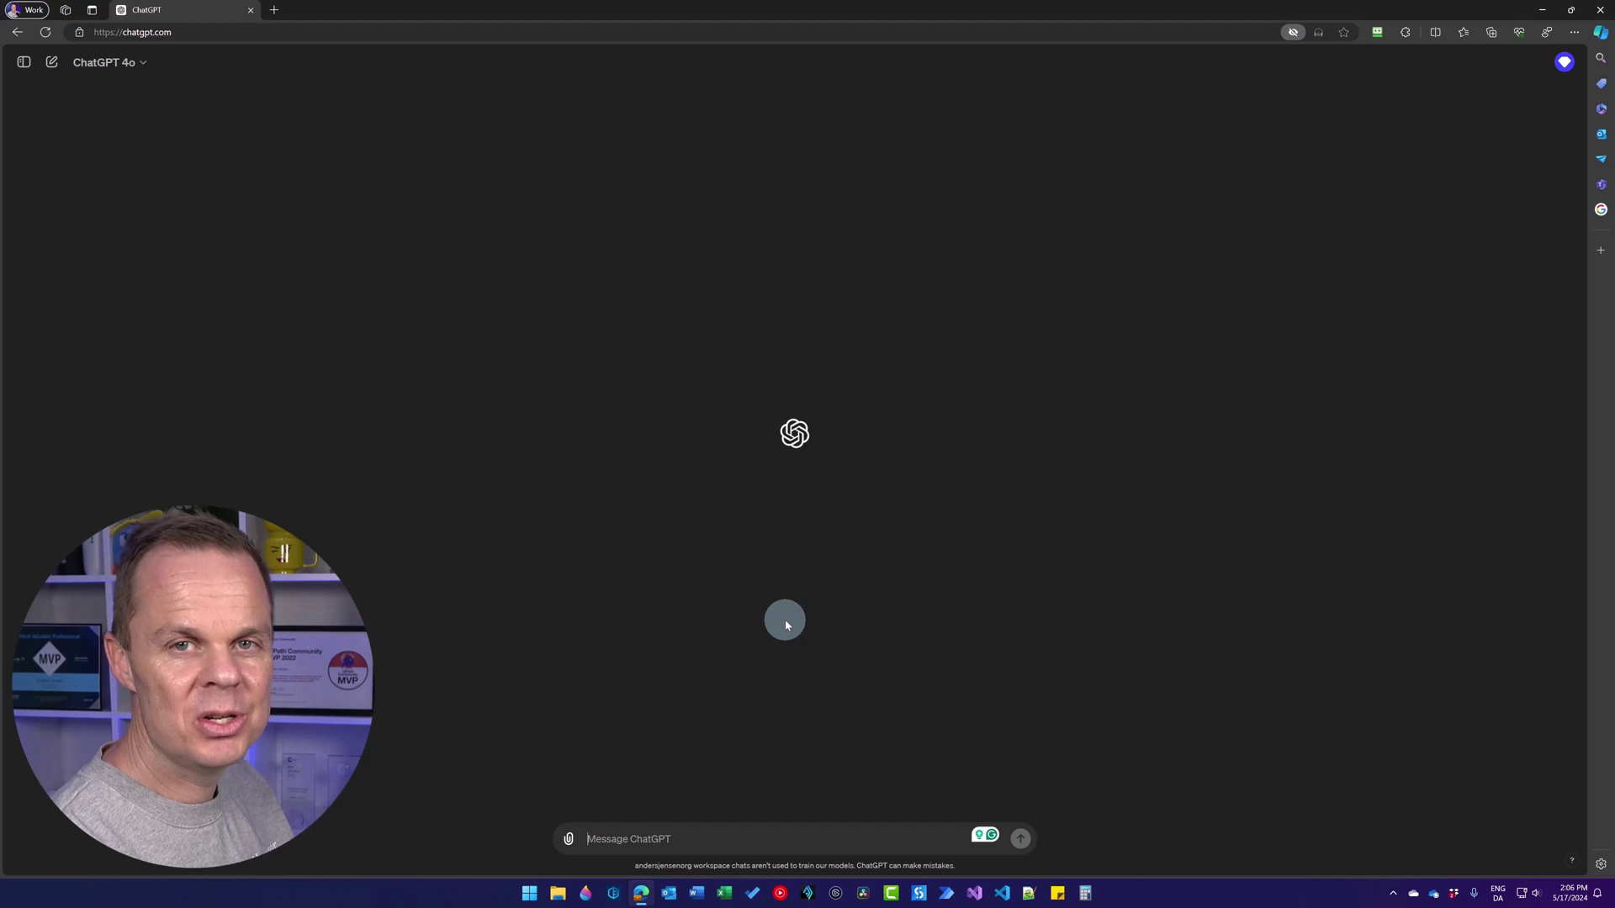
Ask ChatGPT to 'Create an image of a clown fish'.
{"action": "type", "text": "Create"}
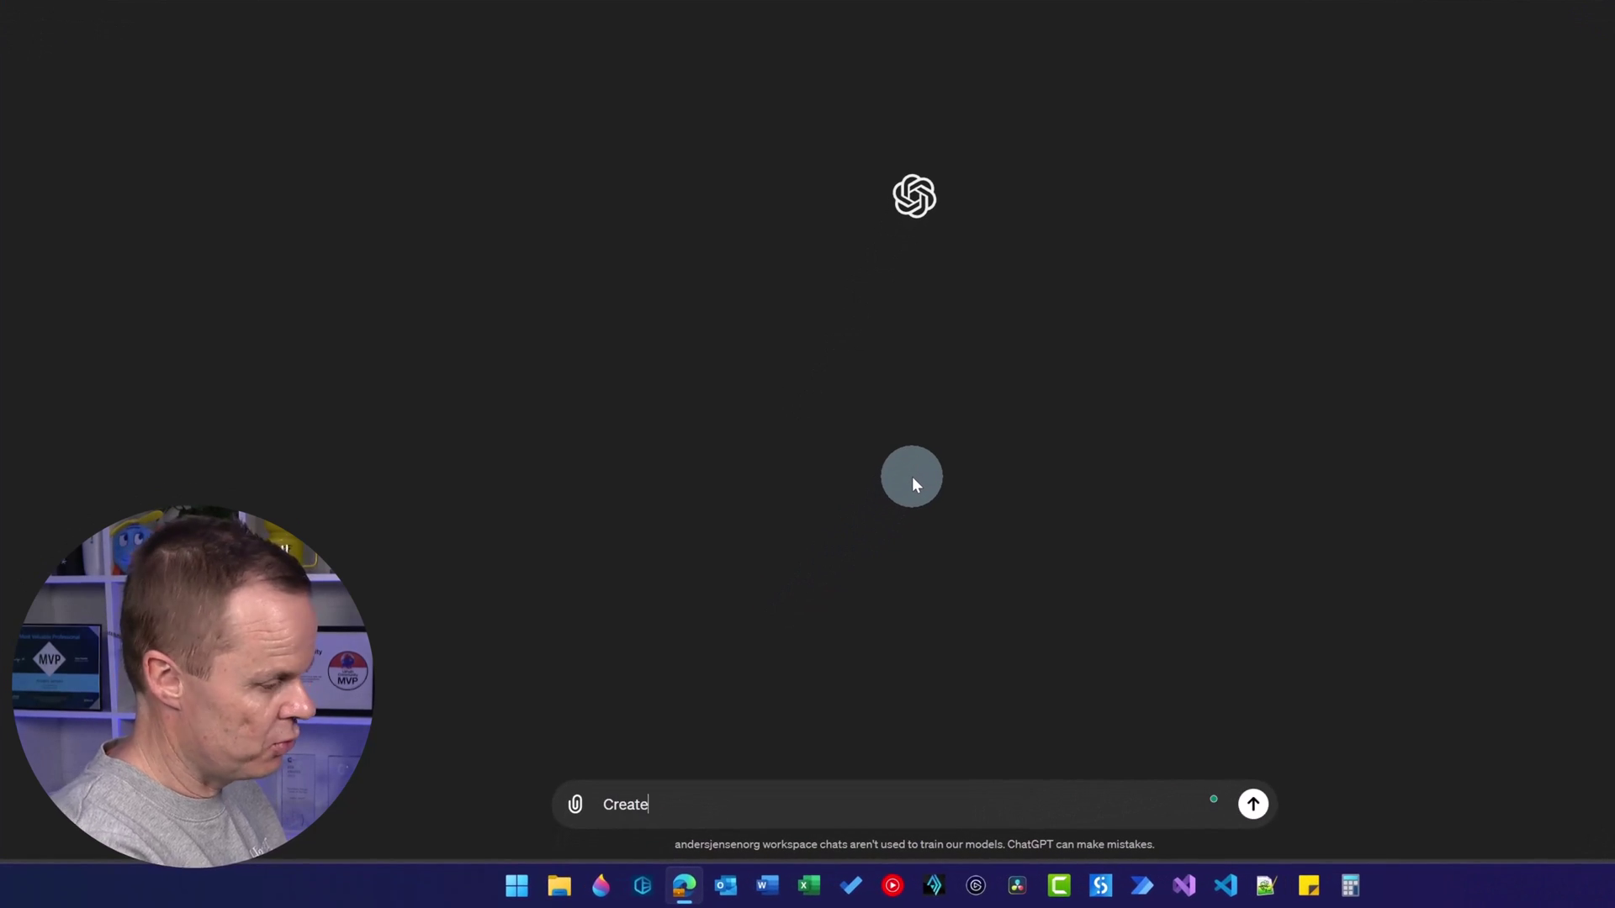
{"action": "type", "text": " an image o"}
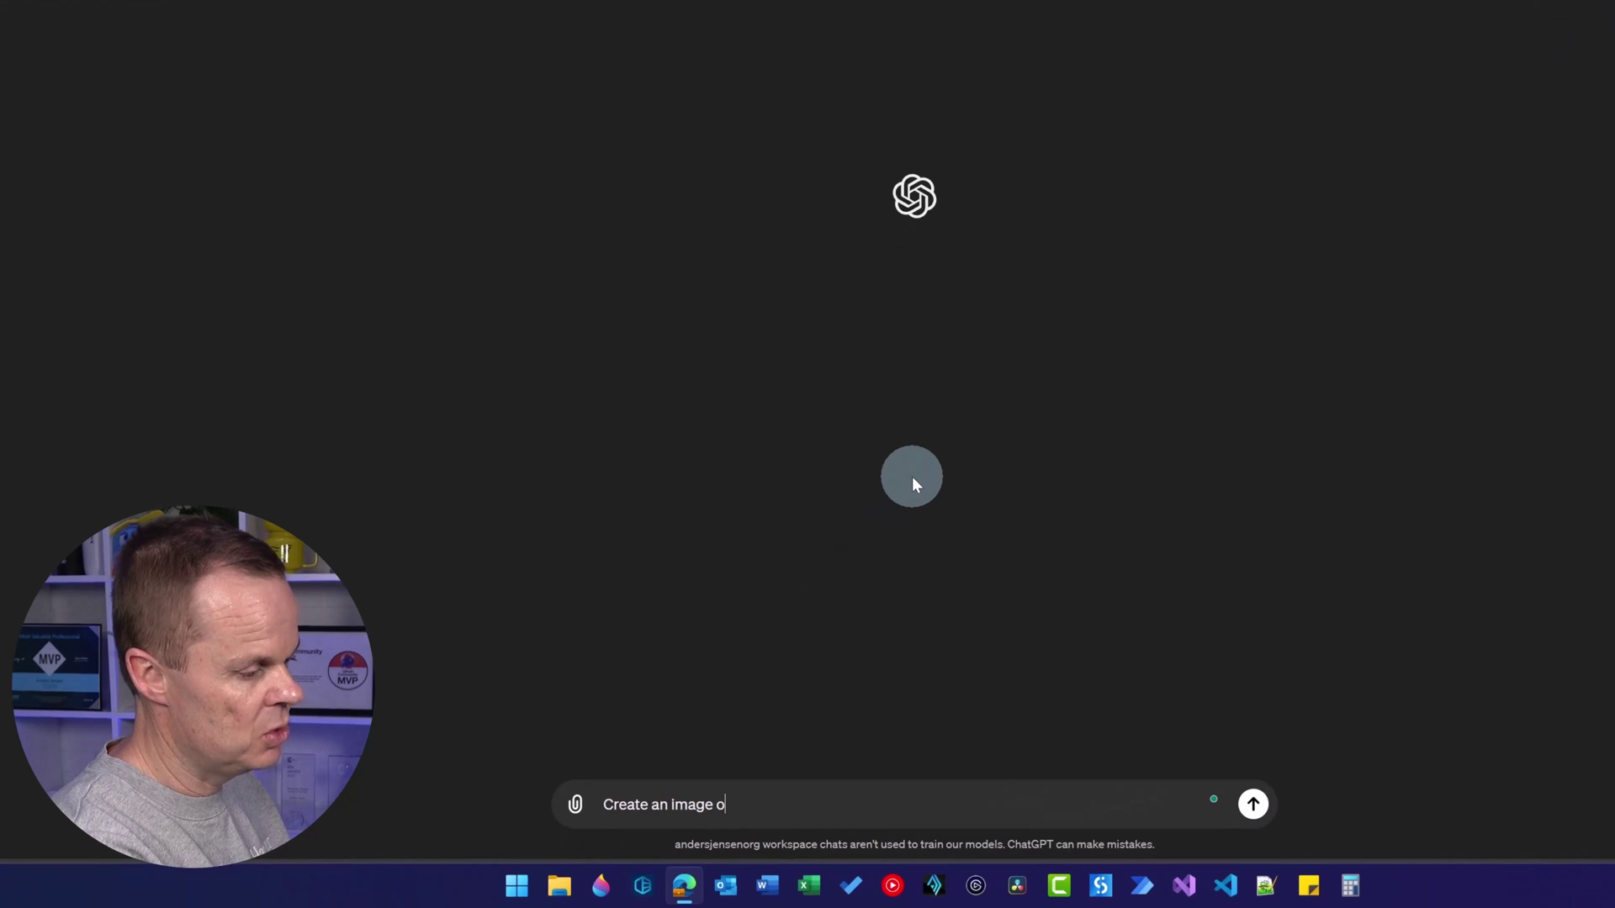
{"action": "type", "text": "f a clown fish"}
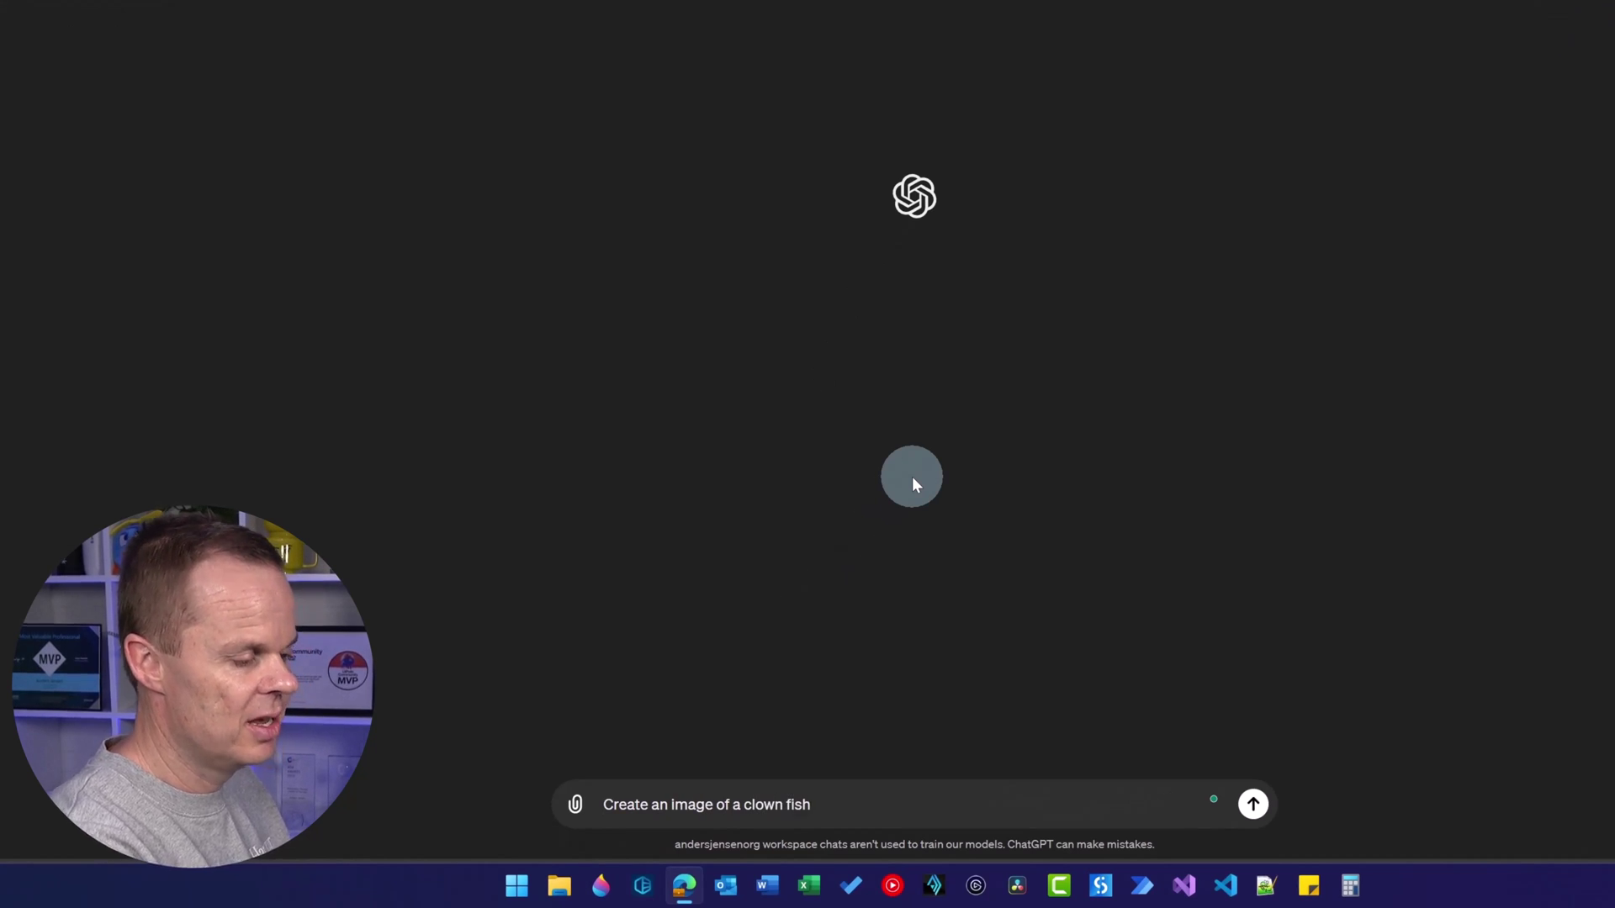
{"action": "key", "text": "Return"}
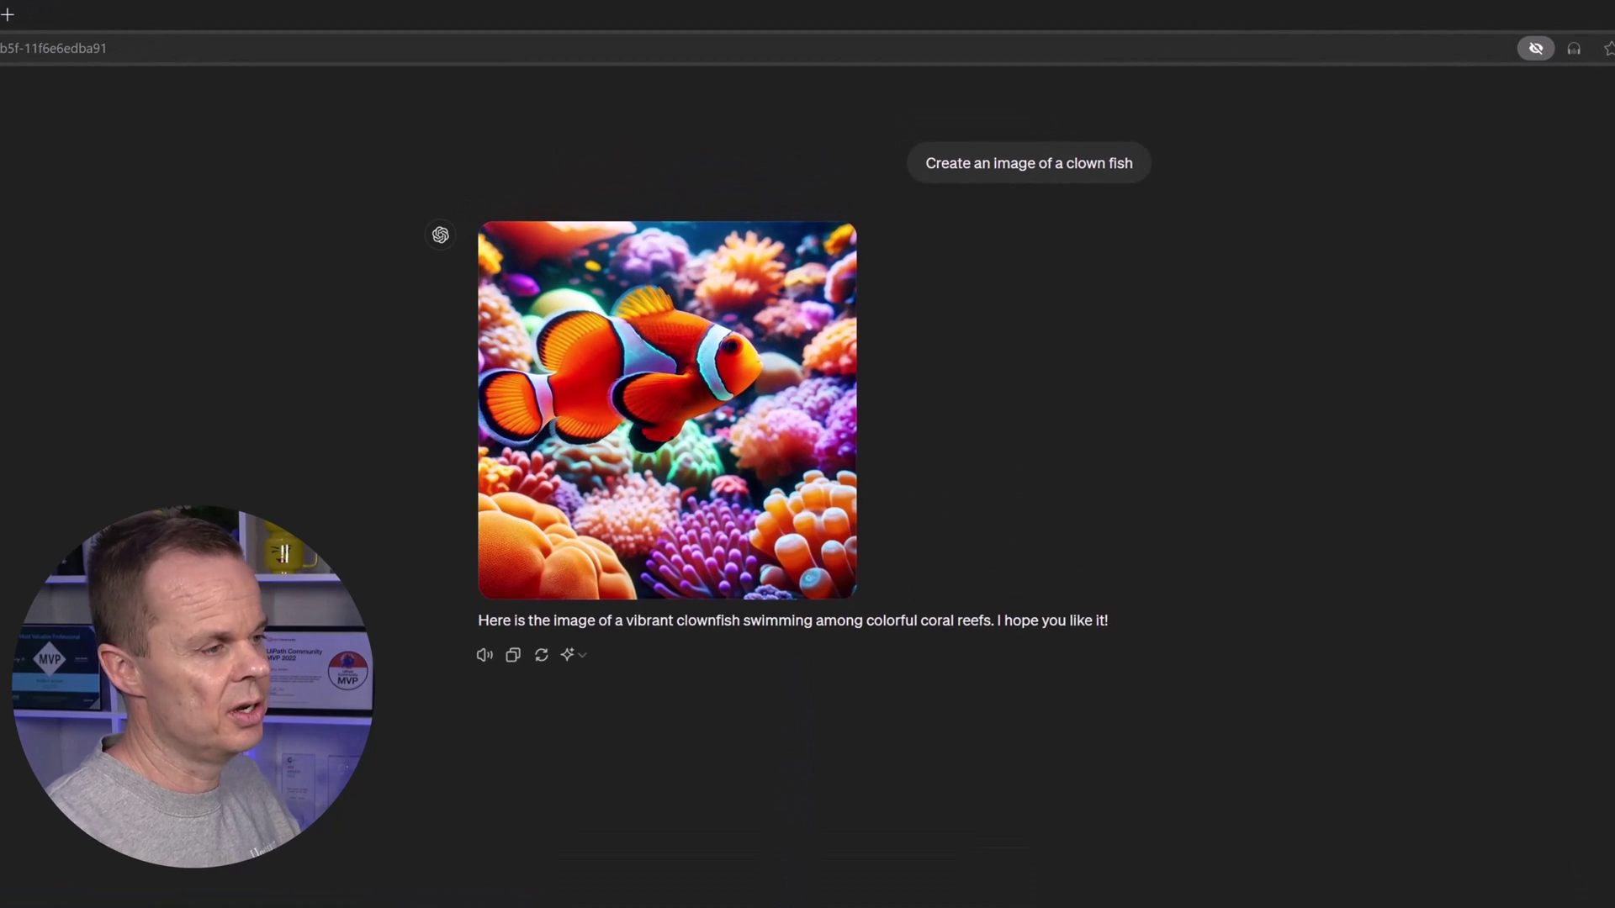
Download the clownfish image as a .webp file, view it, then close its preview tab.
{"action": "mouse_move", "coordinate": [833, 252]}
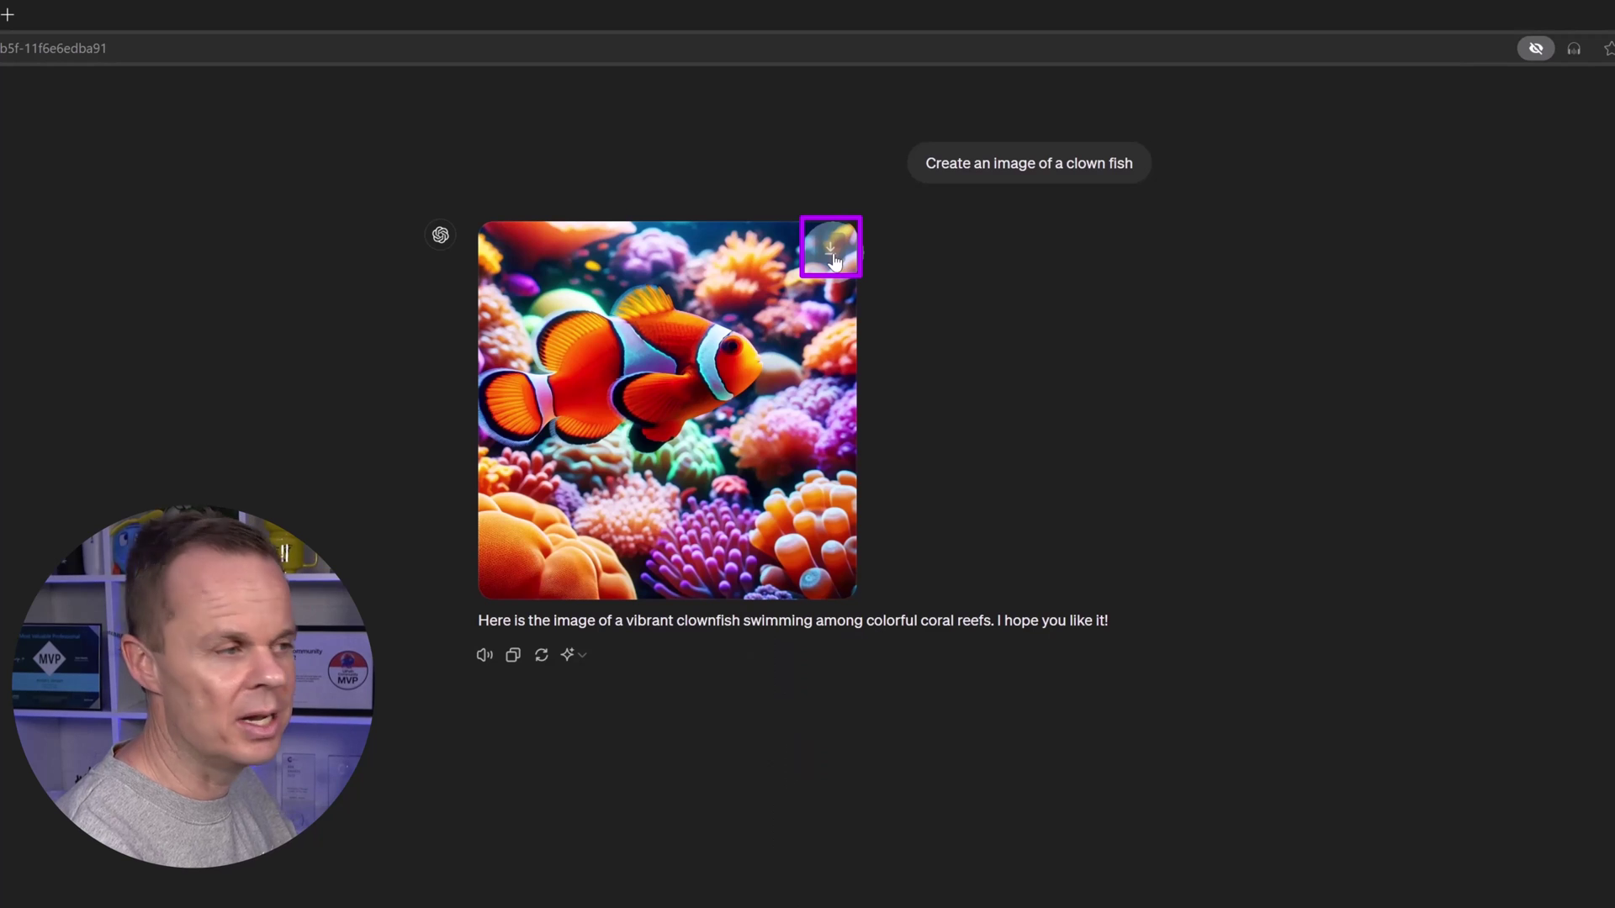
{"action": "left_click", "coordinate": [833, 261]}
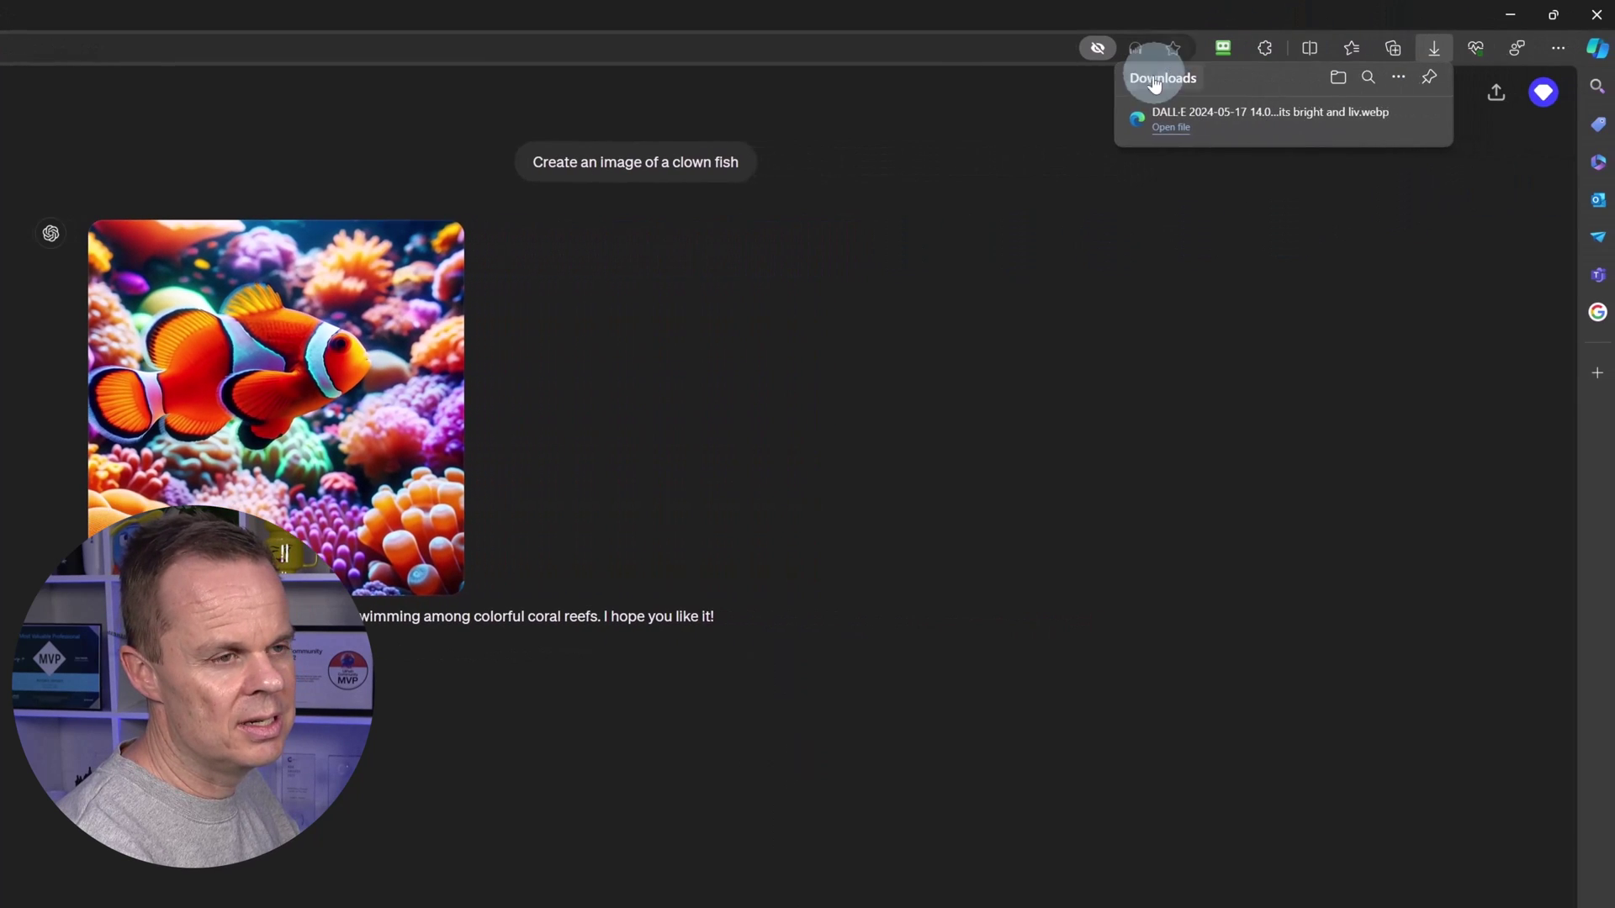
{"action": "left_click", "coordinate": [1165, 128]}
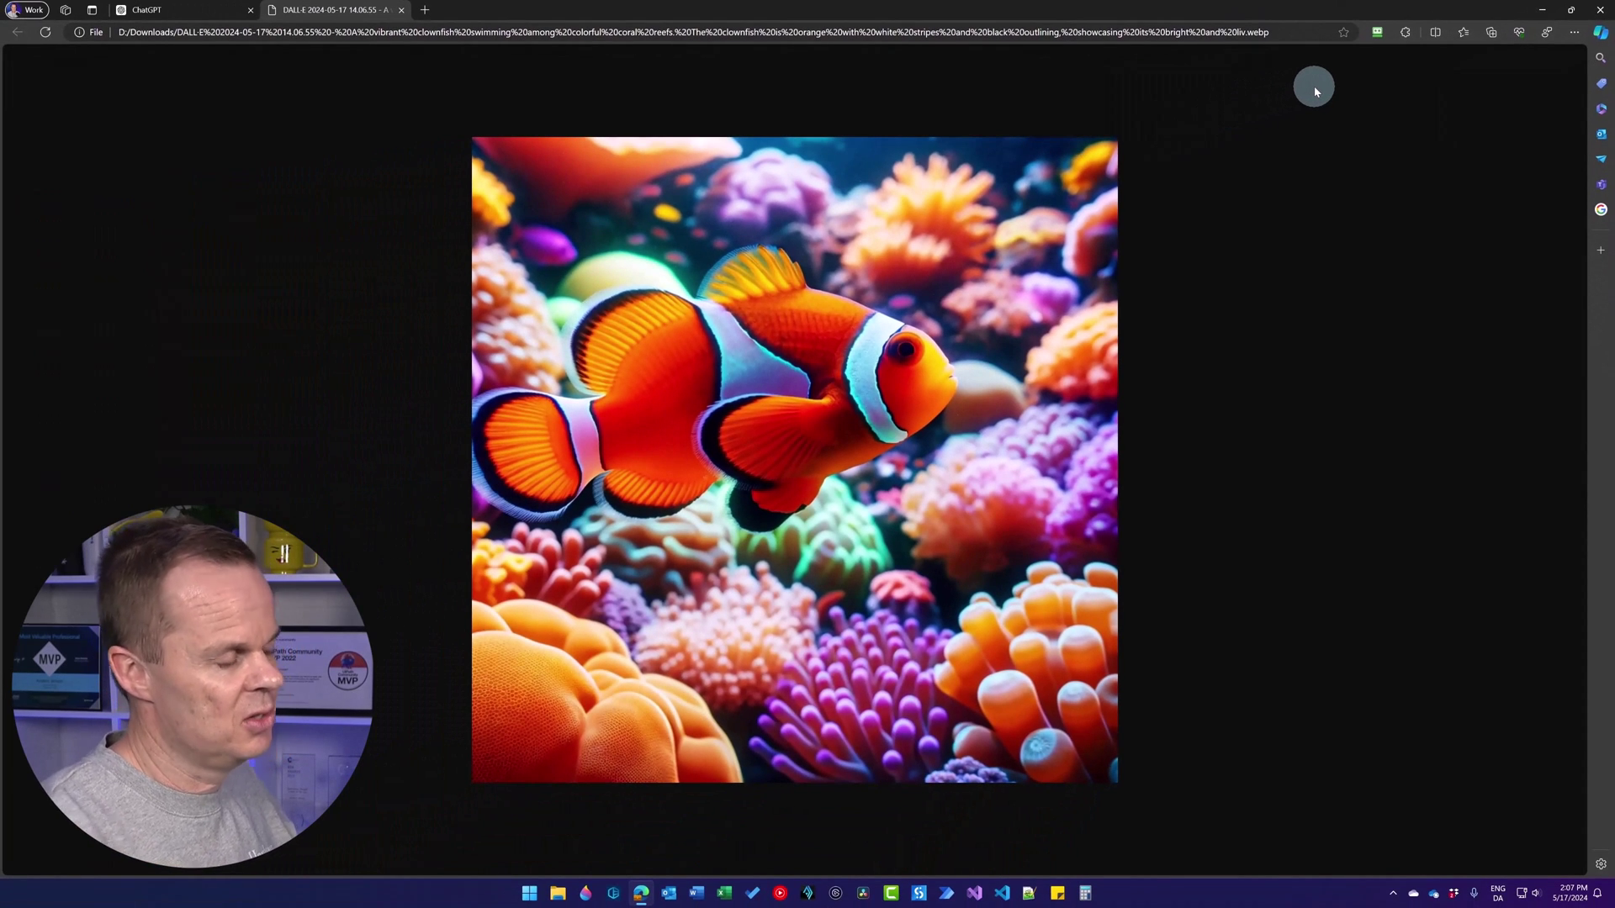
{"action": "left_click", "coordinate": [402, 10]}
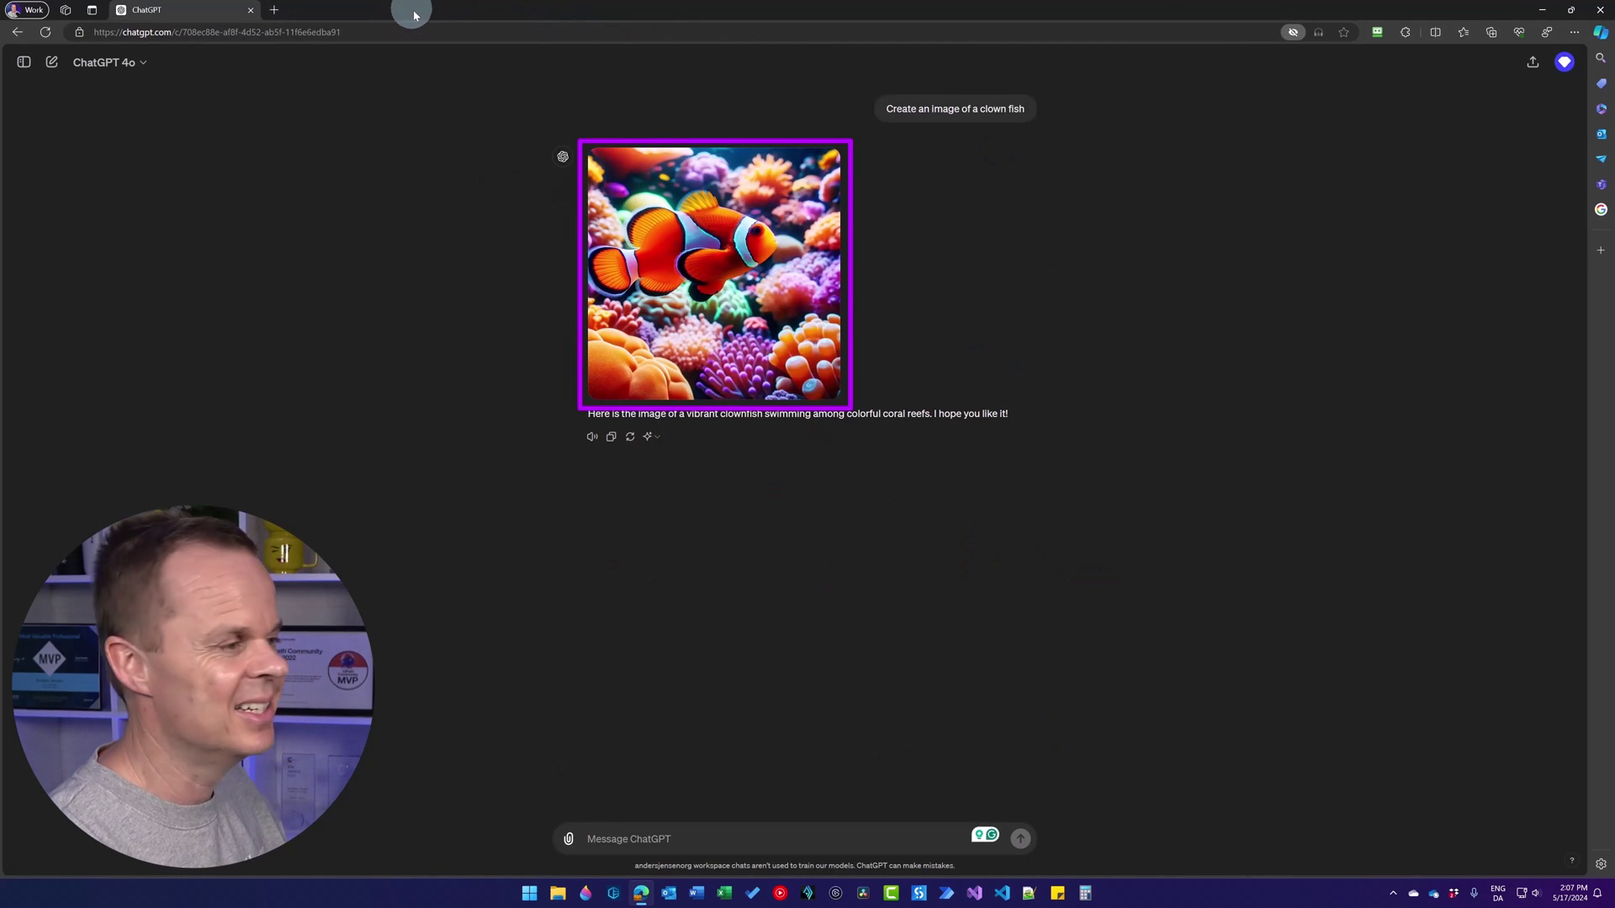
Enlarge the clownfish image and copy its full generation prompt from the info panel.
{"action": "left_click", "coordinate": [672, 245]}
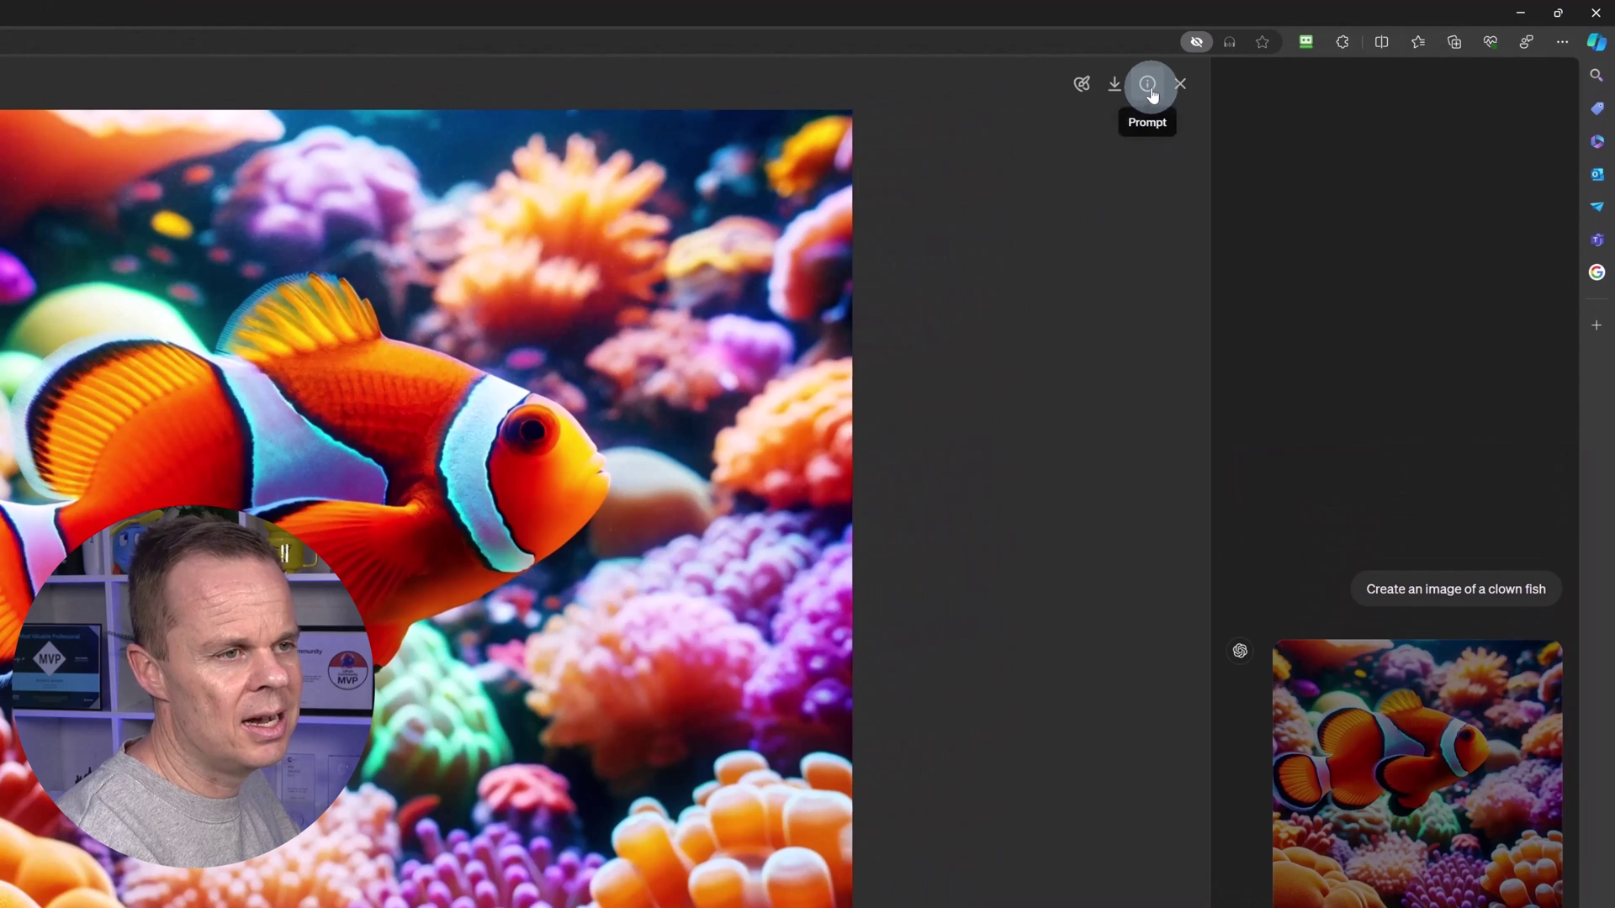
{"action": "left_click", "coordinate": [1148, 87]}
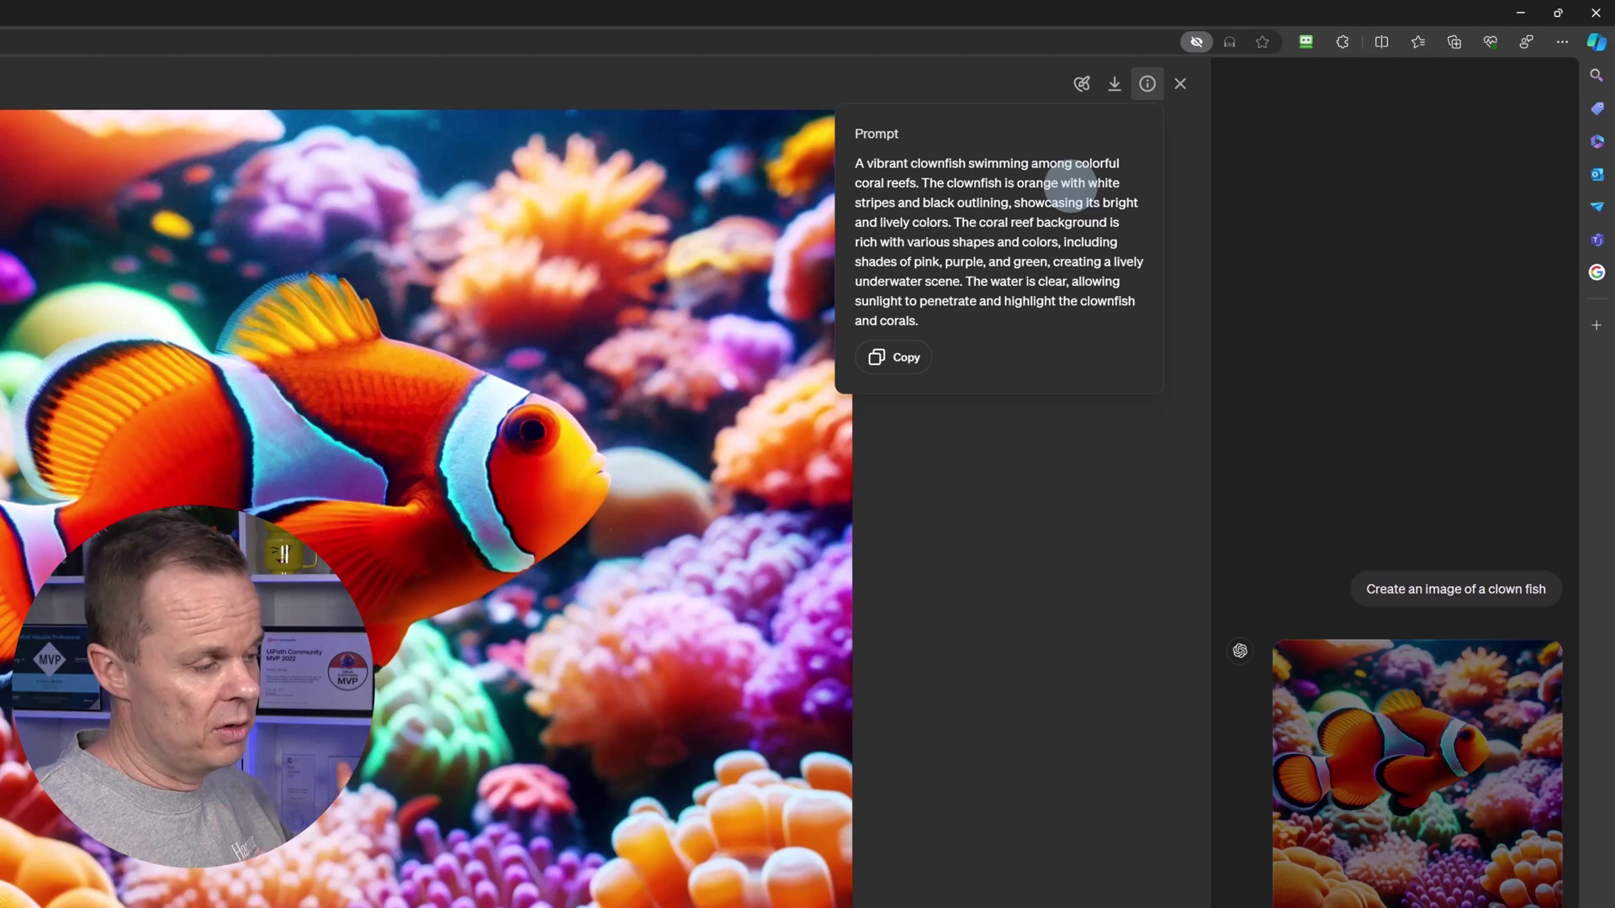
{"action": "left_click", "coordinate": [908, 357]}
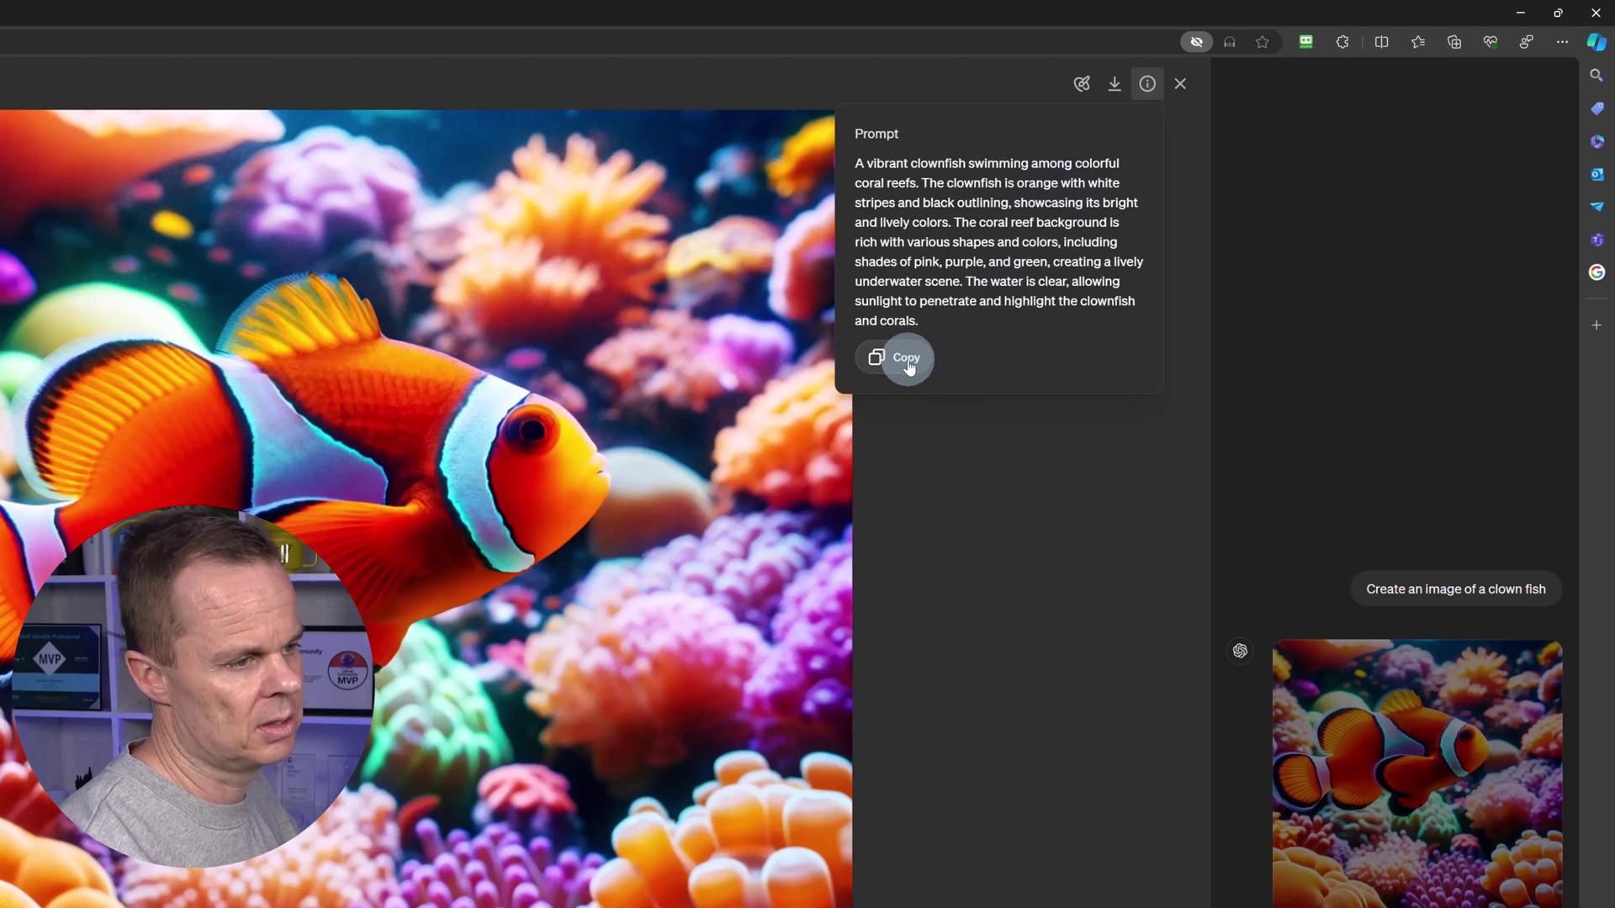
Mark the lower coral under the fish and request 'Add a baby clown fish'.
{"action": "left_click", "coordinate": [1080, 89]}
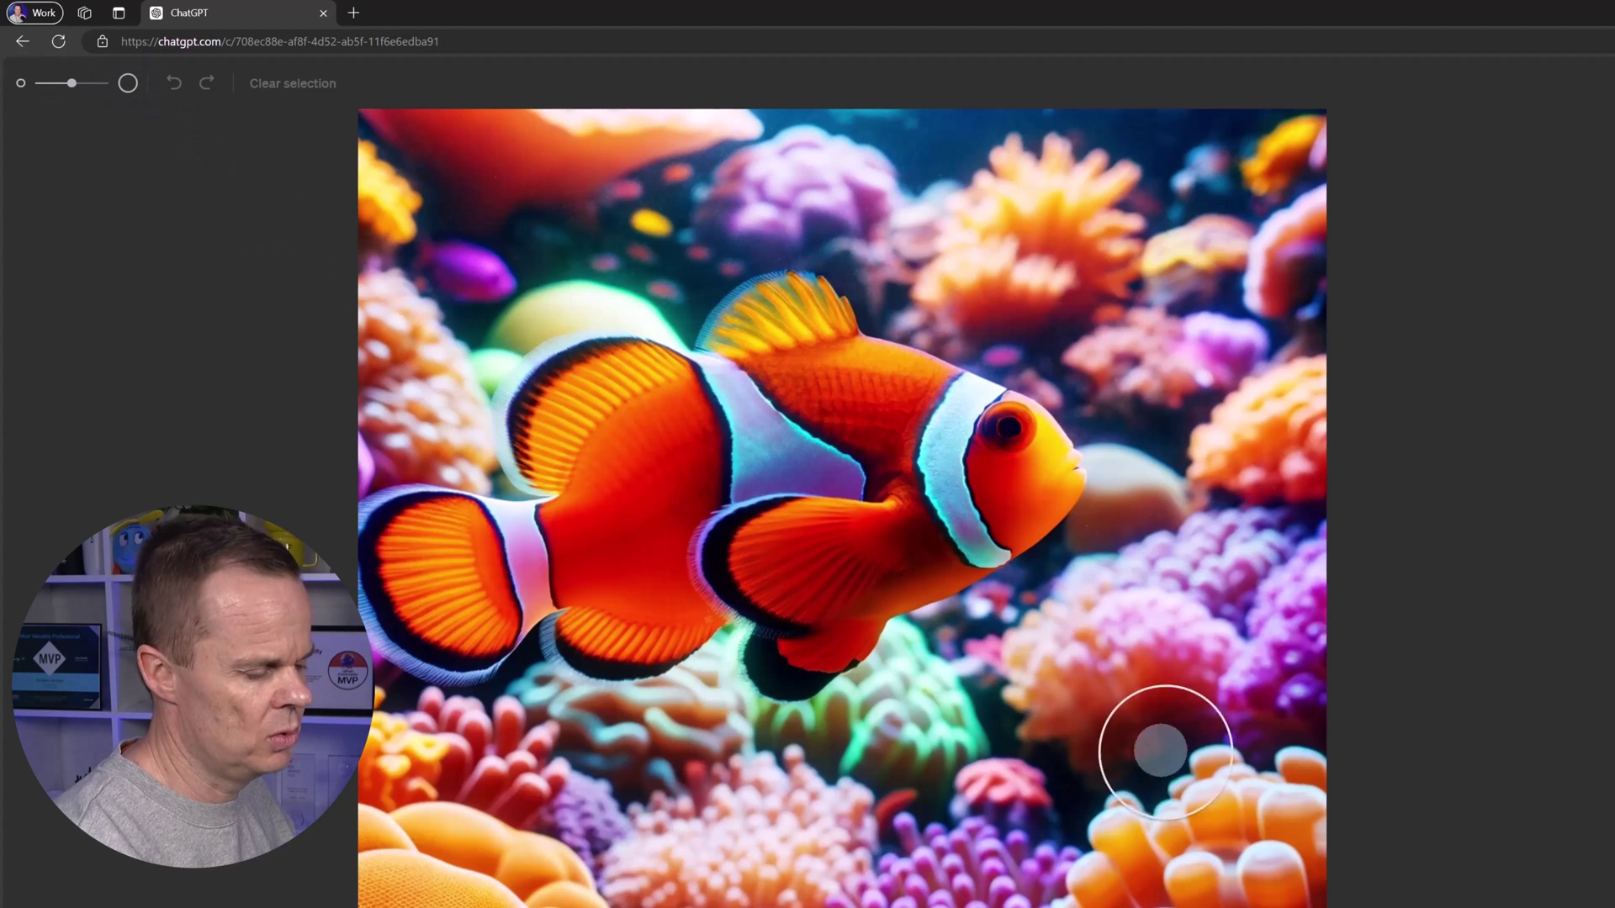
{"action": "left_click_drag", "start_coordinate": [865, 775], "coordinate": [1019, 779]}
{"action": "mouse_move", "coordinate": [1001, 866]}
{"action": "left_mouse_down"}
{"action": "mouse_move", "coordinate": [815, 843]}
{"action": "mouse_move", "coordinate": [815, 790]}
{"action": "left_mouse_up"}
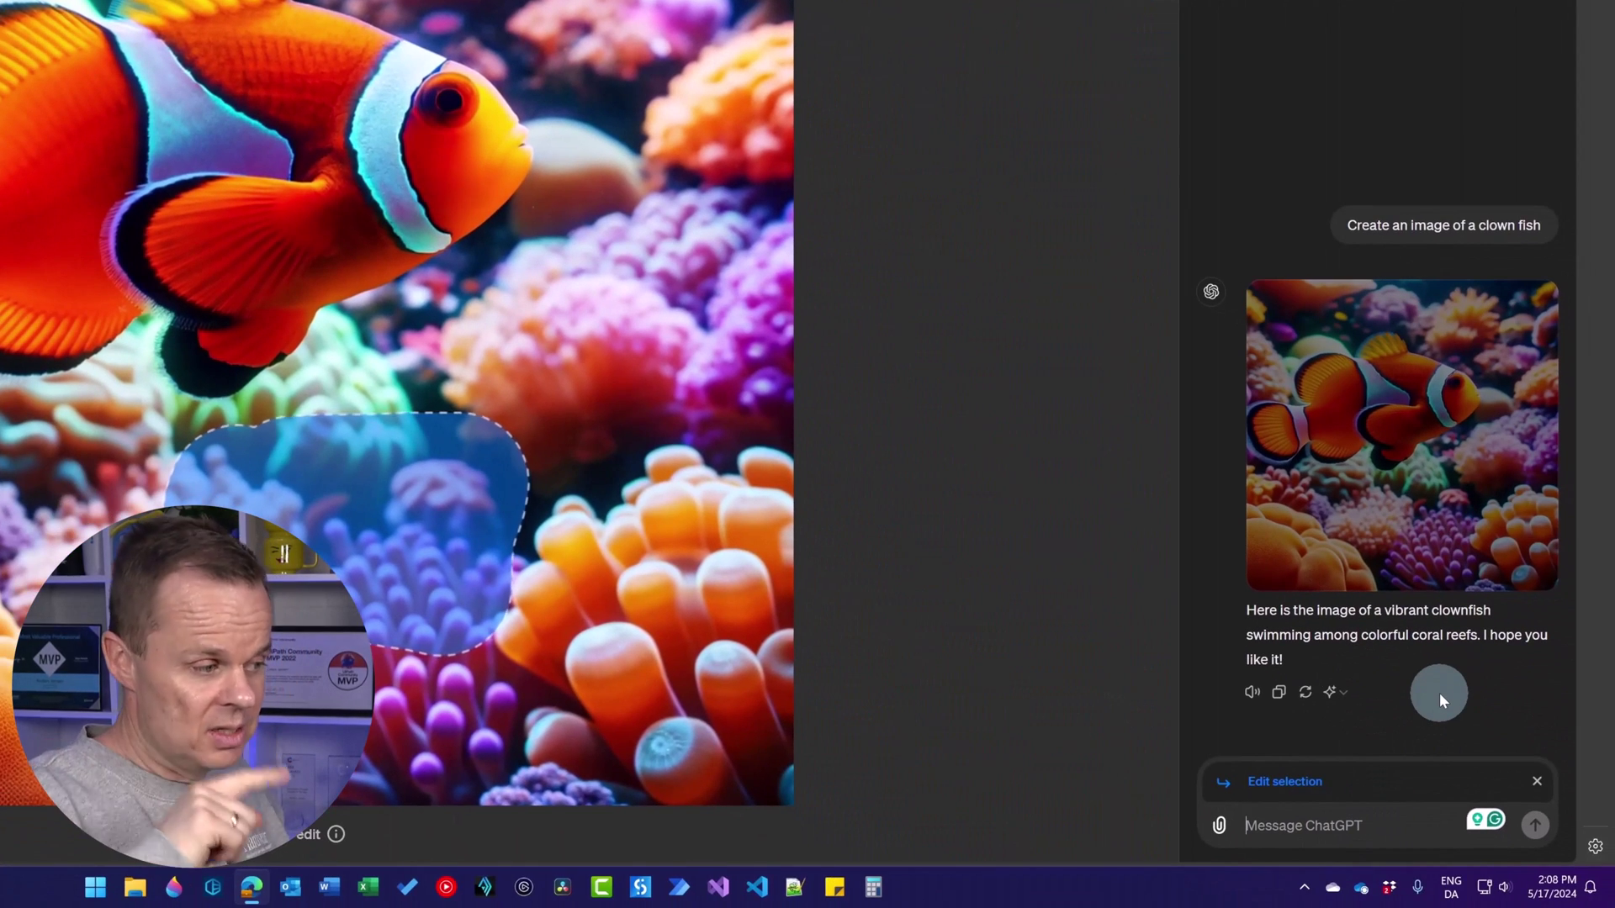
{"action": "type", "text": "Ad"}
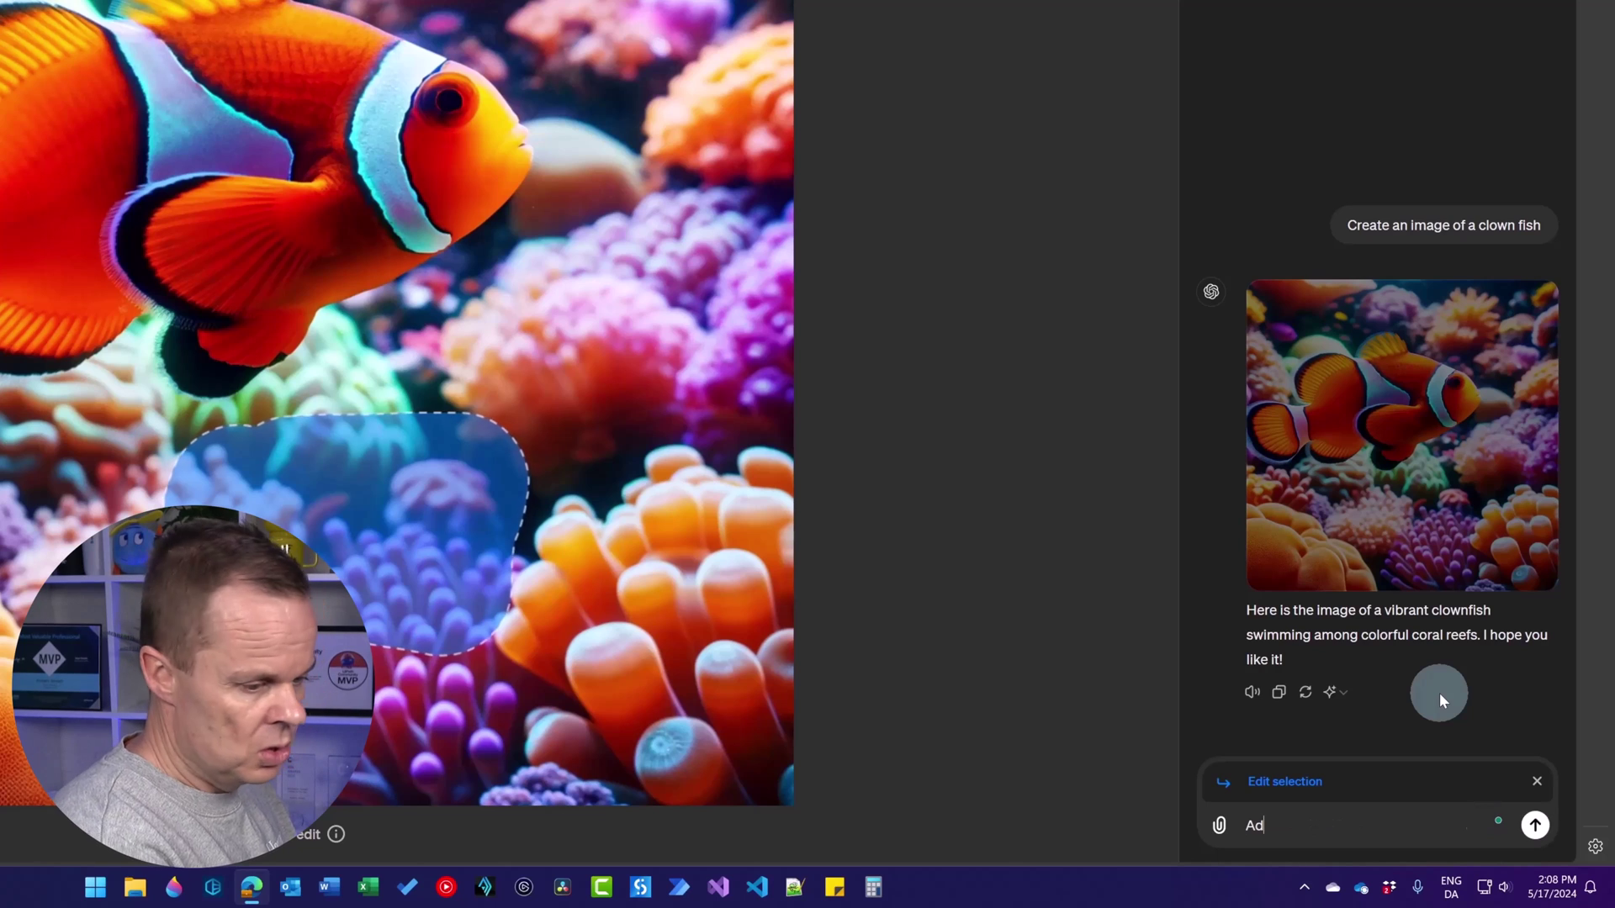
{"action": "type", "text": "d a"}
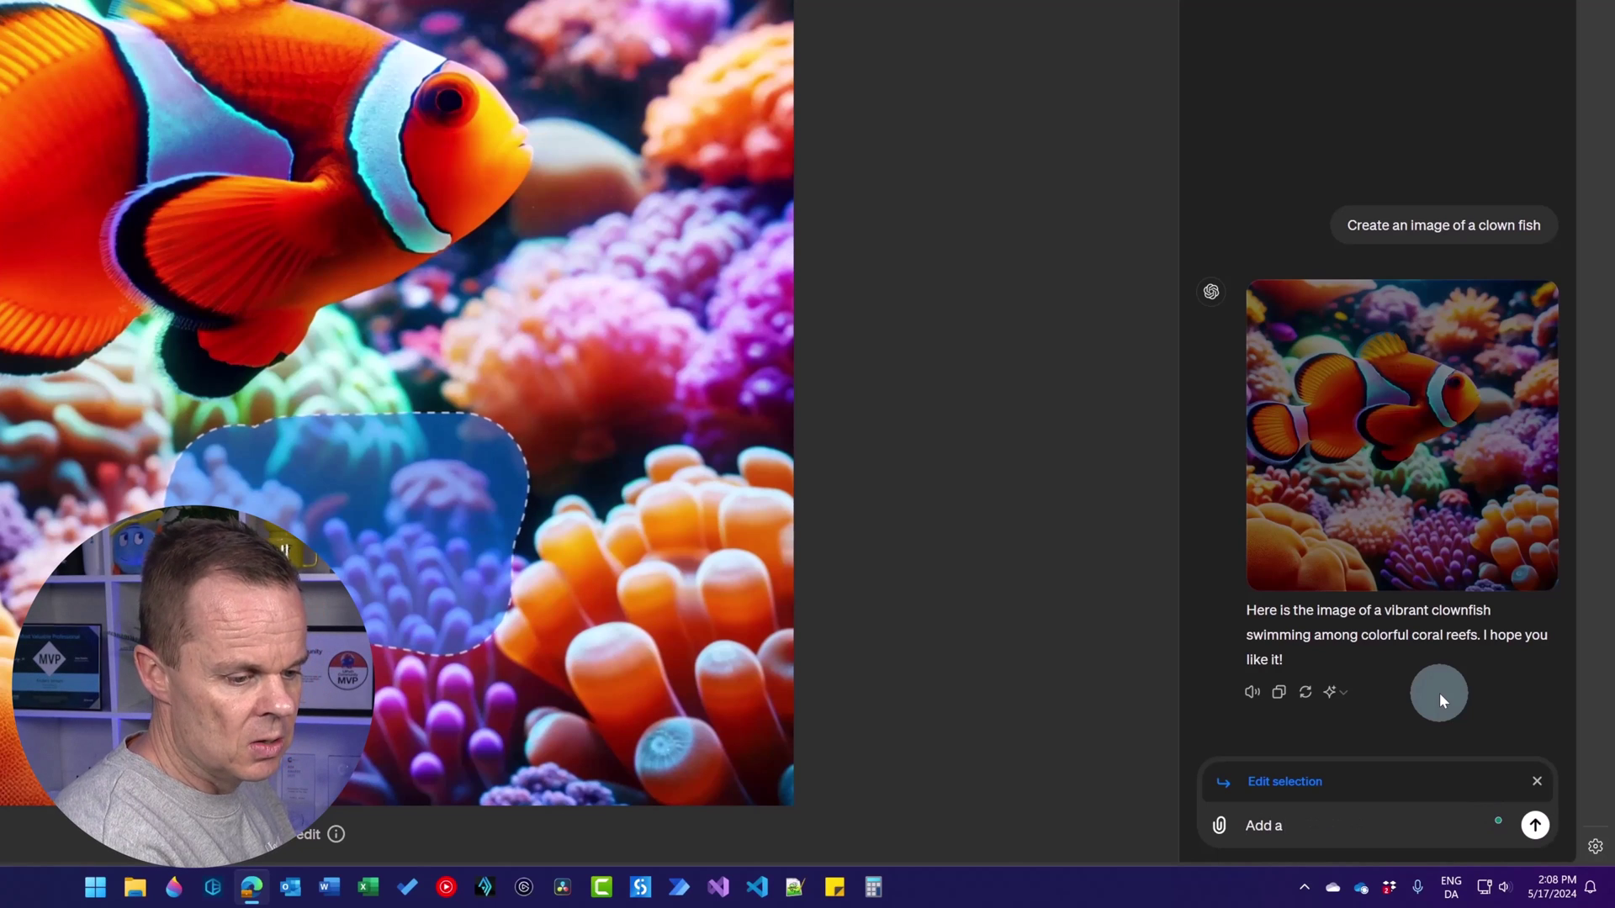
{"action": "type", "text": " baby c"}
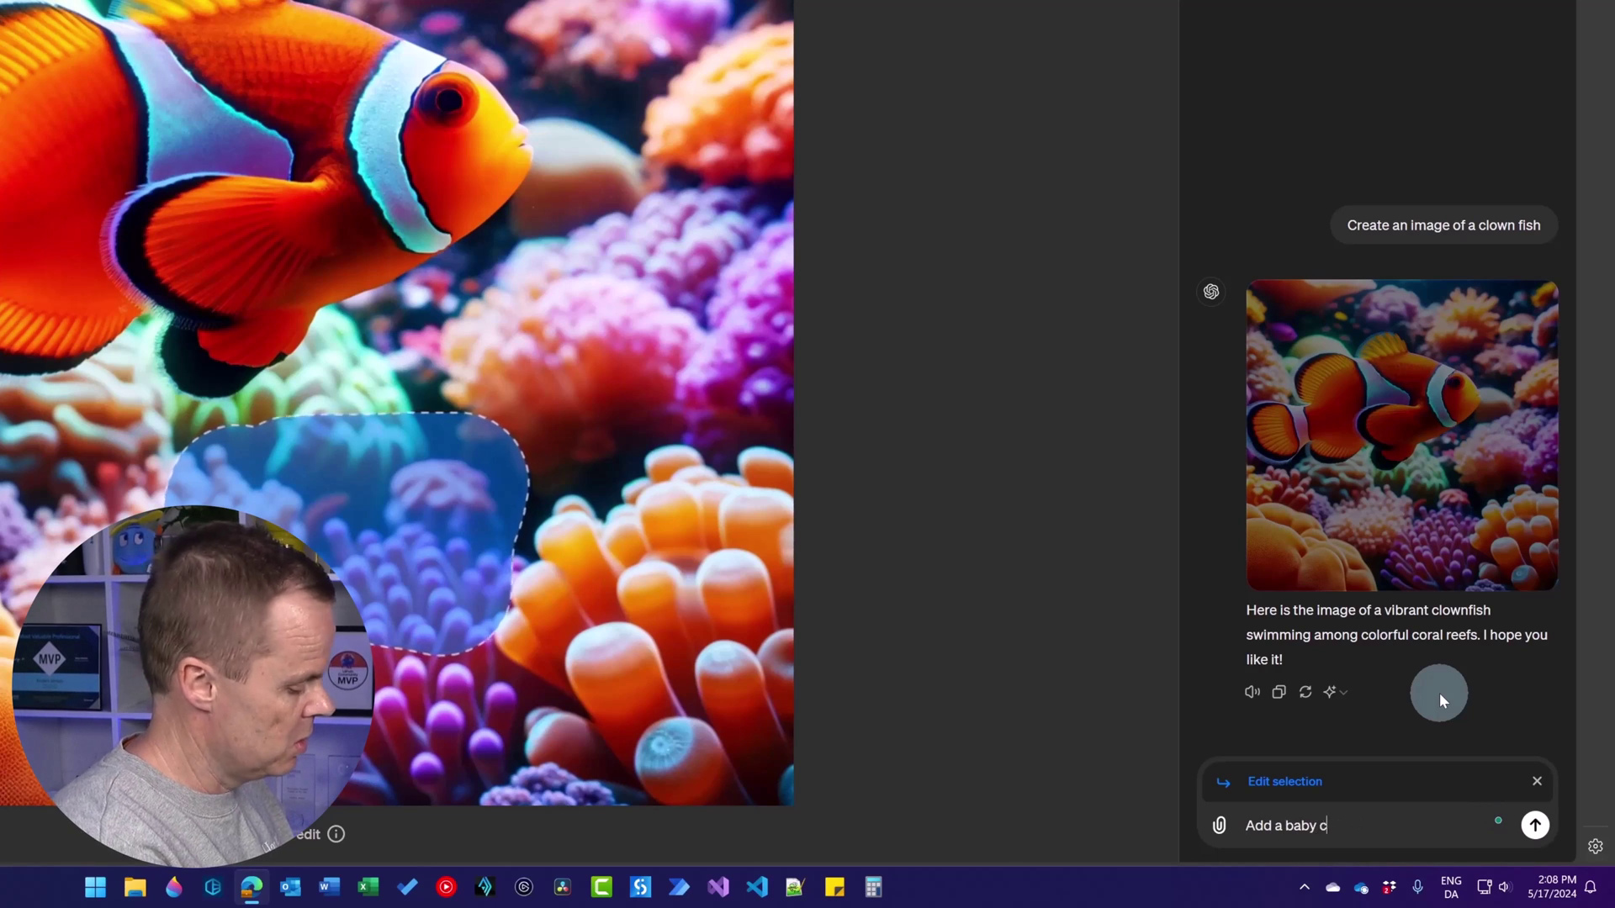
{"action": "type", "text": "lown fish"}
{"action": "key", "text": "Return"}
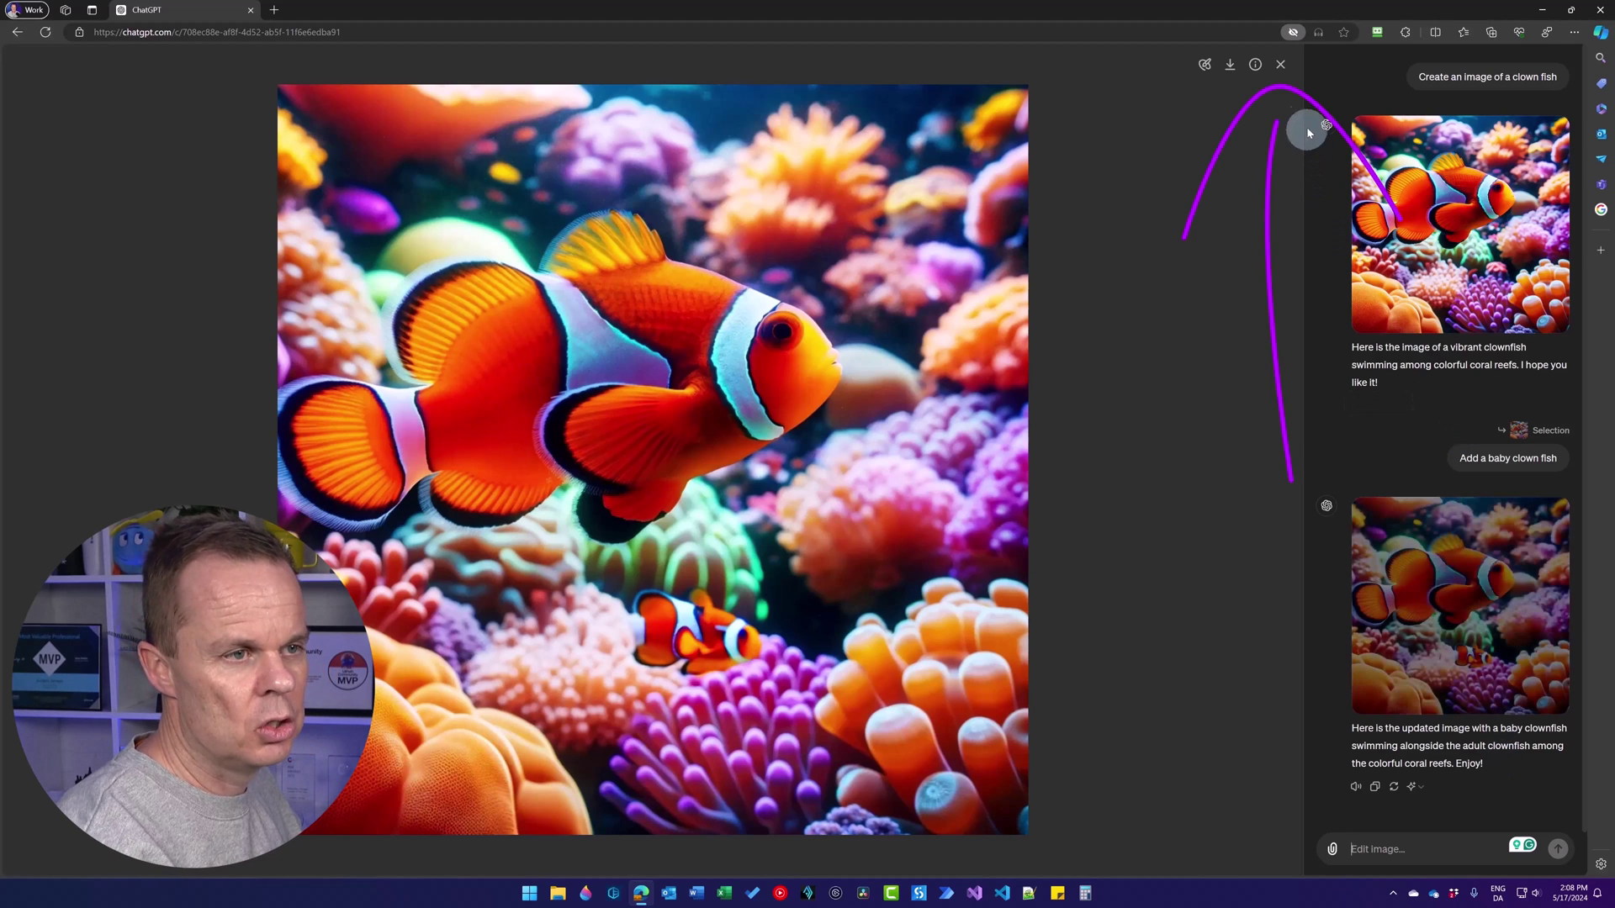
In a new chat, send the copied clownfish prompt with 'and a giant white shark' added.
{"action": "left_click", "coordinate": [1280, 65]}
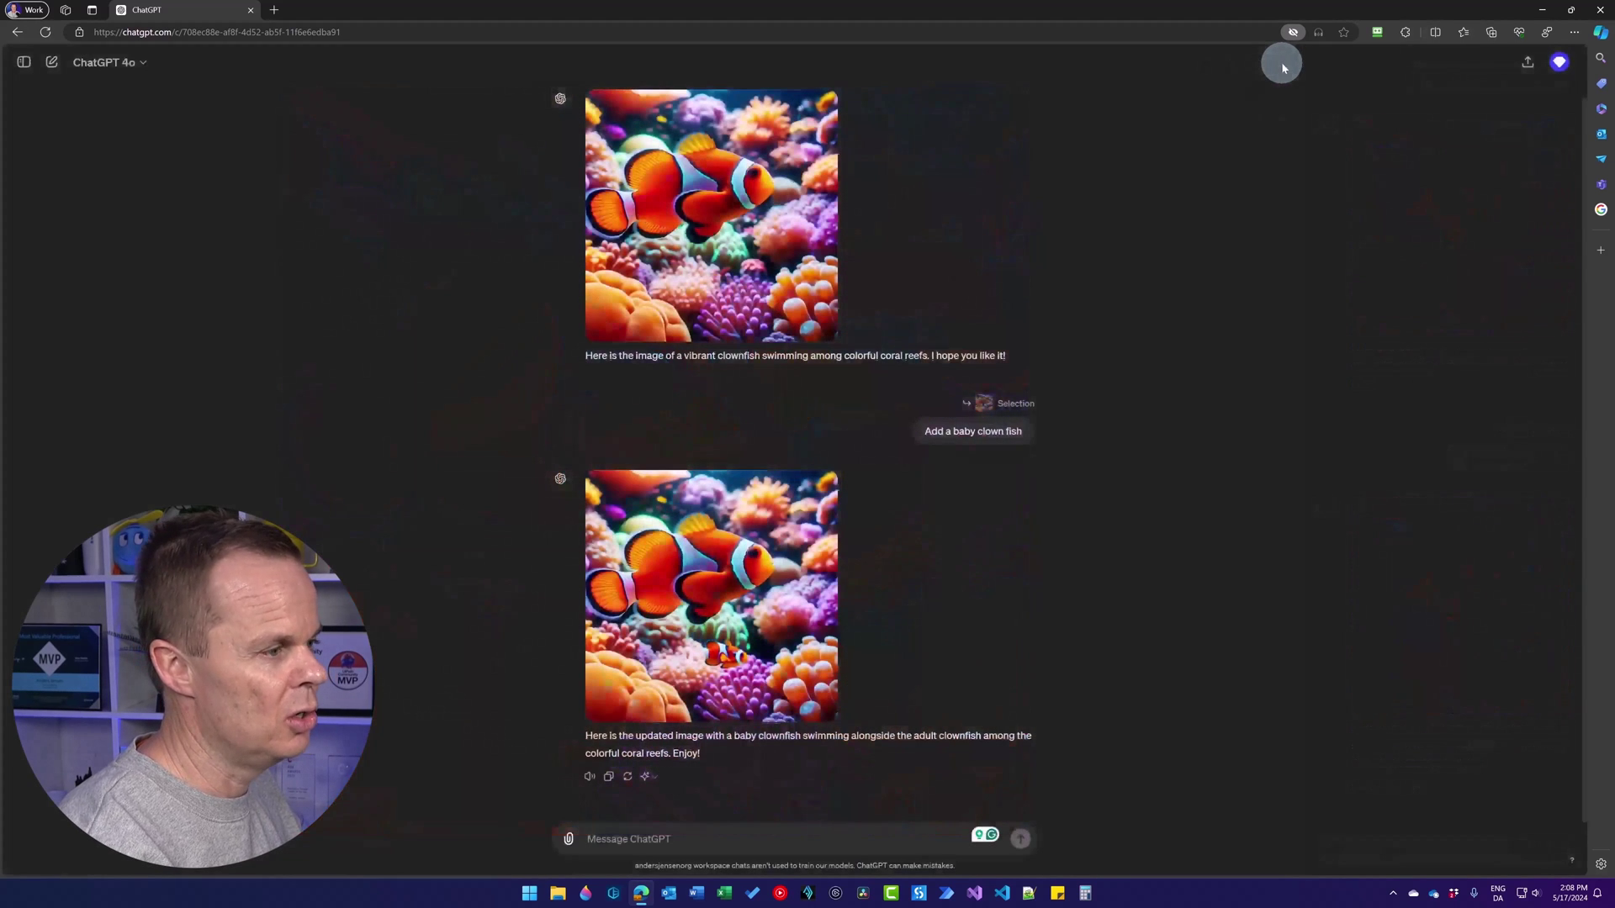
{"action": "left_click", "coordinate": [52, 63]}
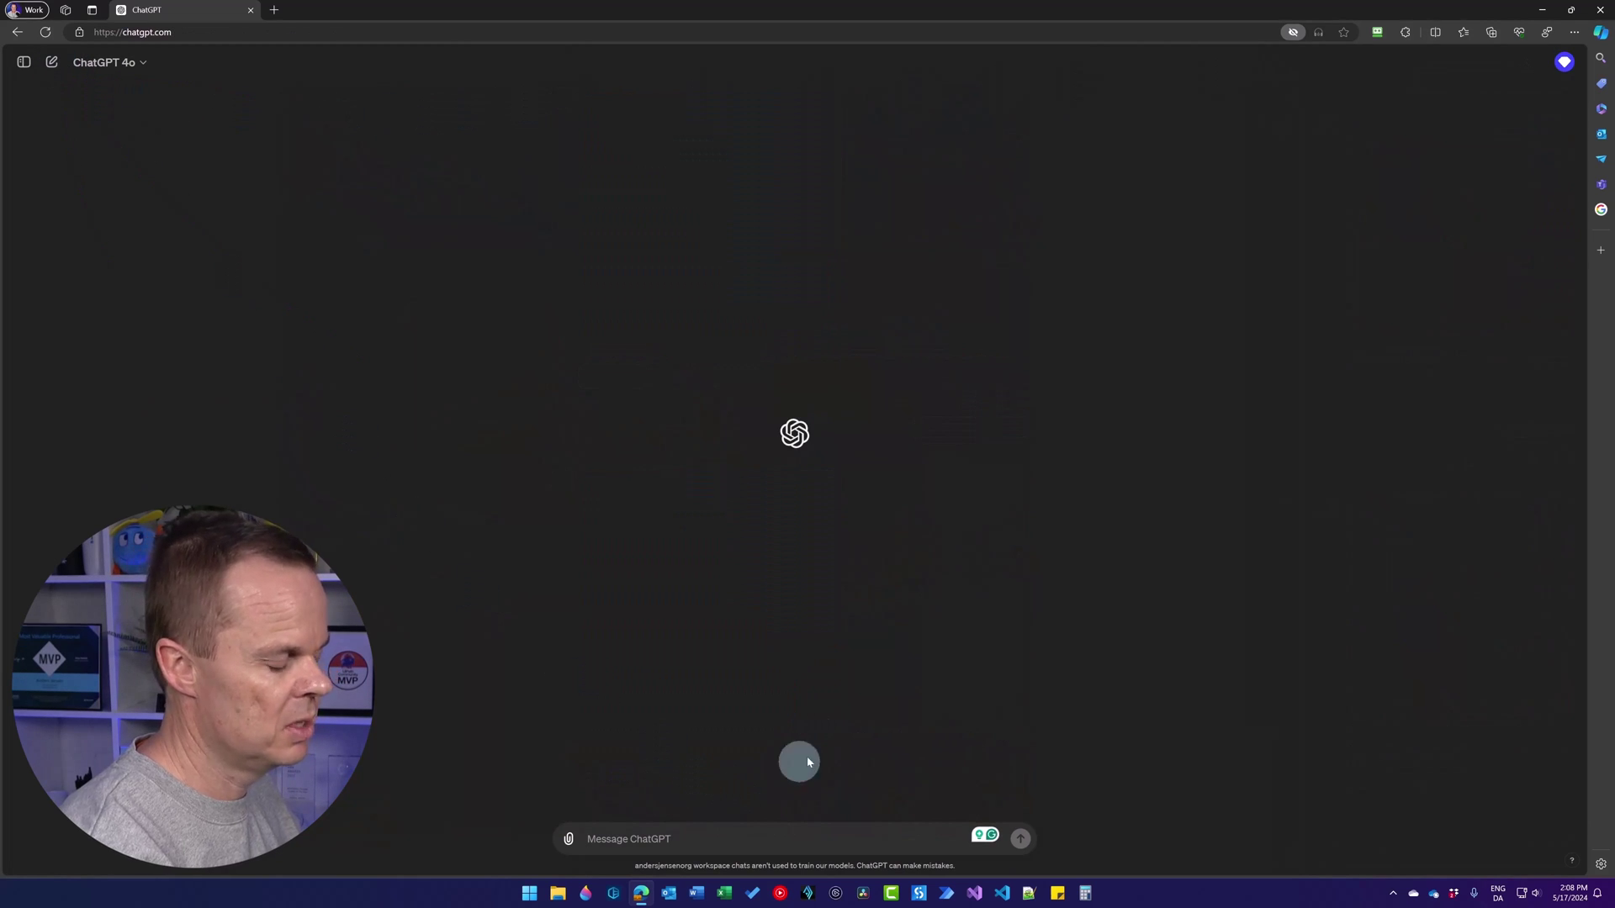
{"action": "type", "text": "A vibrant clownfish swimming among colorful coral reefs. The clownfish is orange with white stripes and black outlining, showcasing its bright and lively colors. The coral reef background is rich with various shapes and colors, including shades of pink, purple, and green, creating a lively underwater scene. The water is clear, allowing sunlight to penetrate and highlight the clownfish and corals."}
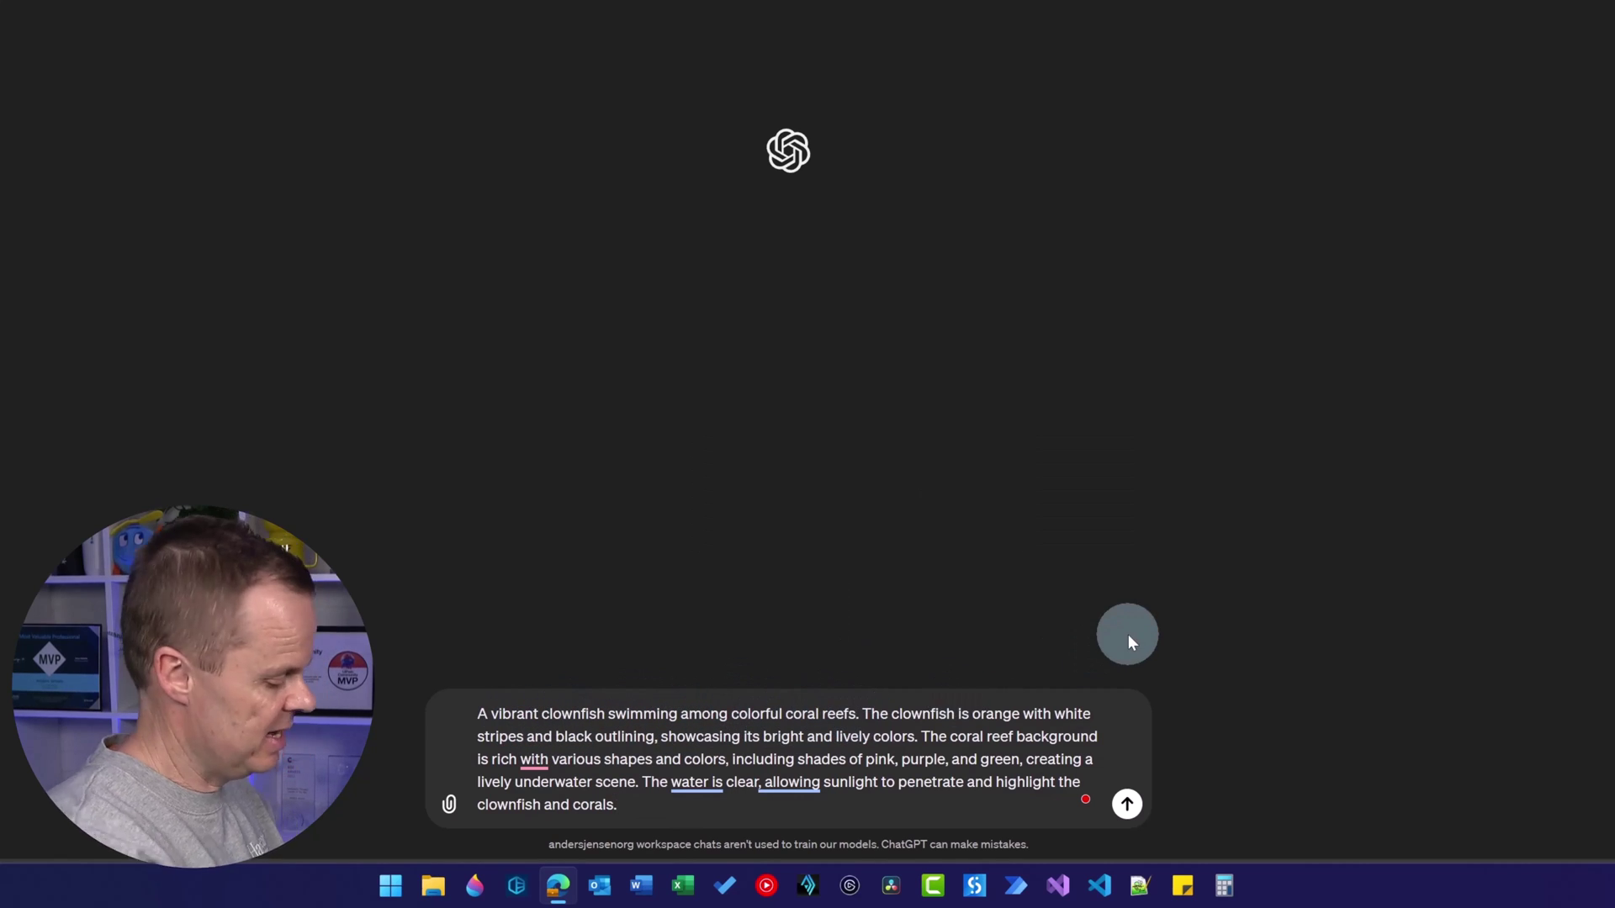
{"action": "type", "text": "and a"}
{"action": "type", "text": " giant white s"}
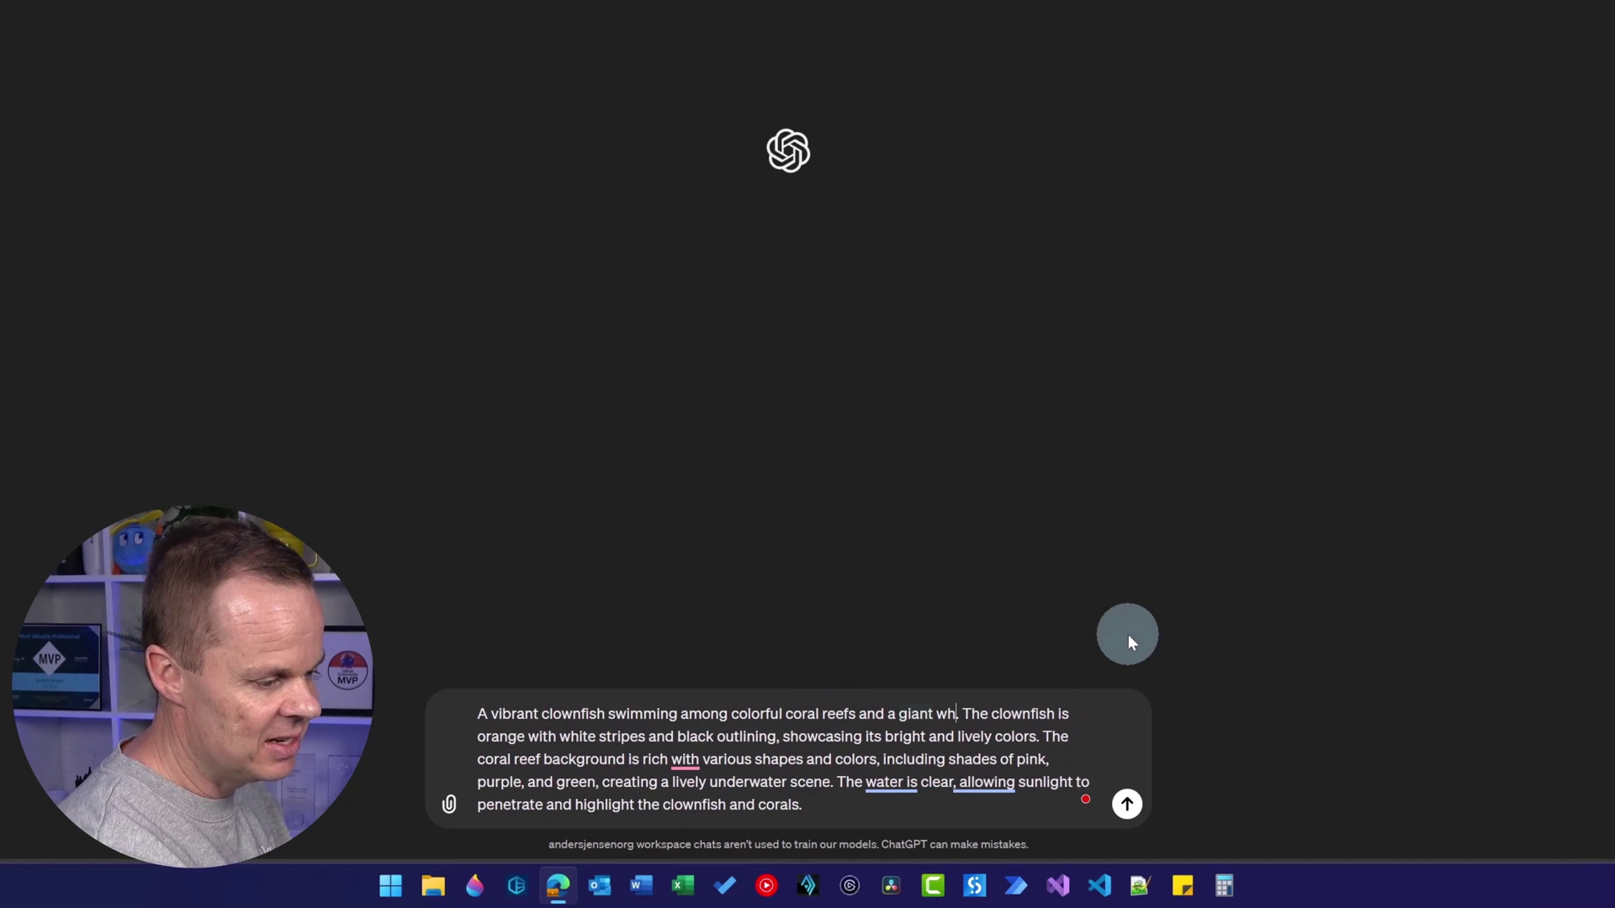
{"action": "type", "text": "hark"}
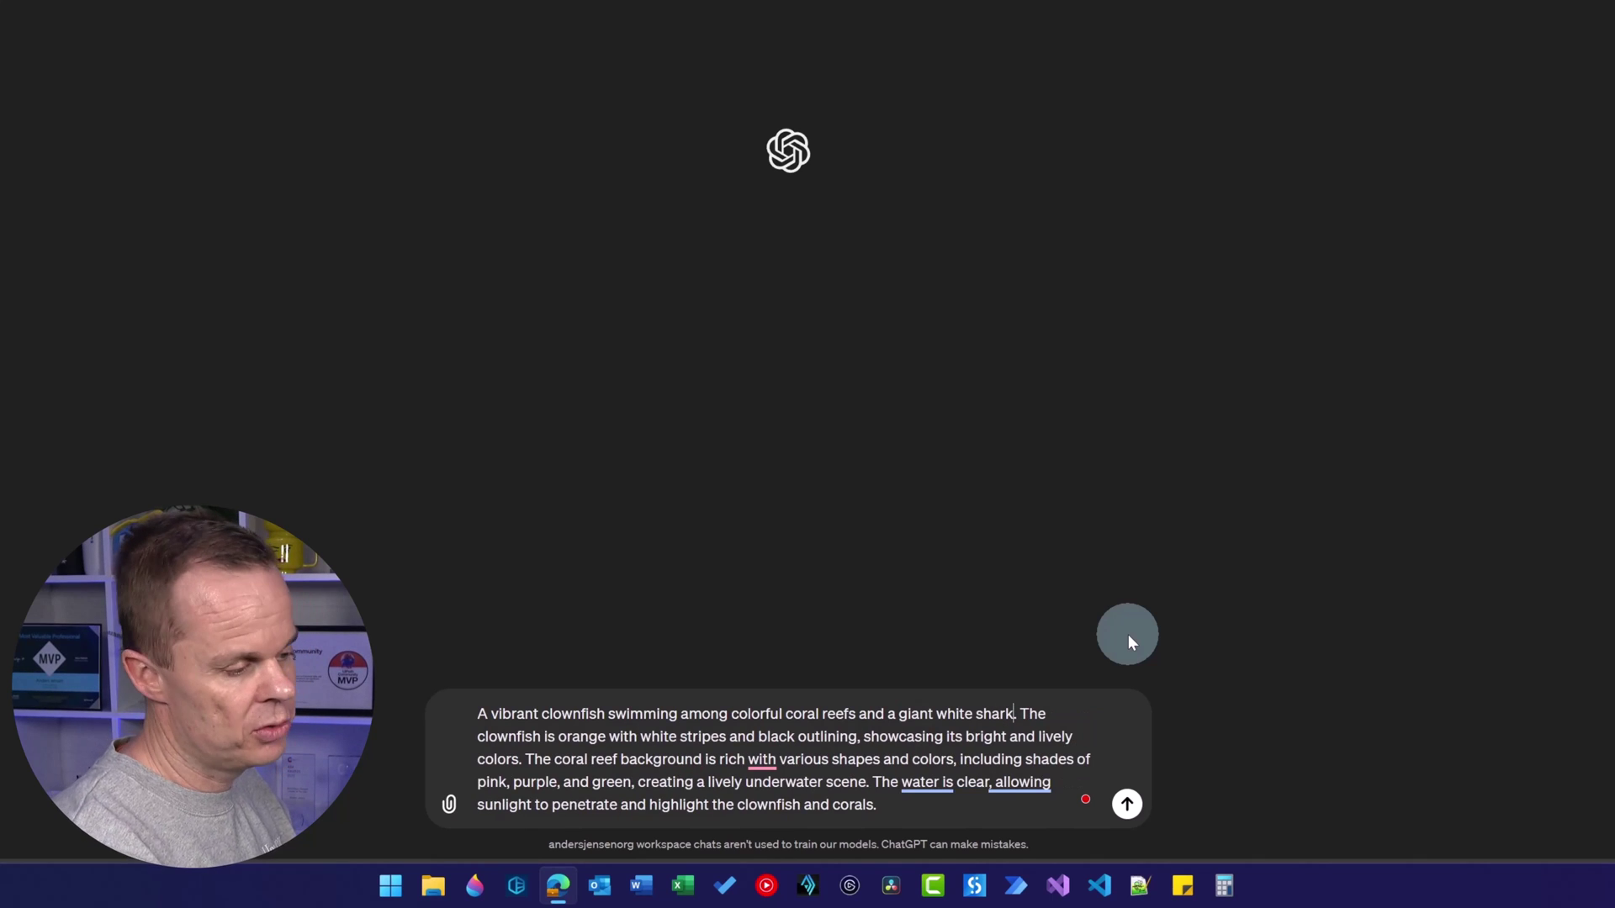
{"action": "key", "text": "Return"}
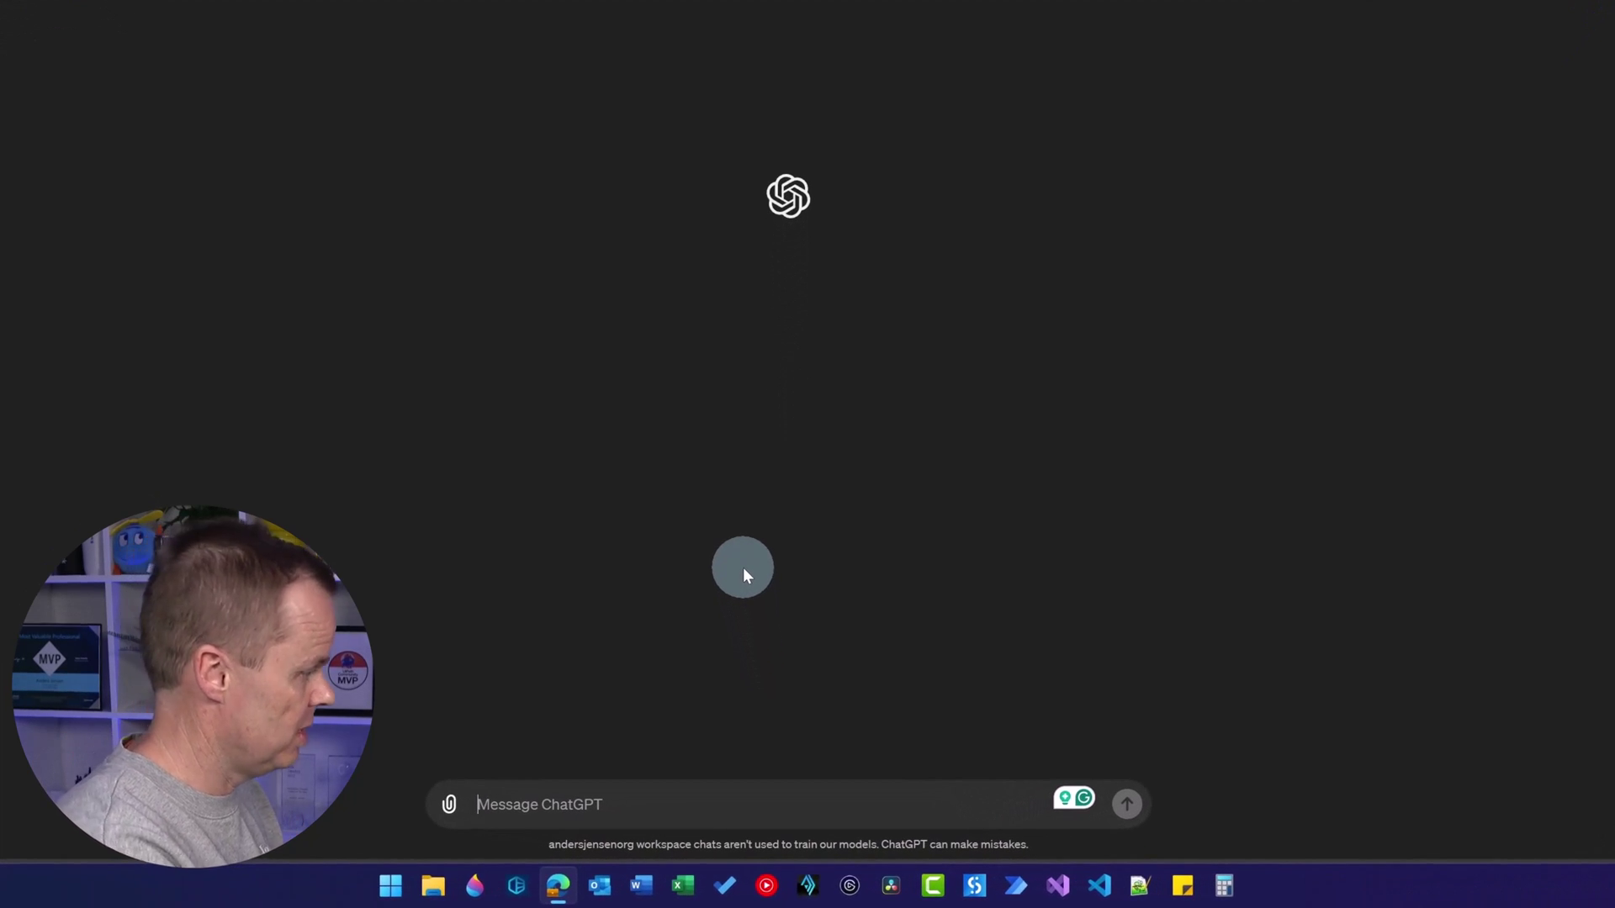
Request 'Create a mood board for an organic grocery store campaign. Many colors.' and enlarge the result.
{"action": "type", "text": "Create a mood"}
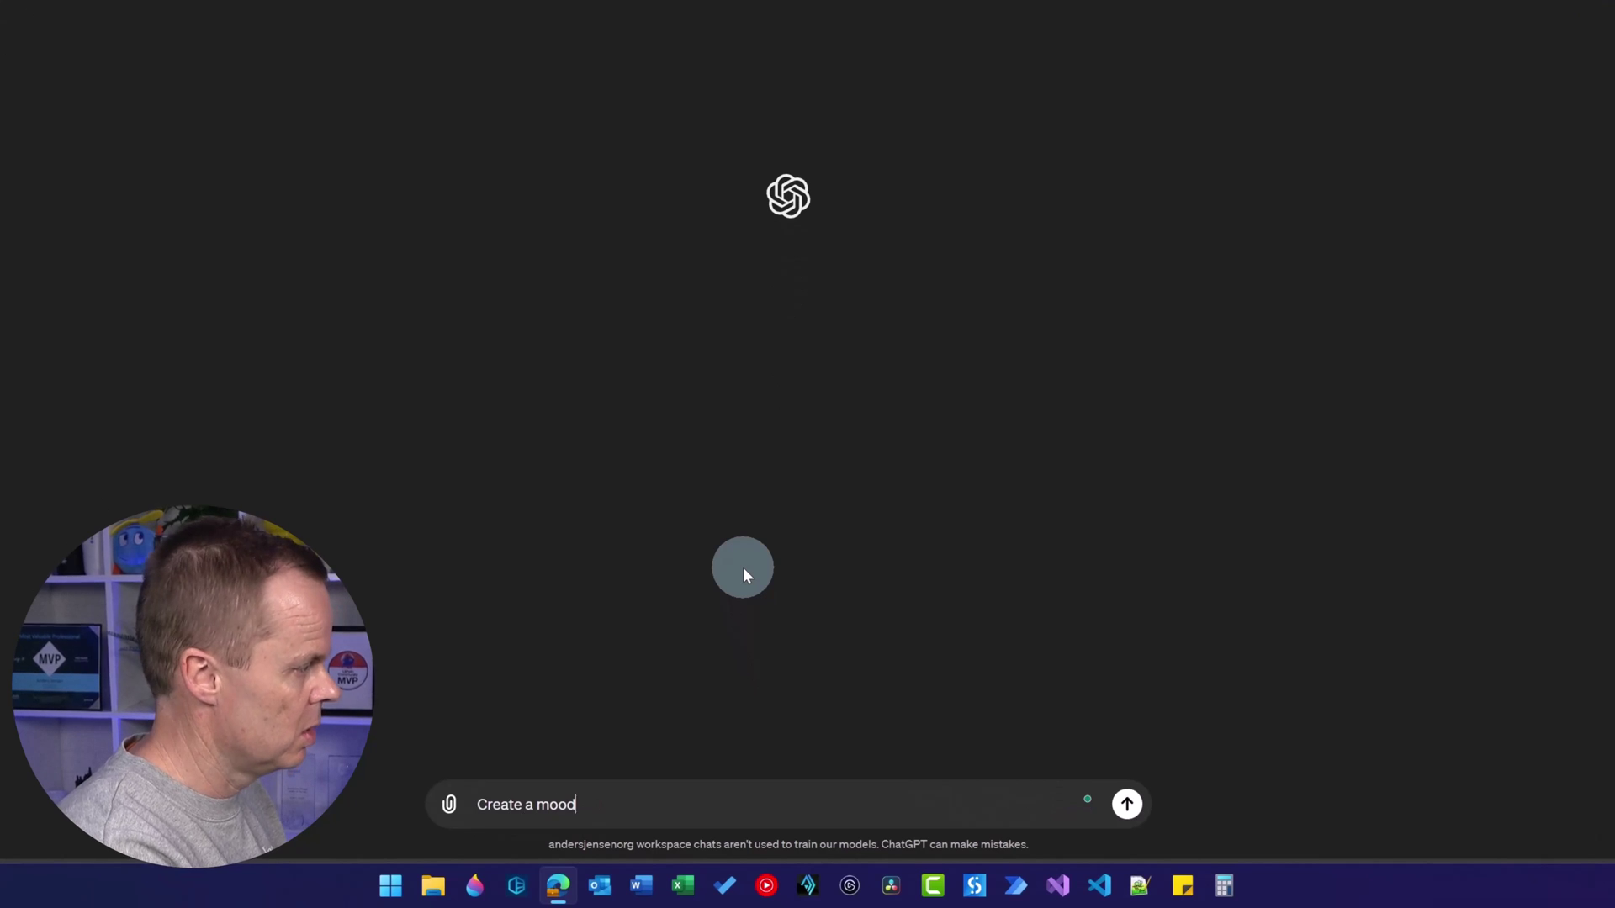
{"action": "type", "text": " board for an"}
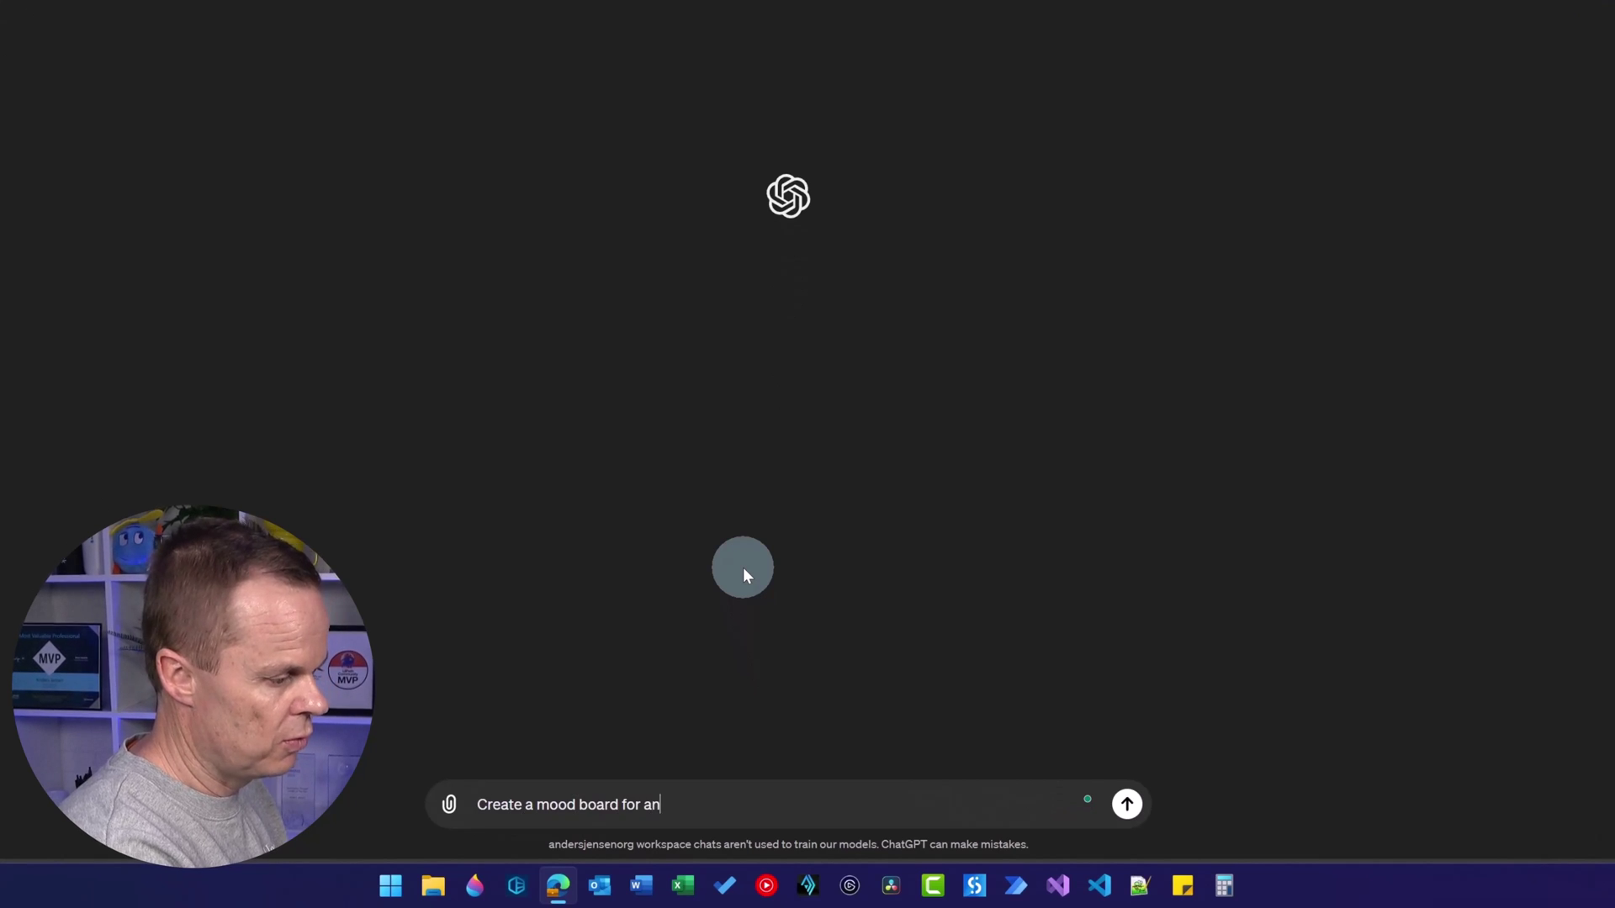
{"action": "type", "text": " orga"}
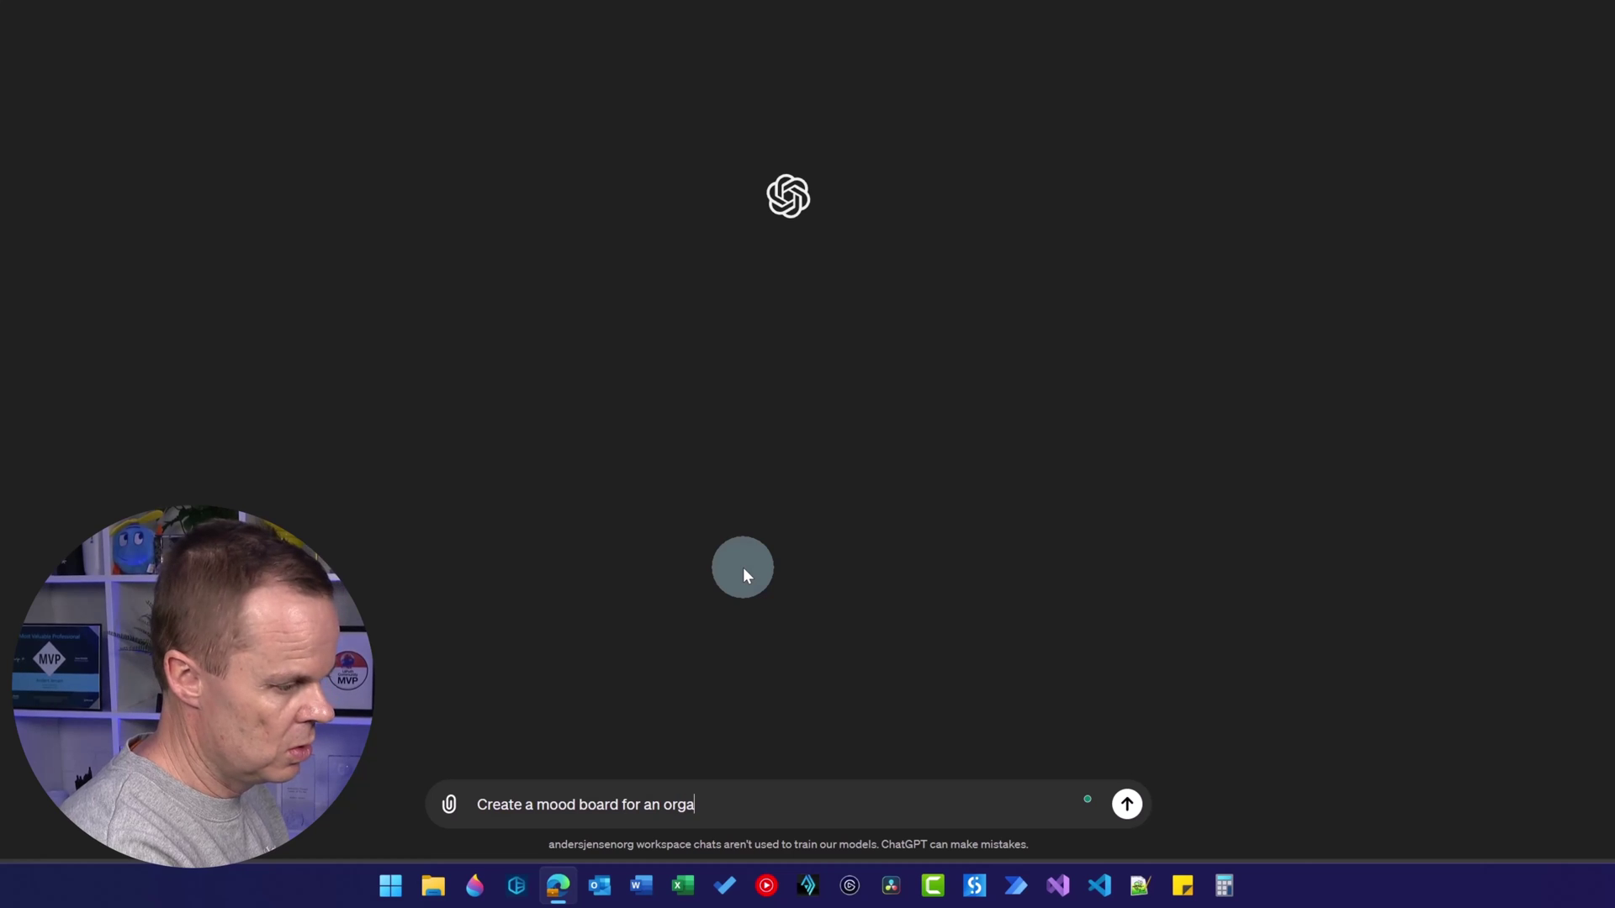
{"action": "type", "text": "nic g"}
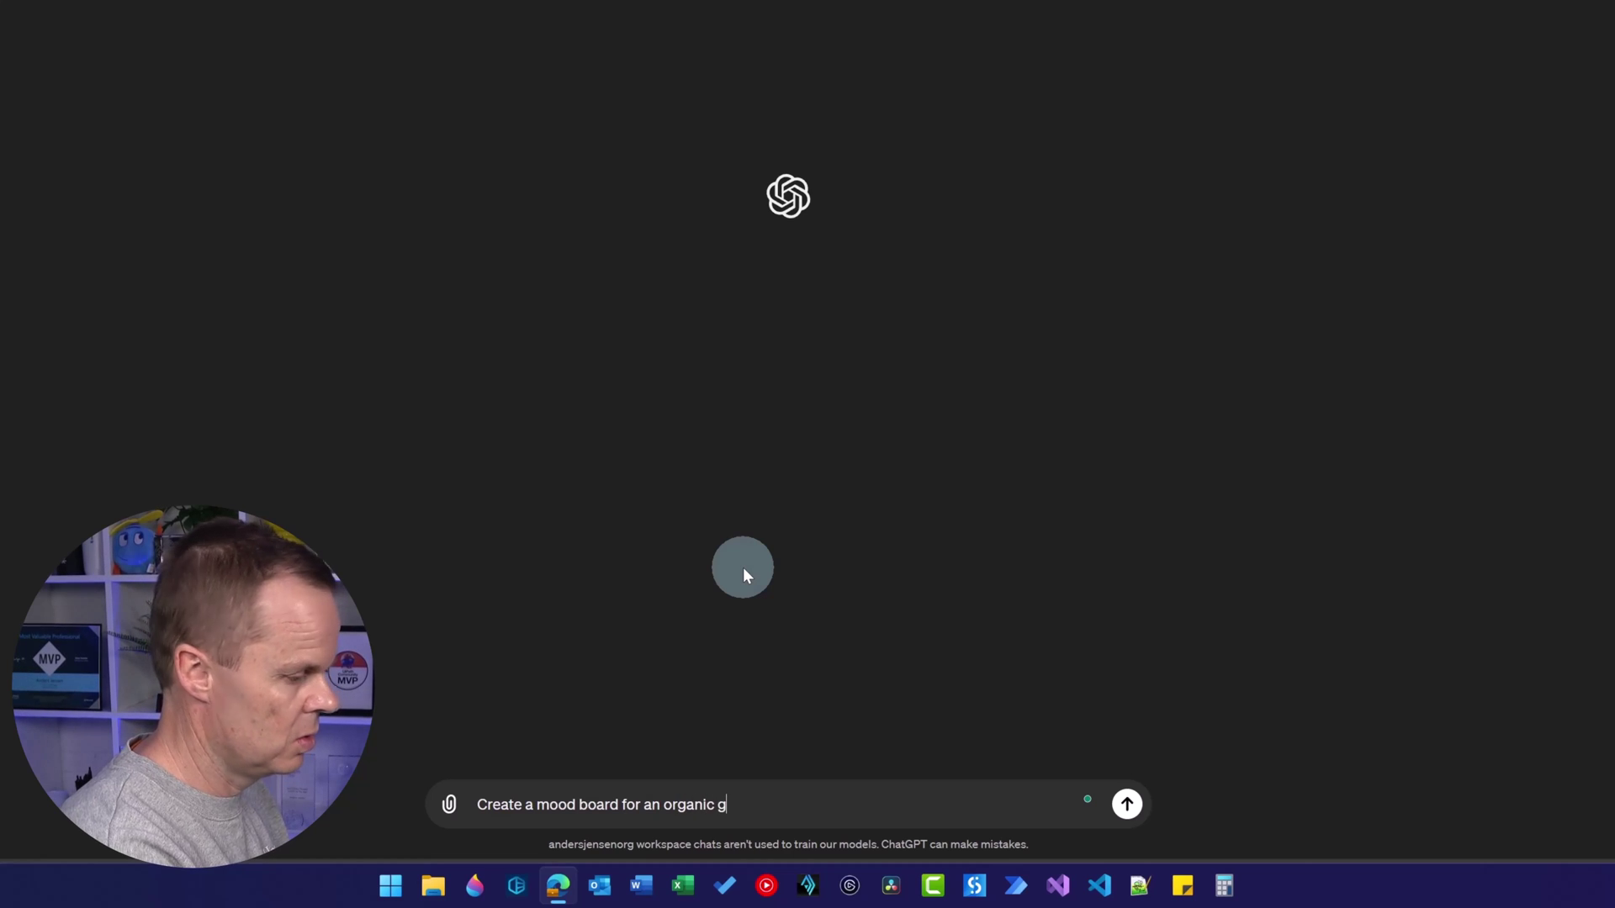
{"action": "type", "text": "rocery s"}
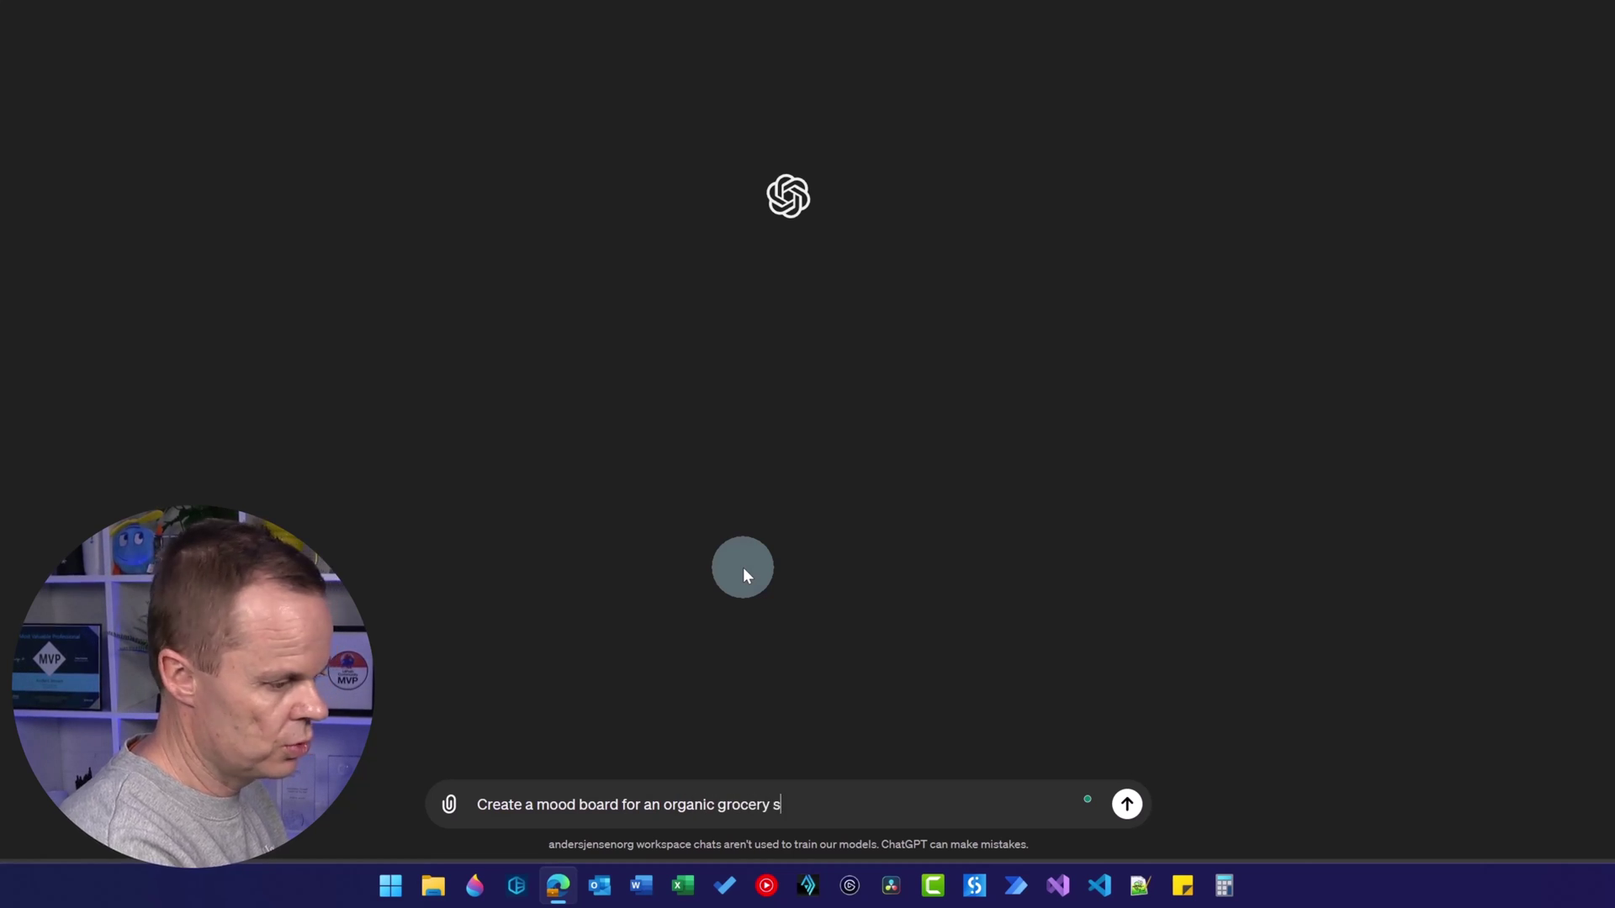
{"action": "type", "text": "tore campaign"}
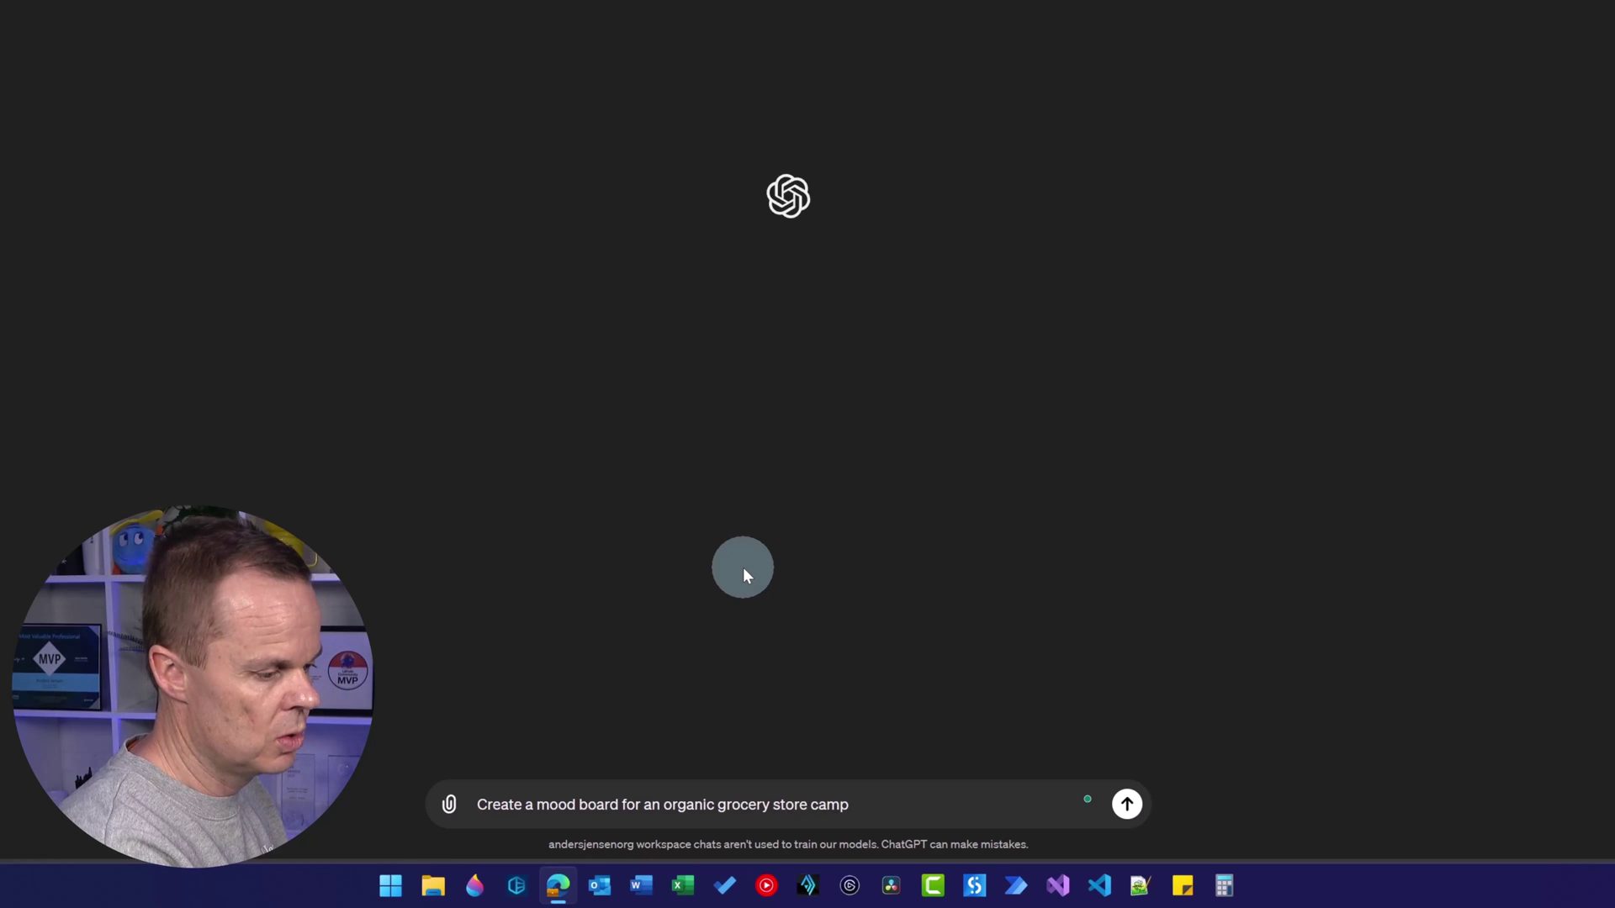
{"action": "type", "text": ". Many colors."}
{"action": "key", "text": "Return"}
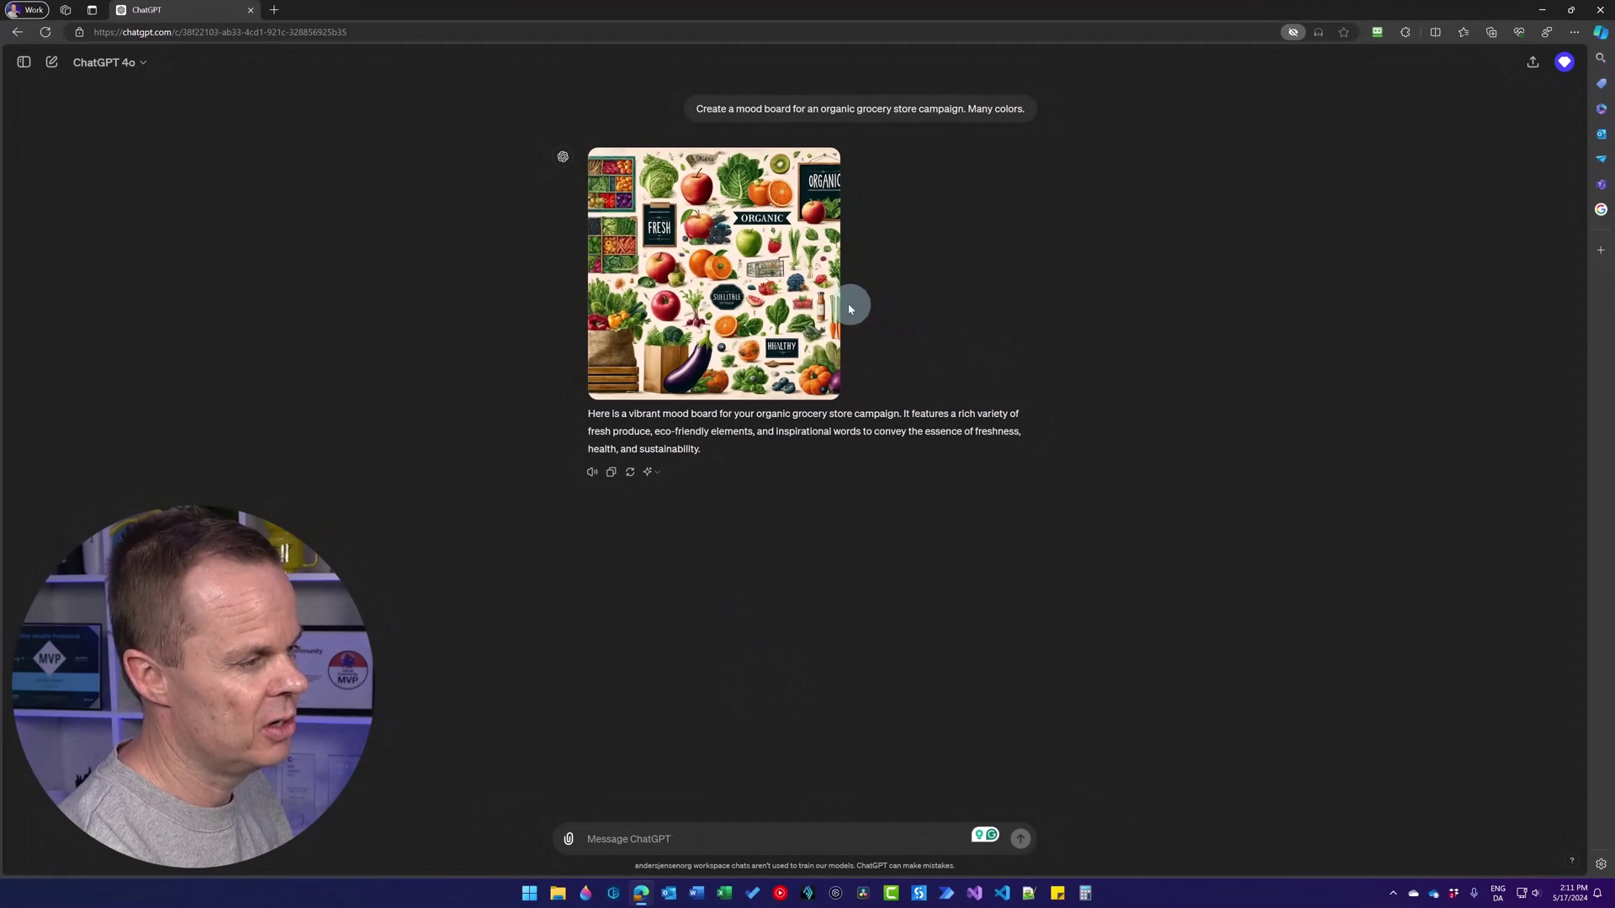
{"action": "left_click", "coordinate": [747, 284]}
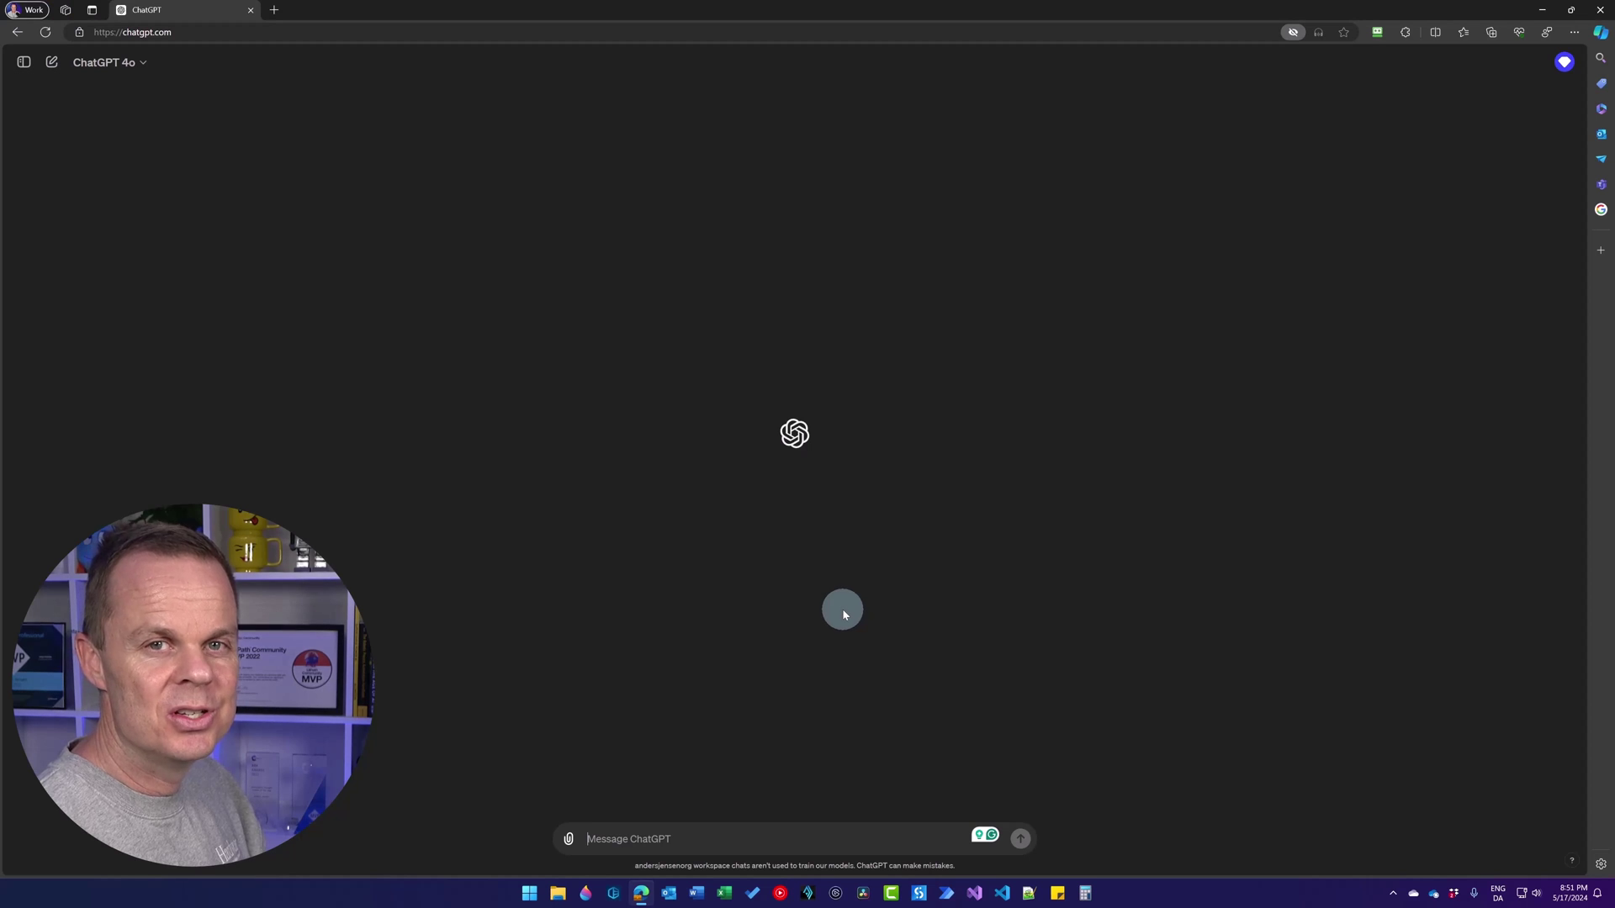
Request 'Create a portrait of a middle-aged man' and briefly view the result full size.
{"action": "type", "text": "Create a port"}
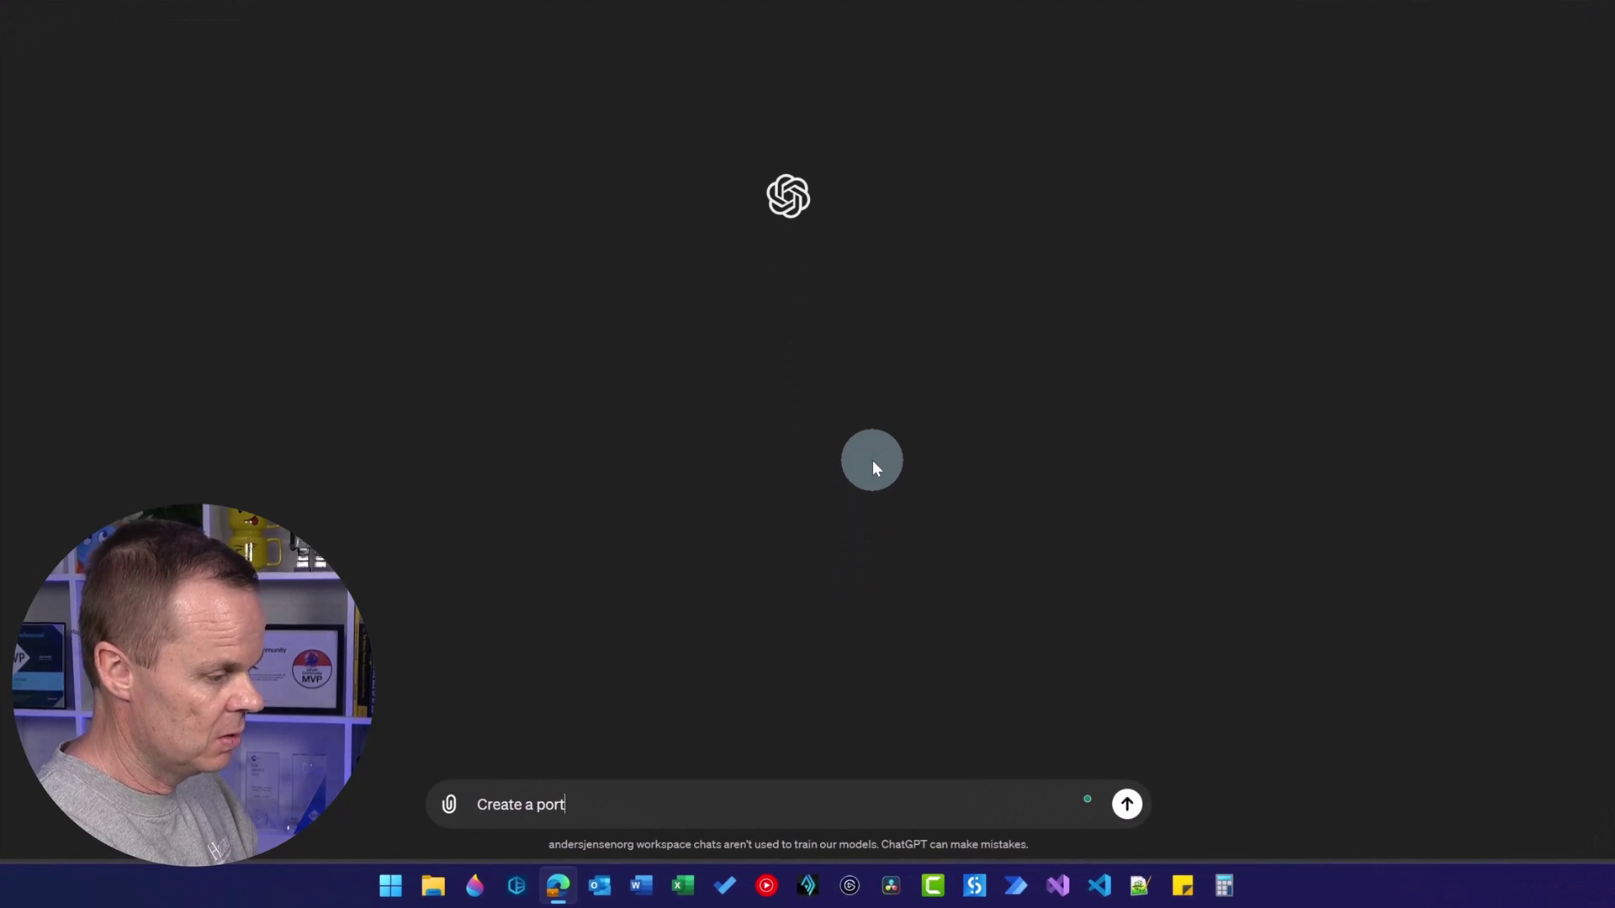
{"action": "type", "text": "rait of a middle-aged man"}
{"action": "key", "text": "Return"}
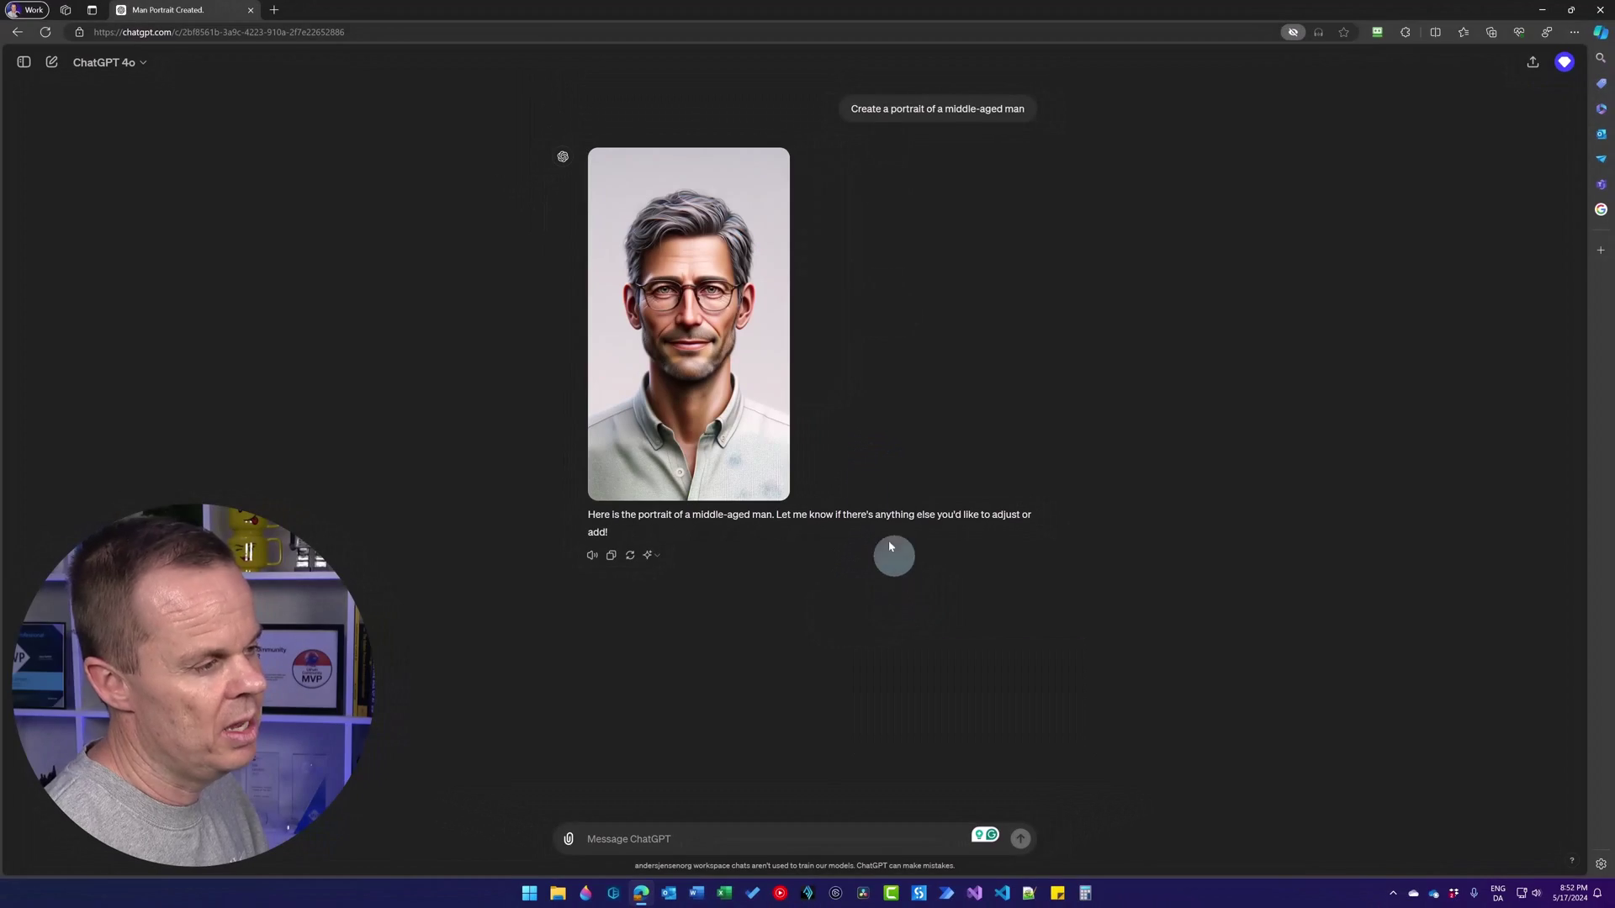
{"action": "left_click", "coordinate": [666, 304]}
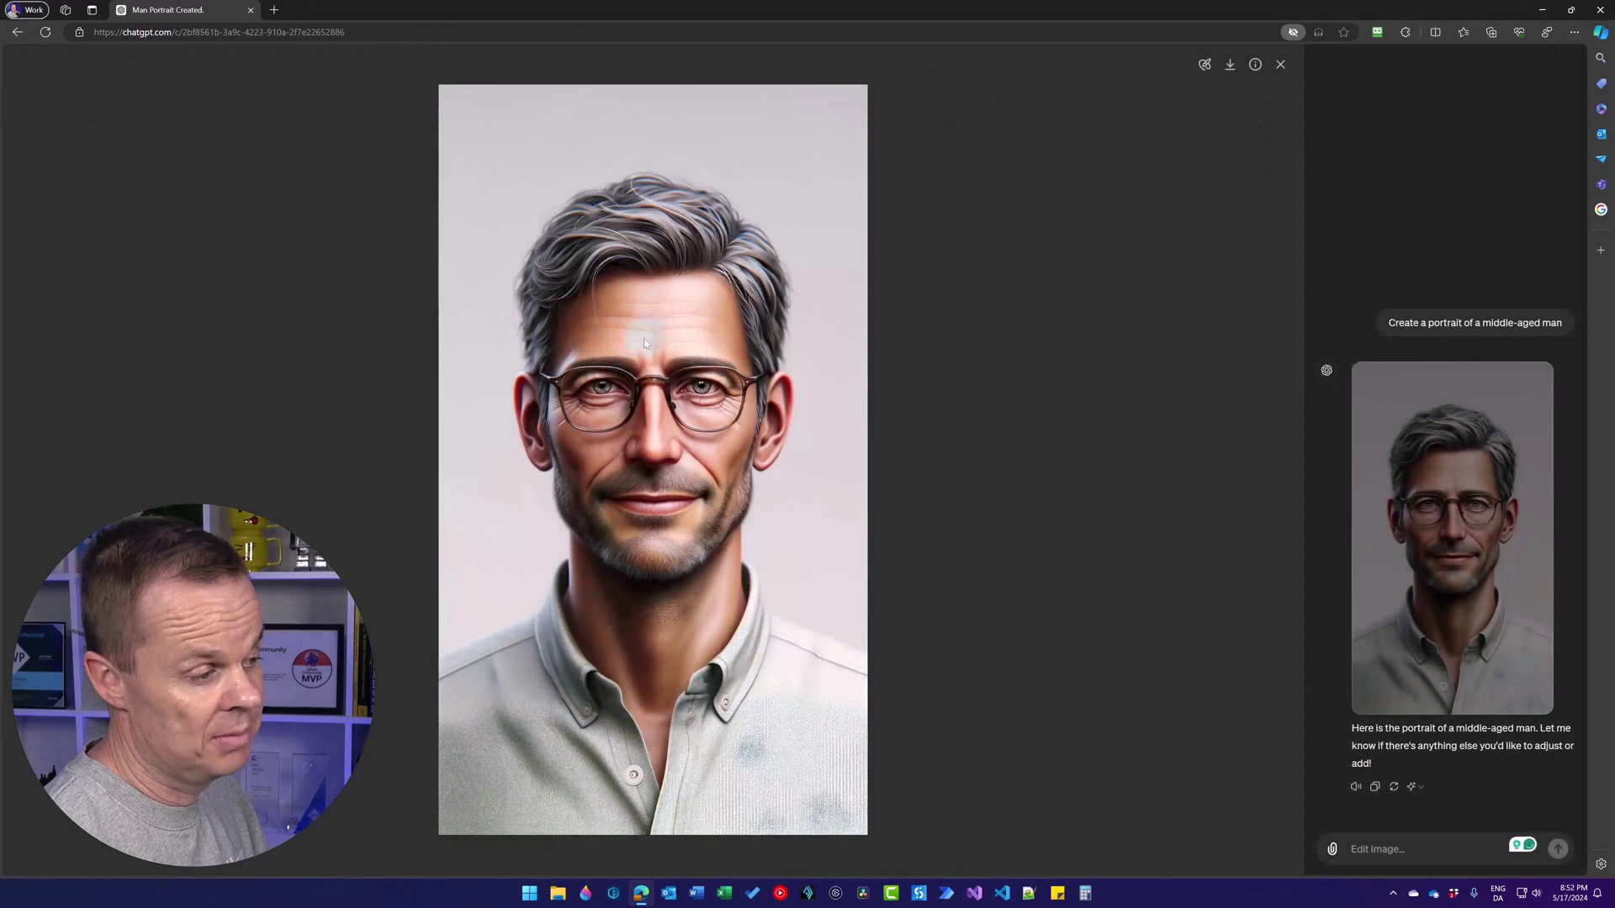
{"action": "left_click", "coordinate": [1282, 66]}
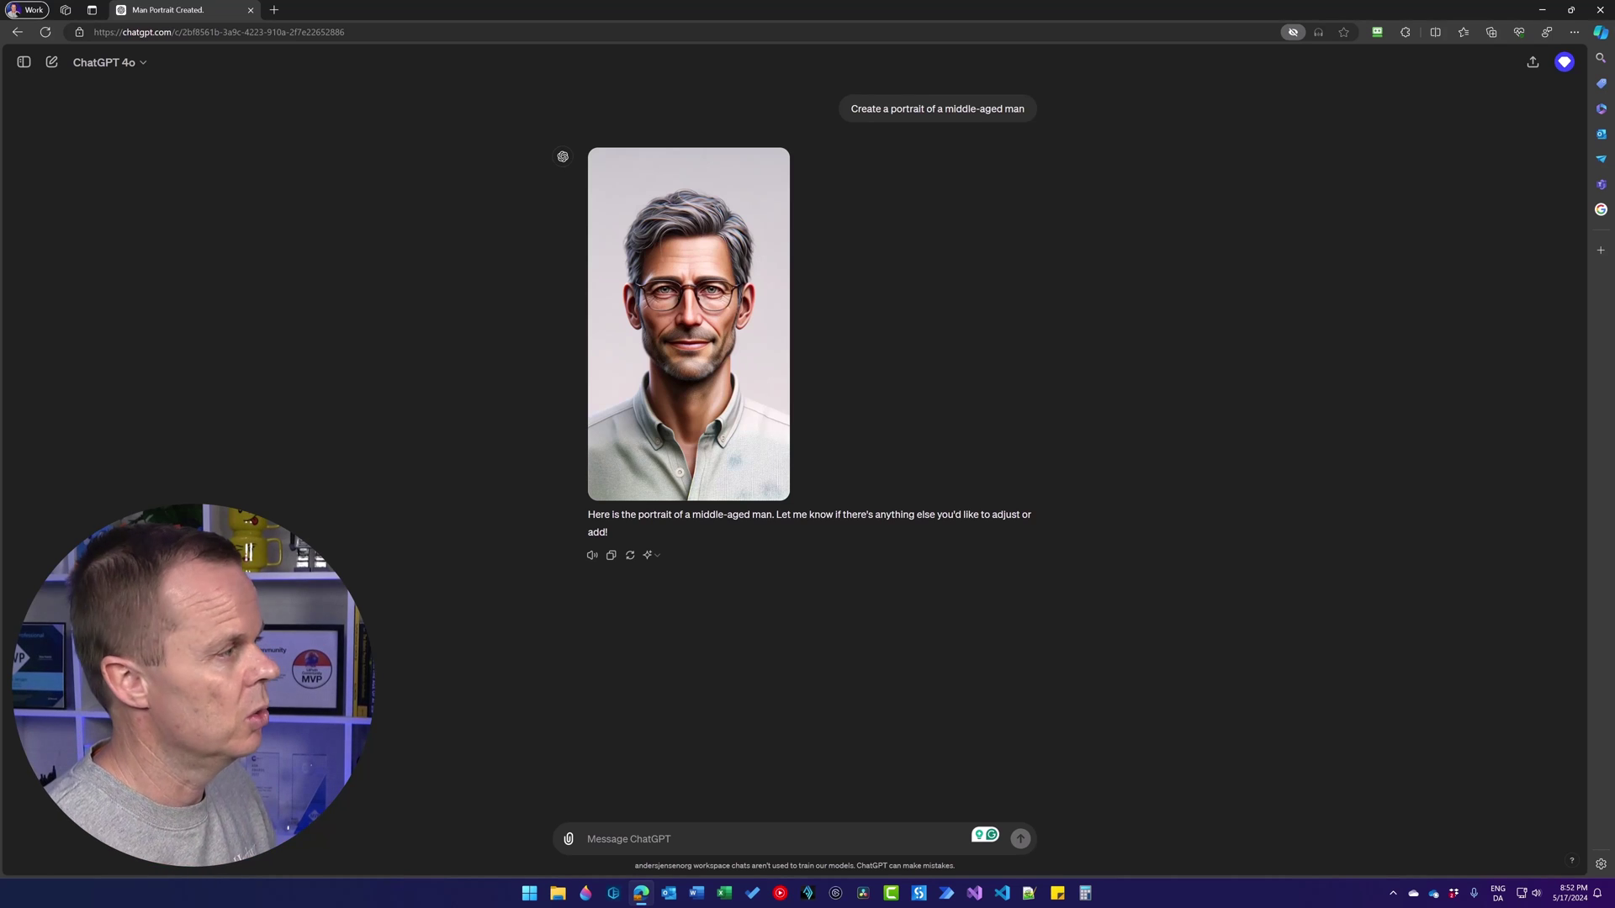
In a new chat, request the man's portrait 'Captured as if through an 85mm f/1.4 lens' and view it enlarged.
{"action": "left_click", "coordinate": [51, 61]}
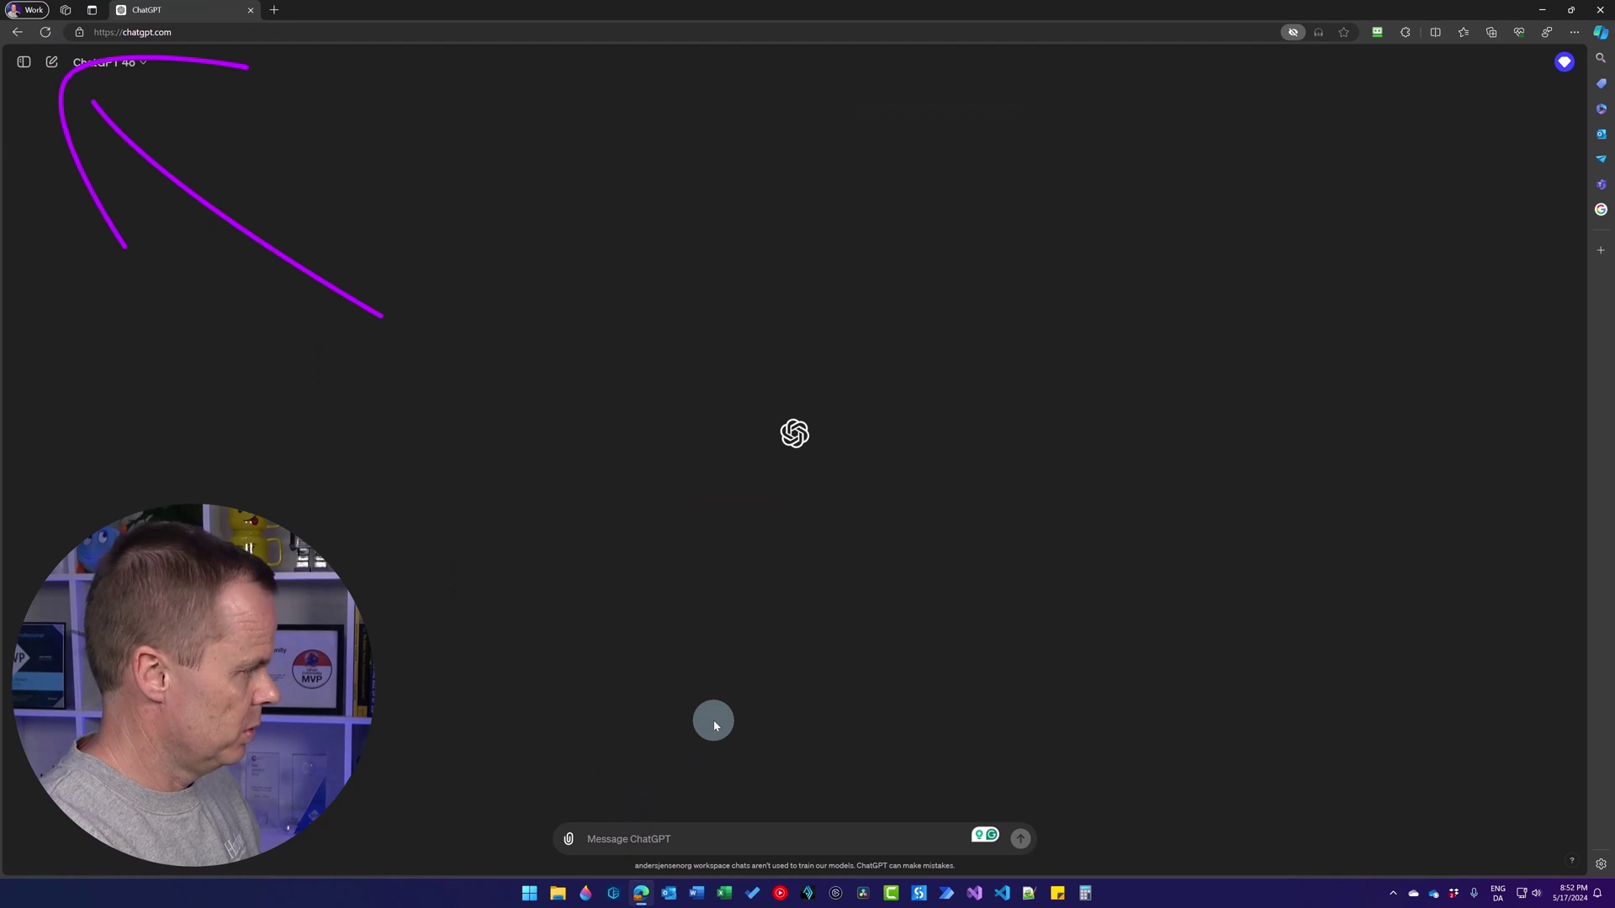
{"action": "type", "text": "Create a por"}
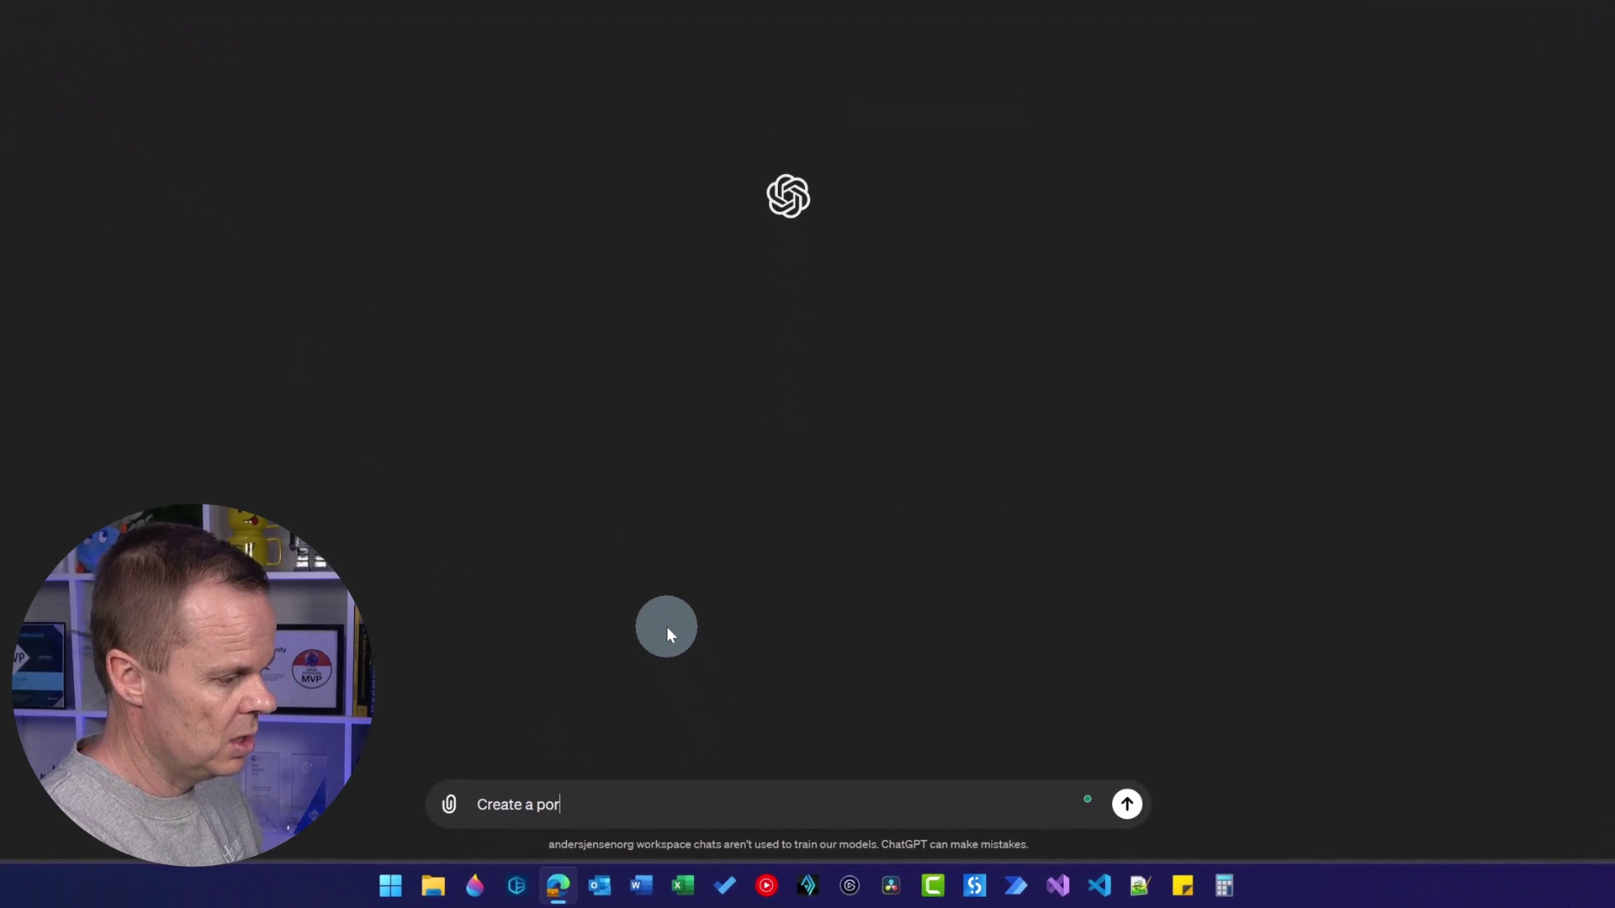
{"action": "type", "text": "trait of a mi"}
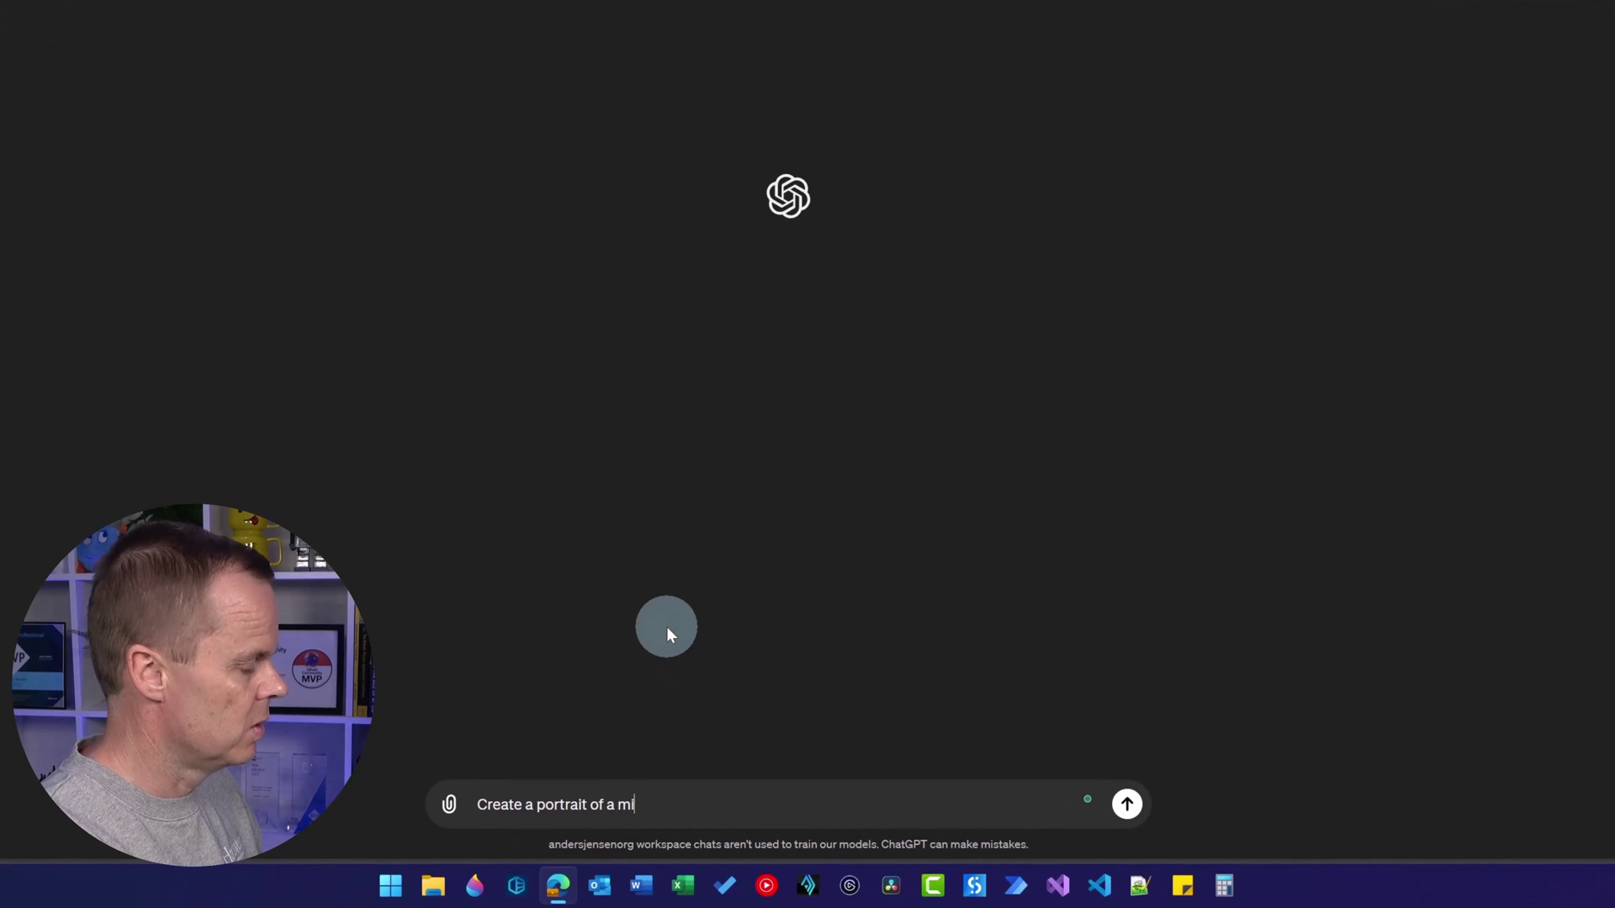
{"action": "type", "text": "ddle-aged man. "}
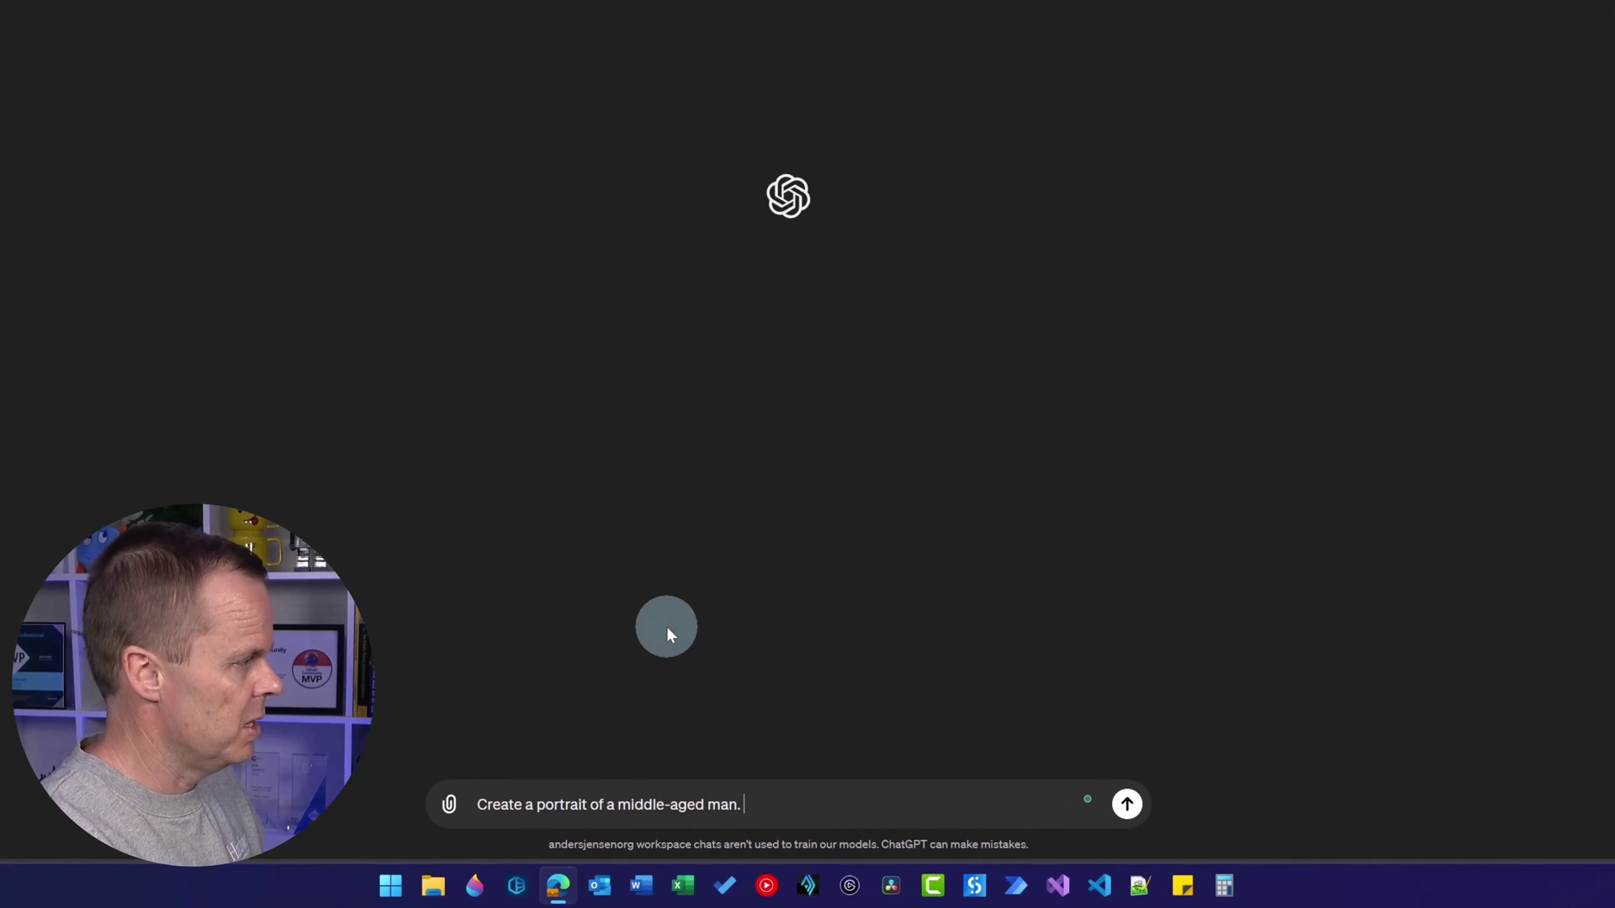
{"action": "type", "text": "Captured"}
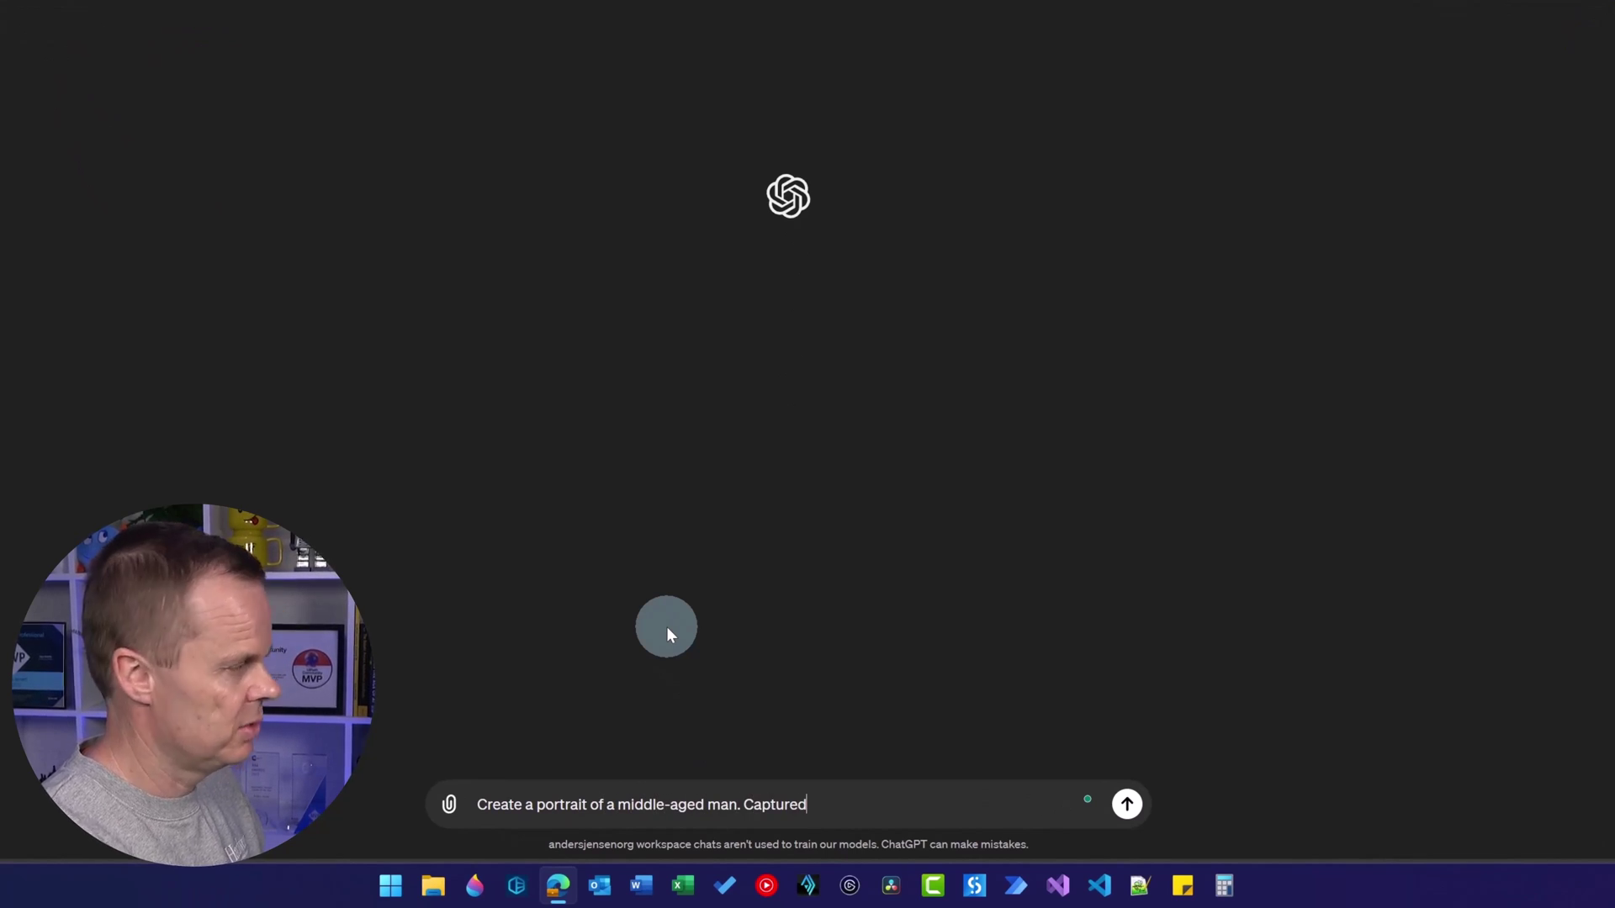
{"action": "type", "text": " as if throu"}
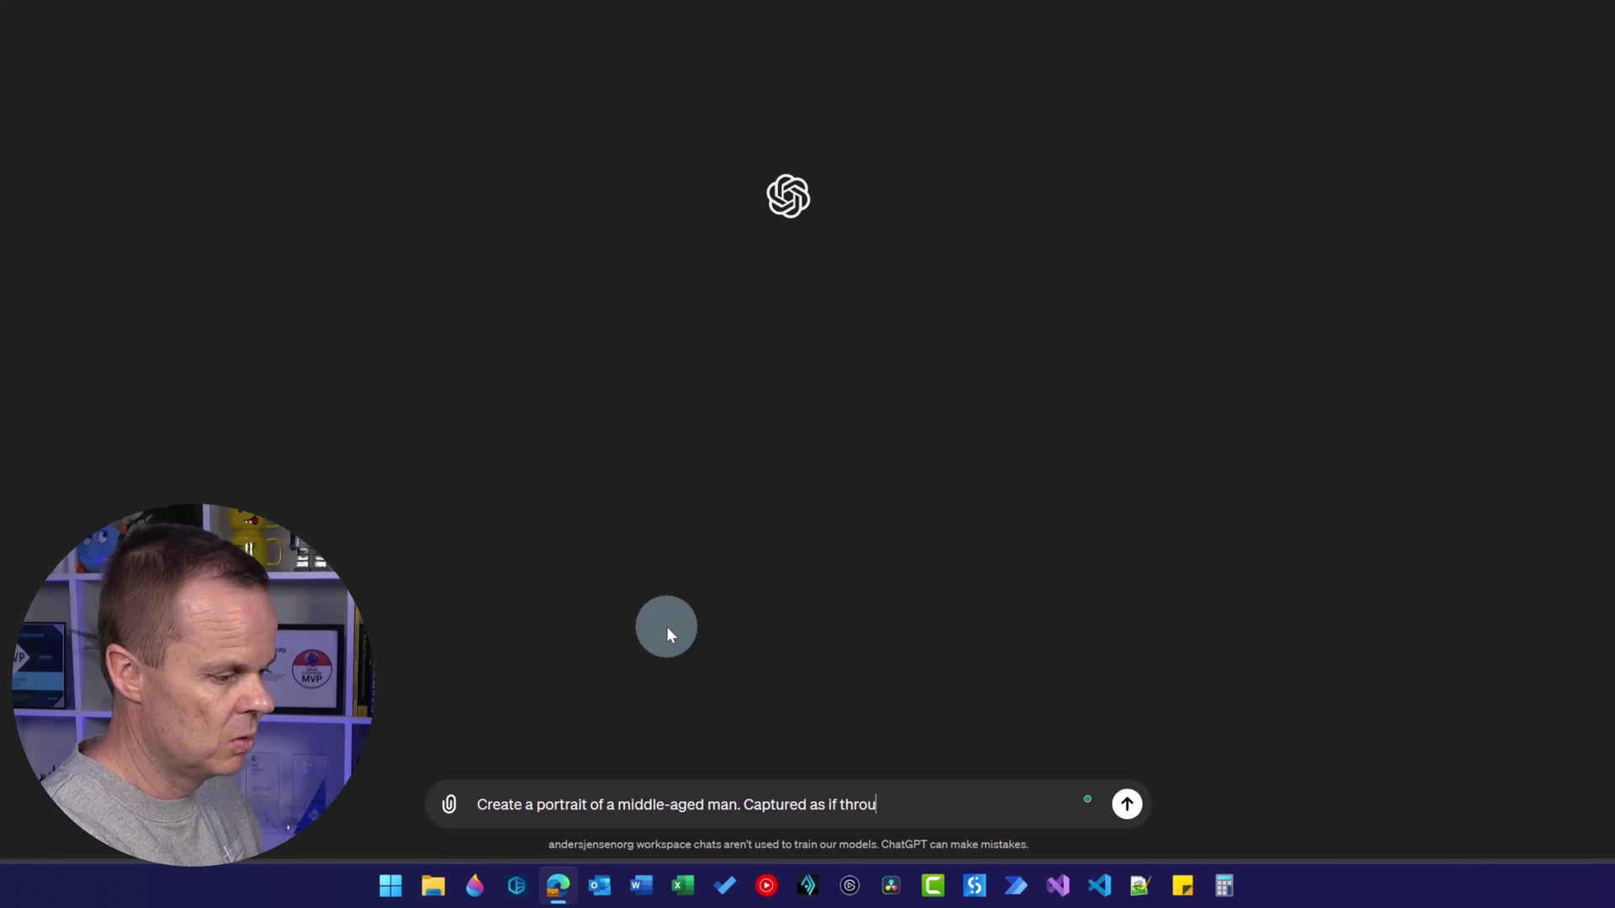
{"action": "type", "text": "gh an 8"}
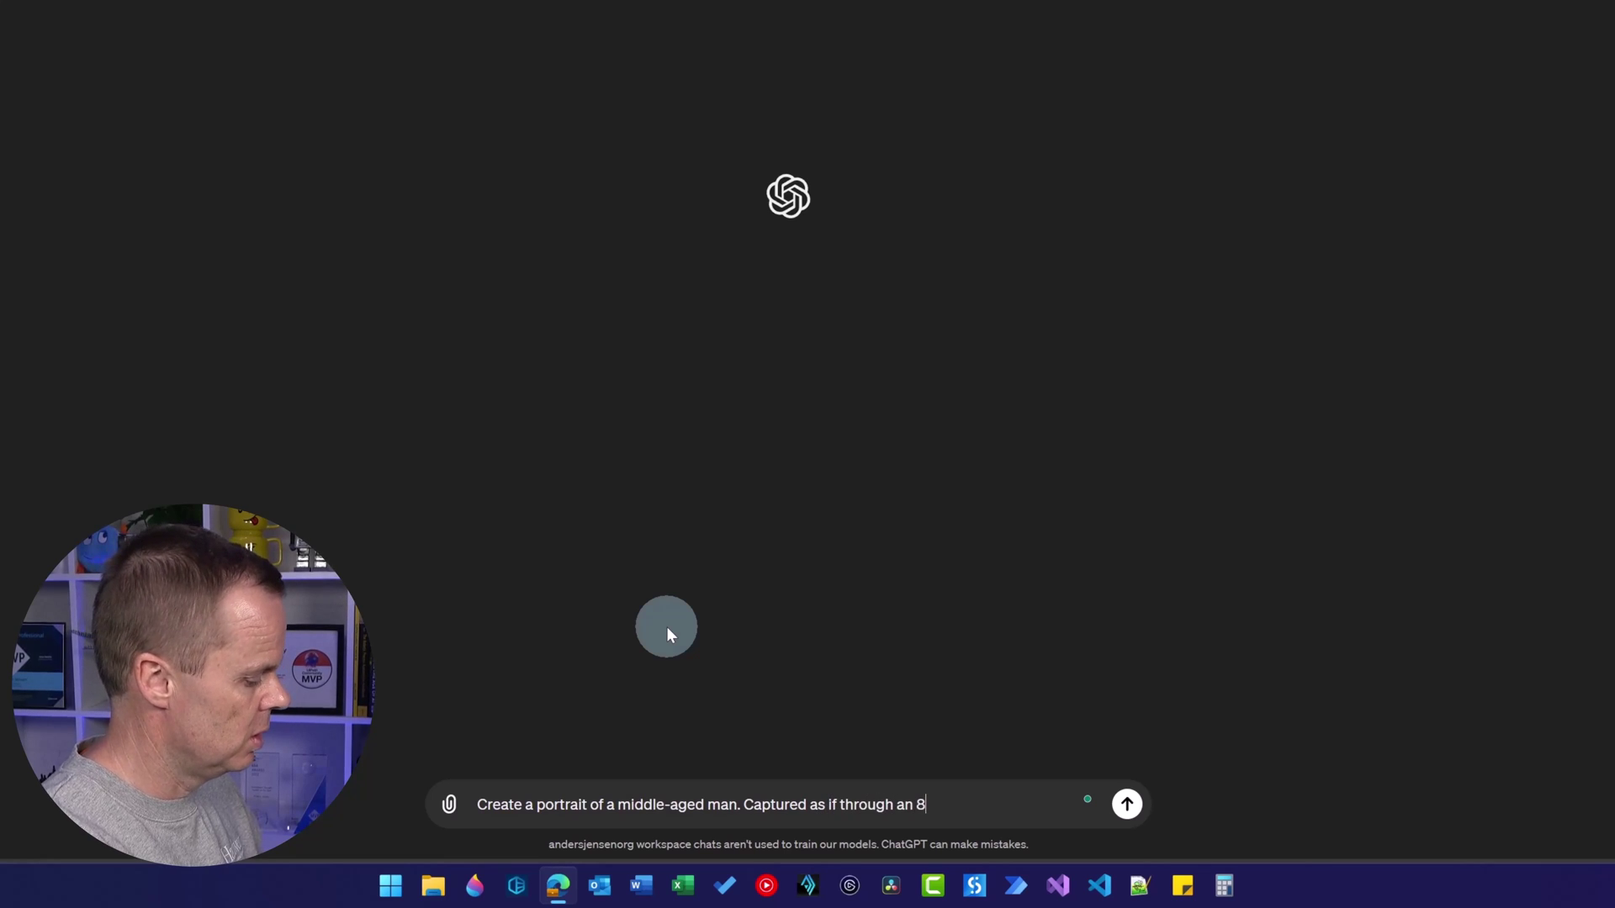
{"action": "type", "text": "5mm f"}
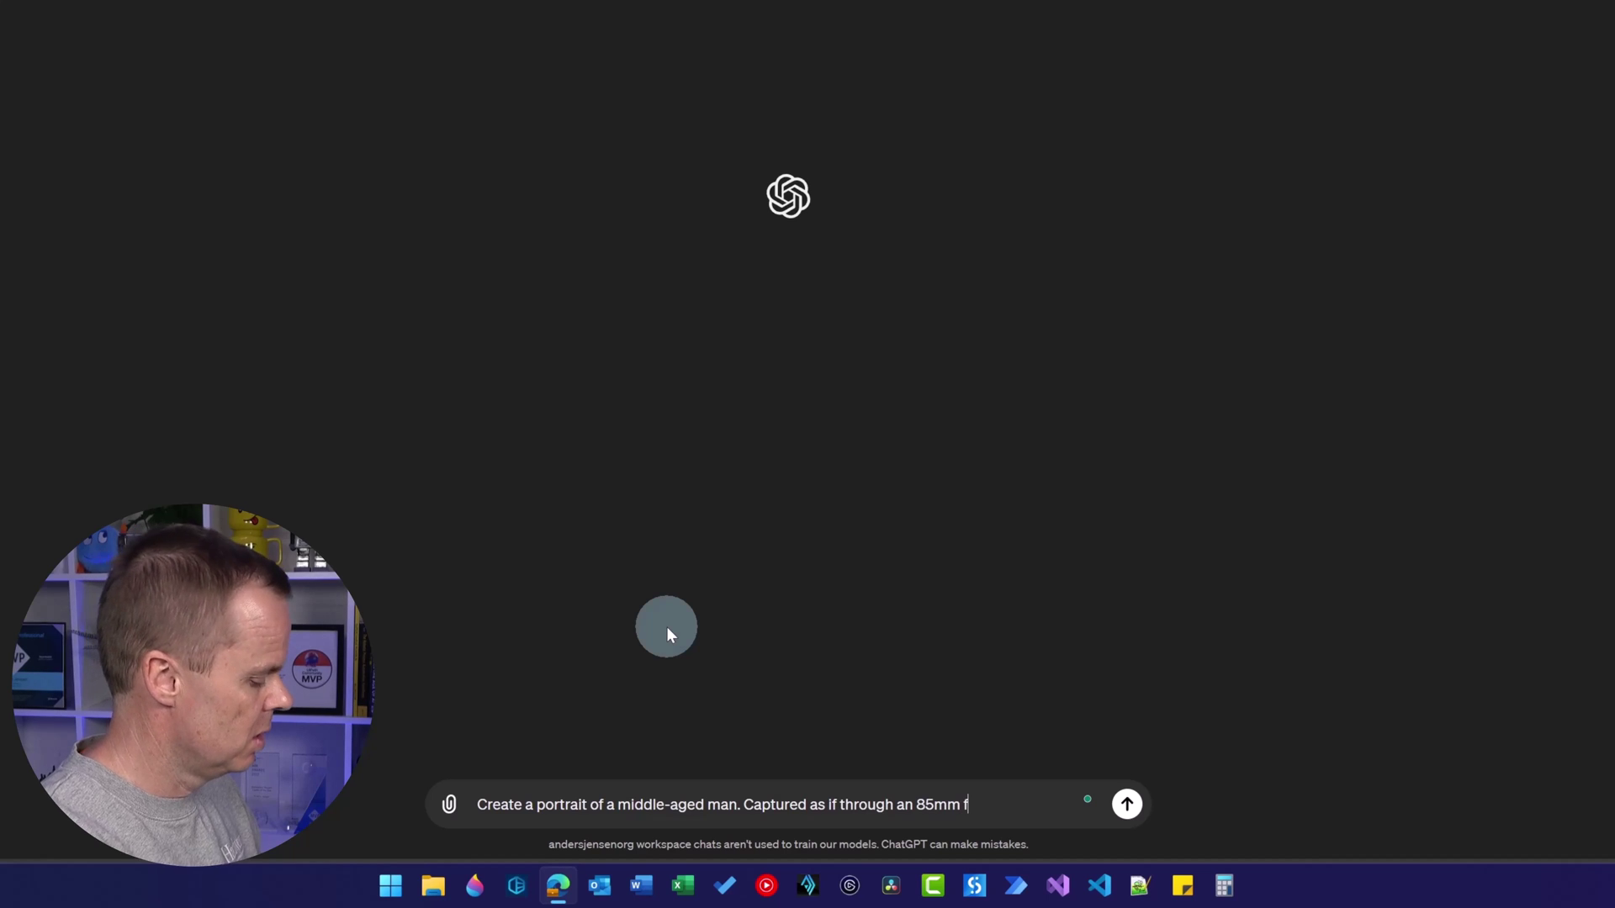
{"action": "type", "text": "/1.4"}
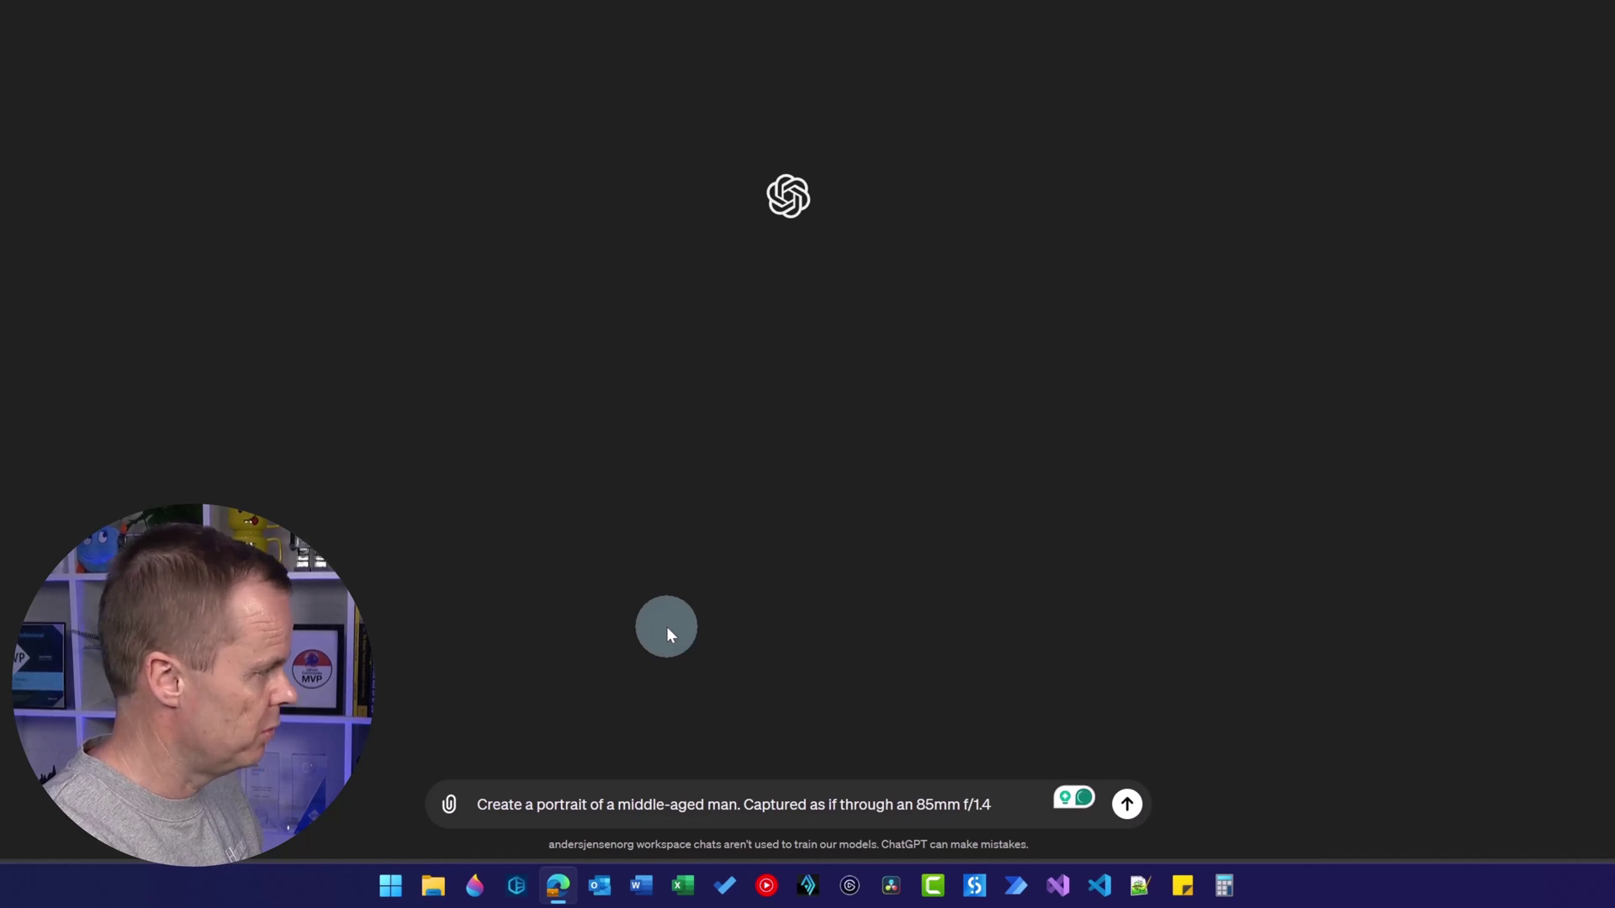
{"action": "type", "text": " lens"}
{"action": "key", "text": "Return"}
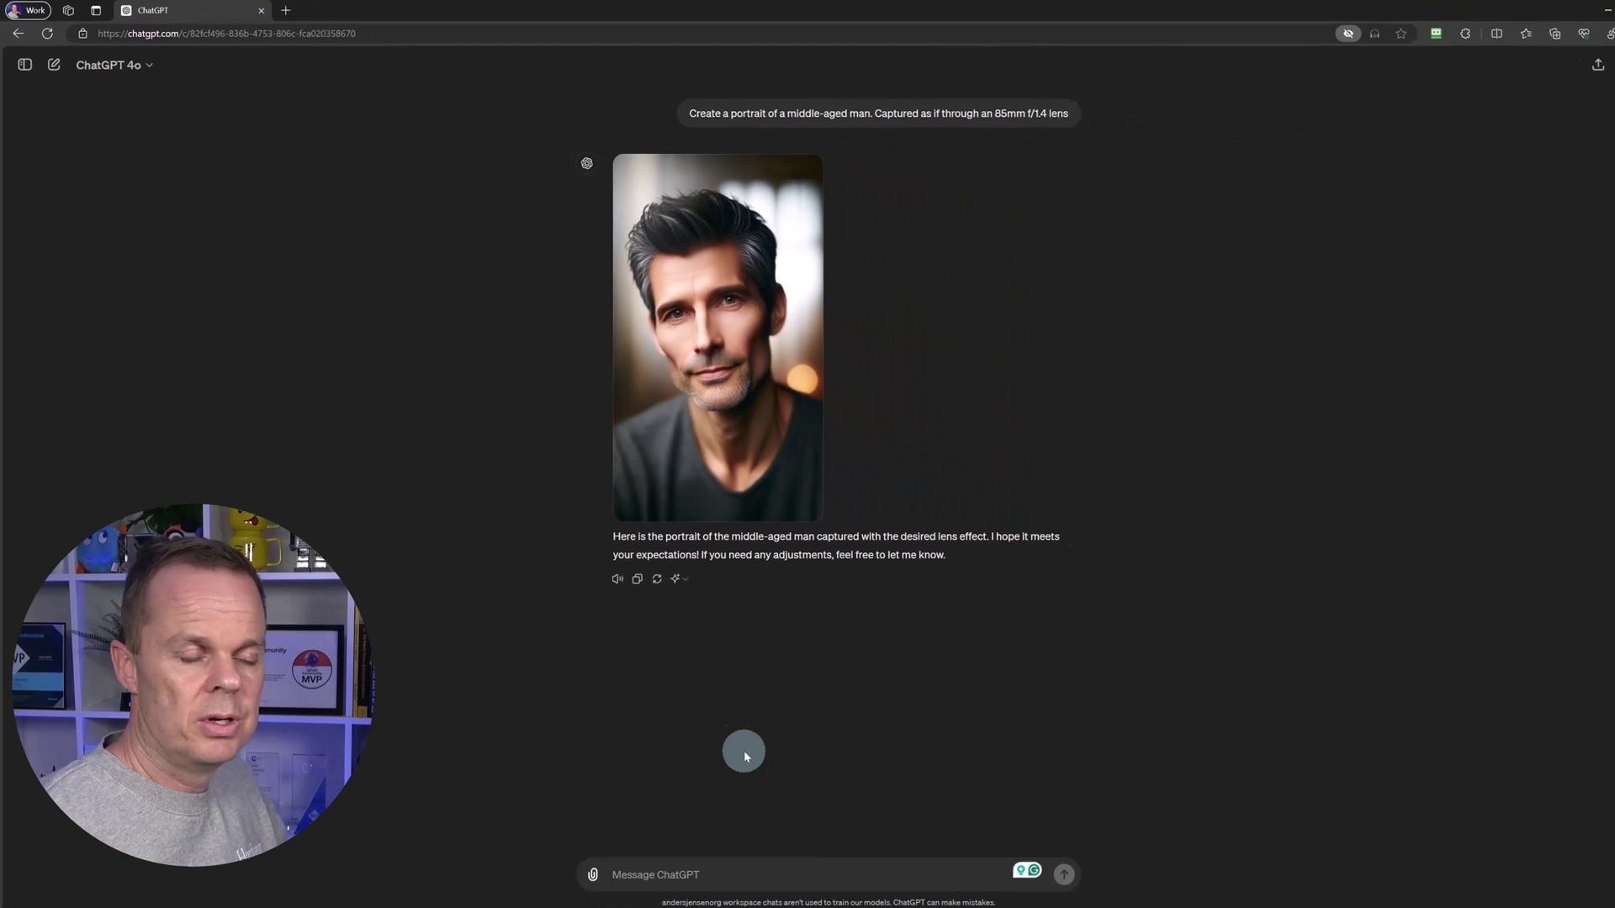
{"action": "left_click", "coordinate": [703, 361]}
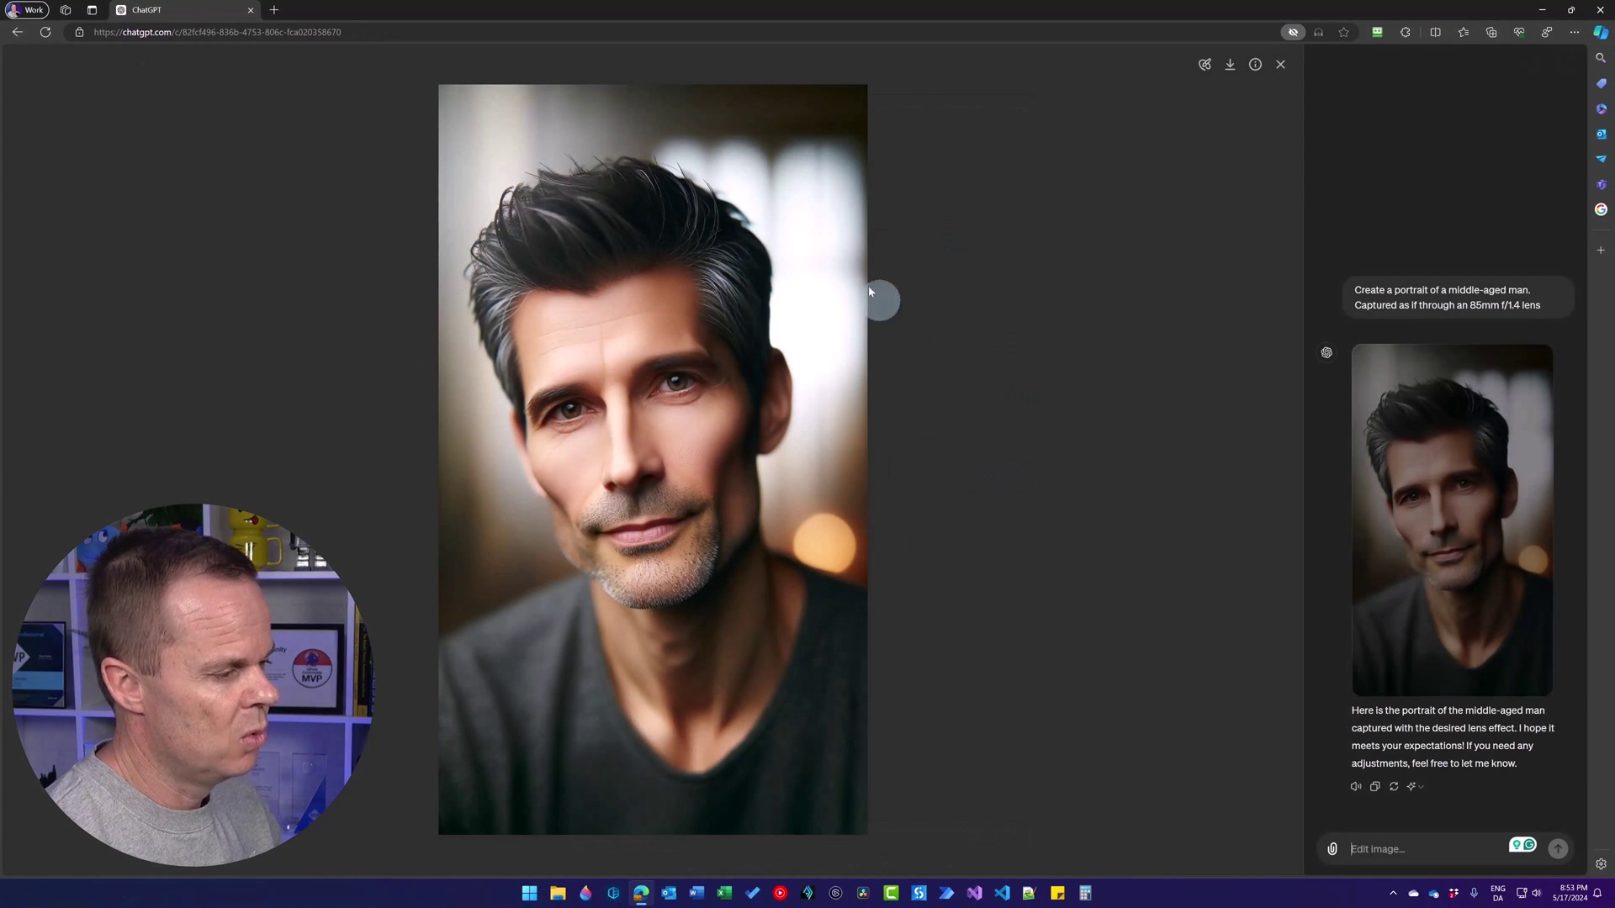
{"action": "left_click", "coordinate": [1279, 64]}
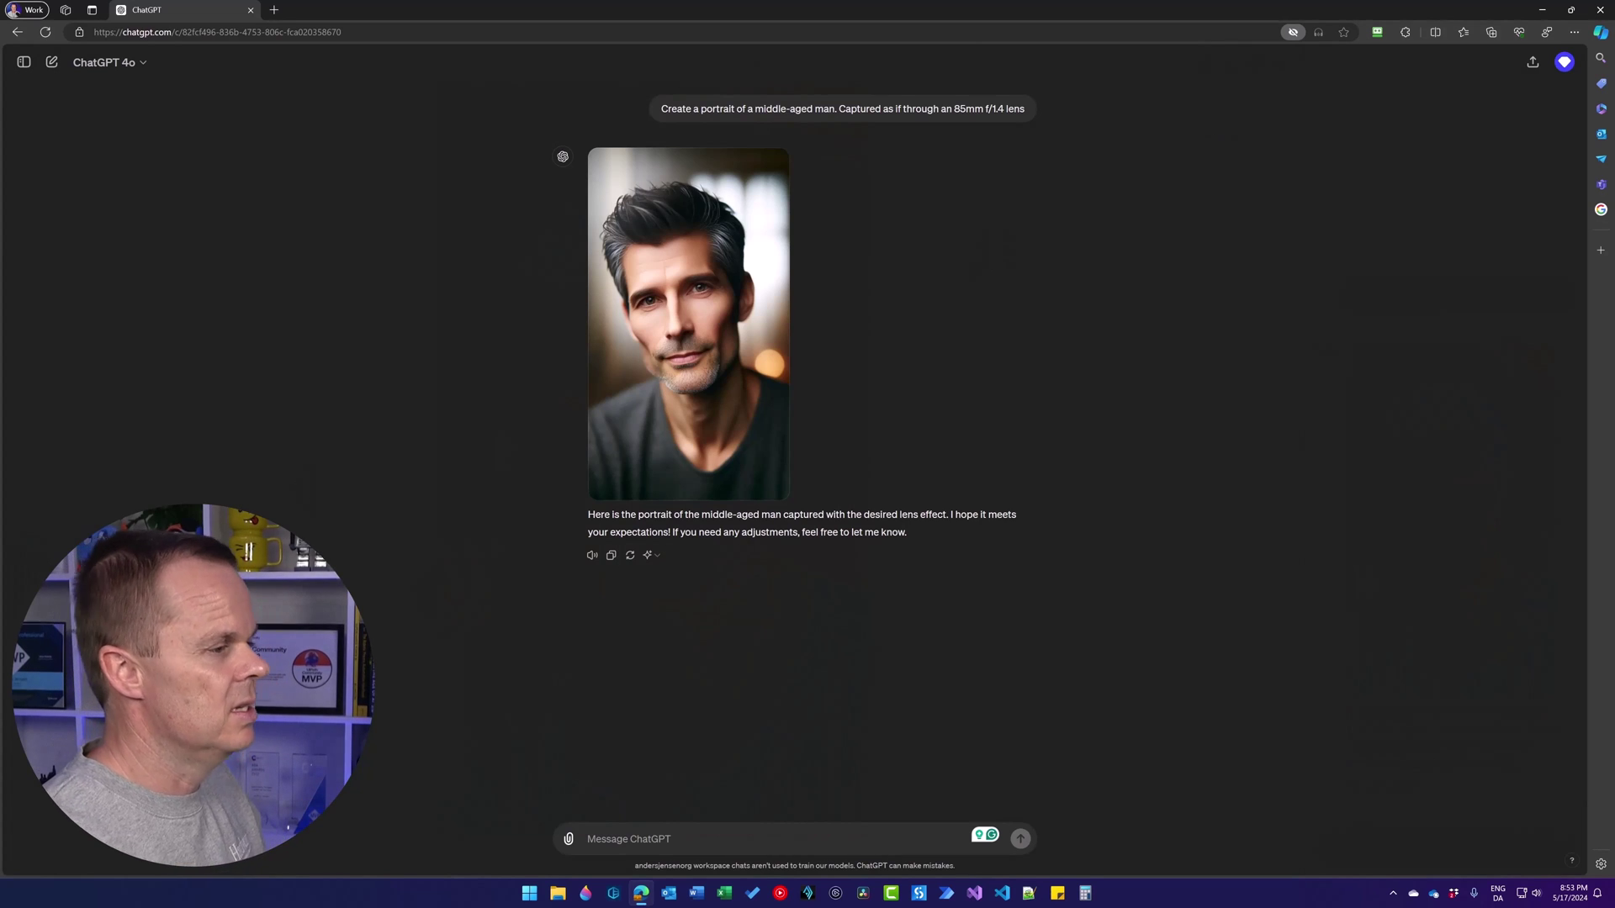
In a new chat, send the compelling aged-skin portrait prompt with ambient lighting and 85mm f/1.4 lens.
{"action": "left_click", "coordinate": [51, 64]}
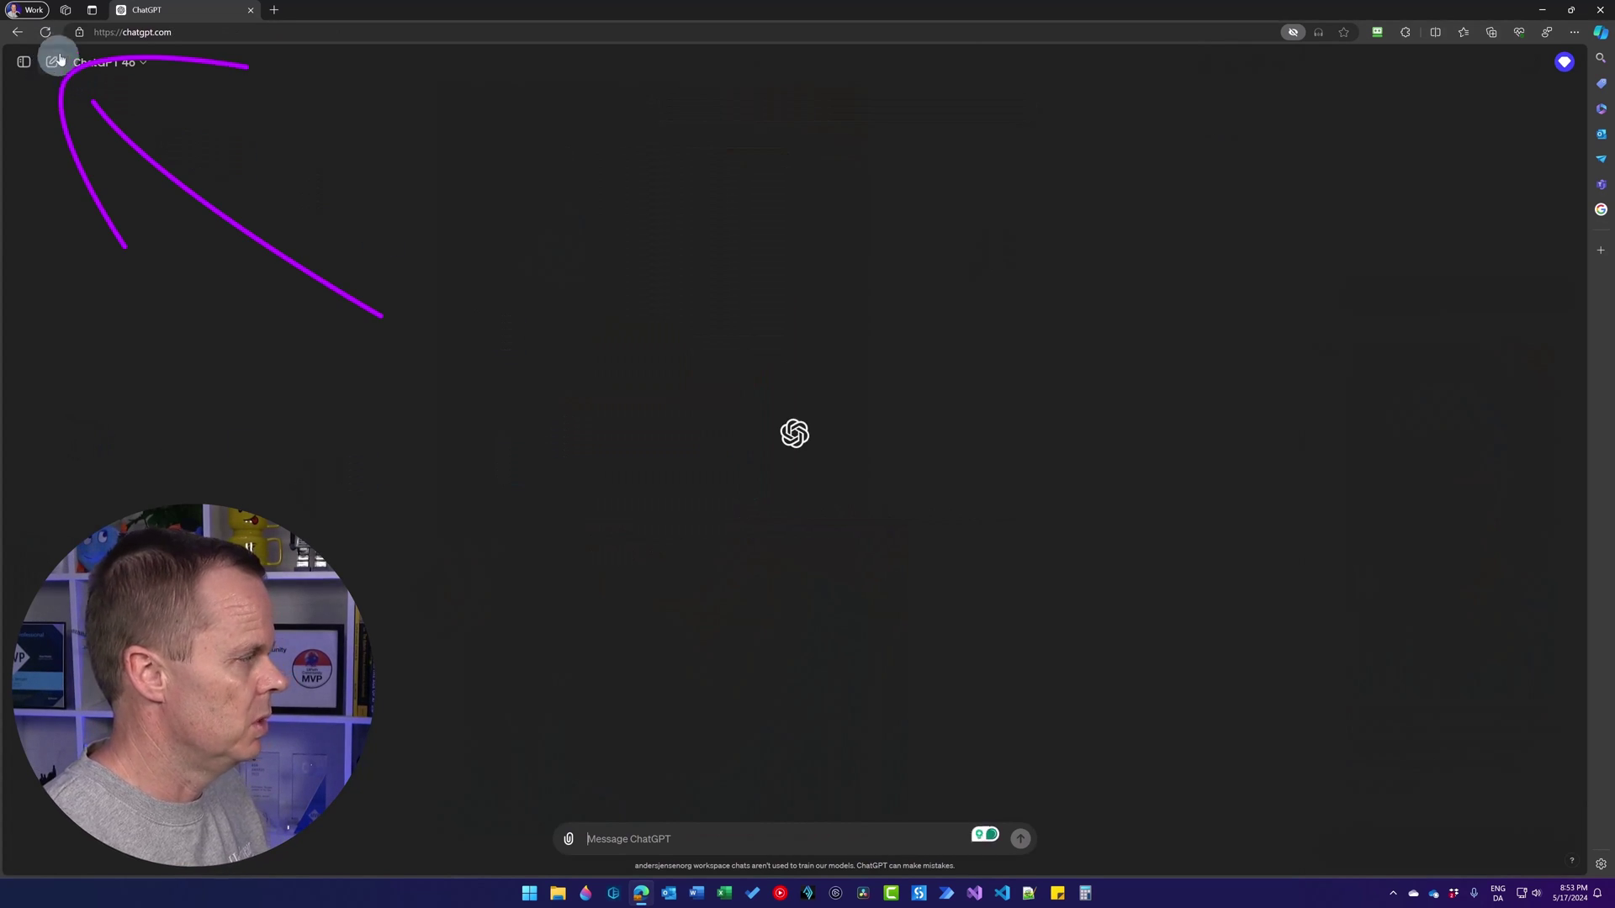
{"action": "type", "text": "Create a"}
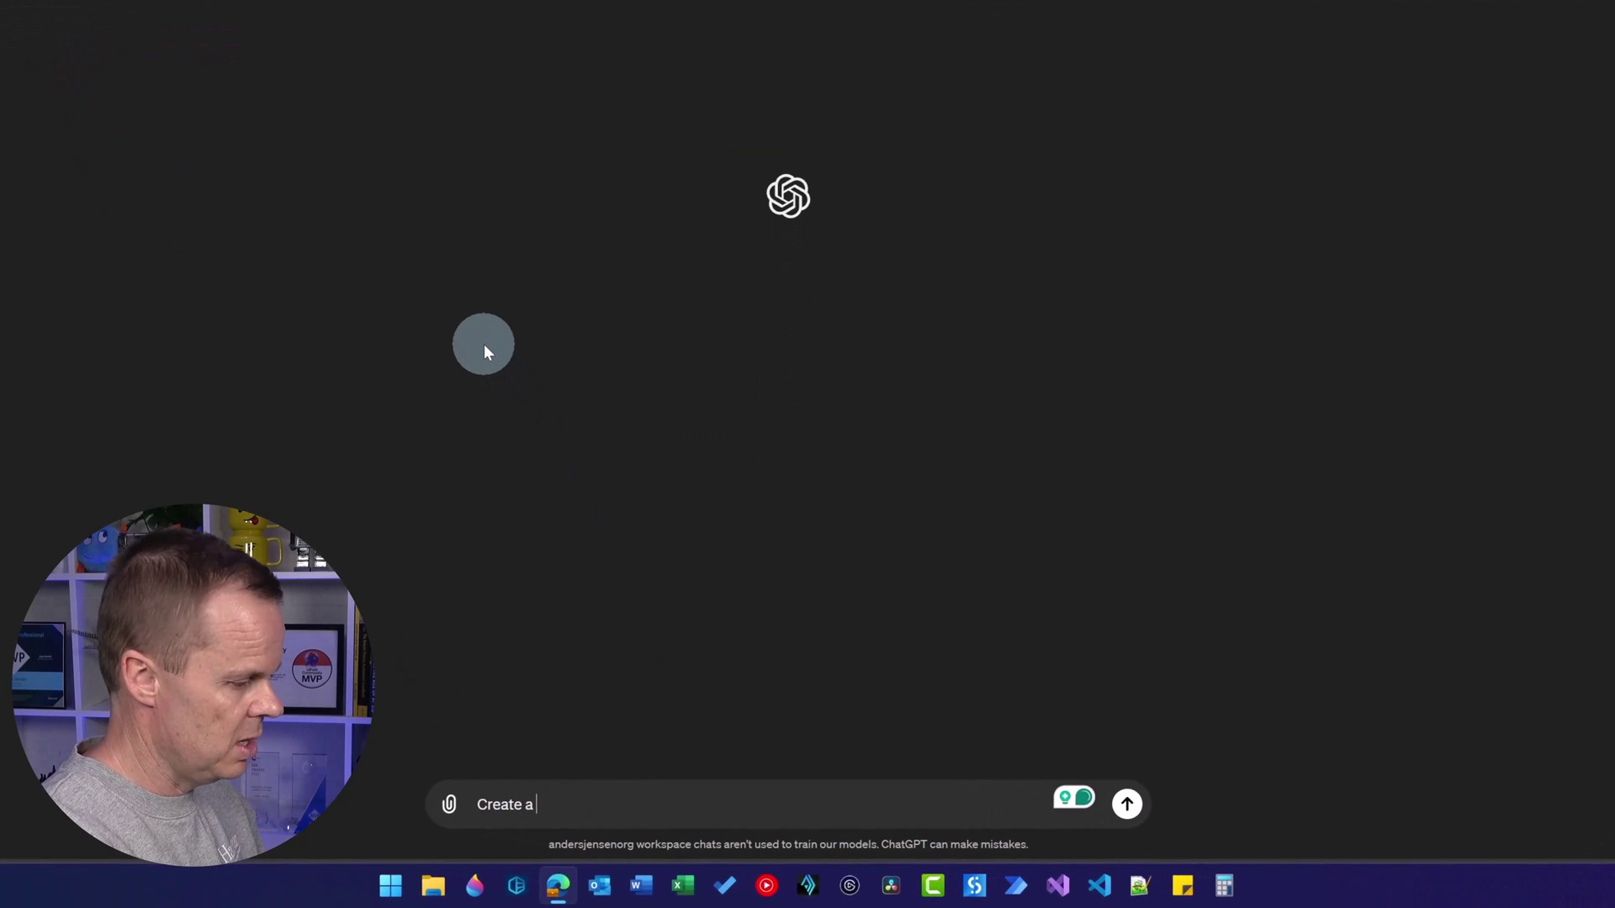
{"action": "type", "text": " compelling portrait"}
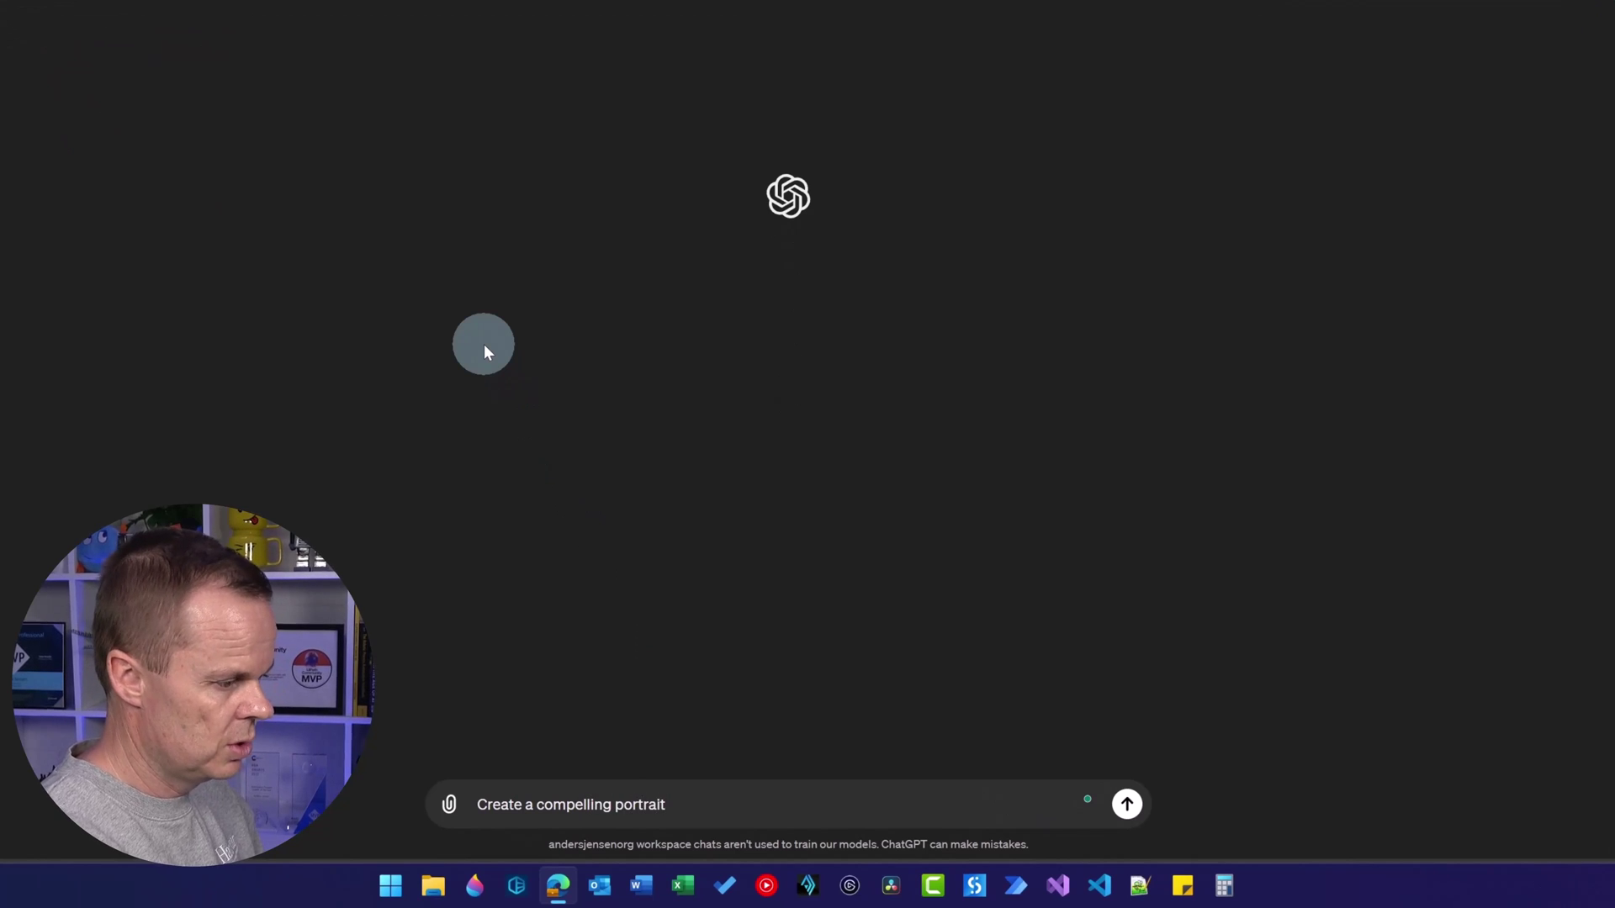
{"action": "type", "text": " of a middle-a"}
{"action": "type", "text": "ged man"}
{"action": "type", "text": ", showcasing the"}
{"action": "type", "text": " subtle "}
{"action": "type", "text": "lines of "}
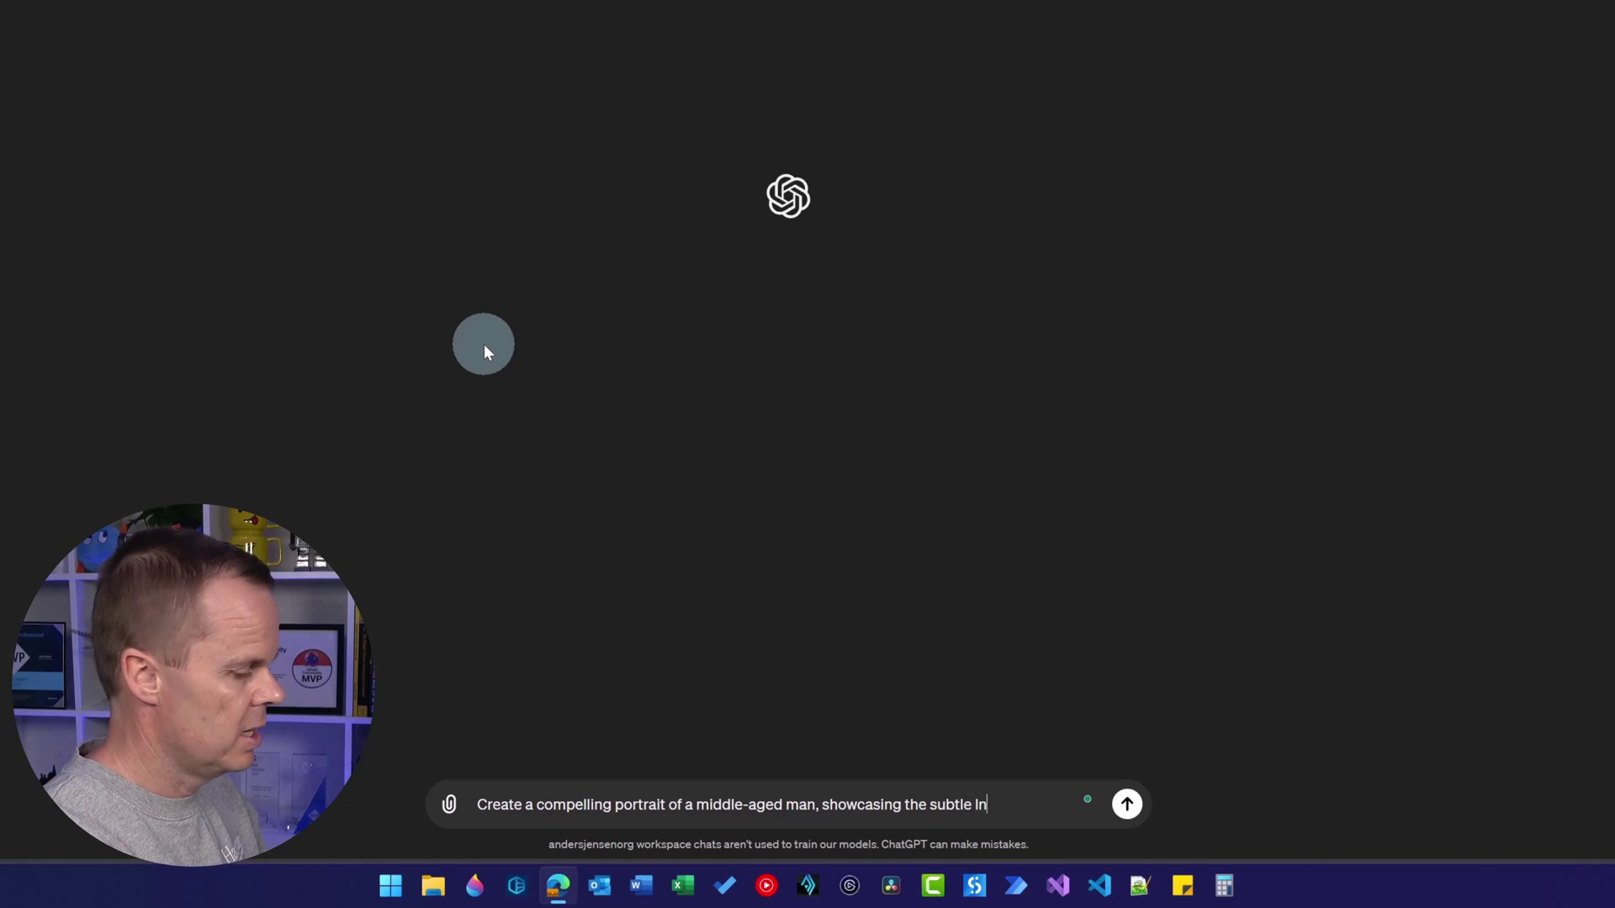
{"action": "type", "text": "age, the textture"}
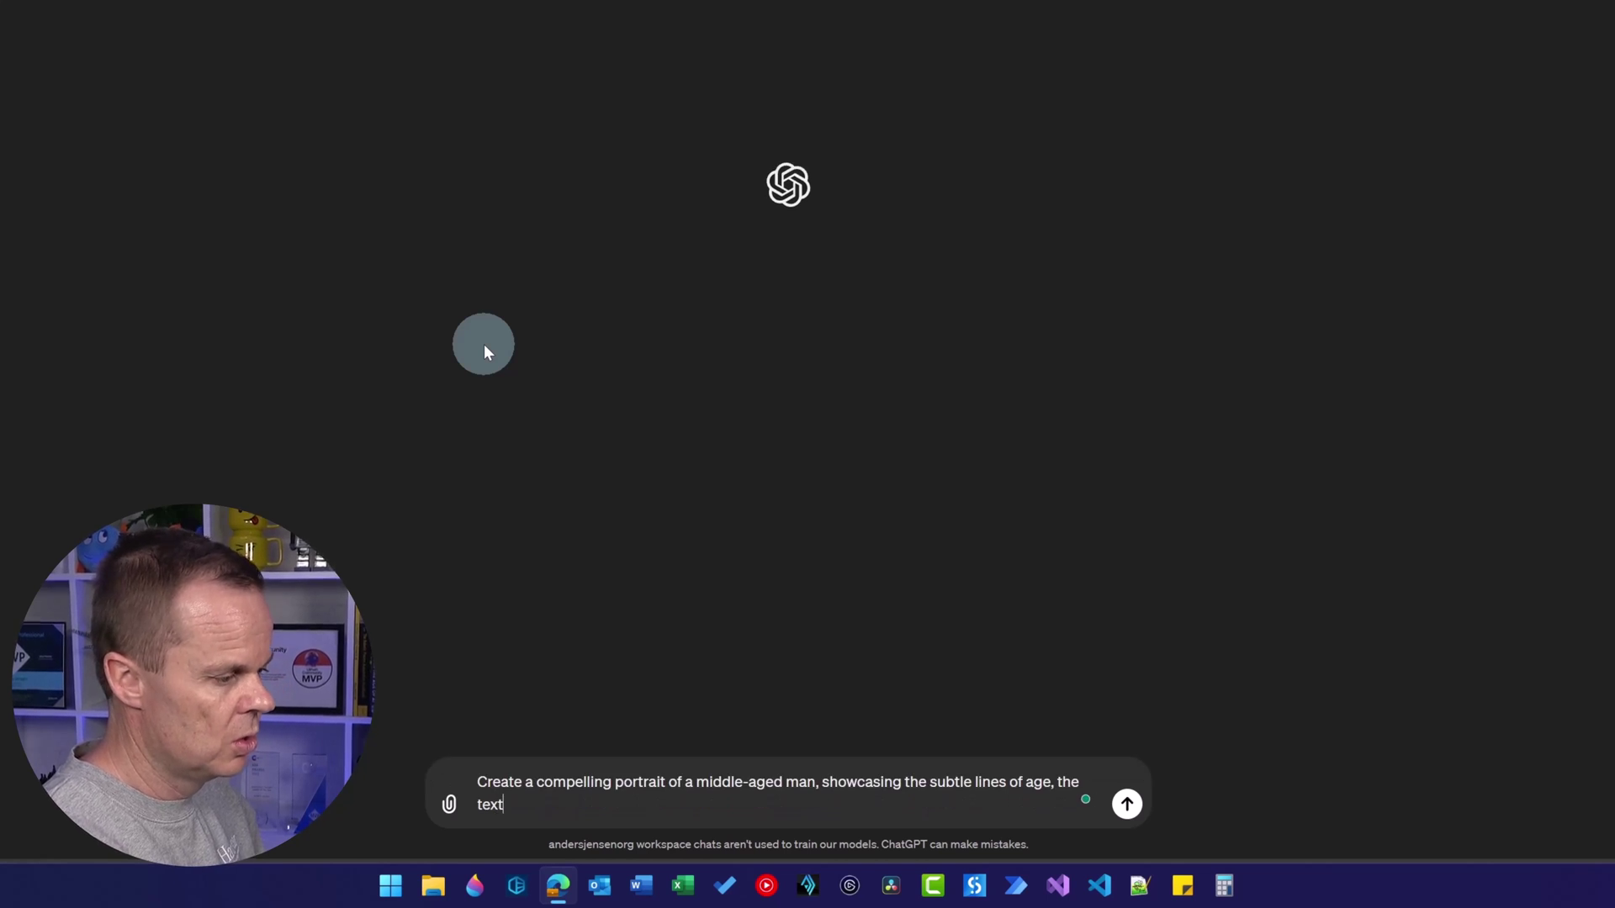
{"action": "key", "text": "BackSpace"}
{"action": "key", "text": "BackSpace"}
{"action": "key", "text": "BackSpace"}
{"action": "key", "text": "BackSpace"}
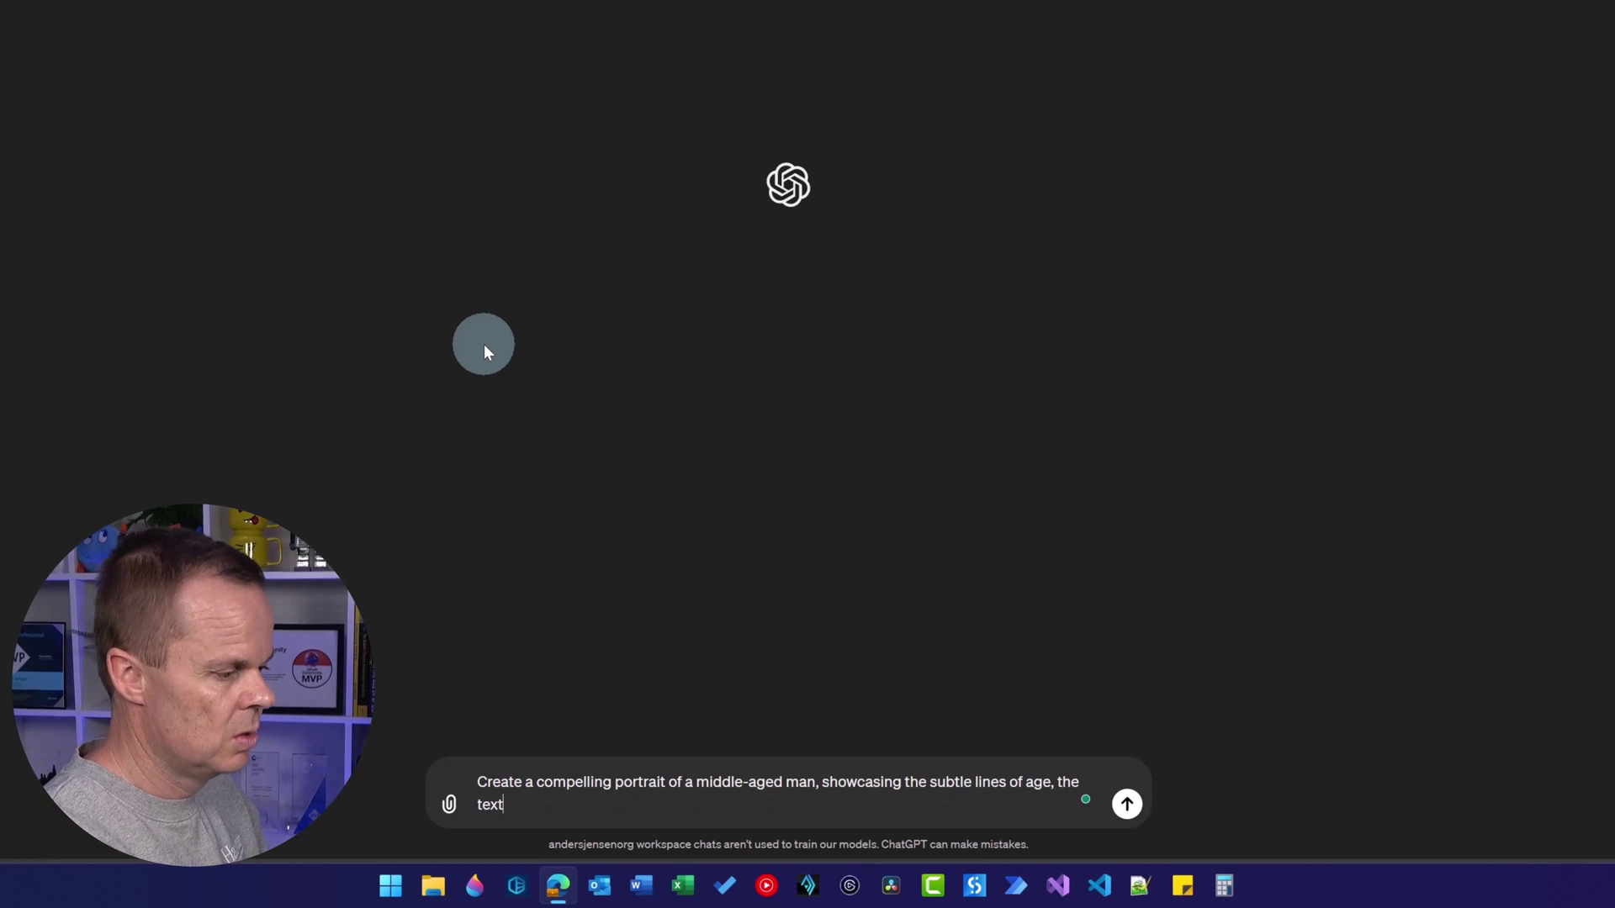
{"action": "type", "text": "ure of ma"}
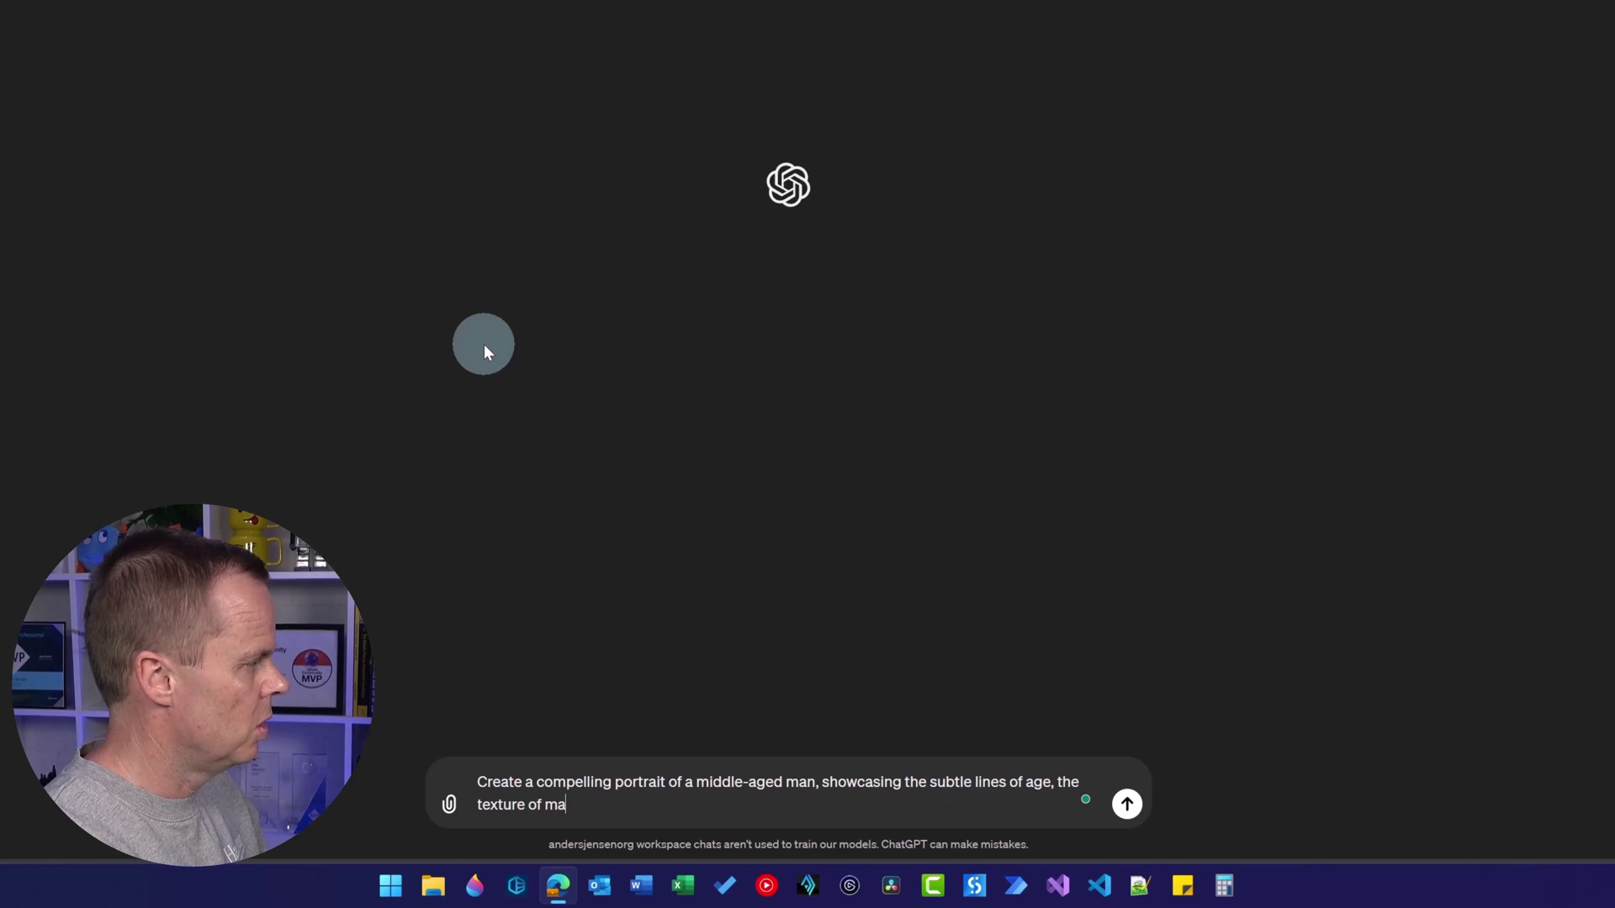
{"action": "type", "text": "tured skin, "}
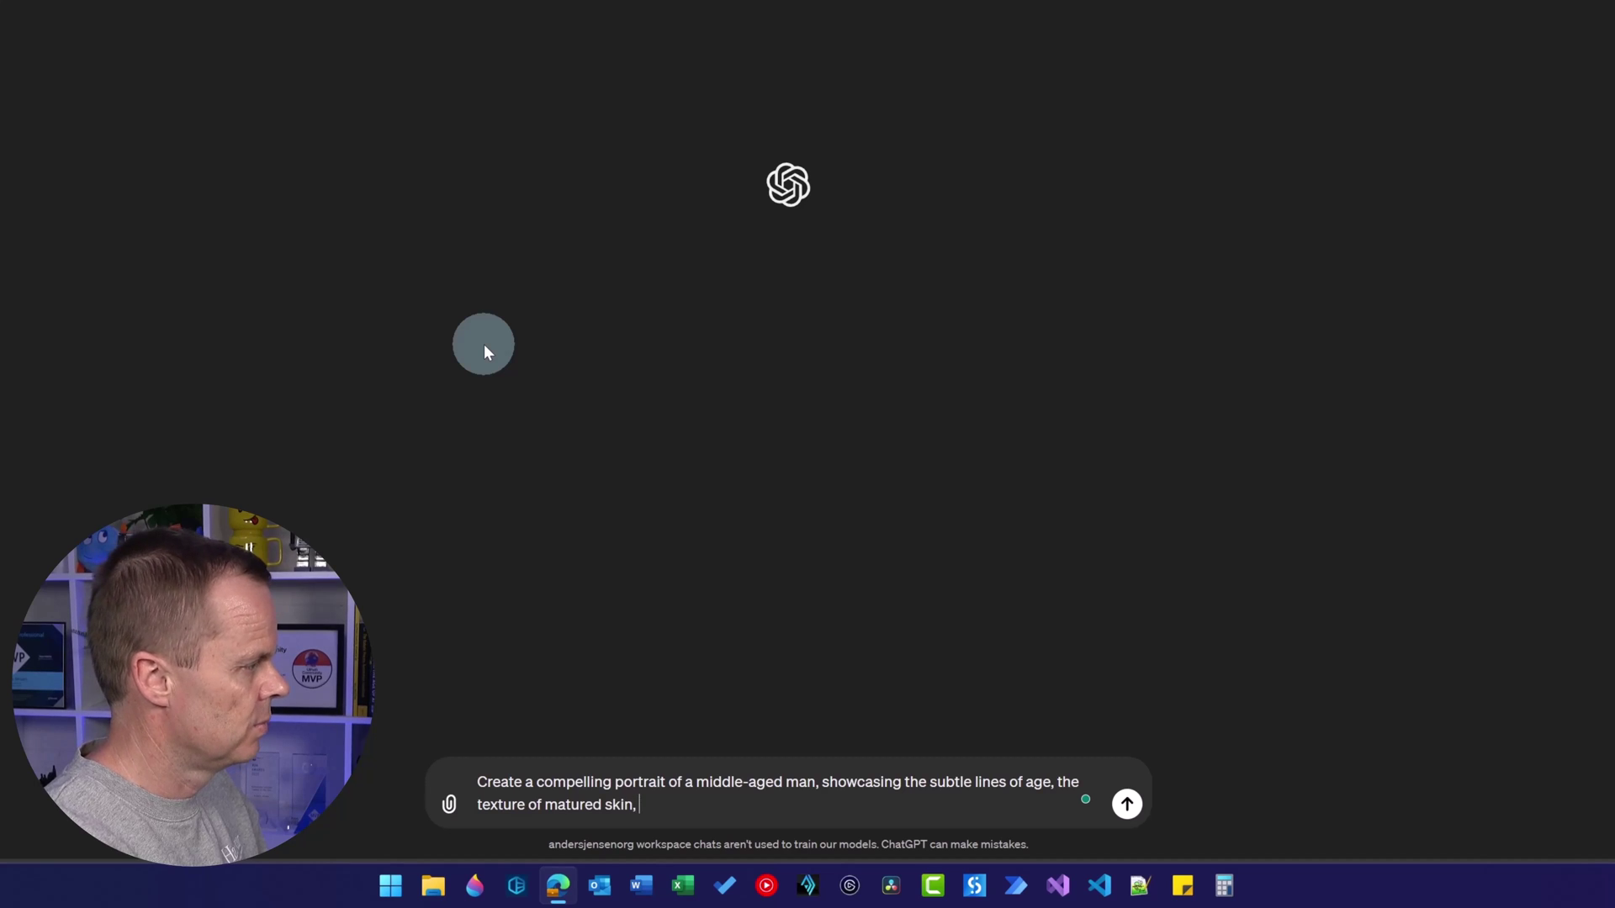
{"action": "type", "text": "and deep eye"}
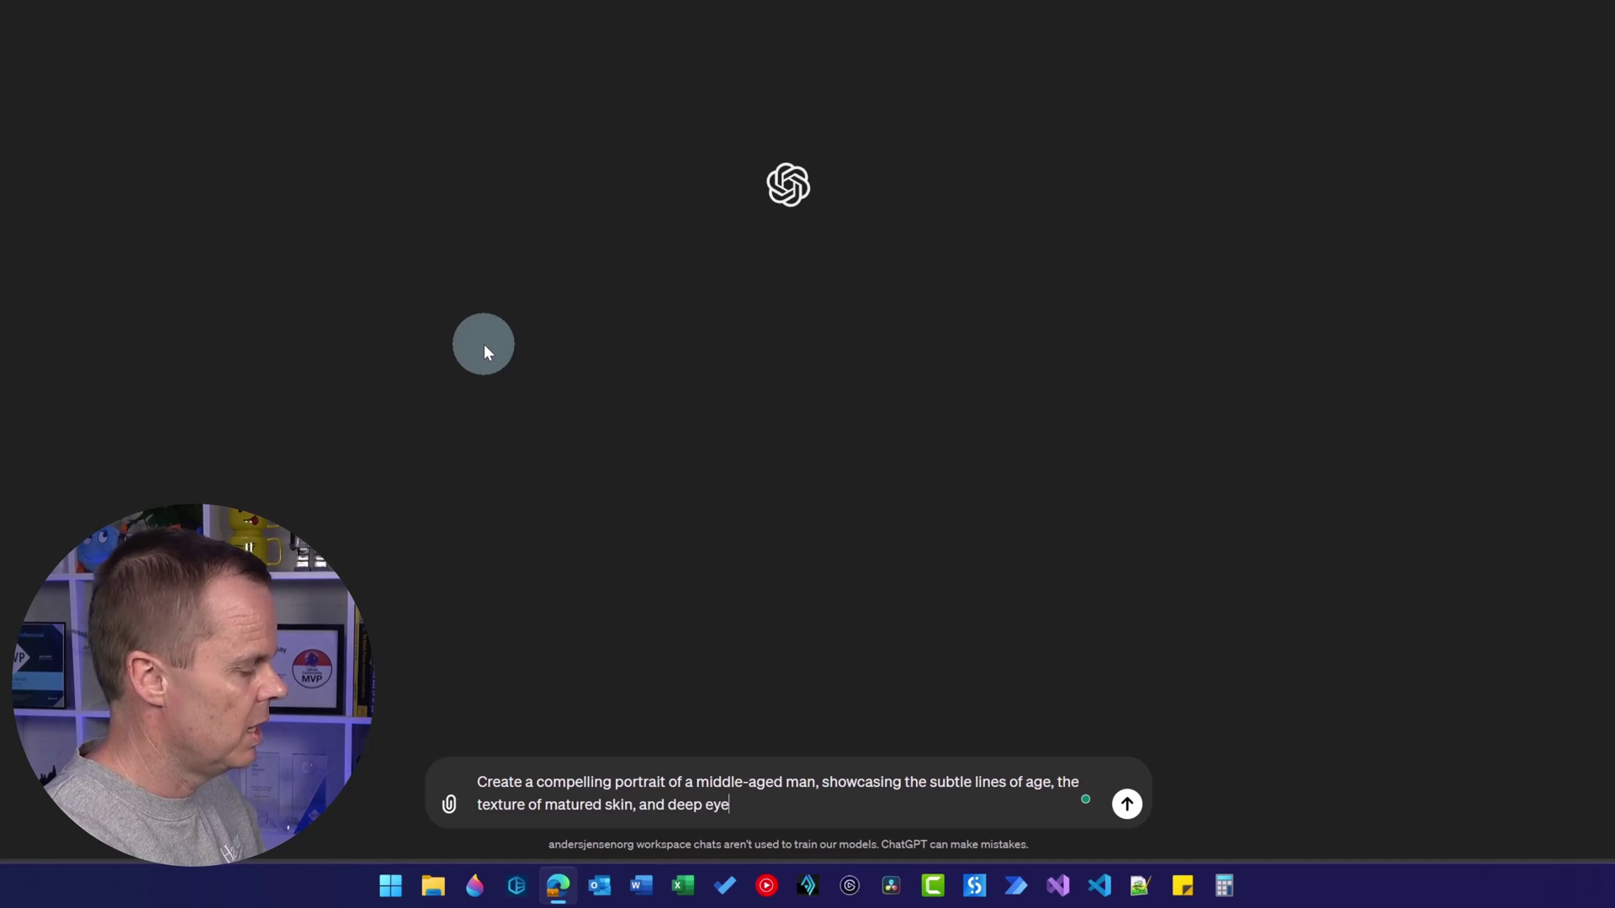
{"action": "type", "text": "s that na"}
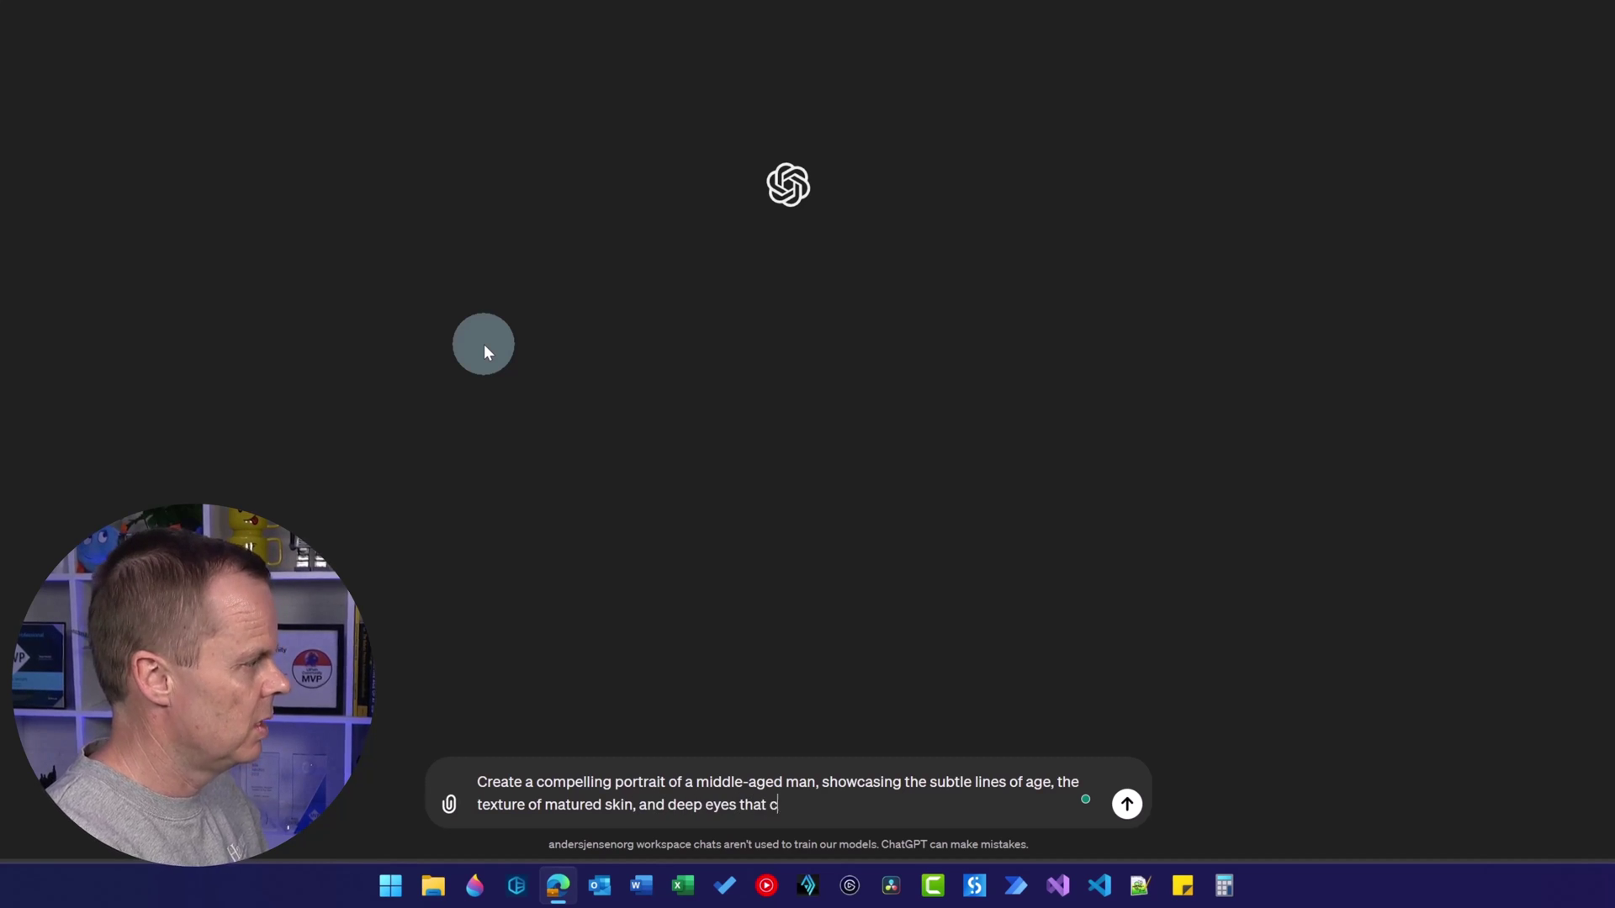
{"action": "type", "text": "rrate the"}
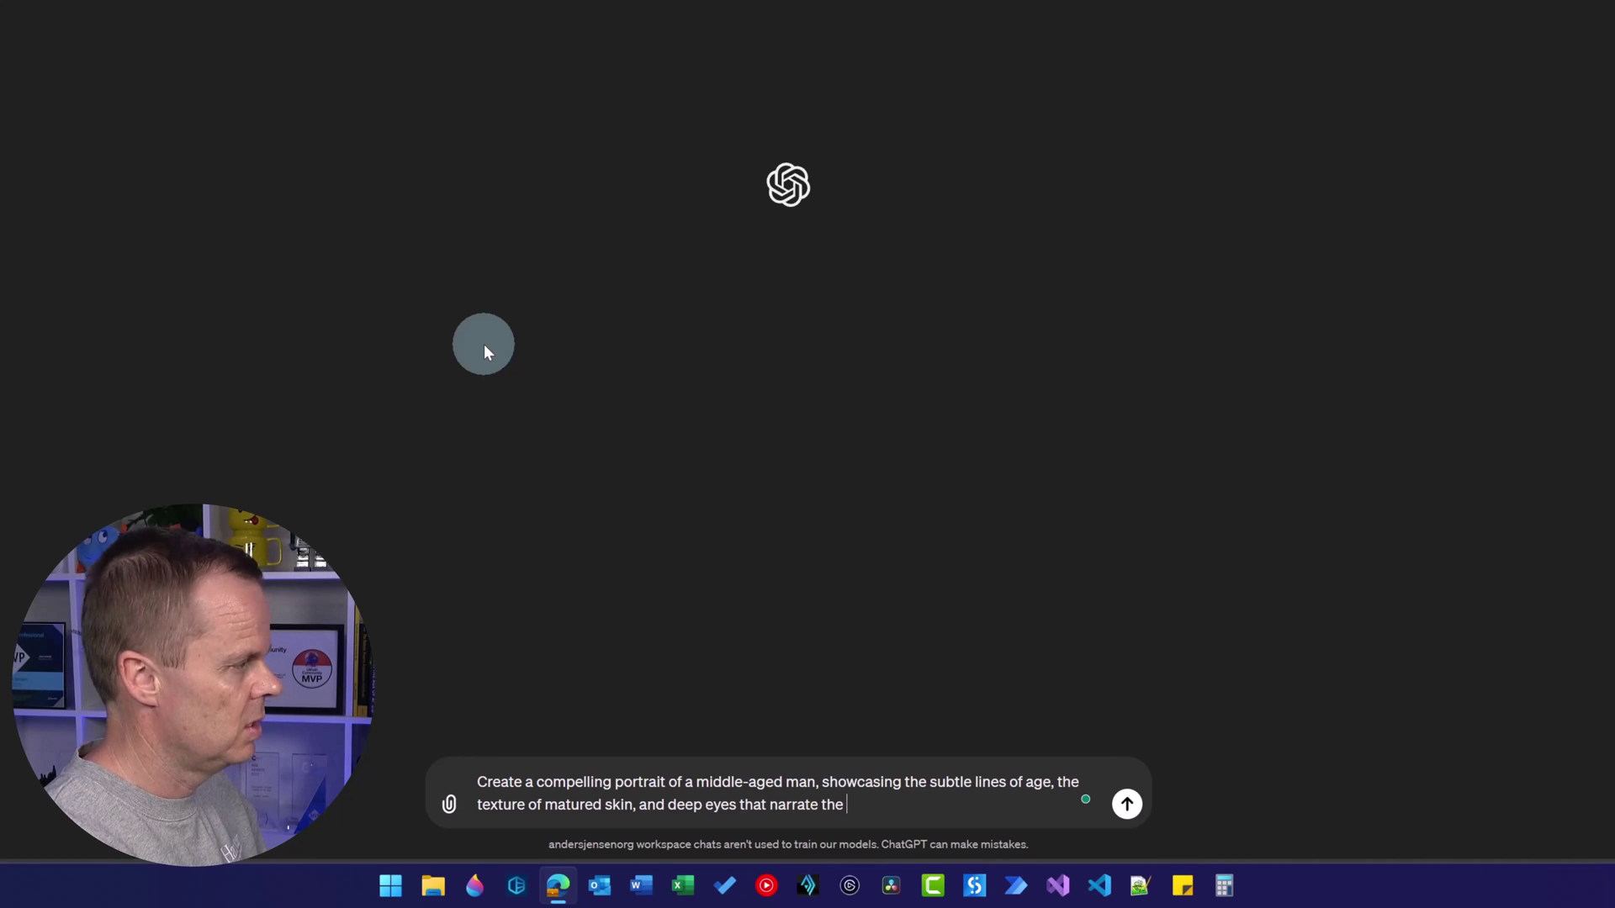
{"action": "key", "text": "BackSpace"}
{"action": "key", "text": "BackSpace"}
{"action": "key", "text": "BackSpace"}
{"action": "type", "text": "ales of "}
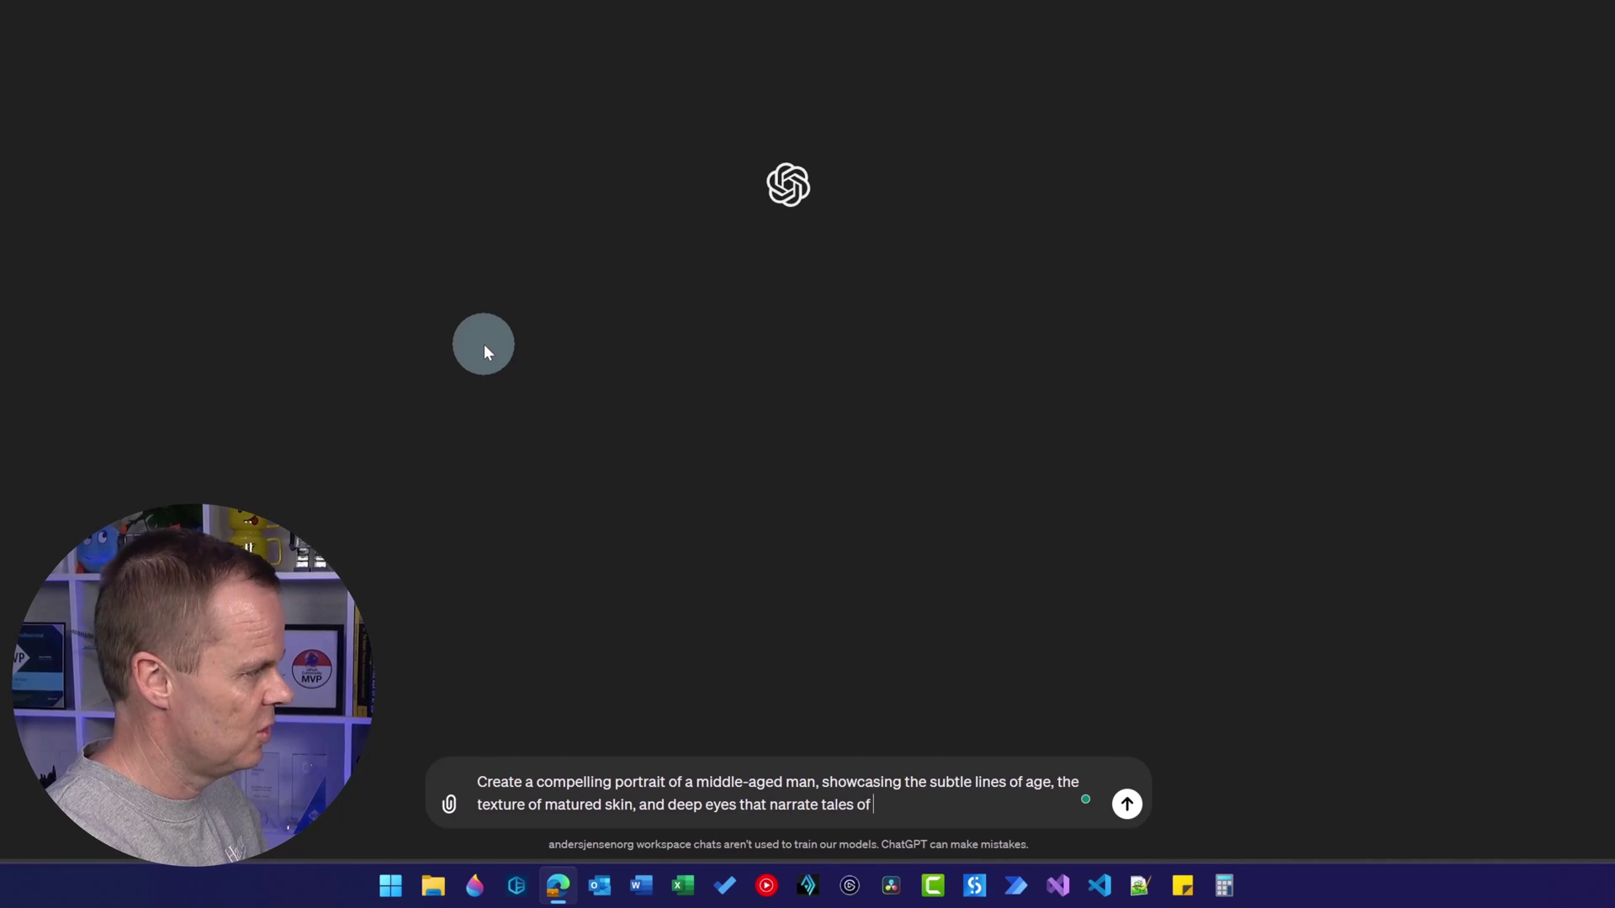
{"action": "type", "text": "years gone by"}
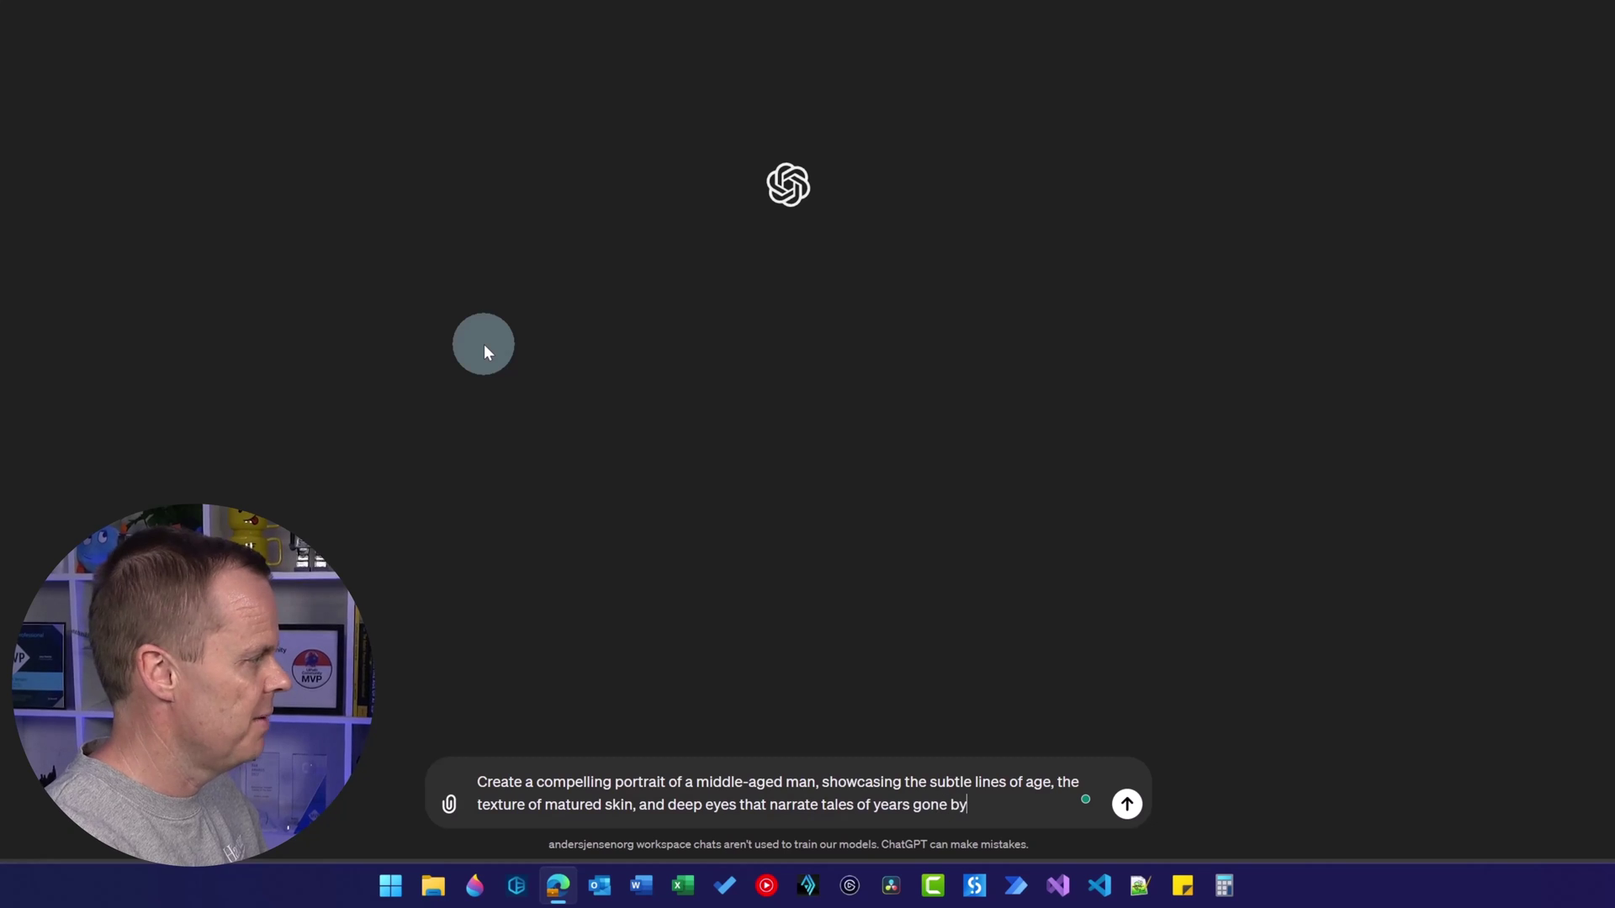
{"action": "type", "text": ", in high resolution and a"}
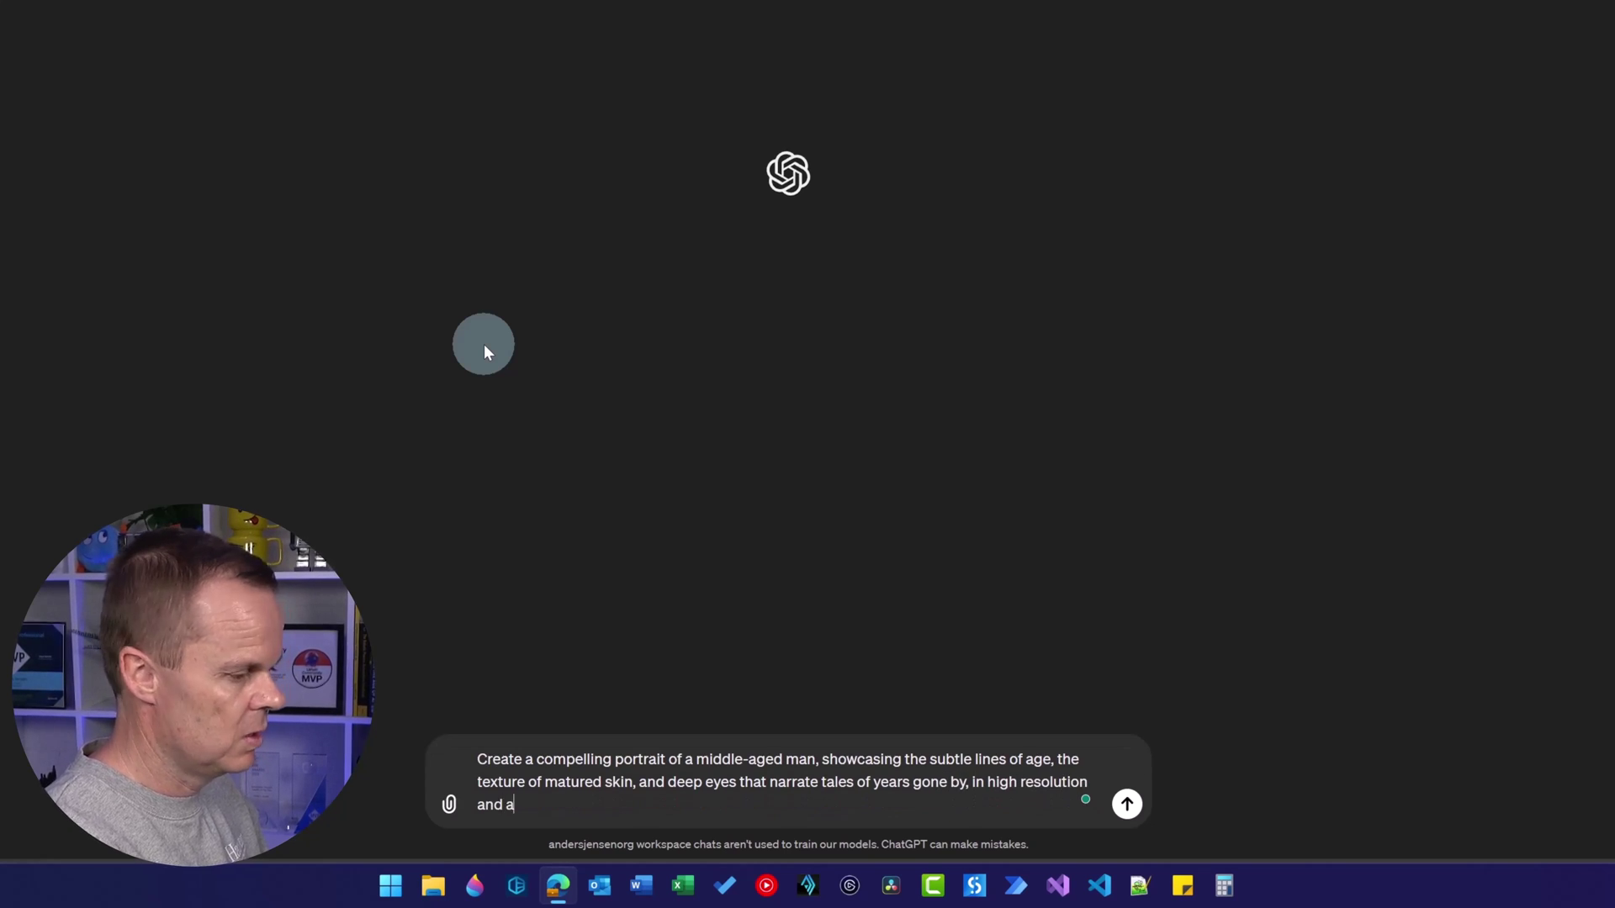
{"action": "type", "text": "mbient ligh"}
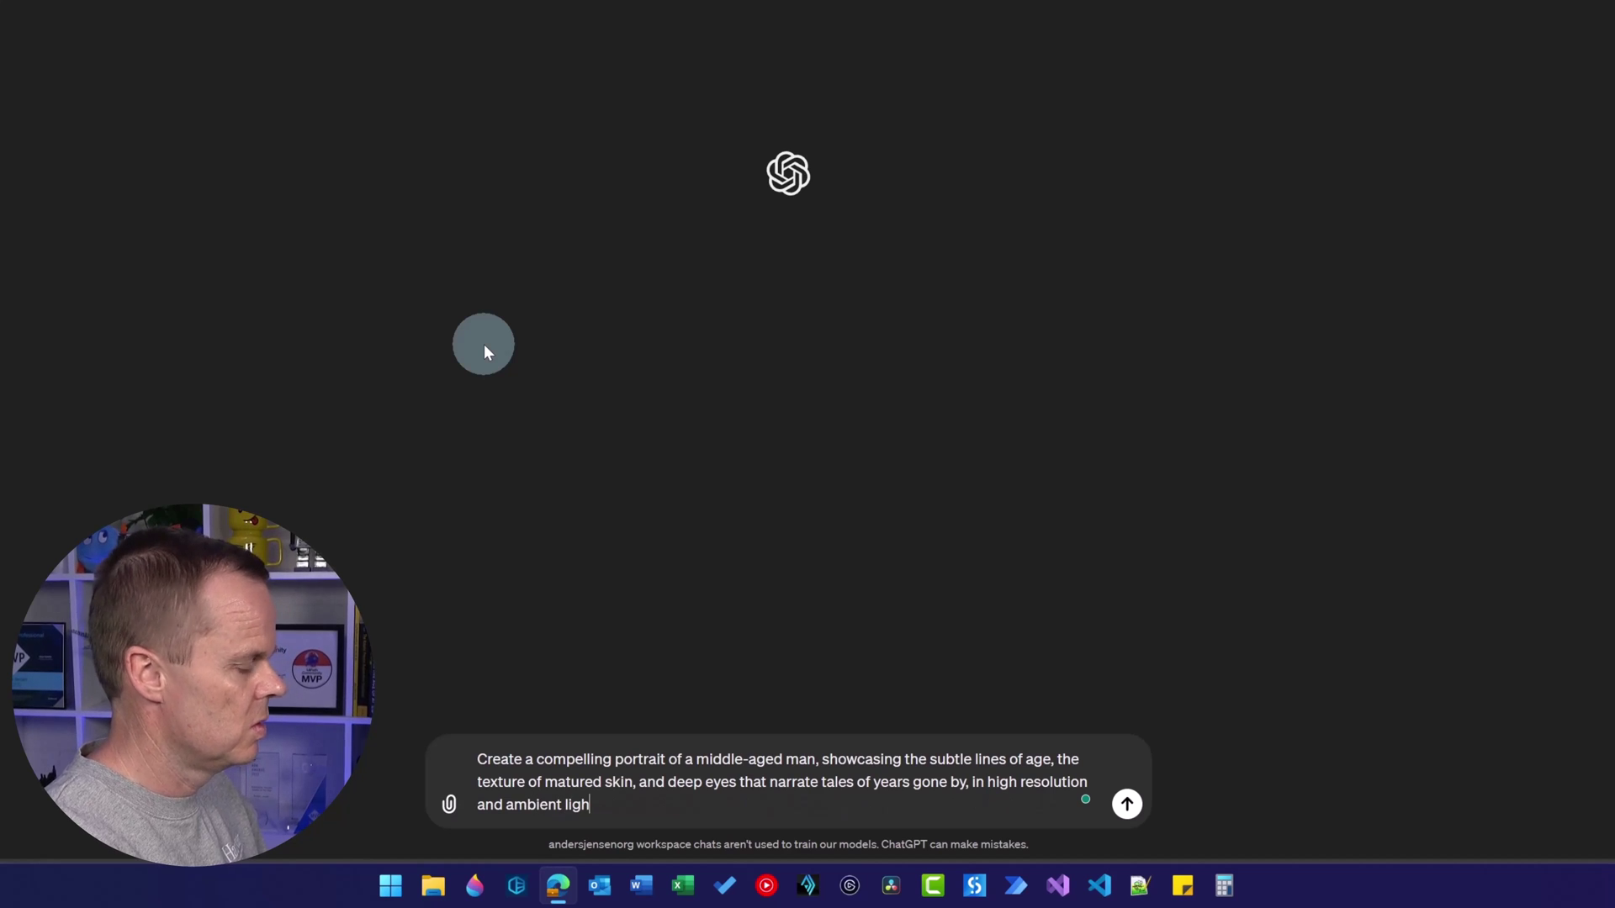
{"action": "type", "text": "ting. "}
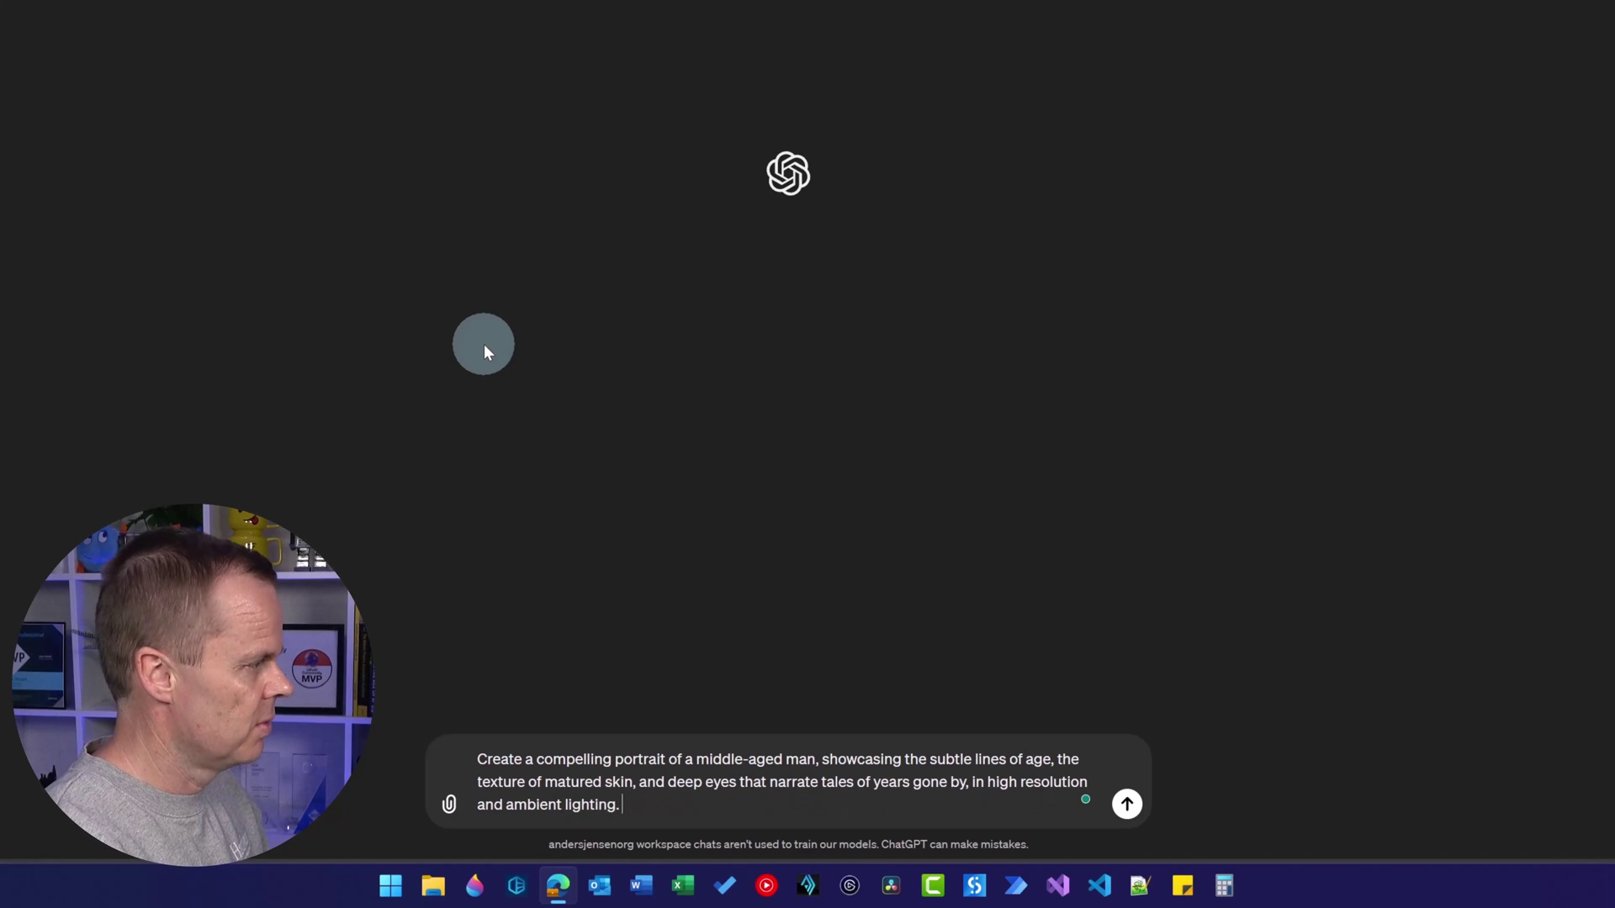
{"action": "type", "text": "Captured as if throig"}
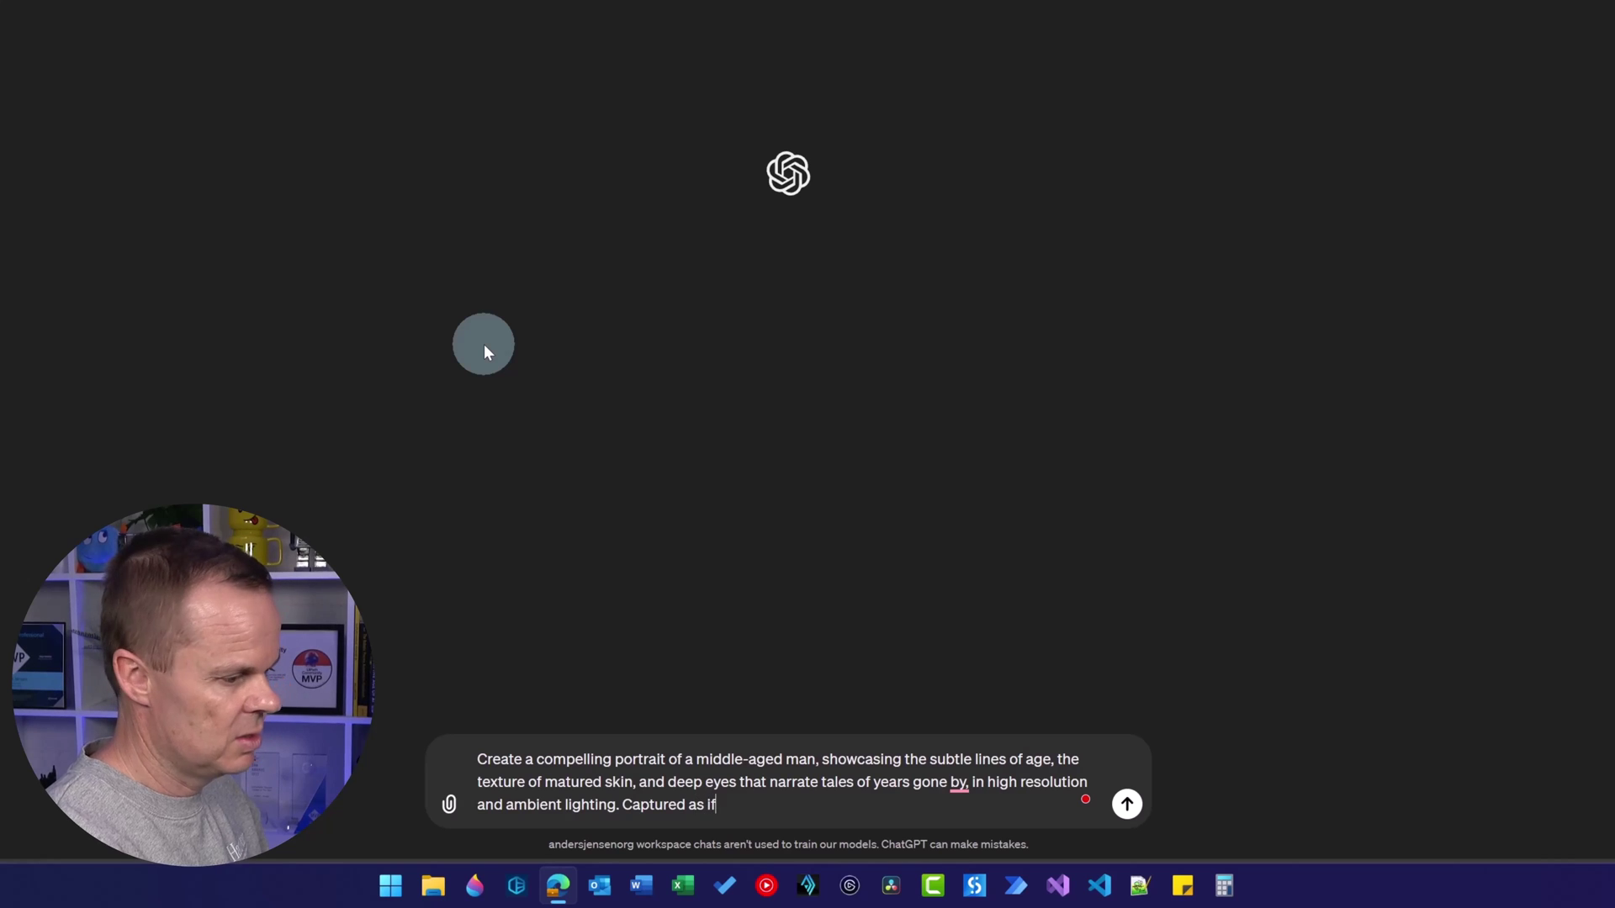
{"action": "key", "text": "BackSpace"}
{"action": "key", "text": "BackSpace"}
{"action": "type", "text": "ugh an 85"}
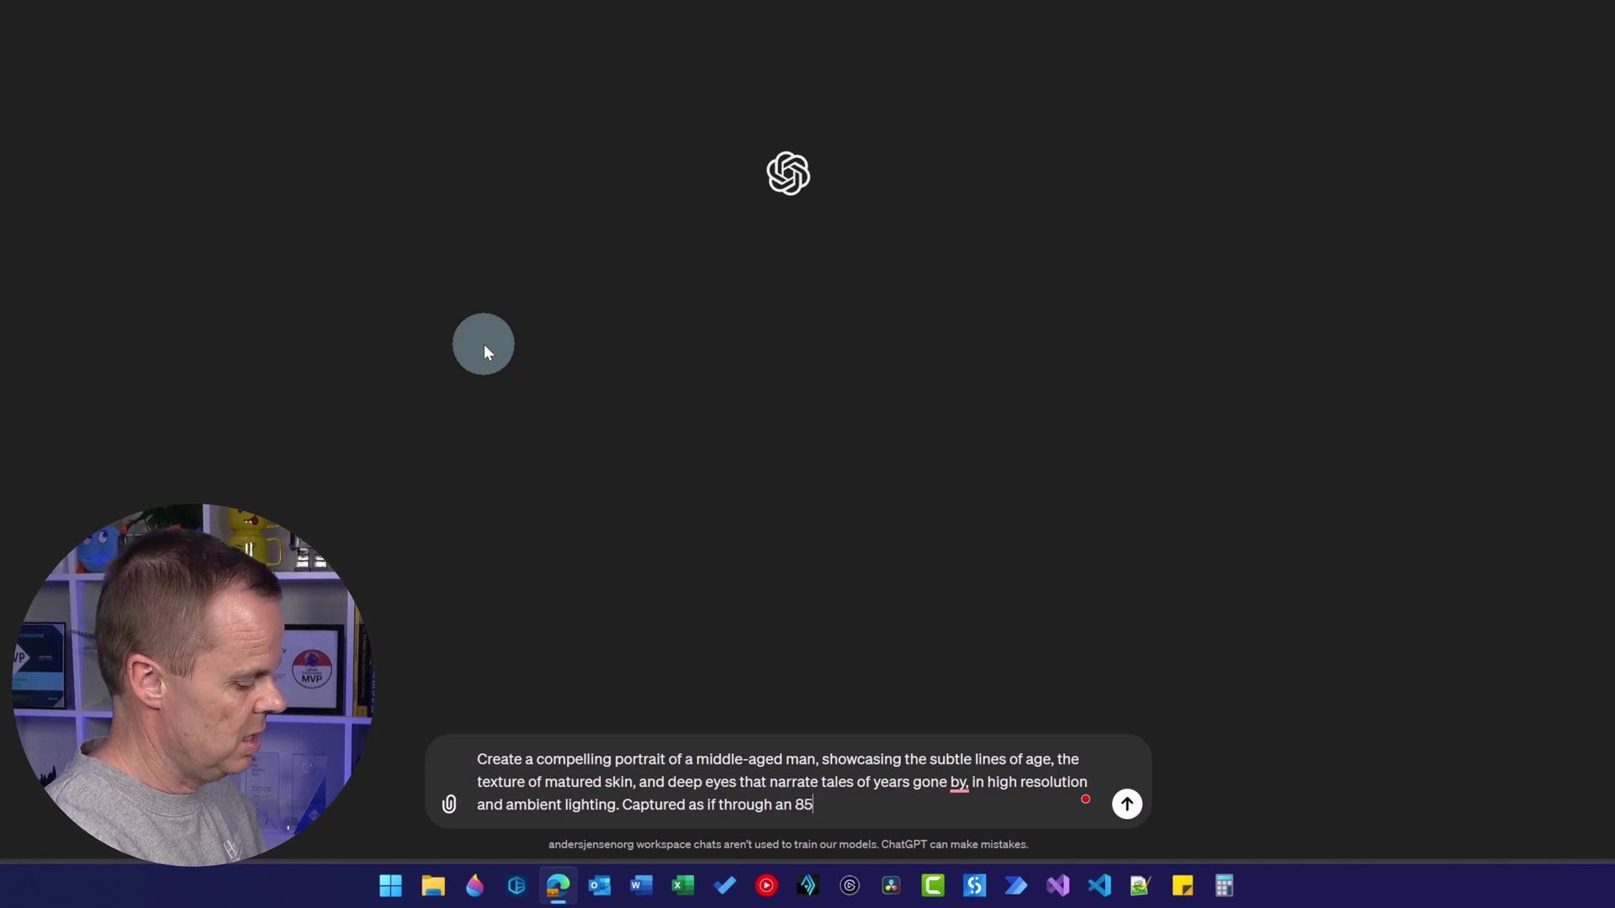
{"action": "type", "text": "mm f/"}
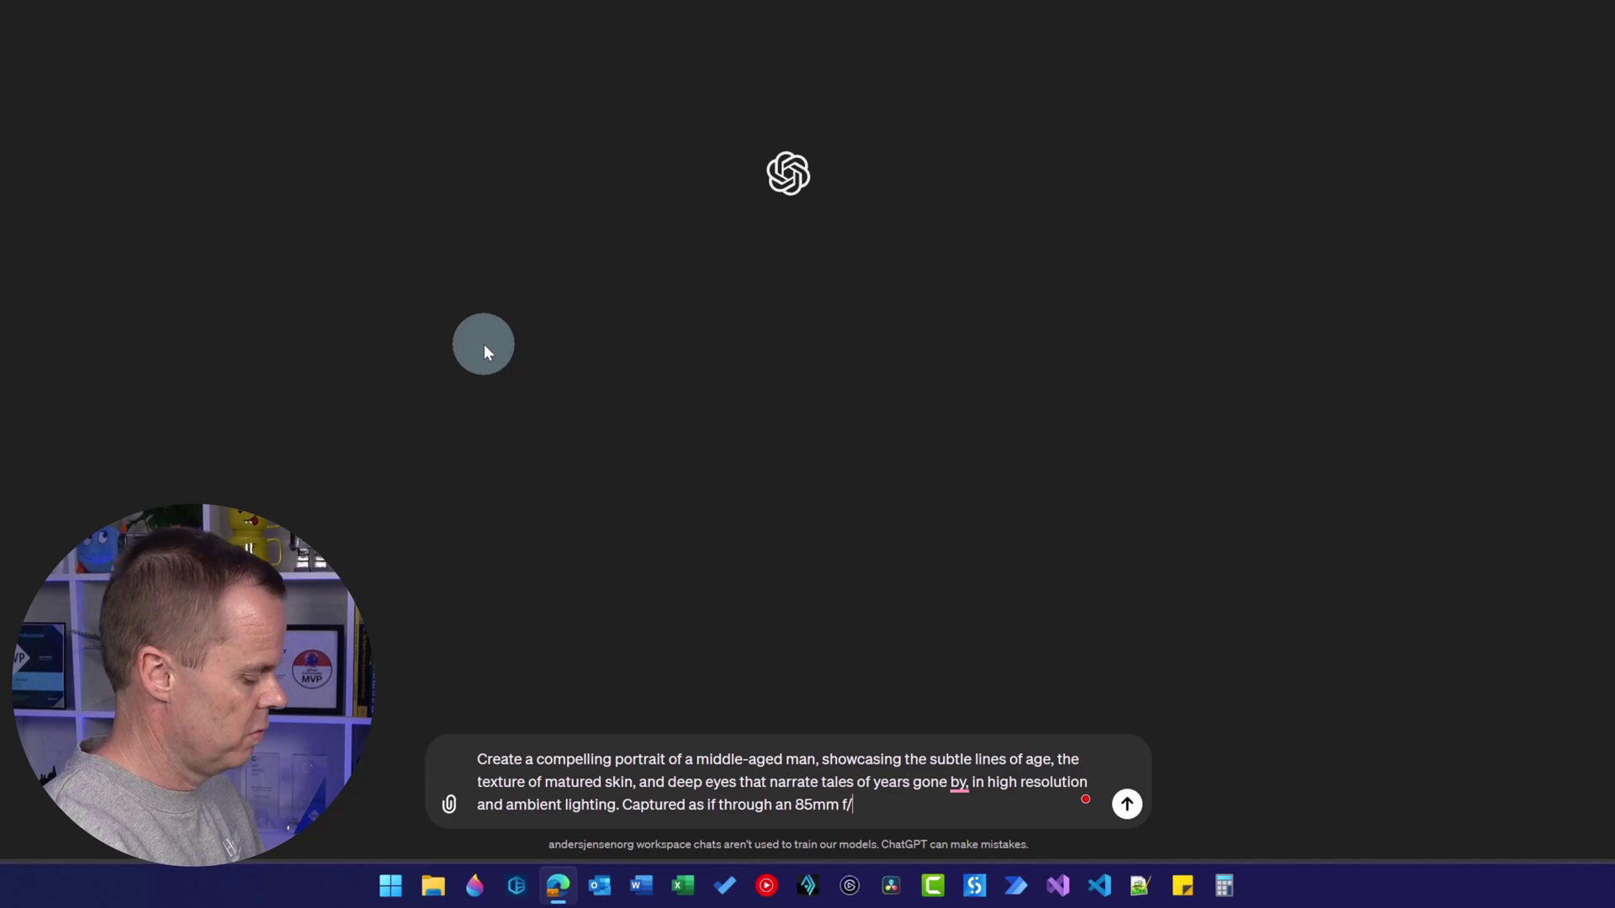
{"action": "type", "text": "1.4 lens"}
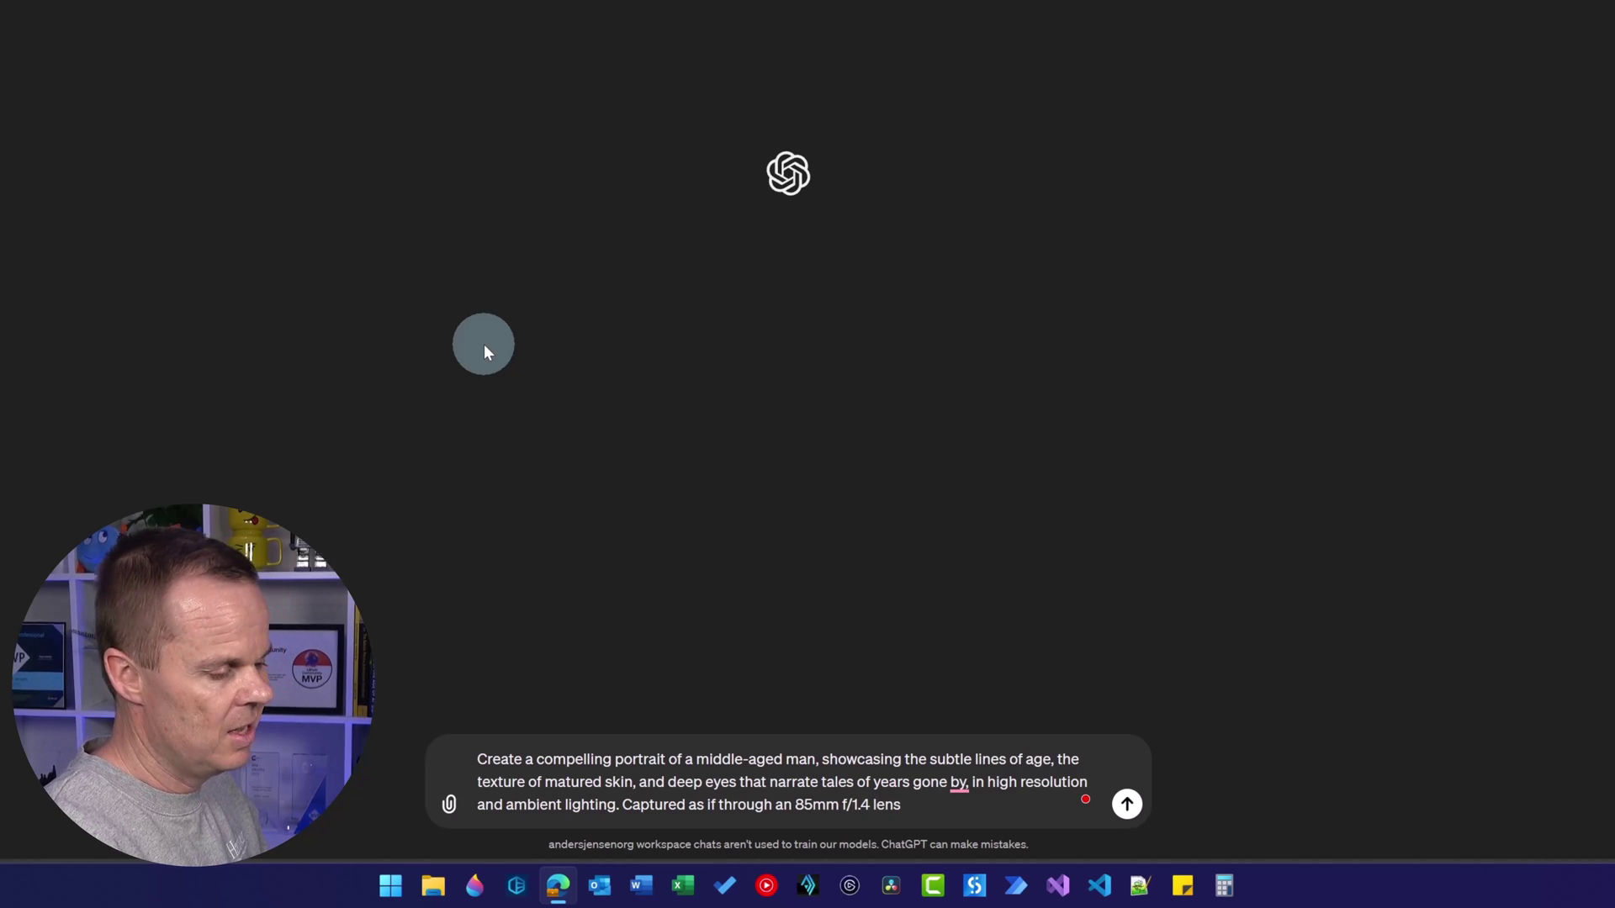
{"action": "key", "text": "Return"}
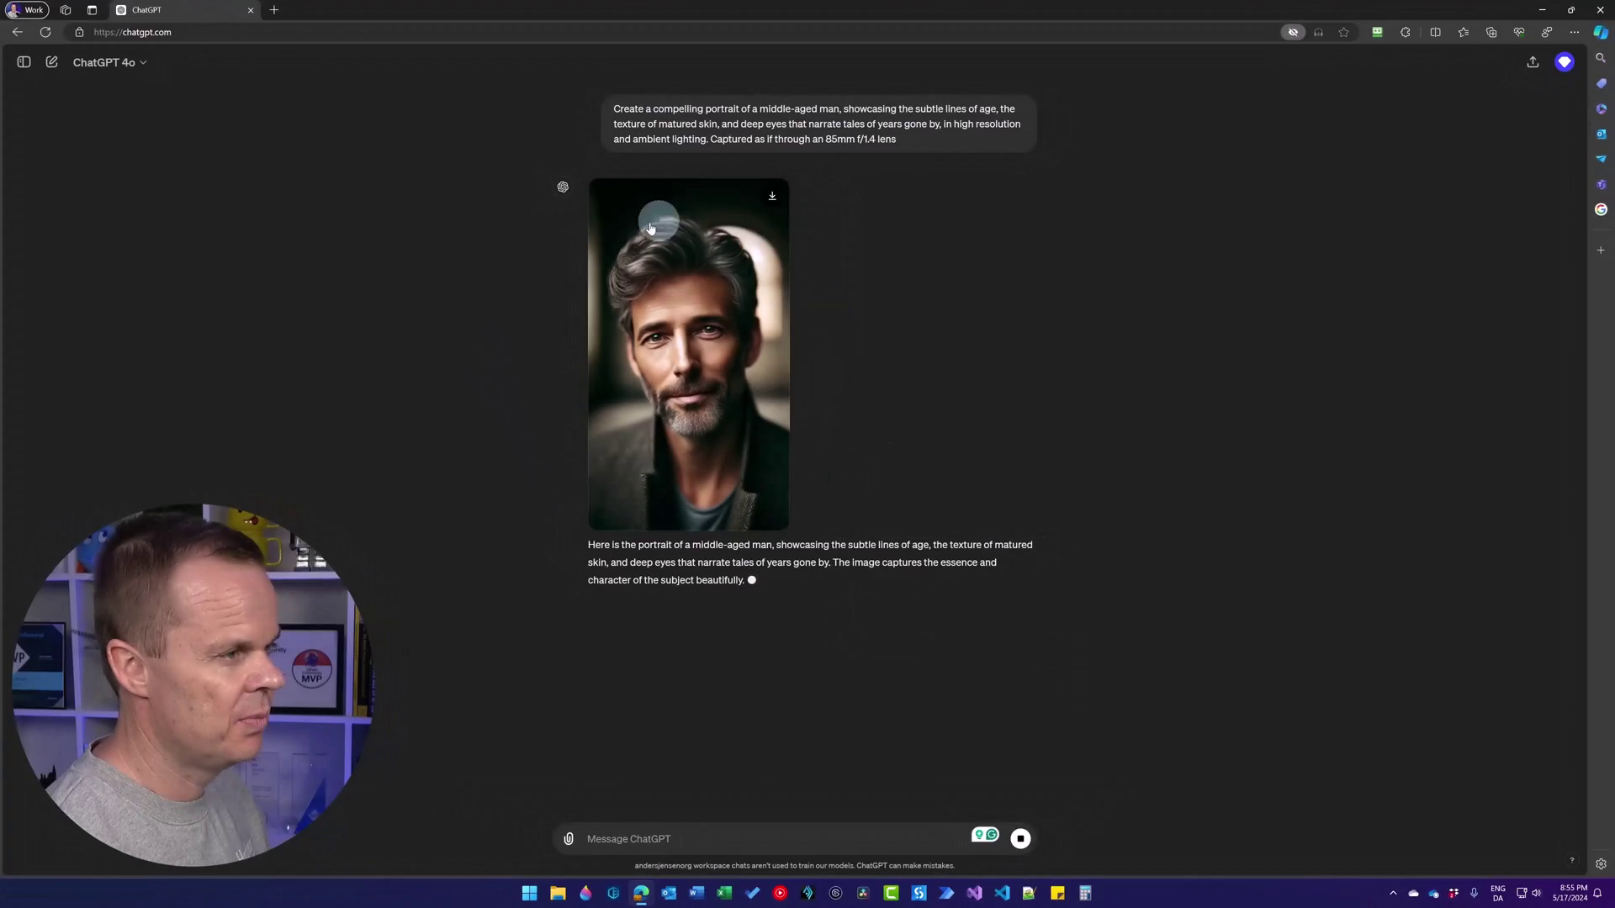
{"action": "left_click", "coordinate": [630, 415]}
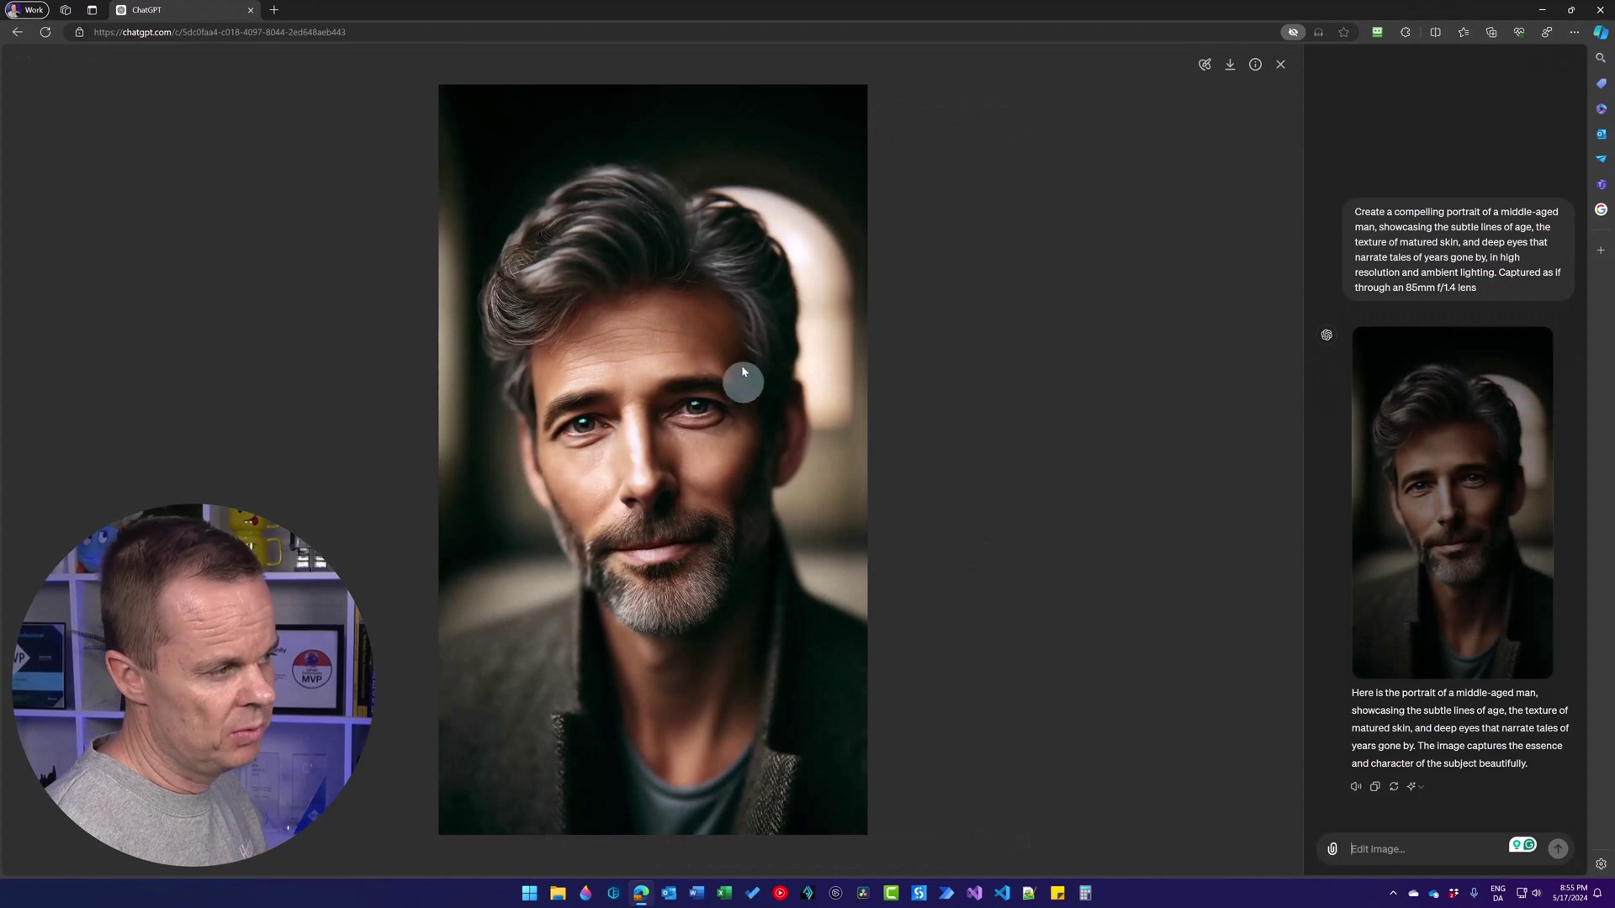
{"action": "left_click", "coordinate": [1280, 64]}
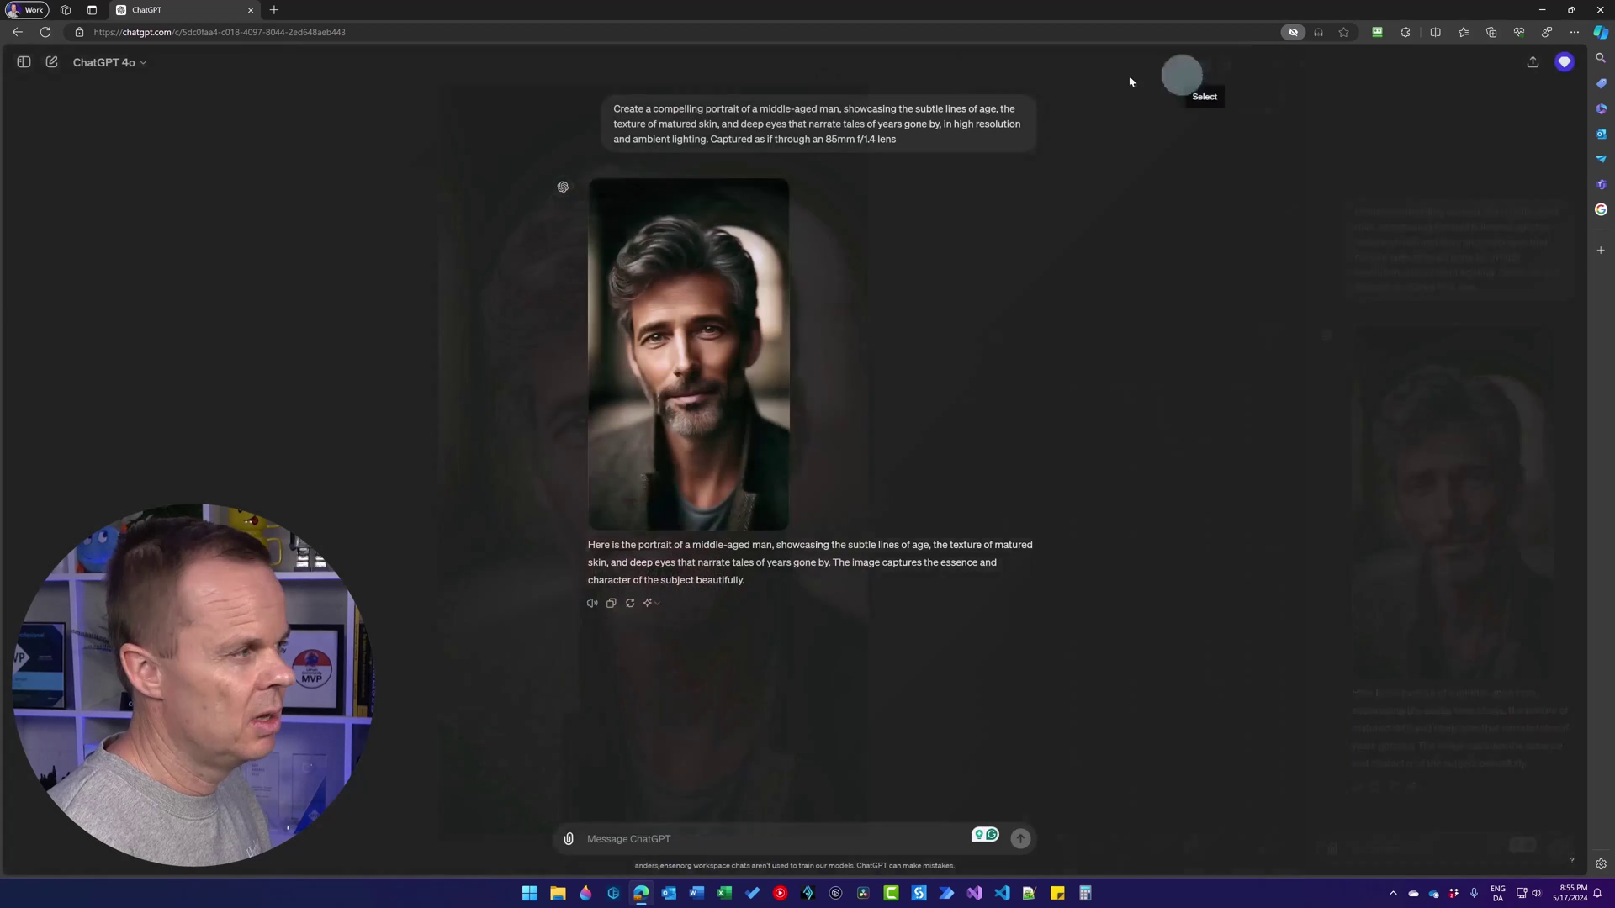
In a new chat, request the burger-bar man portrait, 85mm f/1.4, sharp focus with blurred background.
{"action": "left_click", "coordinate": [52, 63]}
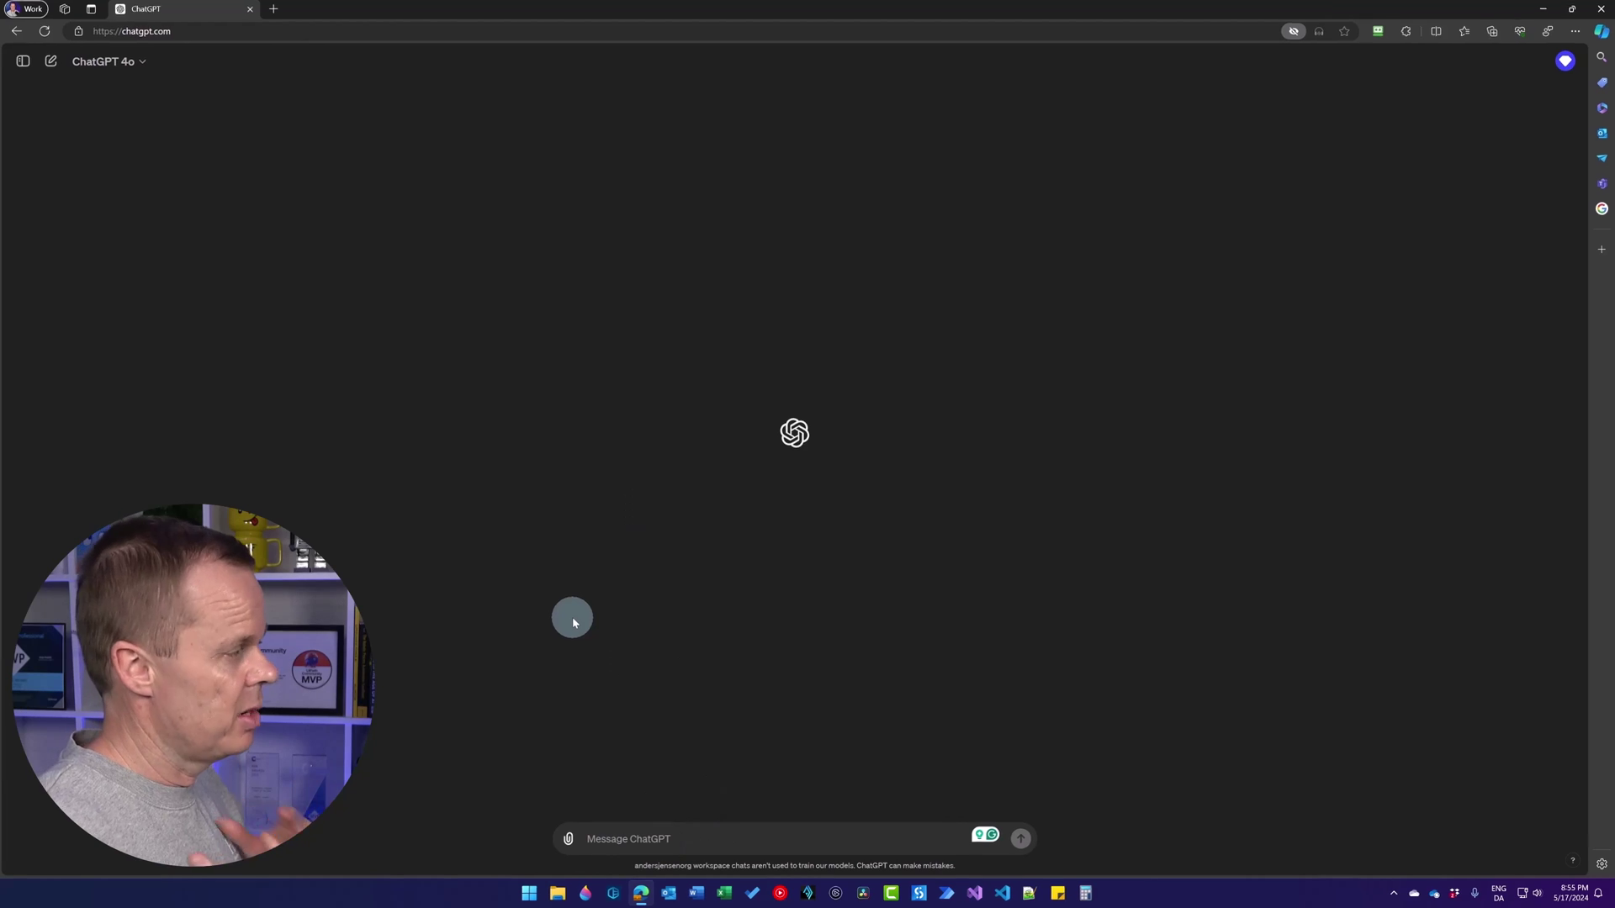
{"action": "type", "text": "Create "}
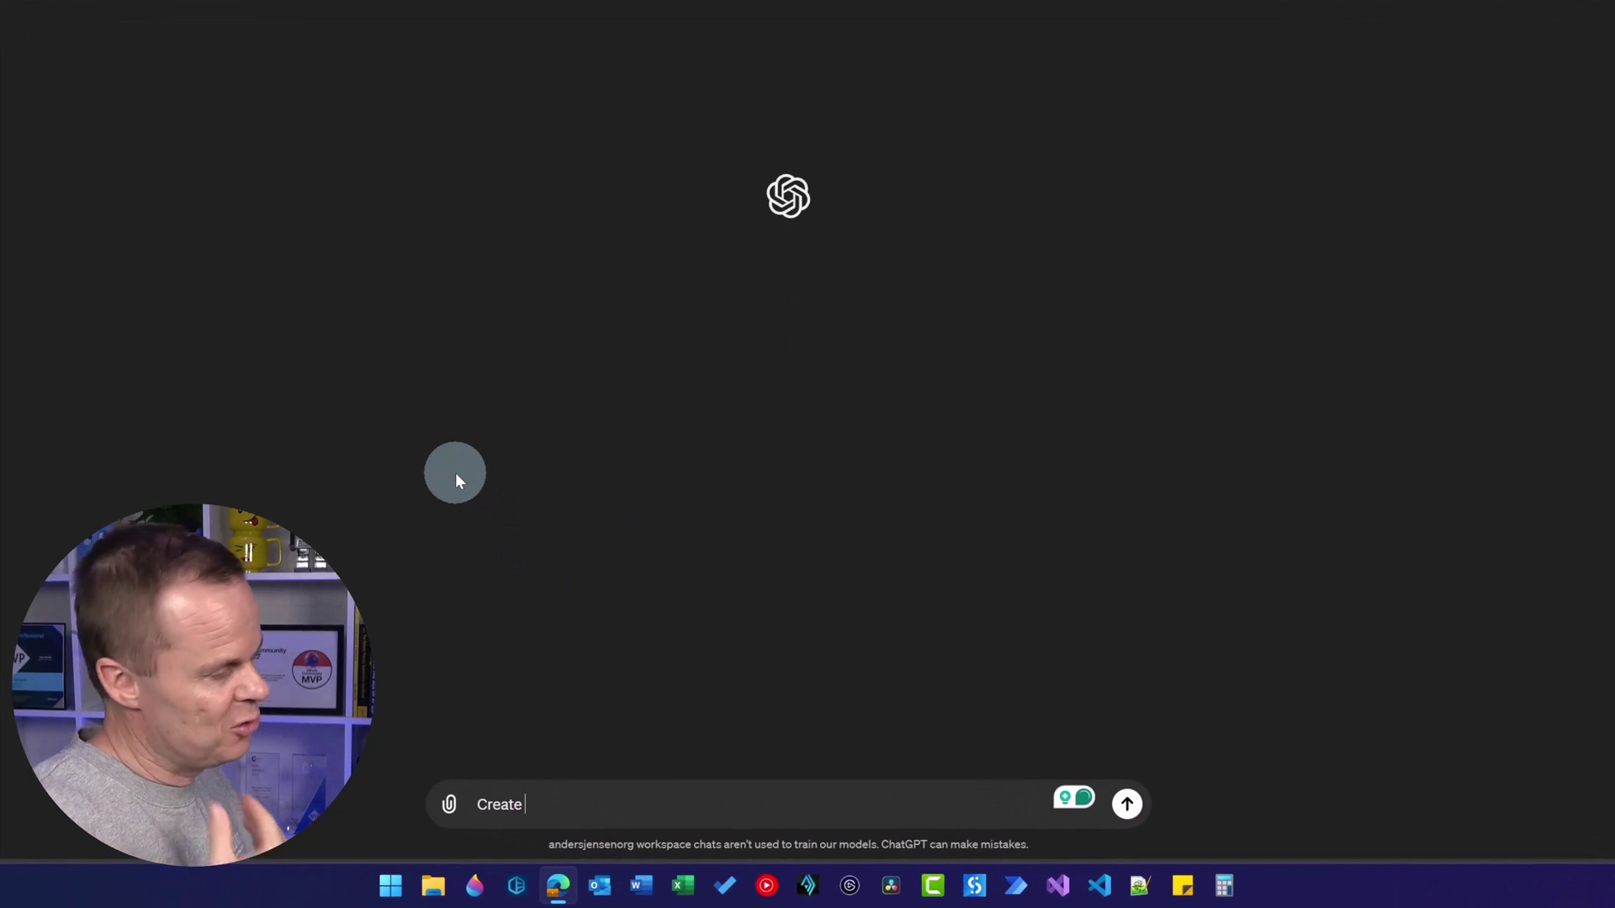
{"action": "type", "text": "a"}
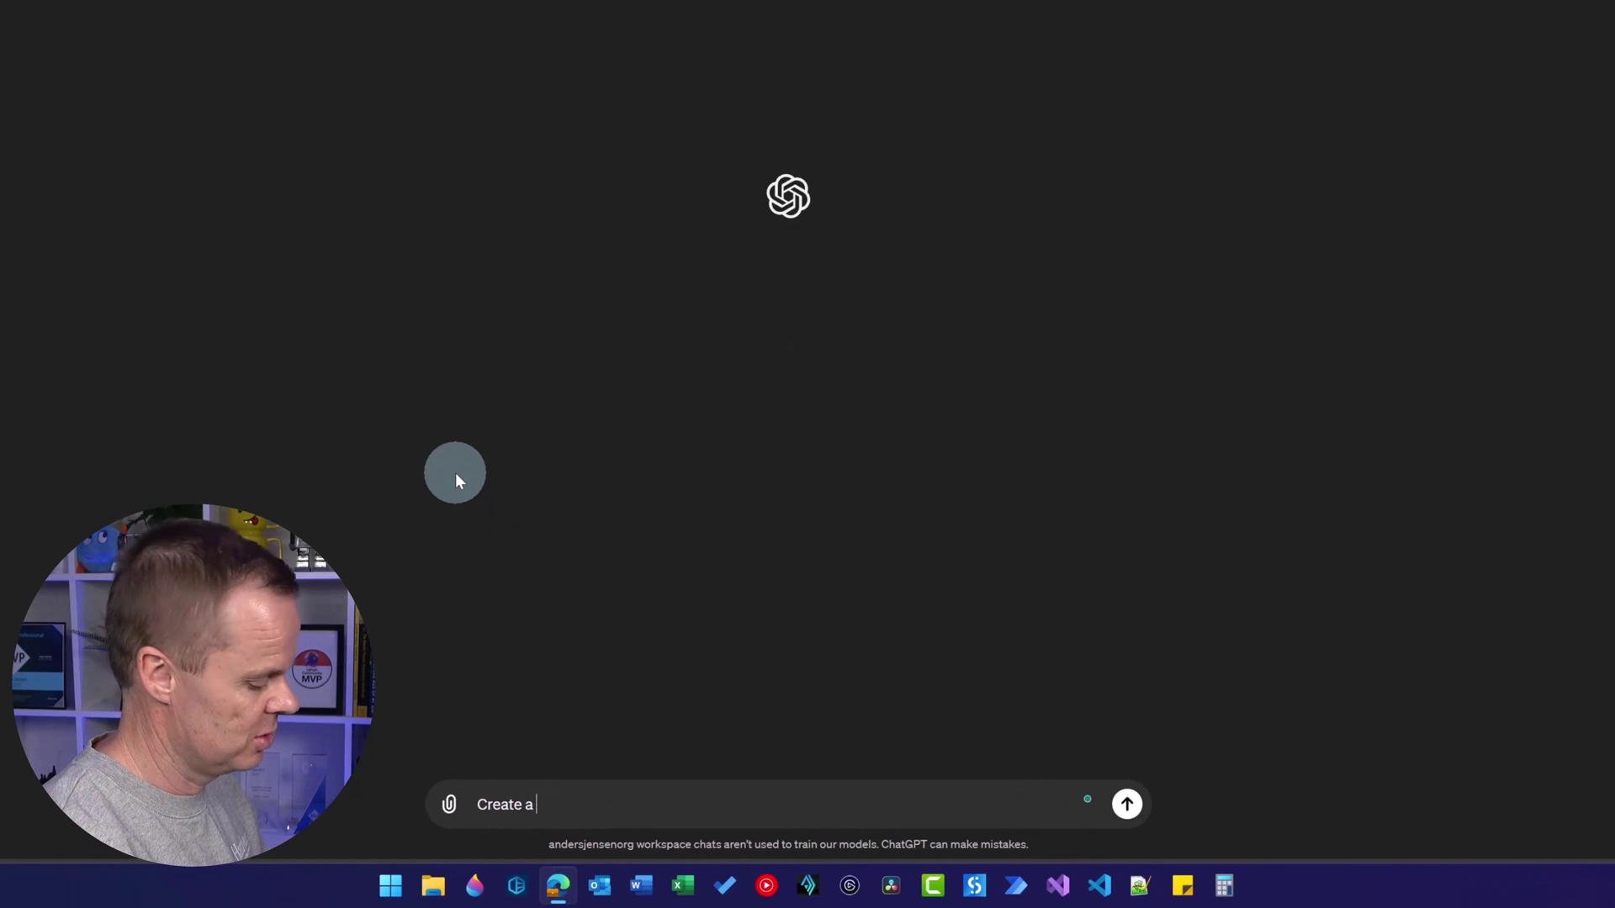
{"action": "type", "text": " portrait"}
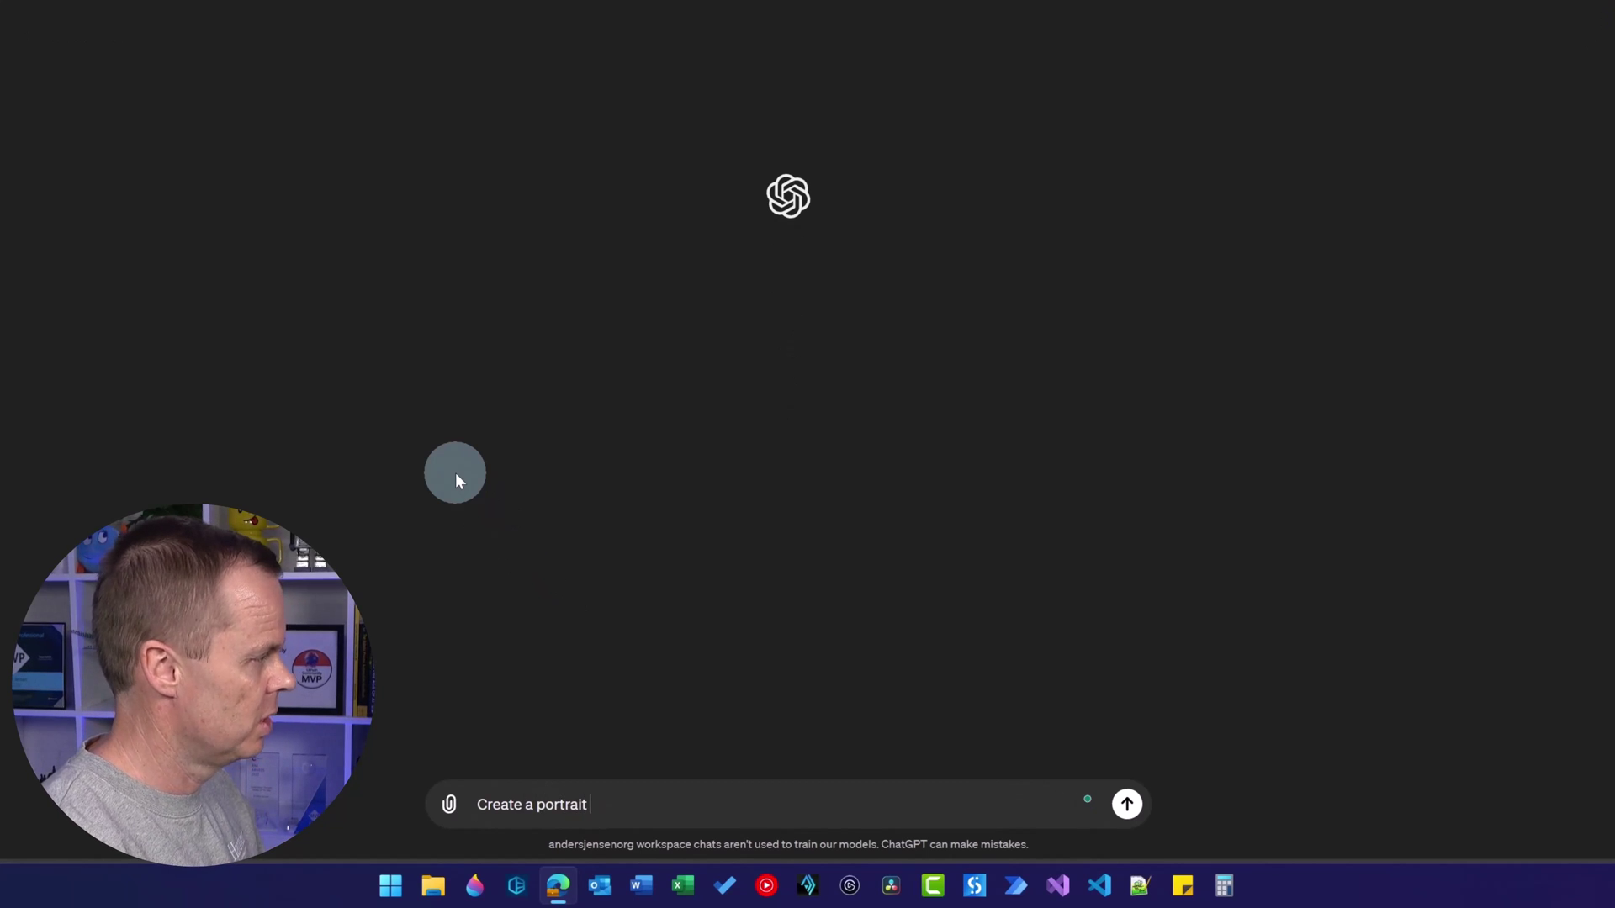
{"action": "type", "text": " of a middle-"}
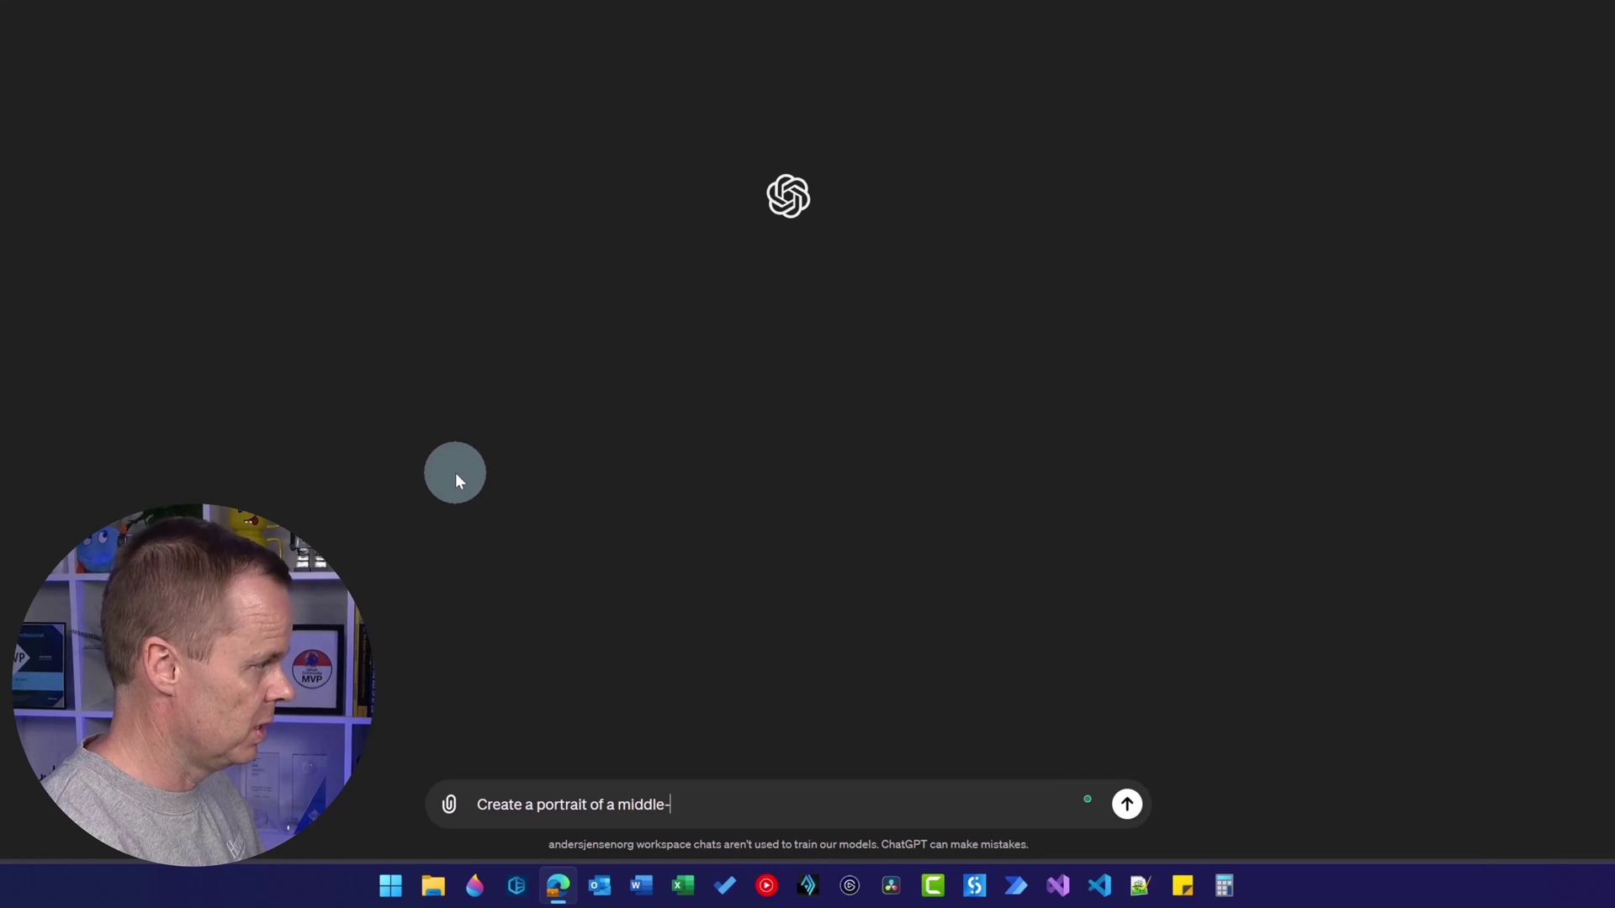
{"action": "type", "text": "aged man sitt"}
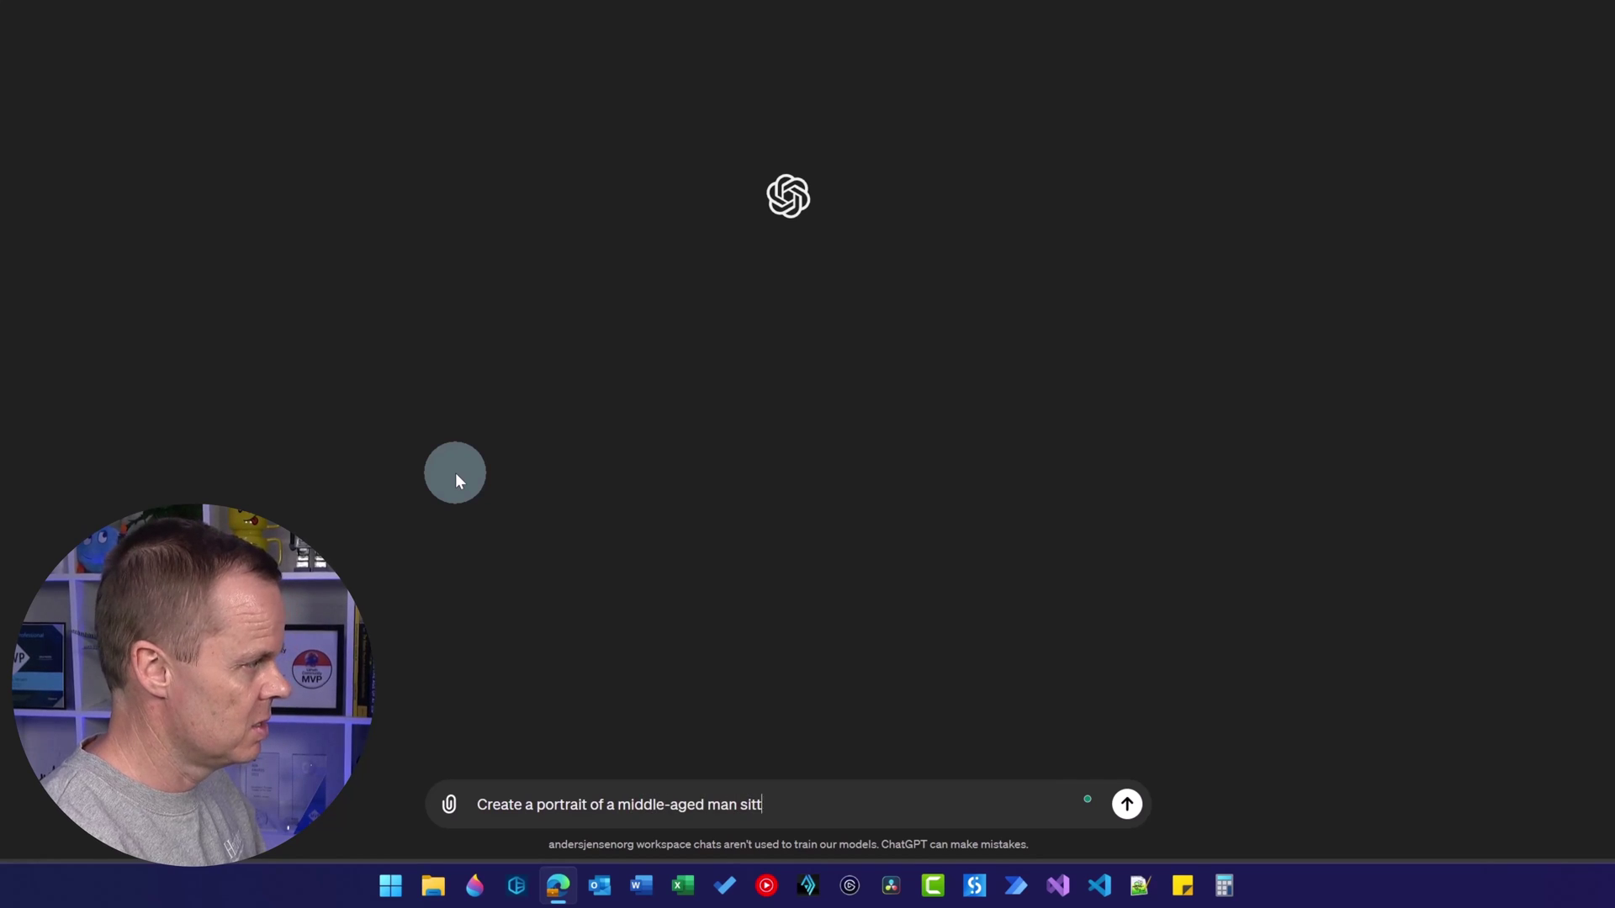
{"action": "type", "text": "ing in a burger b"}
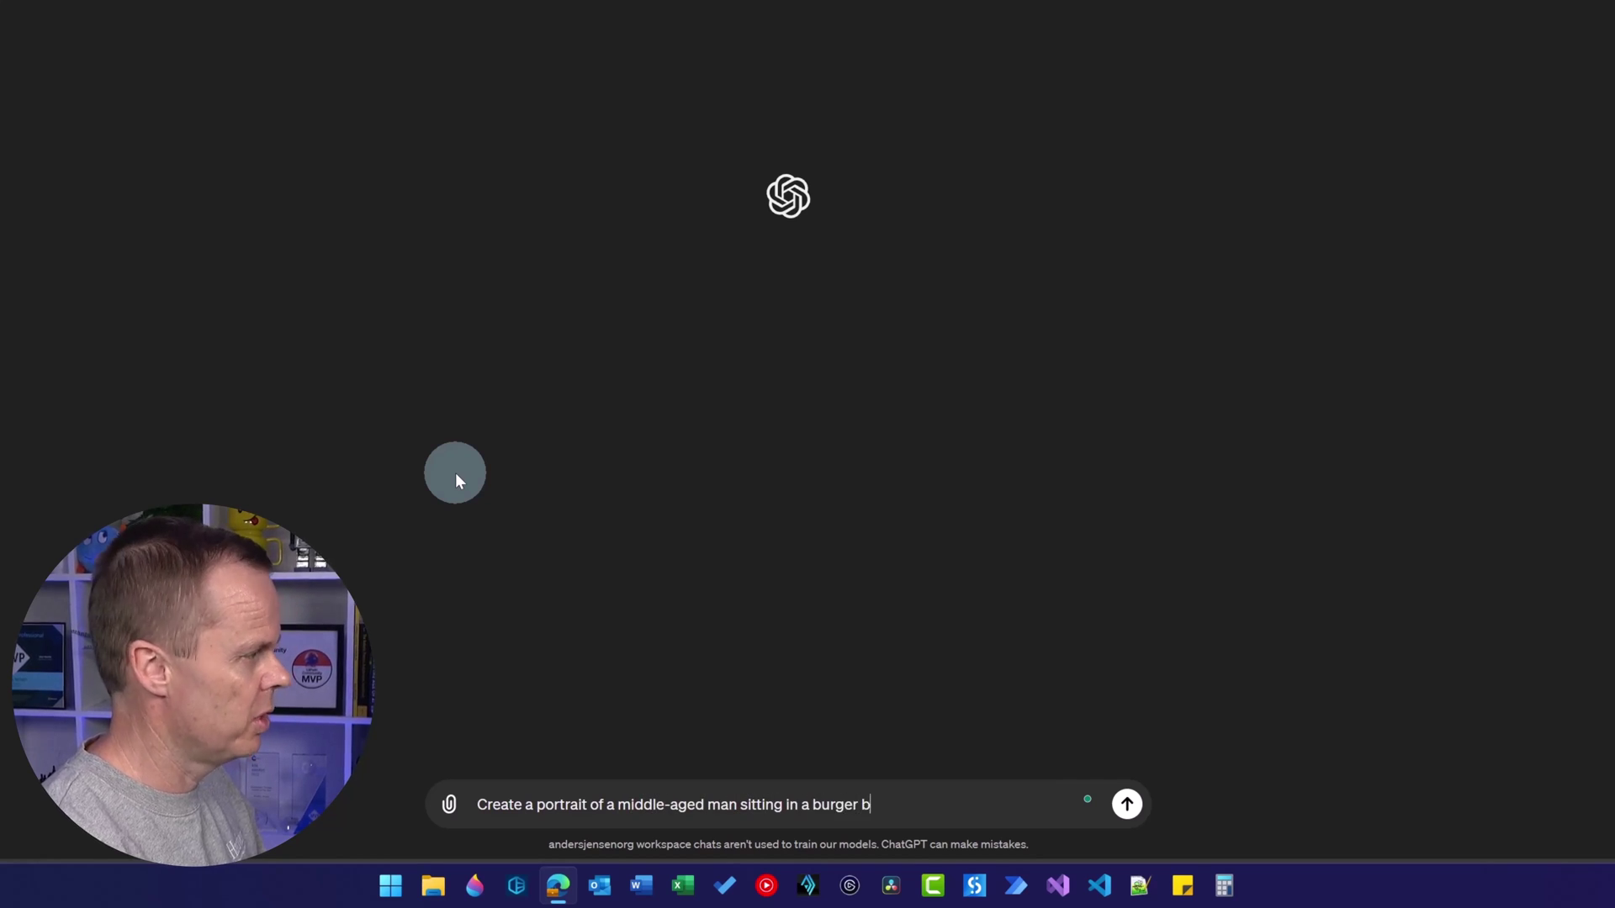
{"action": "type", "text": "ar as the focal "}
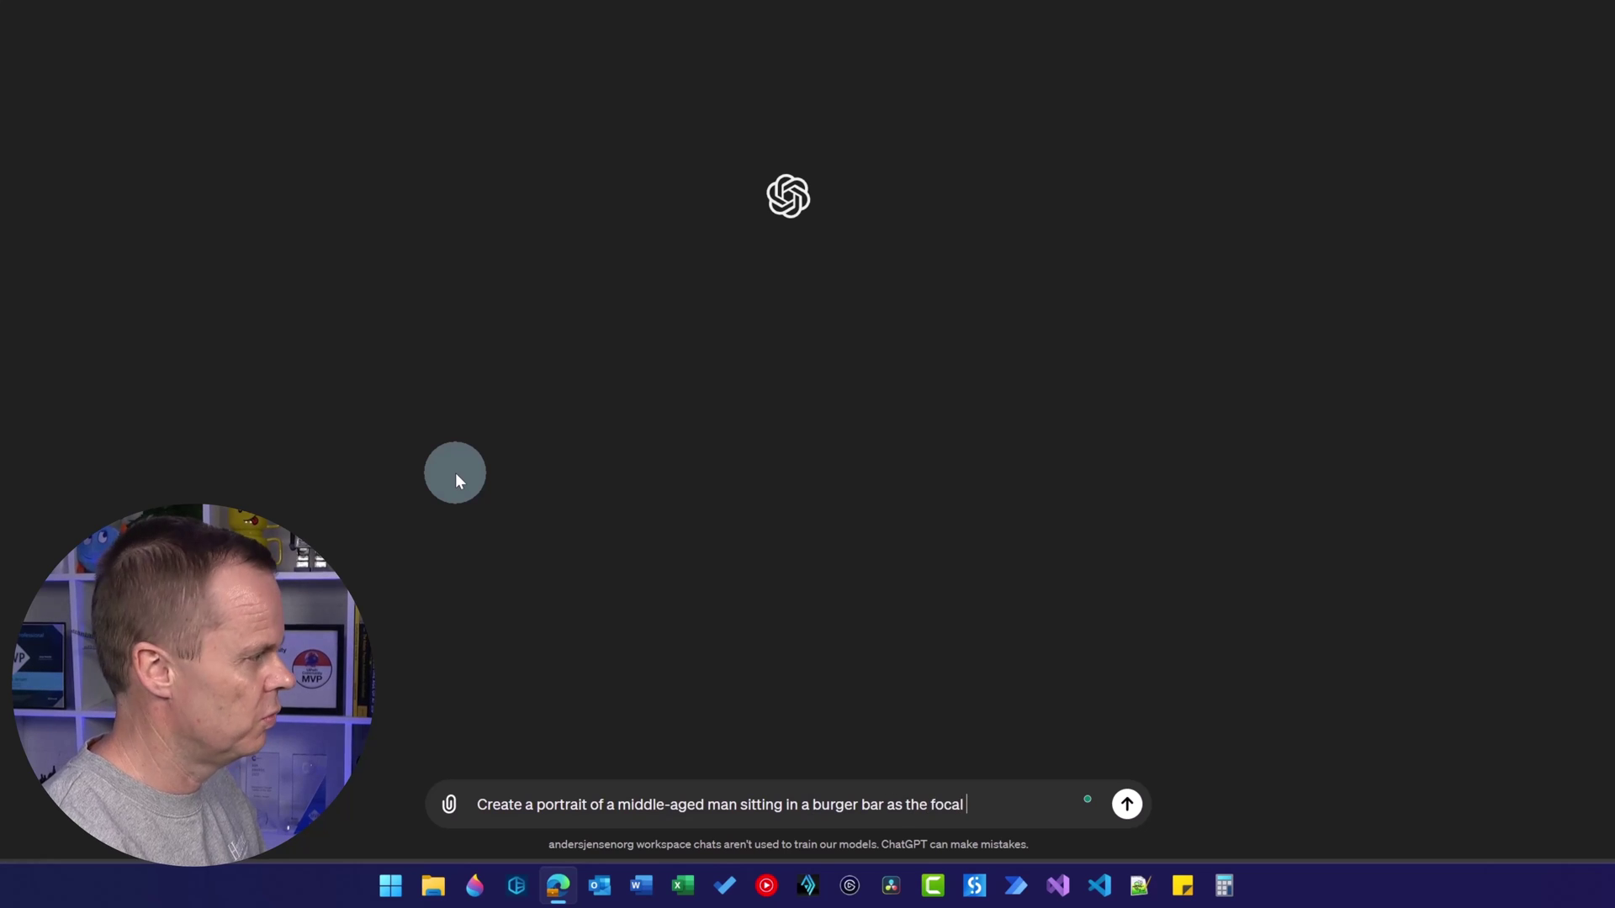
{"action": "type", "text": "point. C"}
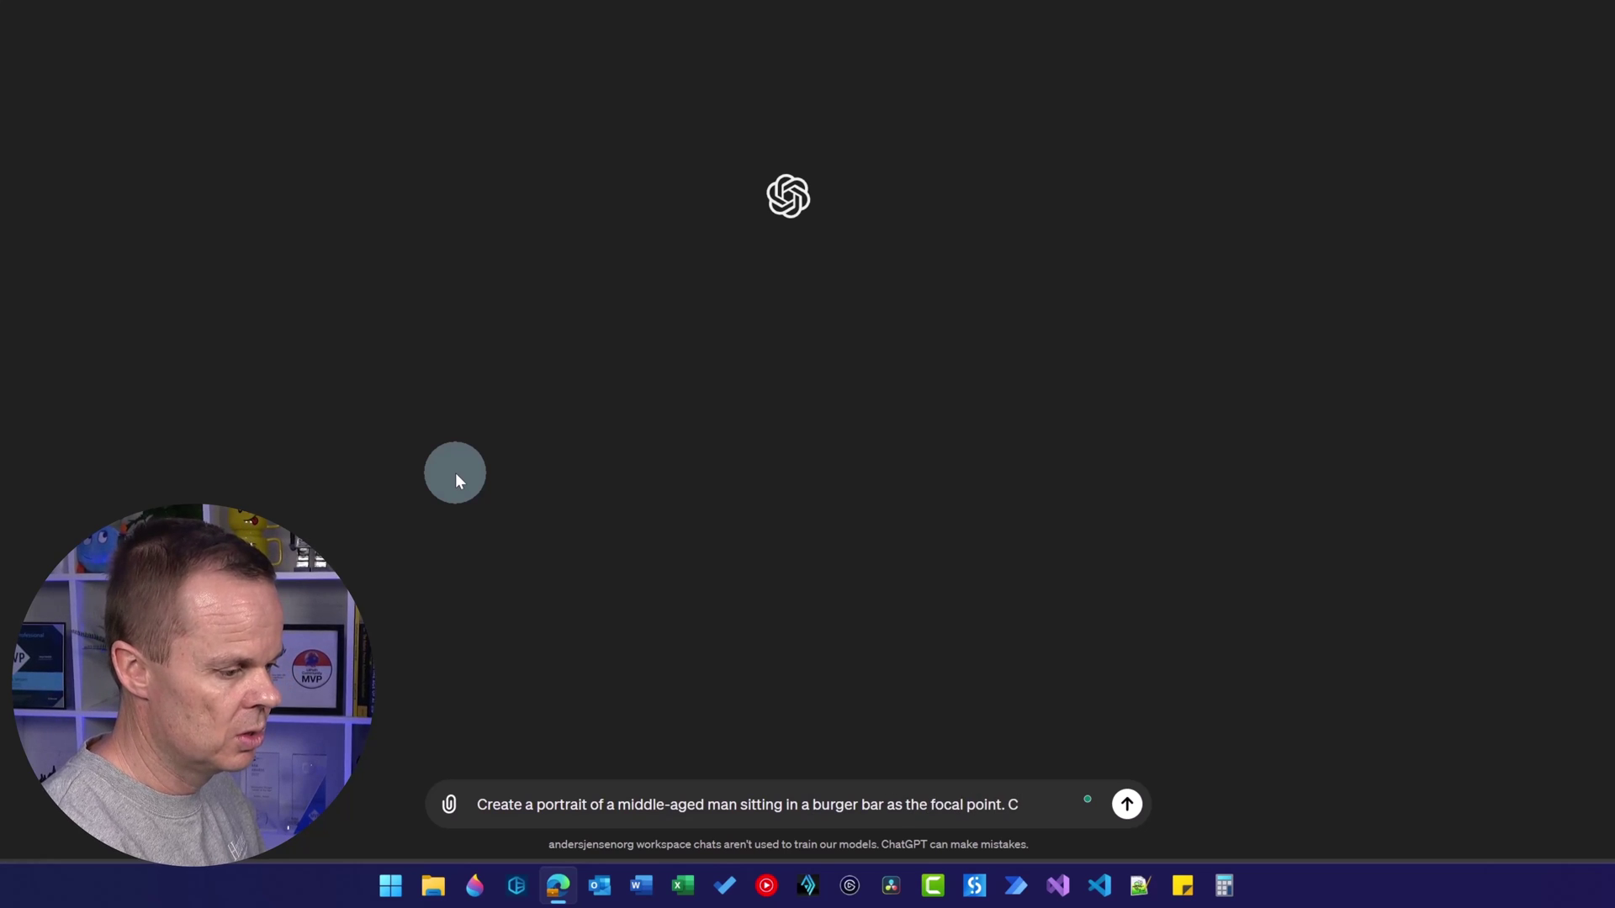
{"action": "type", "text": "aptured as if through an 85mm f/1.4 lens"}
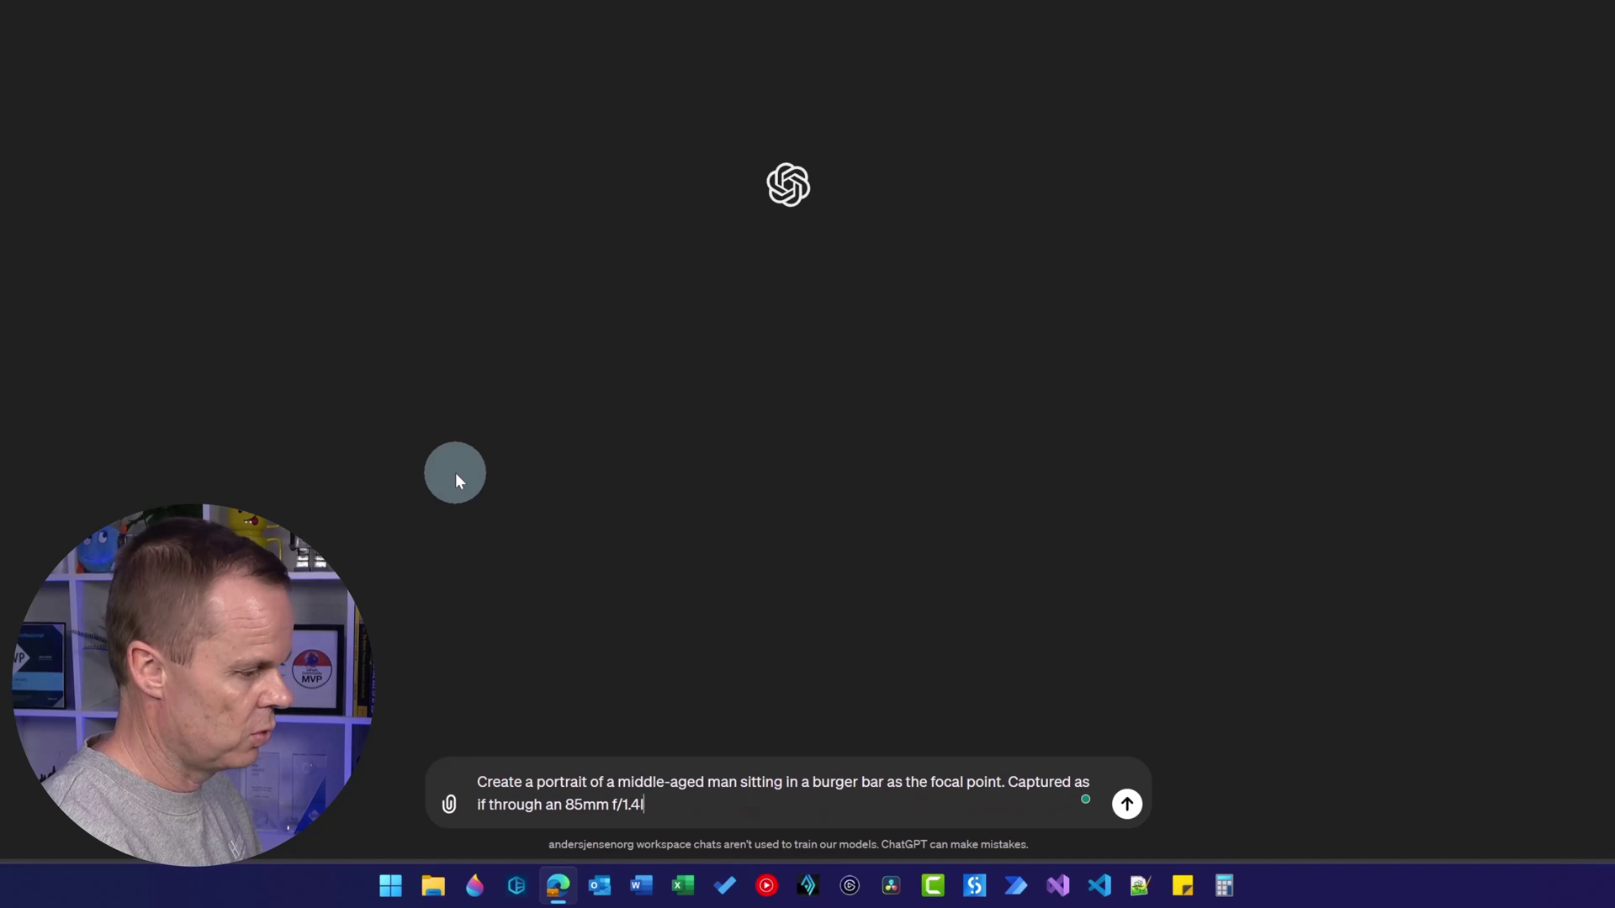
{"action": "type", "text": ", ensuring dept"}
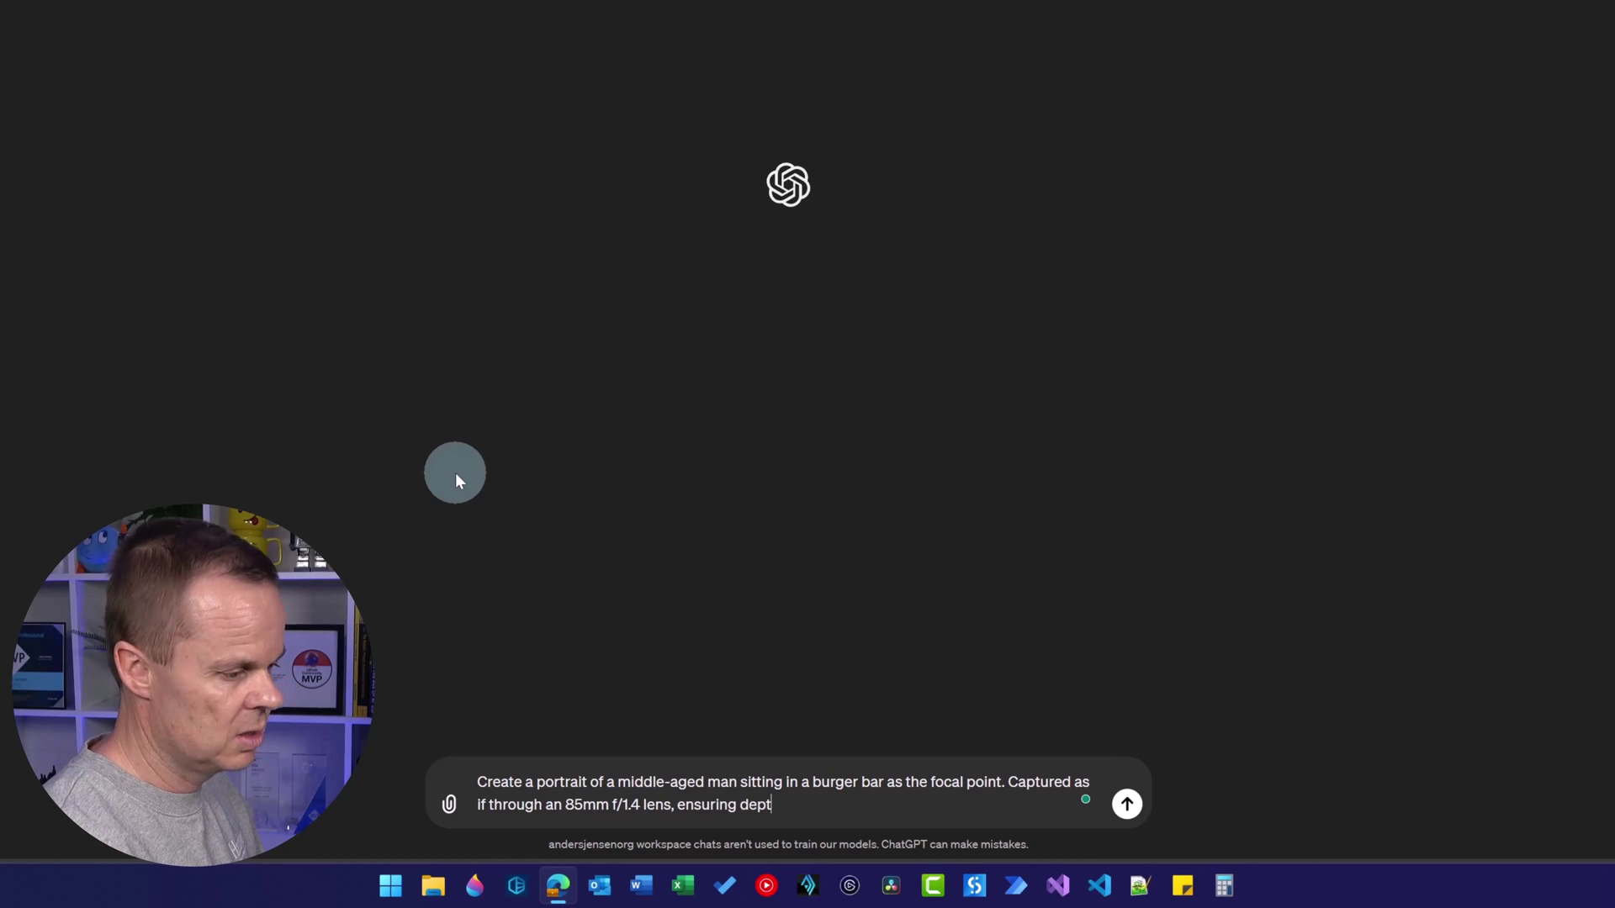
{"action": "type", "text": "h of field that sligh"}
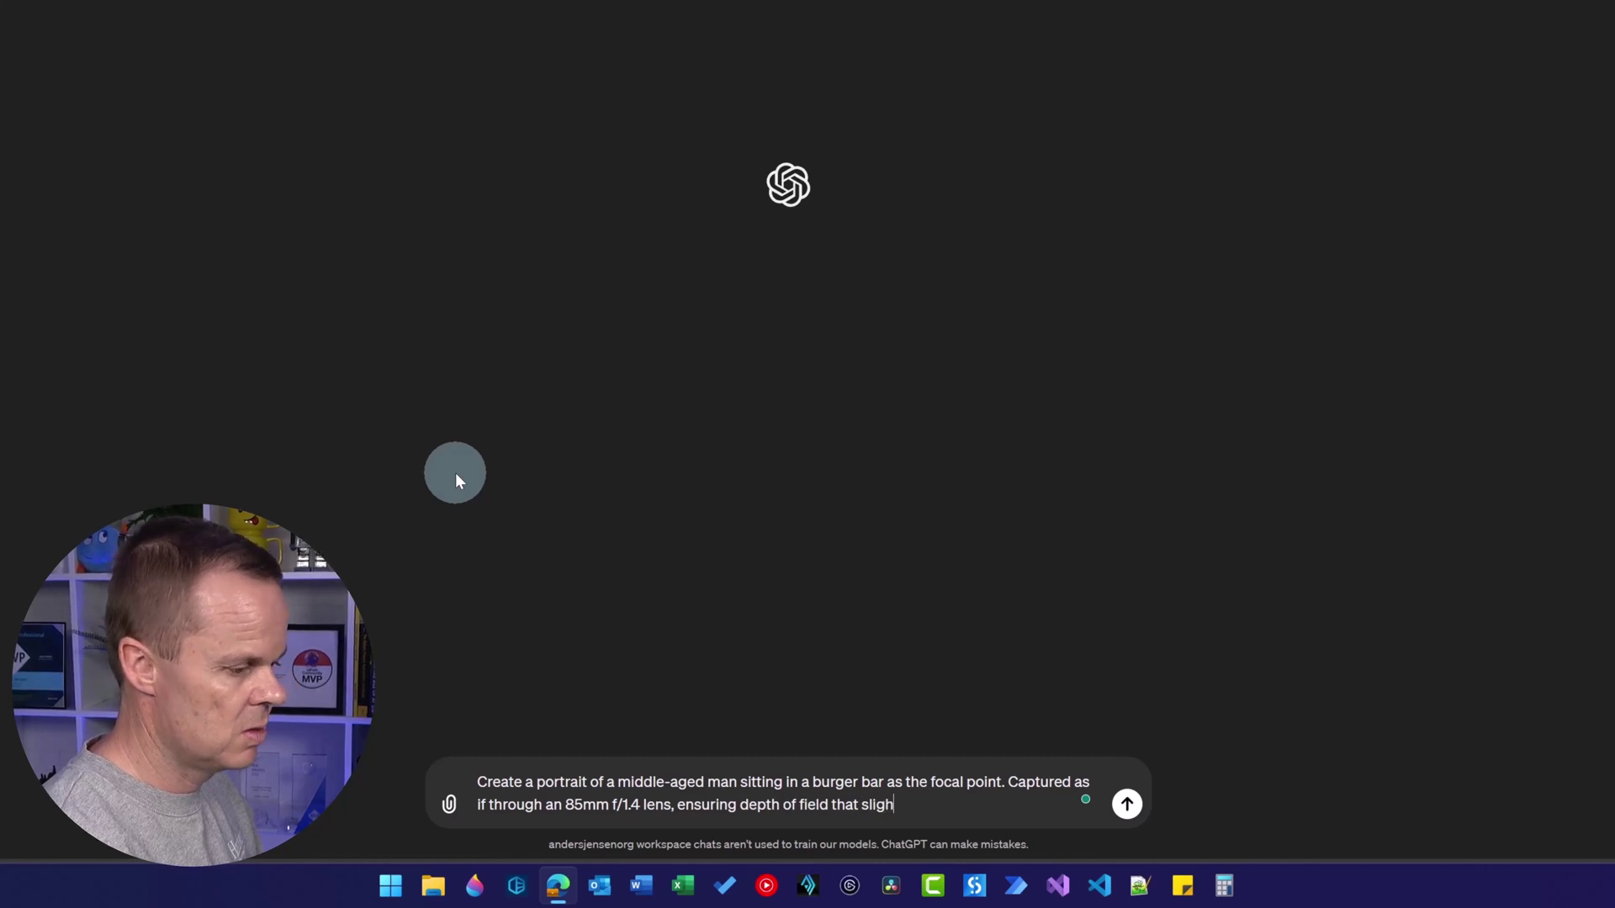
{"action": "type", "text": "tly blurs the "}
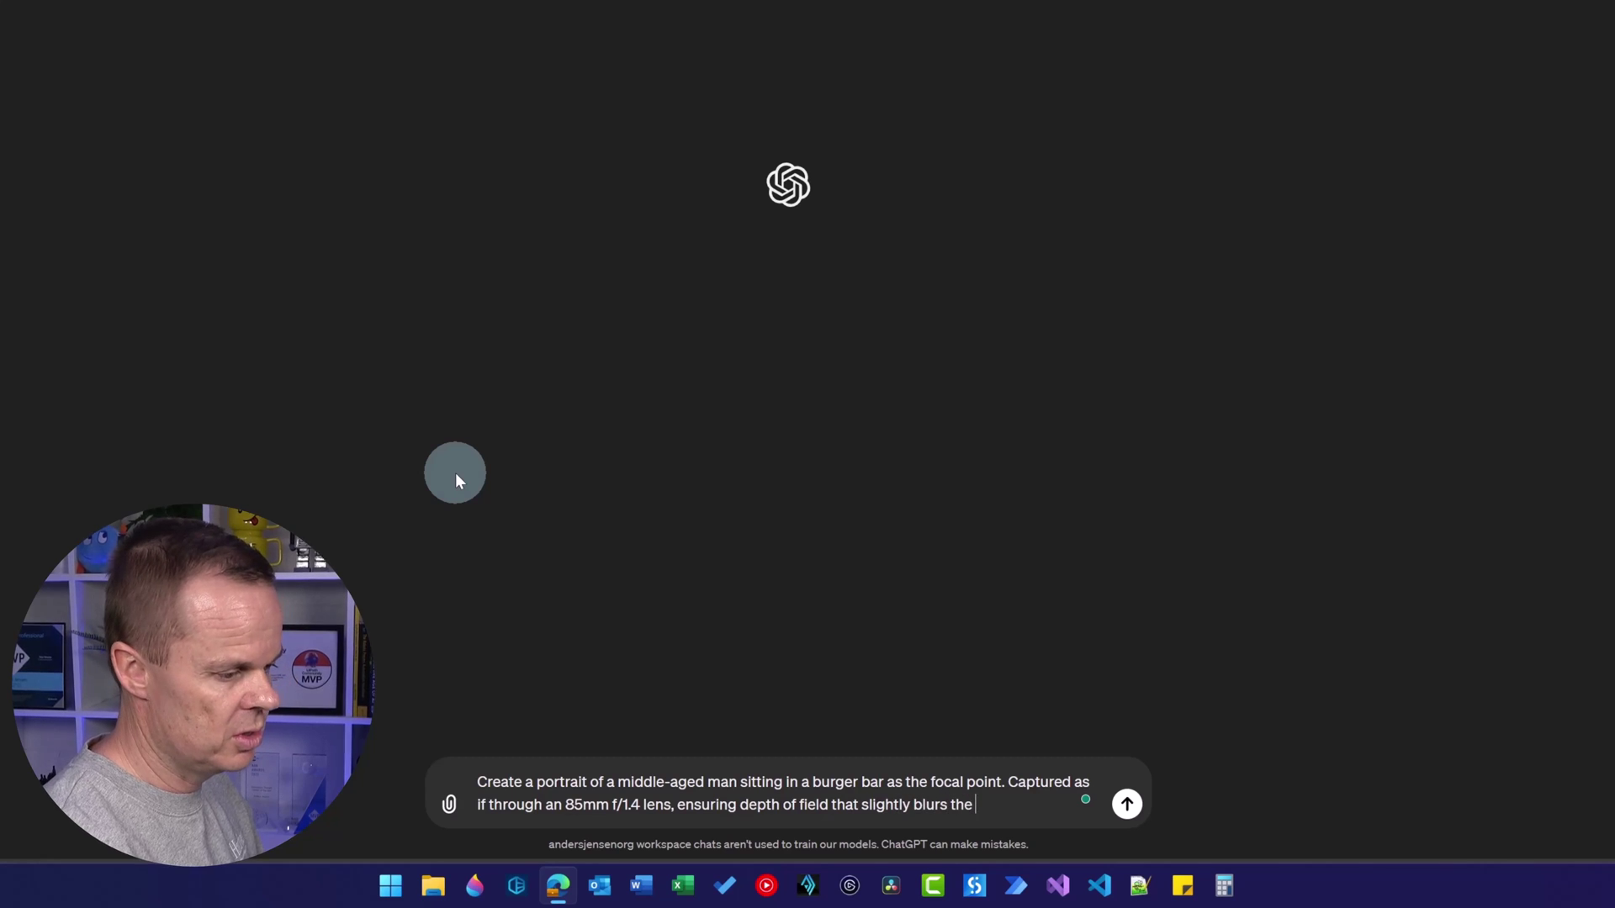
{"action": "type", "text": "background an"}
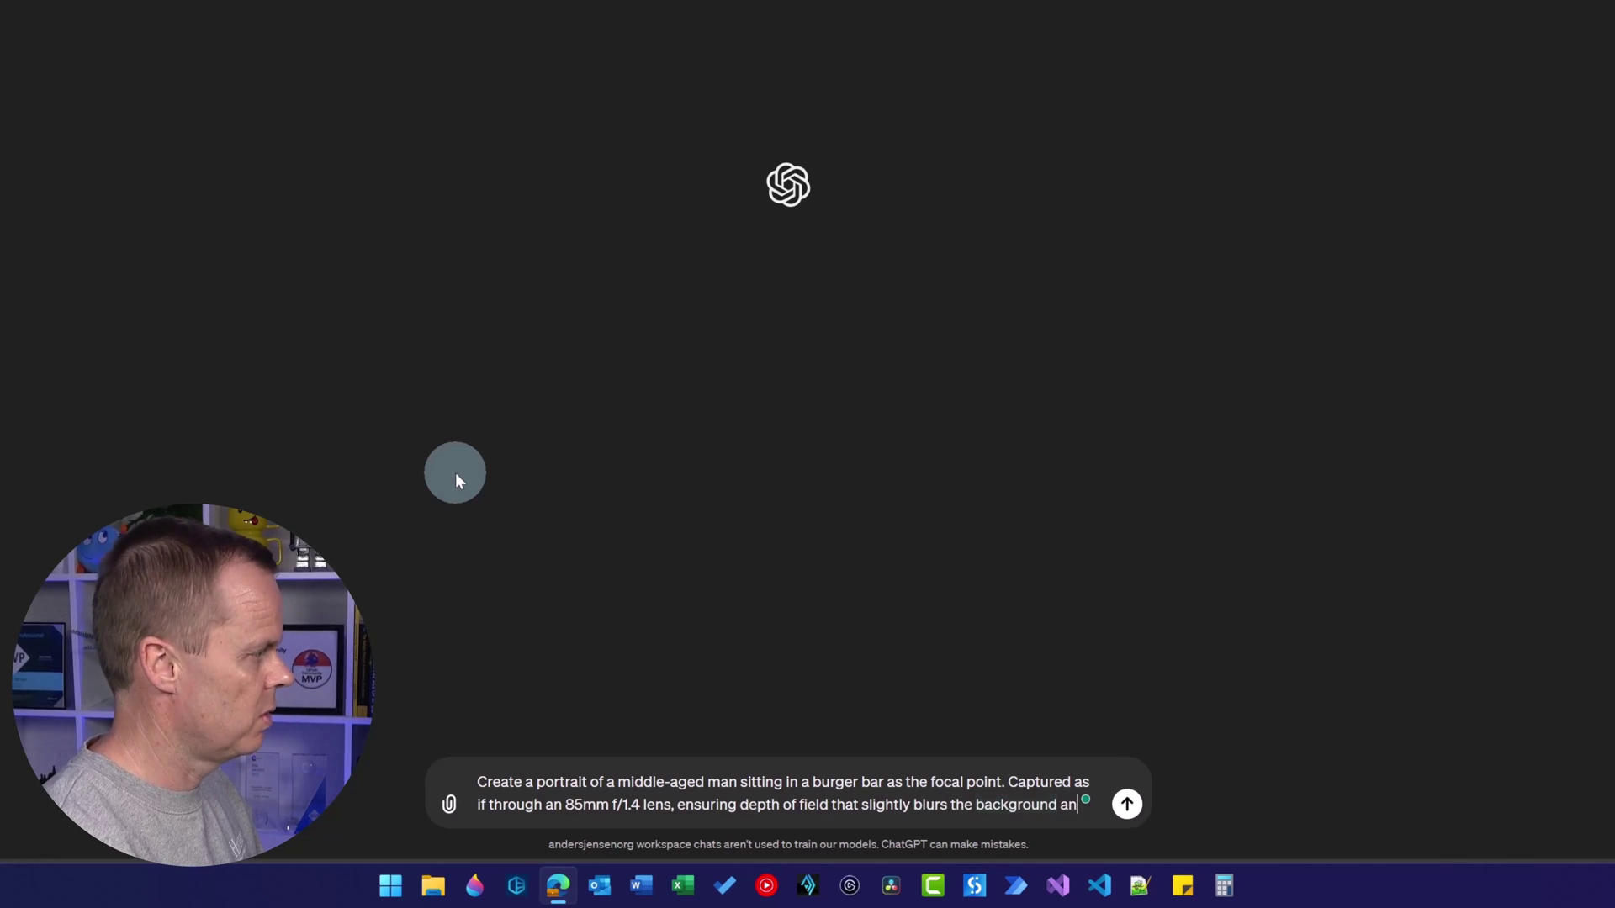
{"action": "key", "text": "BackSpace"}
{"action": "key", "text": "BackSpace"}
{"action": "key", "text": "BackSpace"}
{"action": "type", "text": "while keeping "}
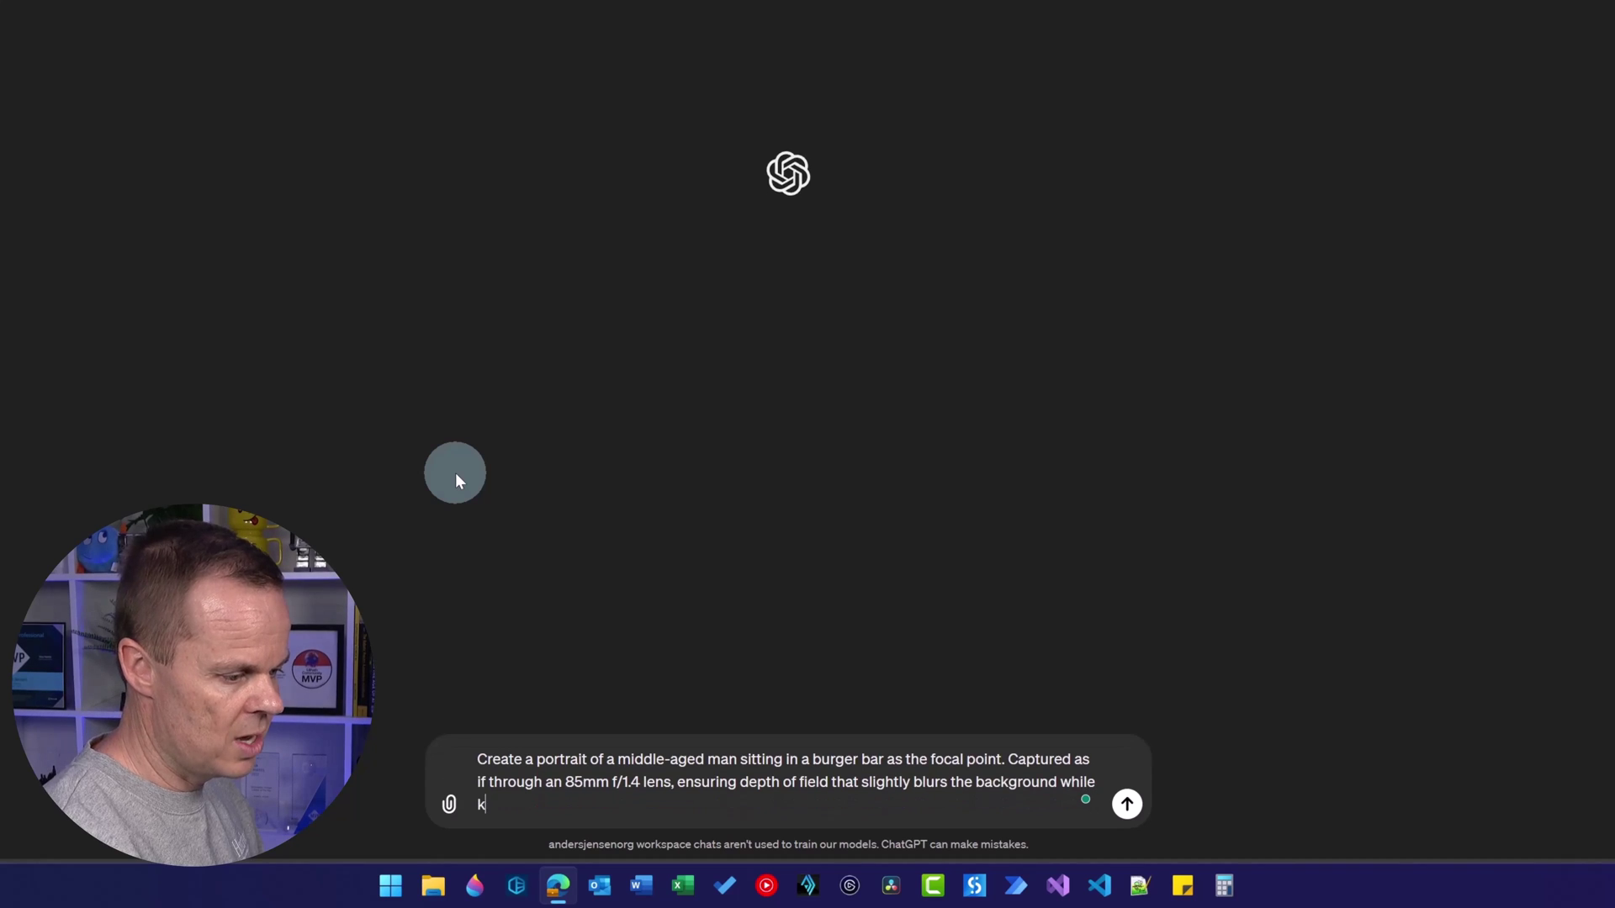
{"action": "type", "text": "the man in sharp"}
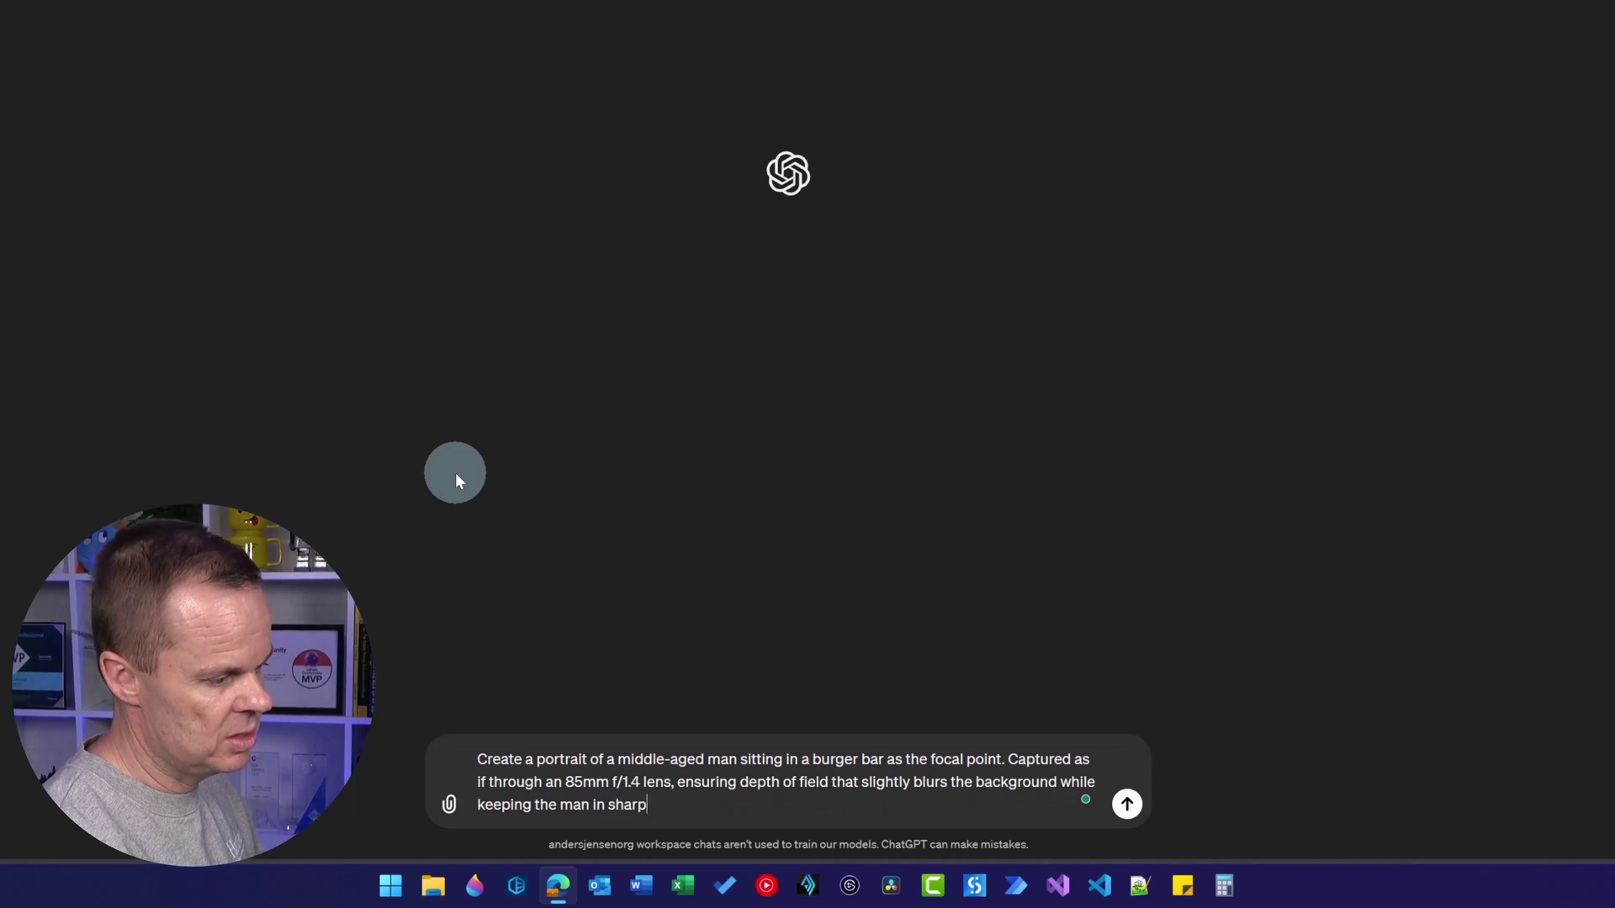
{"action": "type", "text": " focus"}
{"action": "key", "text": "Return"}
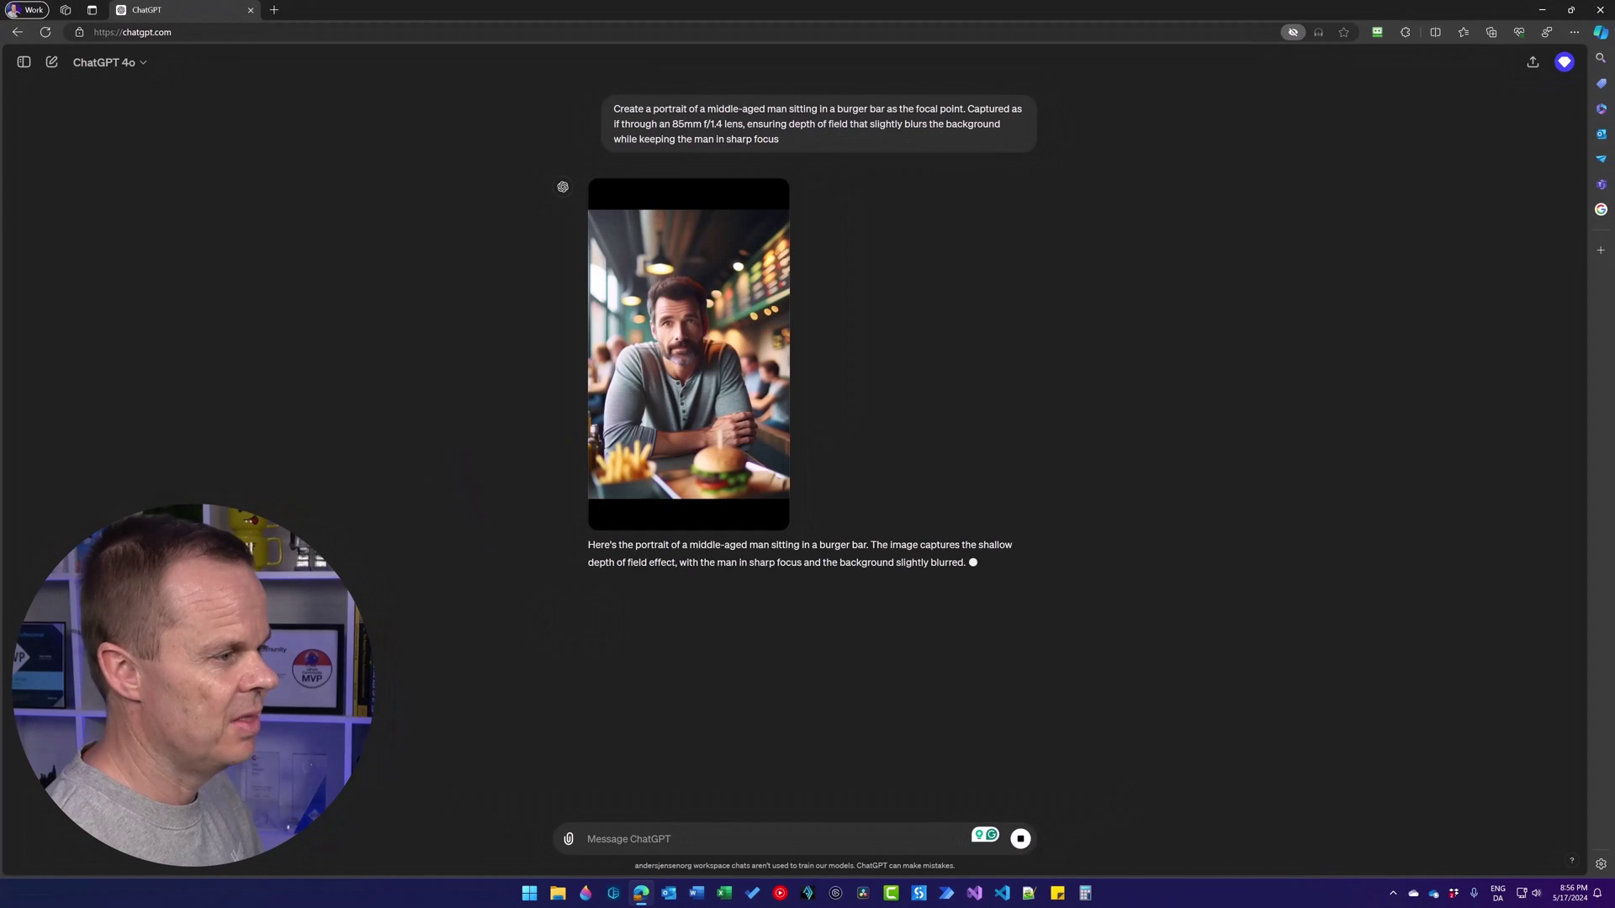
View the burger-bar portrait full size, then close the viewer.
{"action": "left_click", "coordinate": [717, 370]}
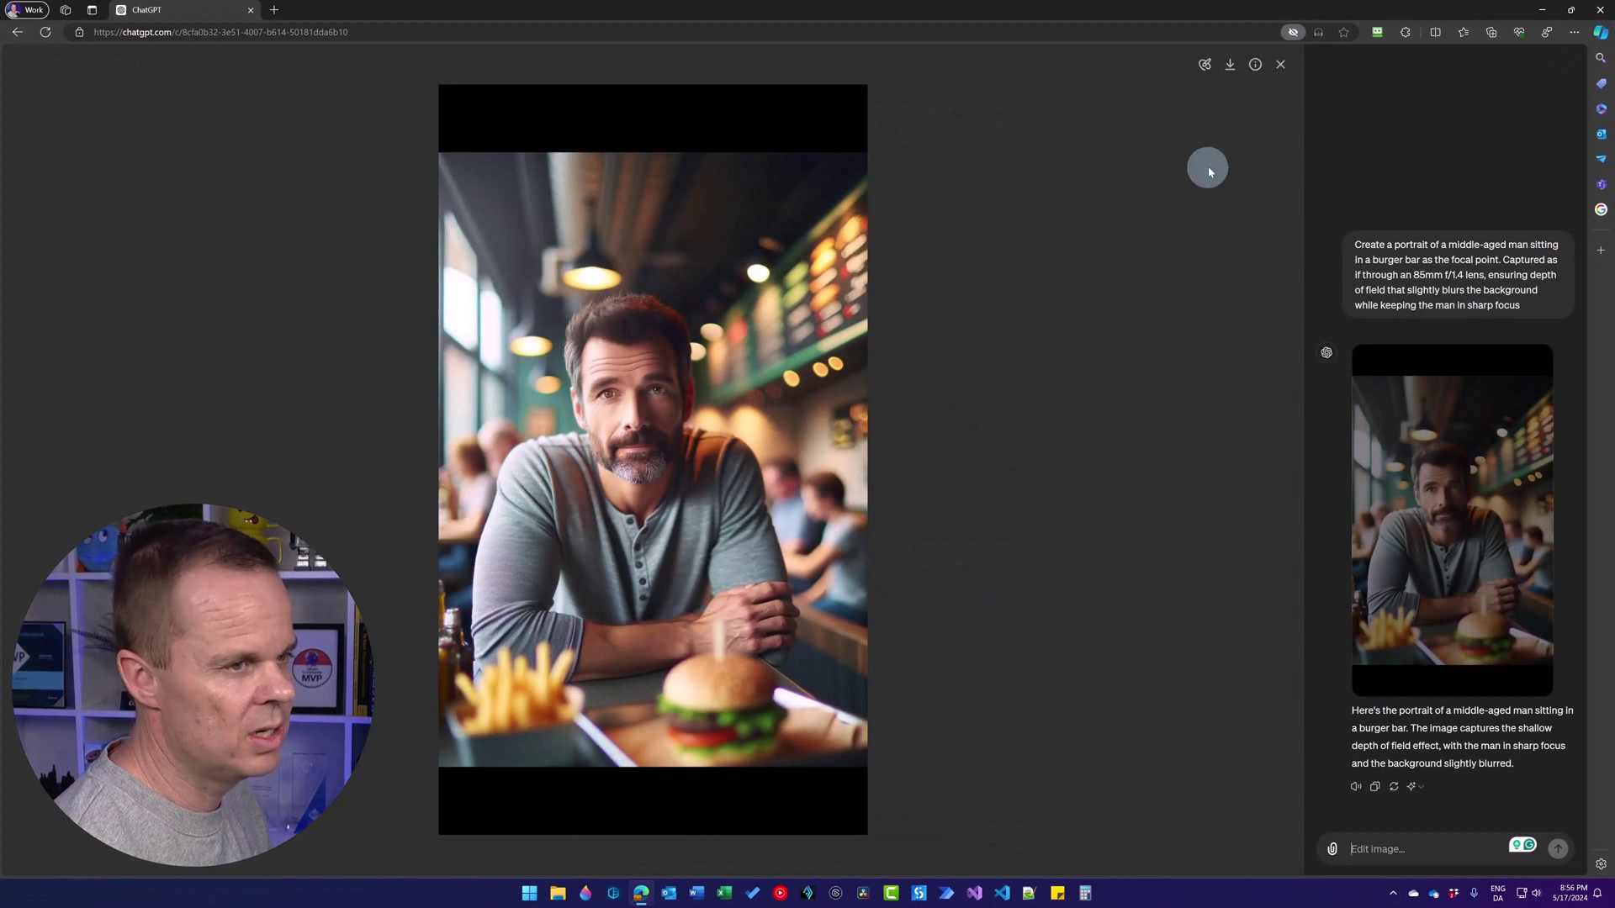
{"action": "left_click", "coordinate": [1279, 69]}
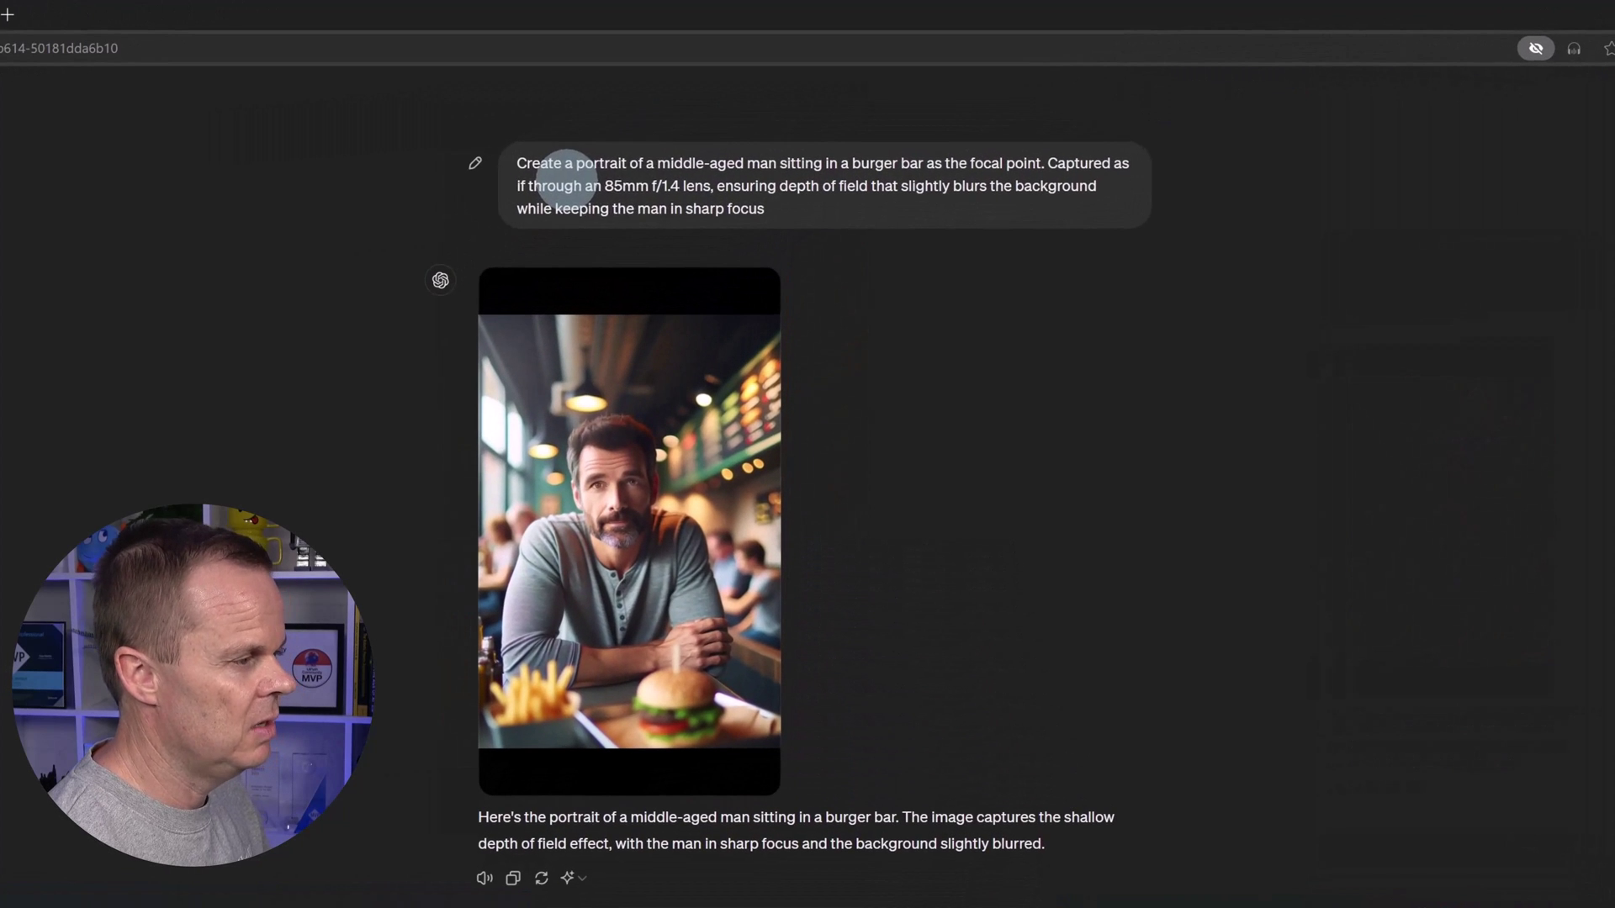
Edit the burger bar prompt to add a lively background with neon signs, diners and diner-style decor.
{"action": "left_click", "coordinate": [476, 163]}
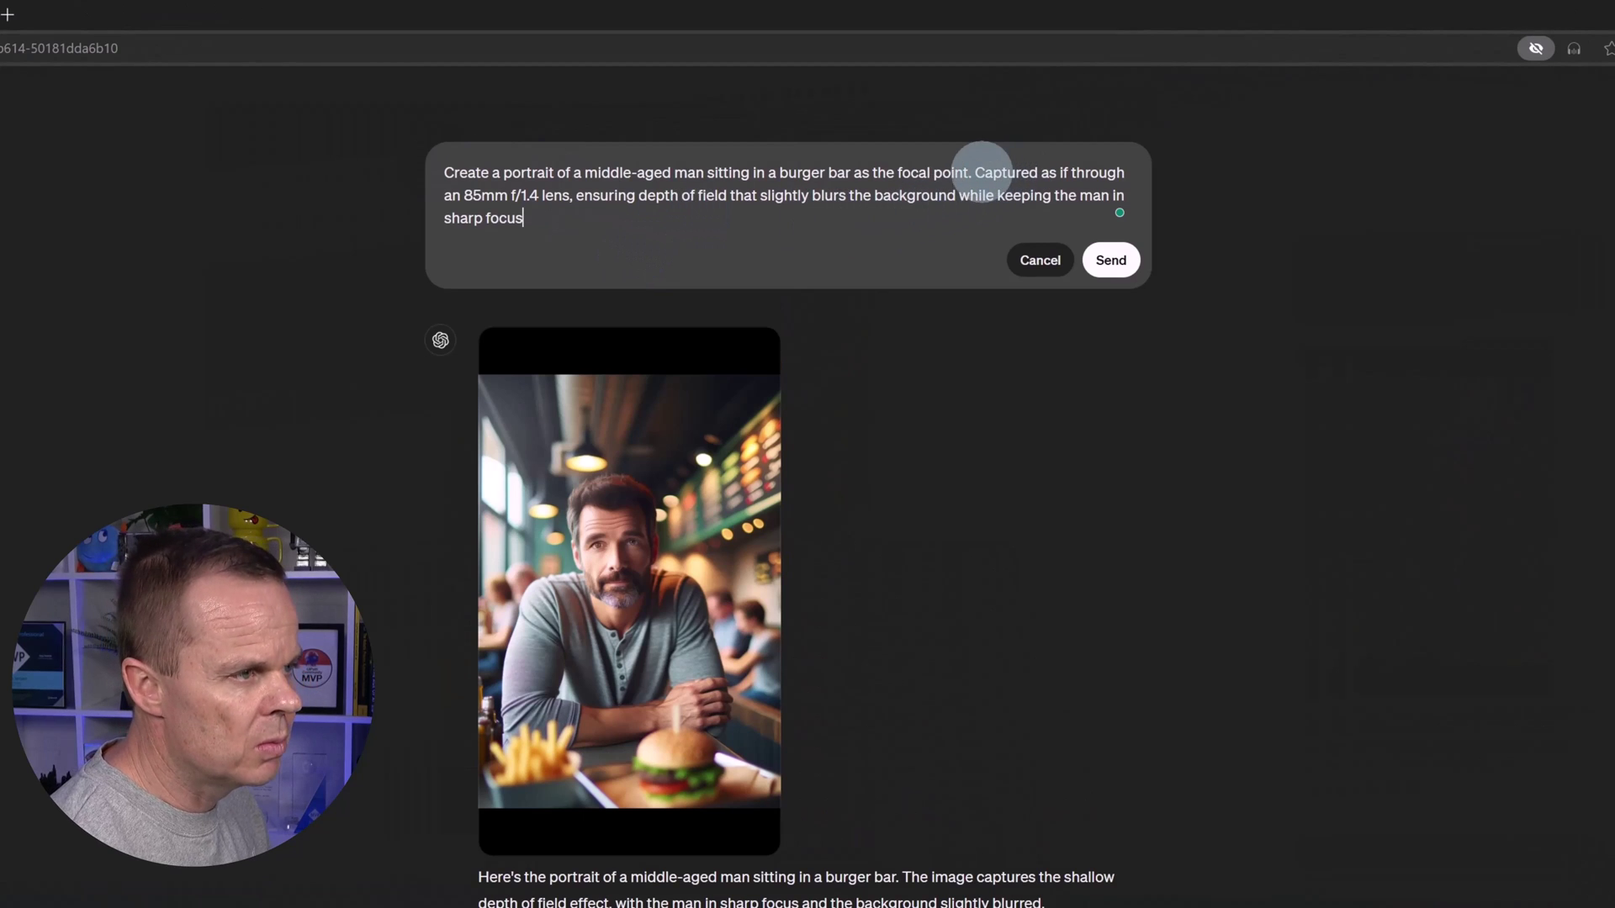
{"action": "left_click", "coordinate": [973, 172]}
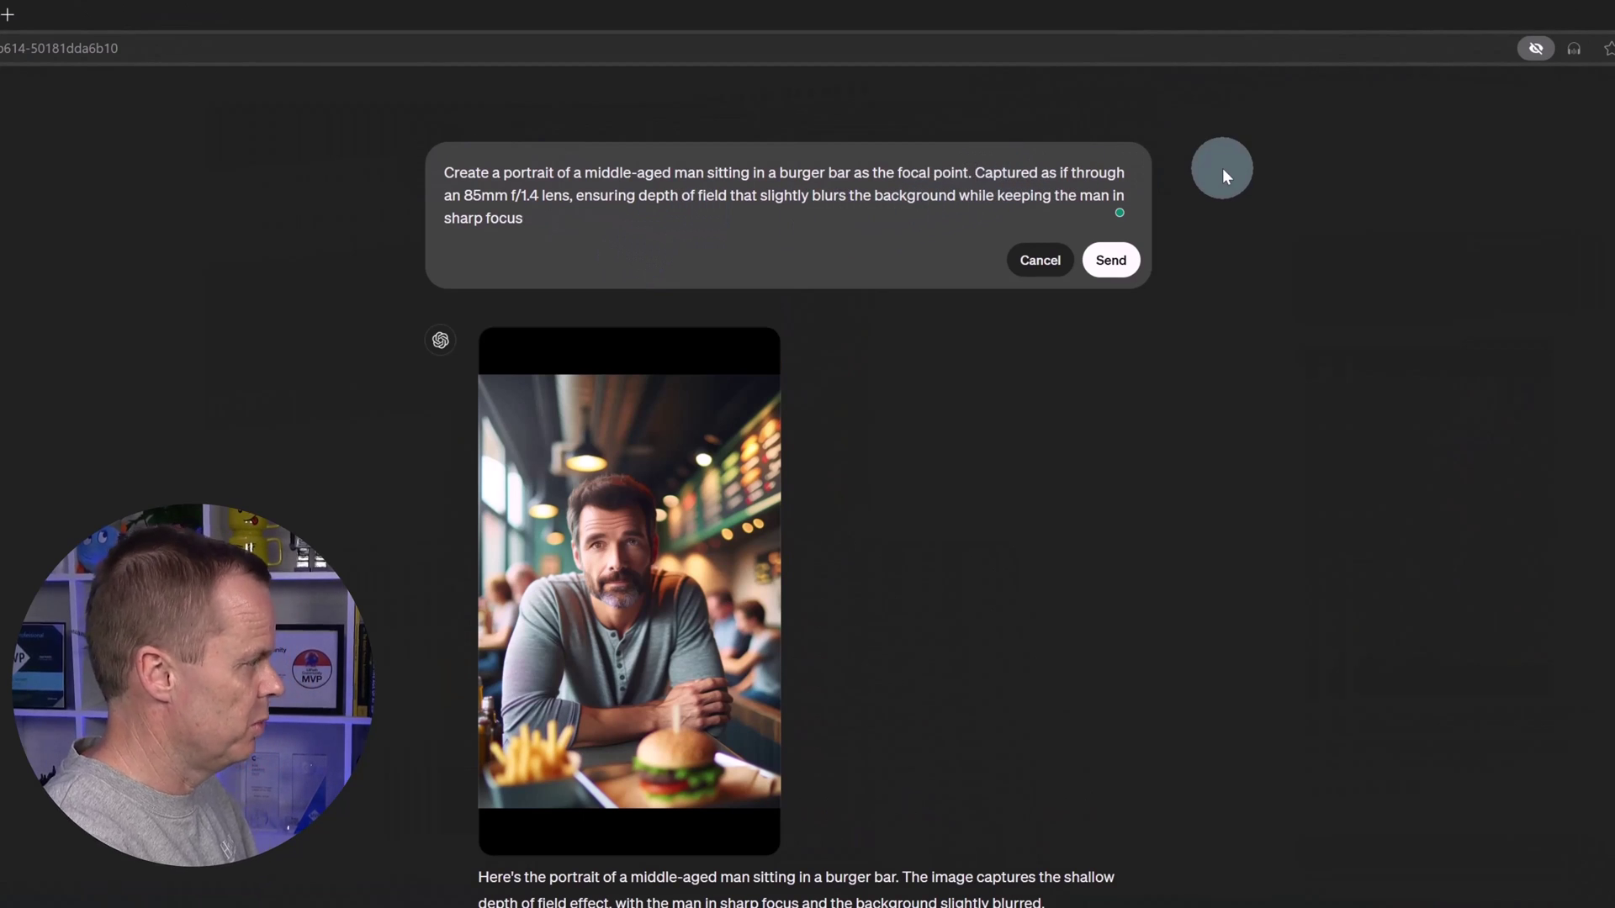
{"action": "type", "text": "The burger bar"}
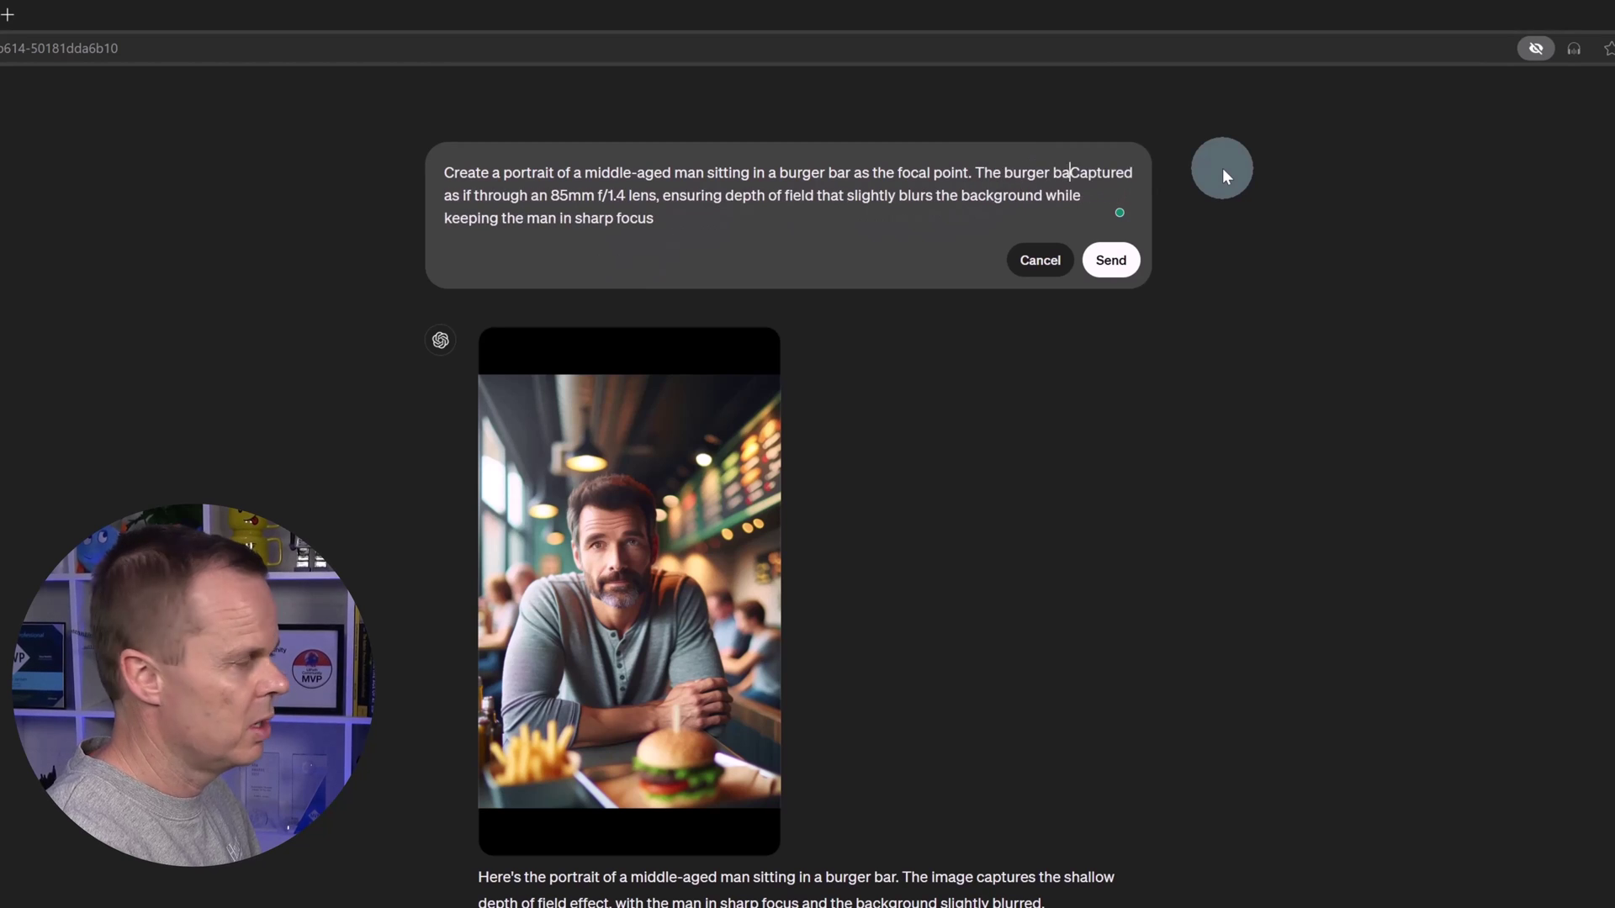
{"action": "type", "text": " should be liv"}
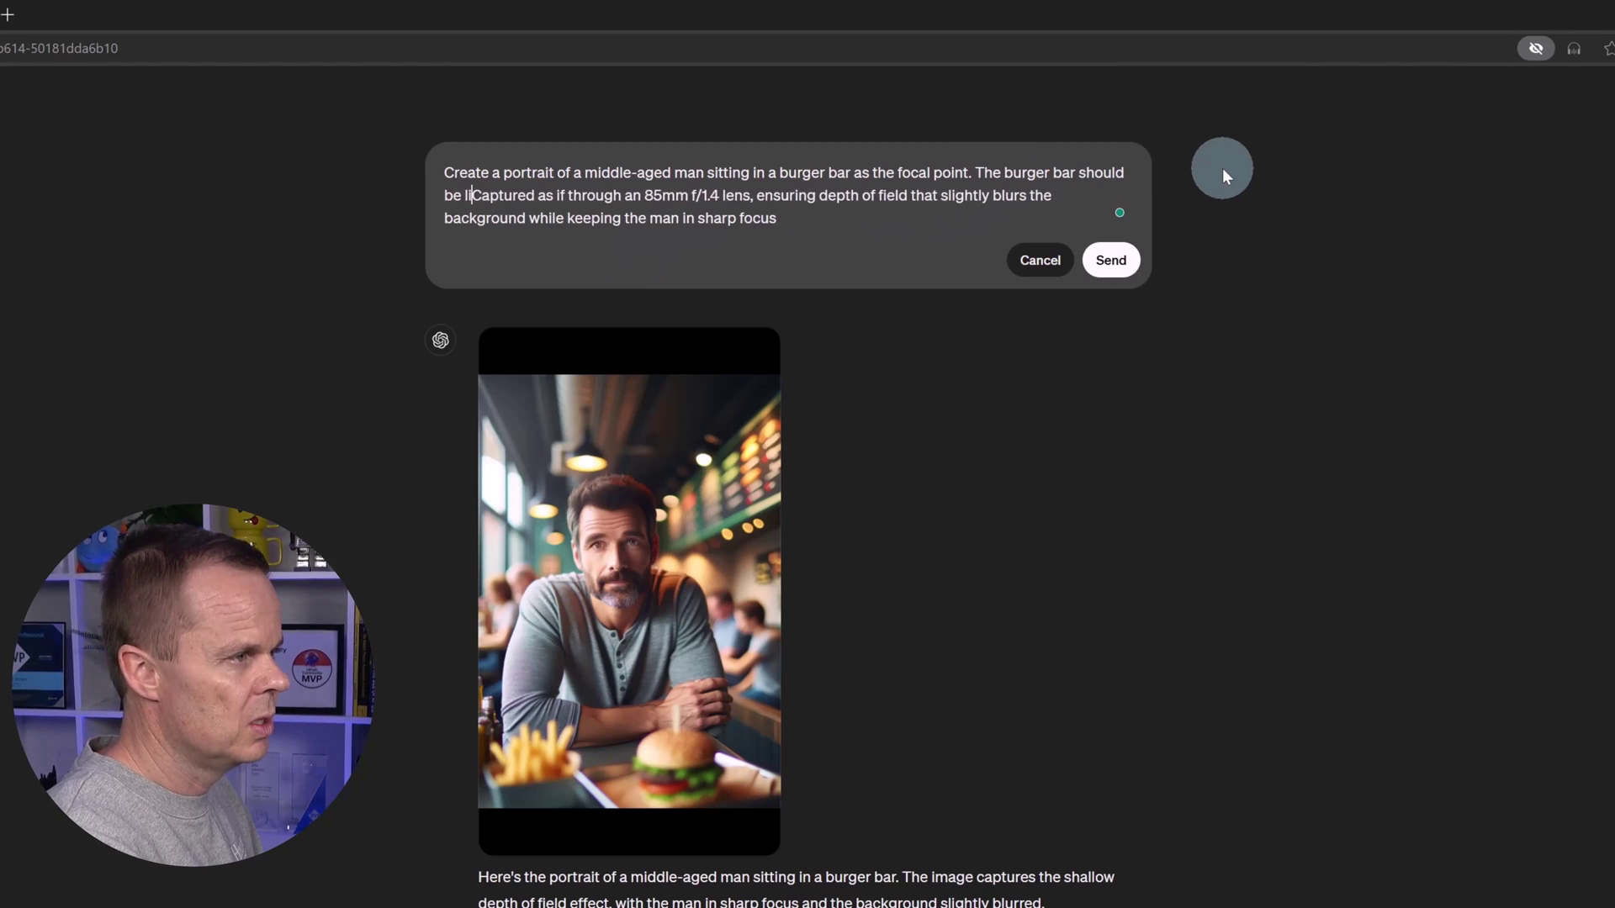
{"action": "type", "text": "ely and"}
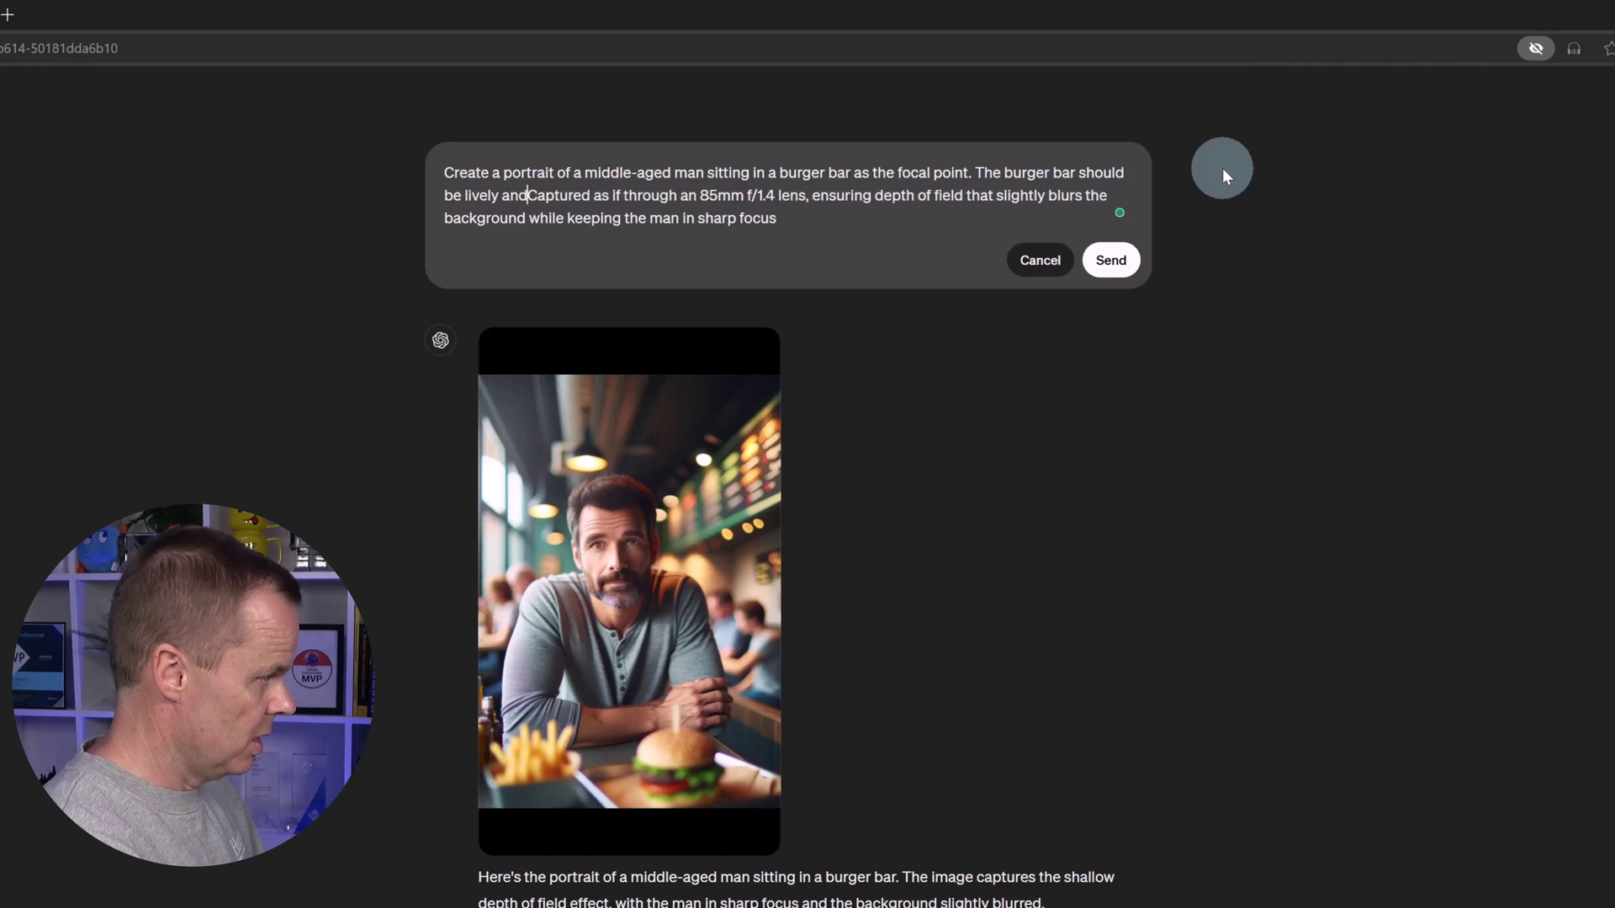
{"action": "type", "text": " colorful in th"}
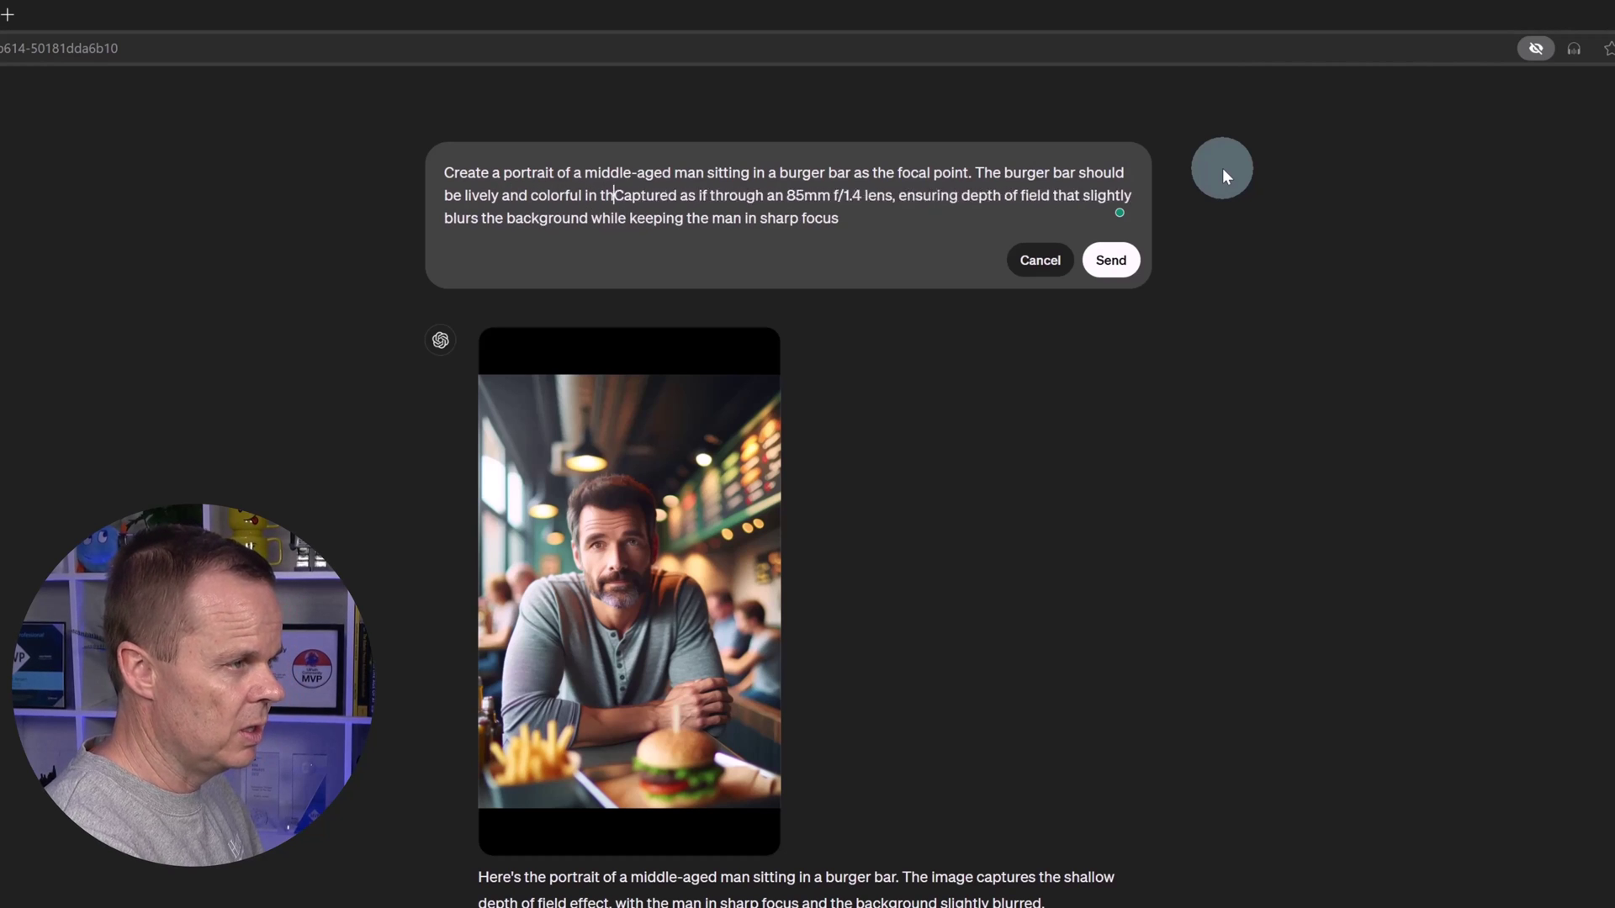
{"action": "type", "text": "e background, "}
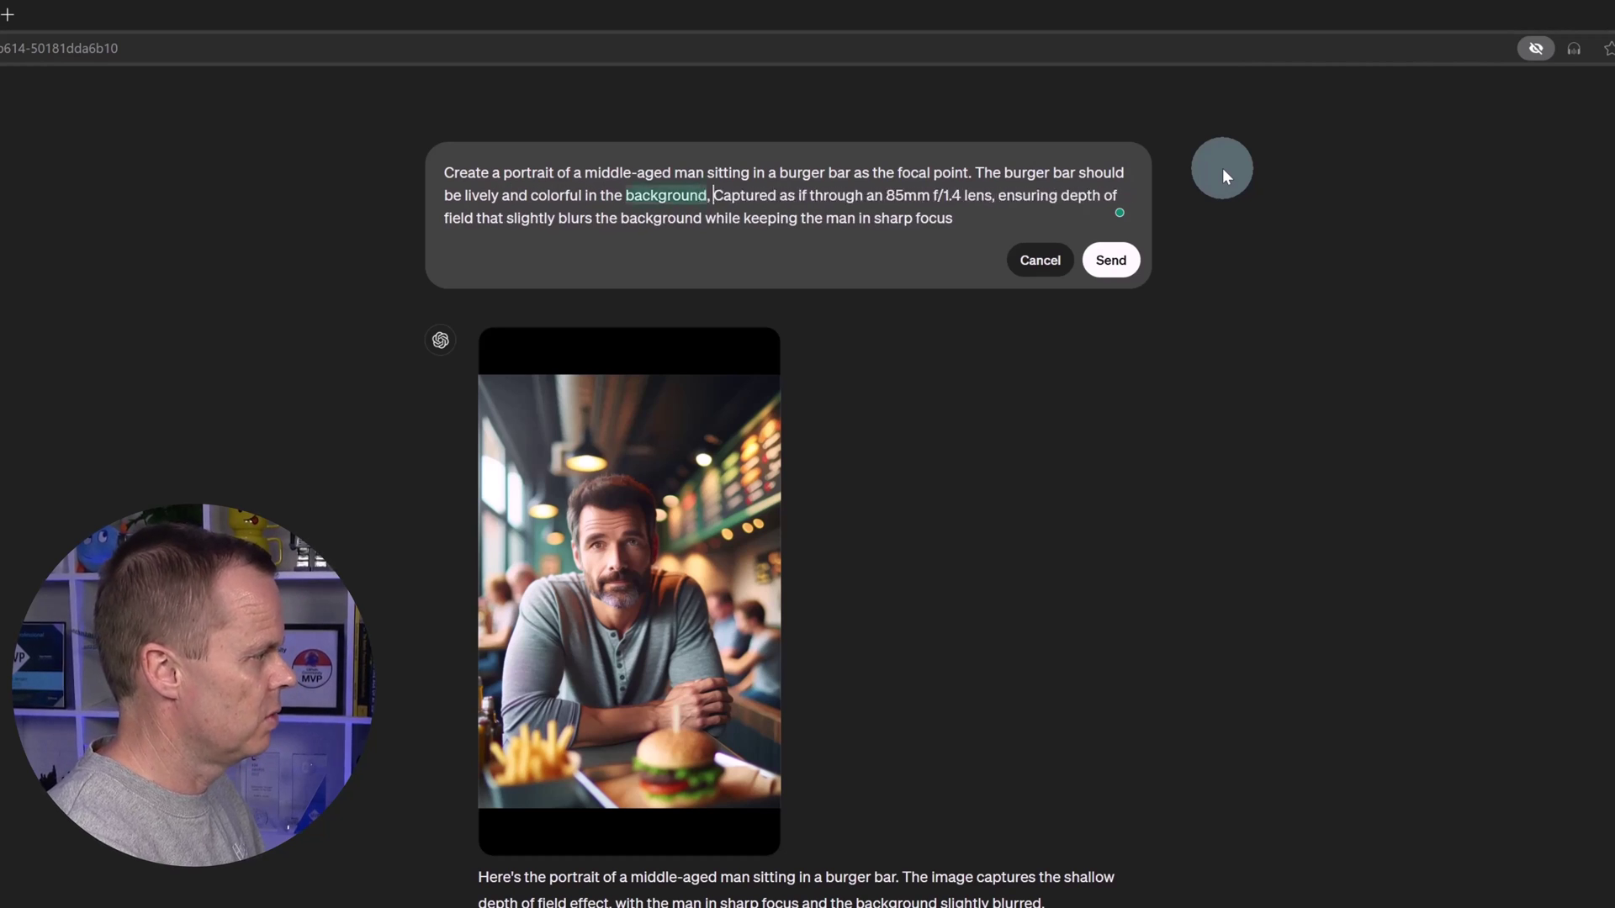
{"action": "type", "text": "with elements "}
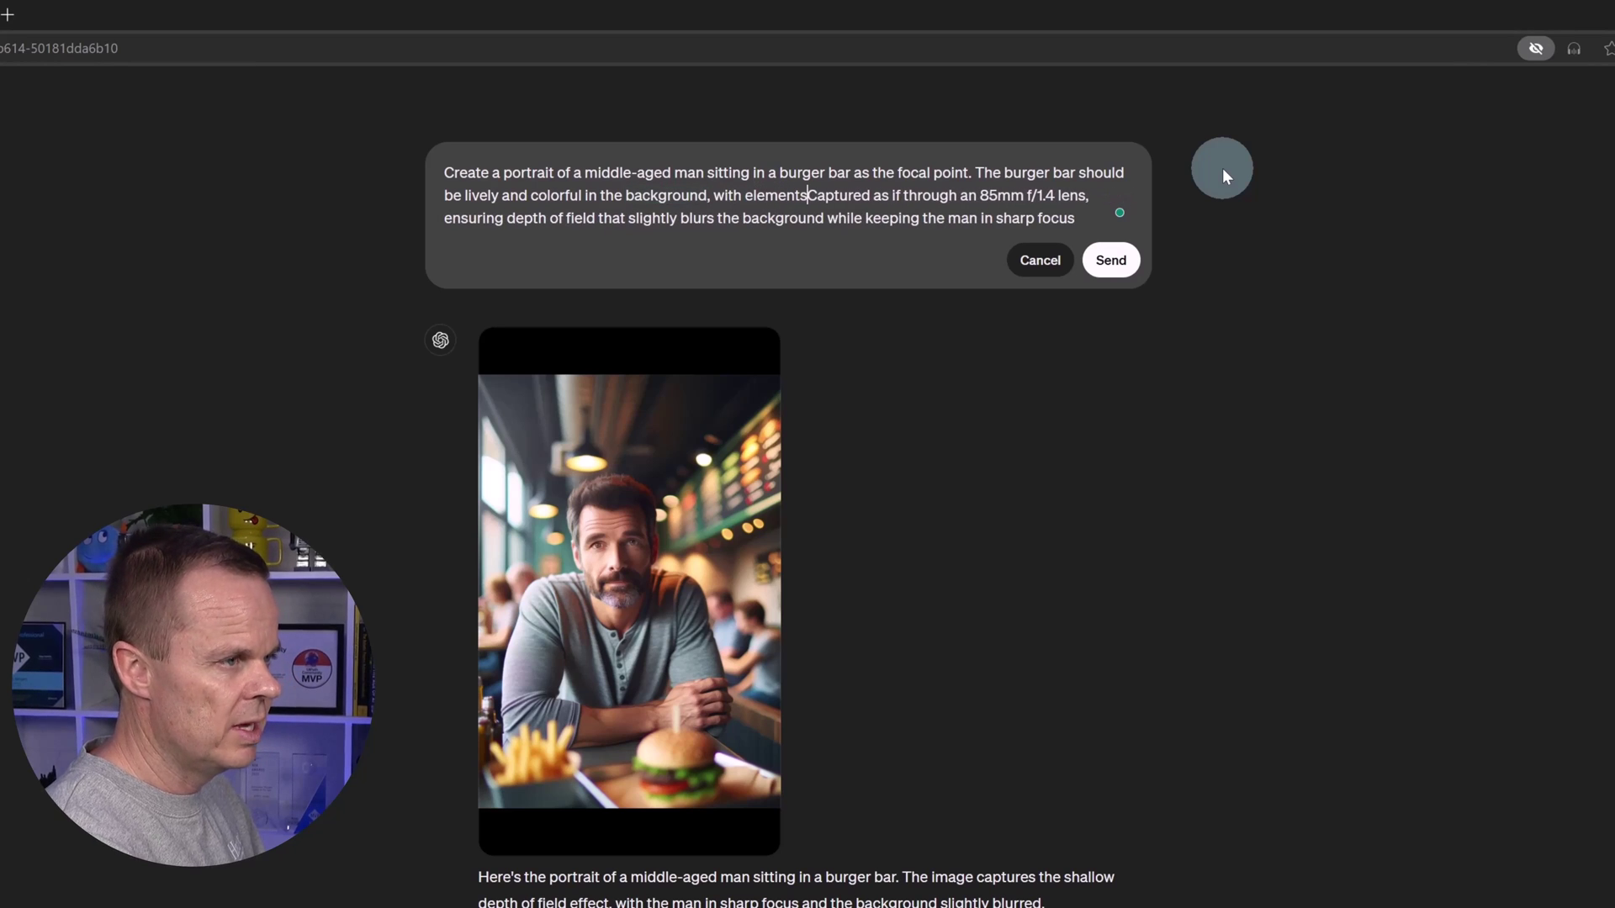
{"action": "type", "text": "like neon sign"}
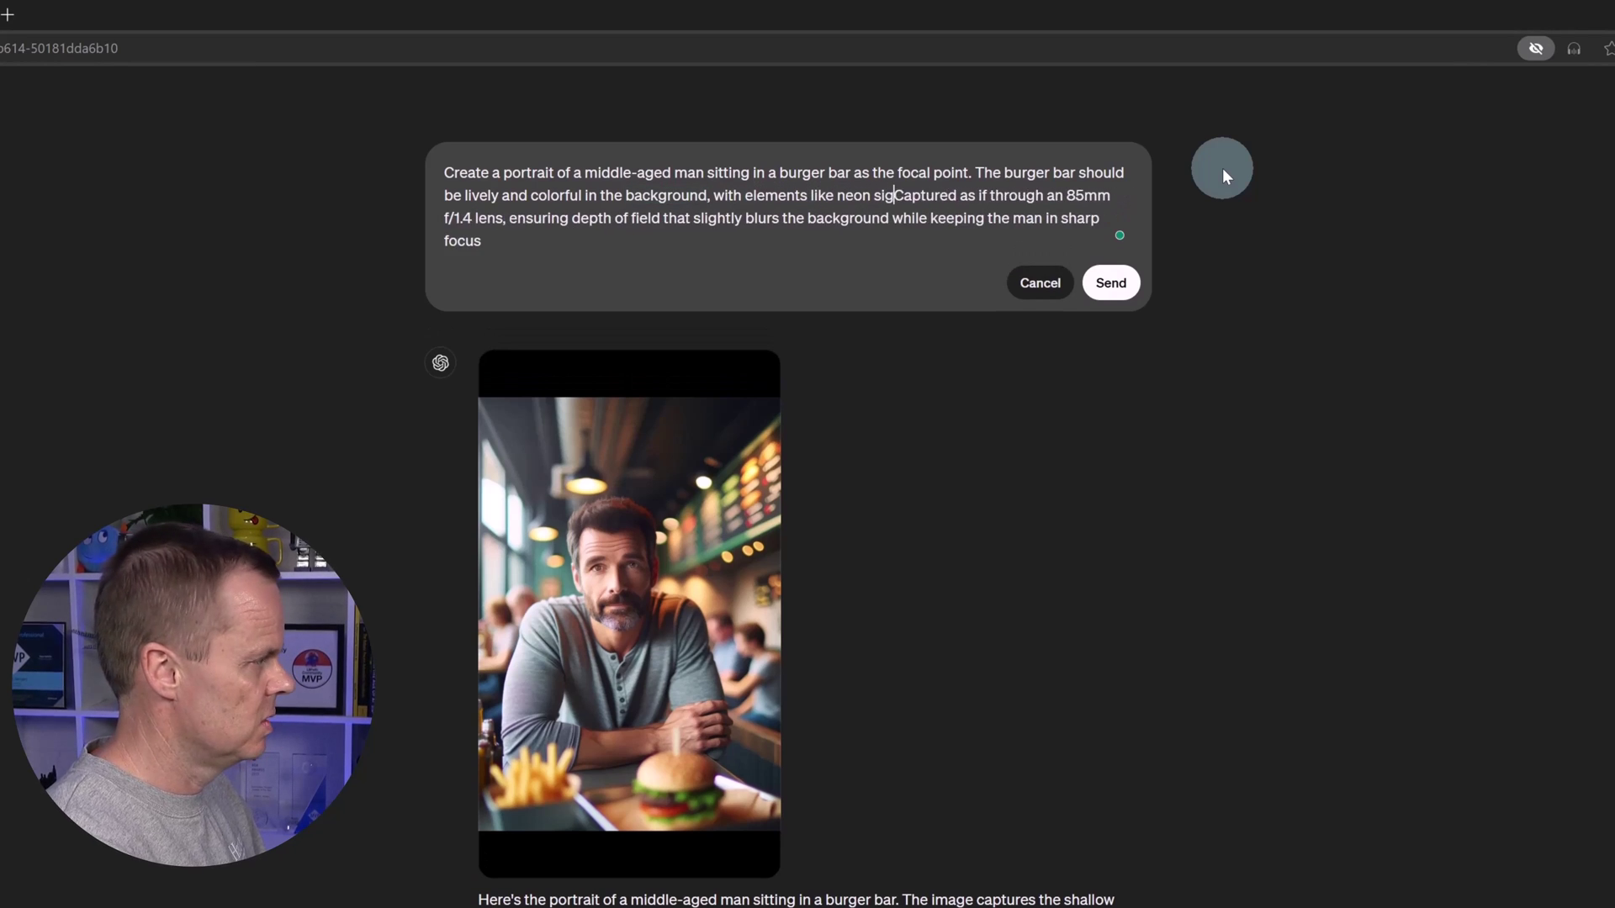
{"action": "type", "text": "s, other customers"}
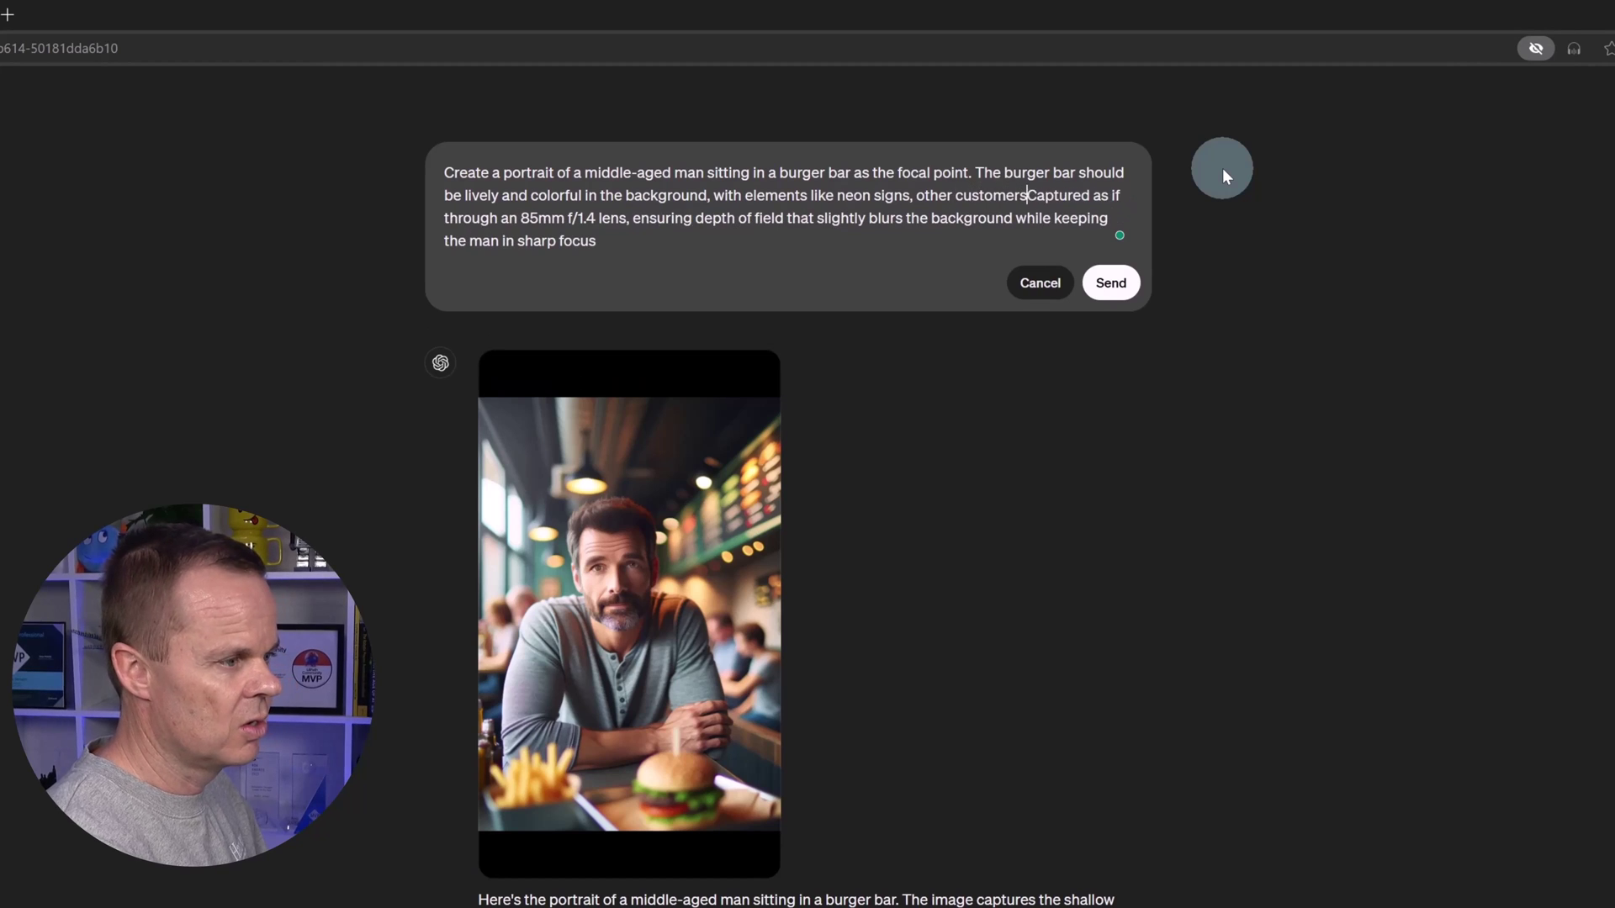
{"action": "type", "text": " enjoyi"}
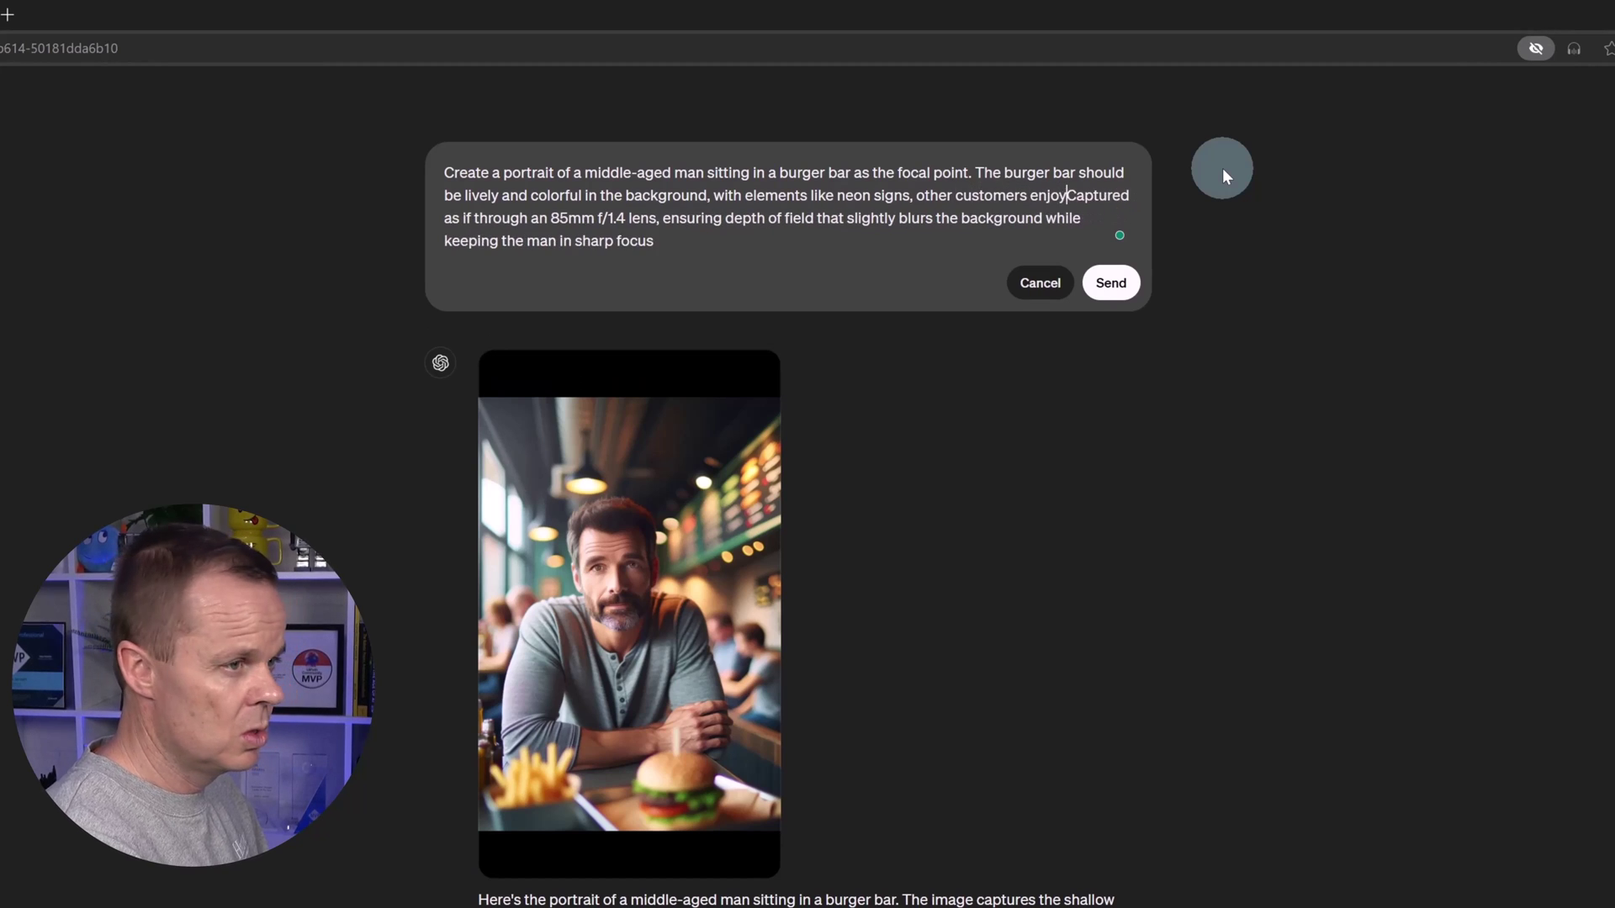
{"action": "type", "text": "ng mea"}
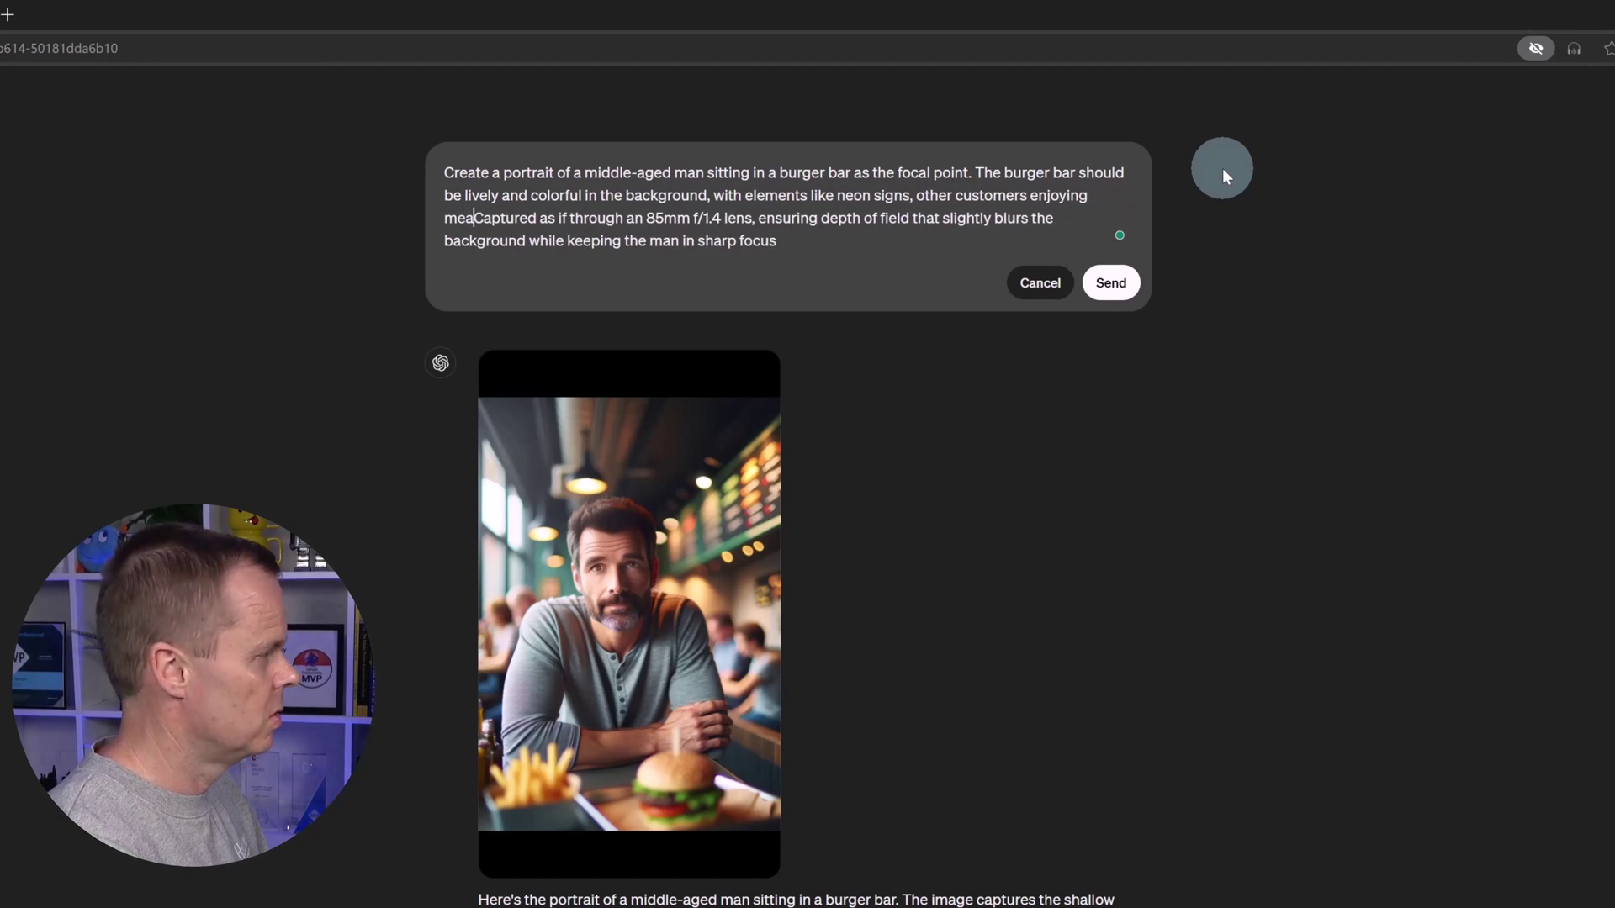
{"action": "type", "text": "ls"}
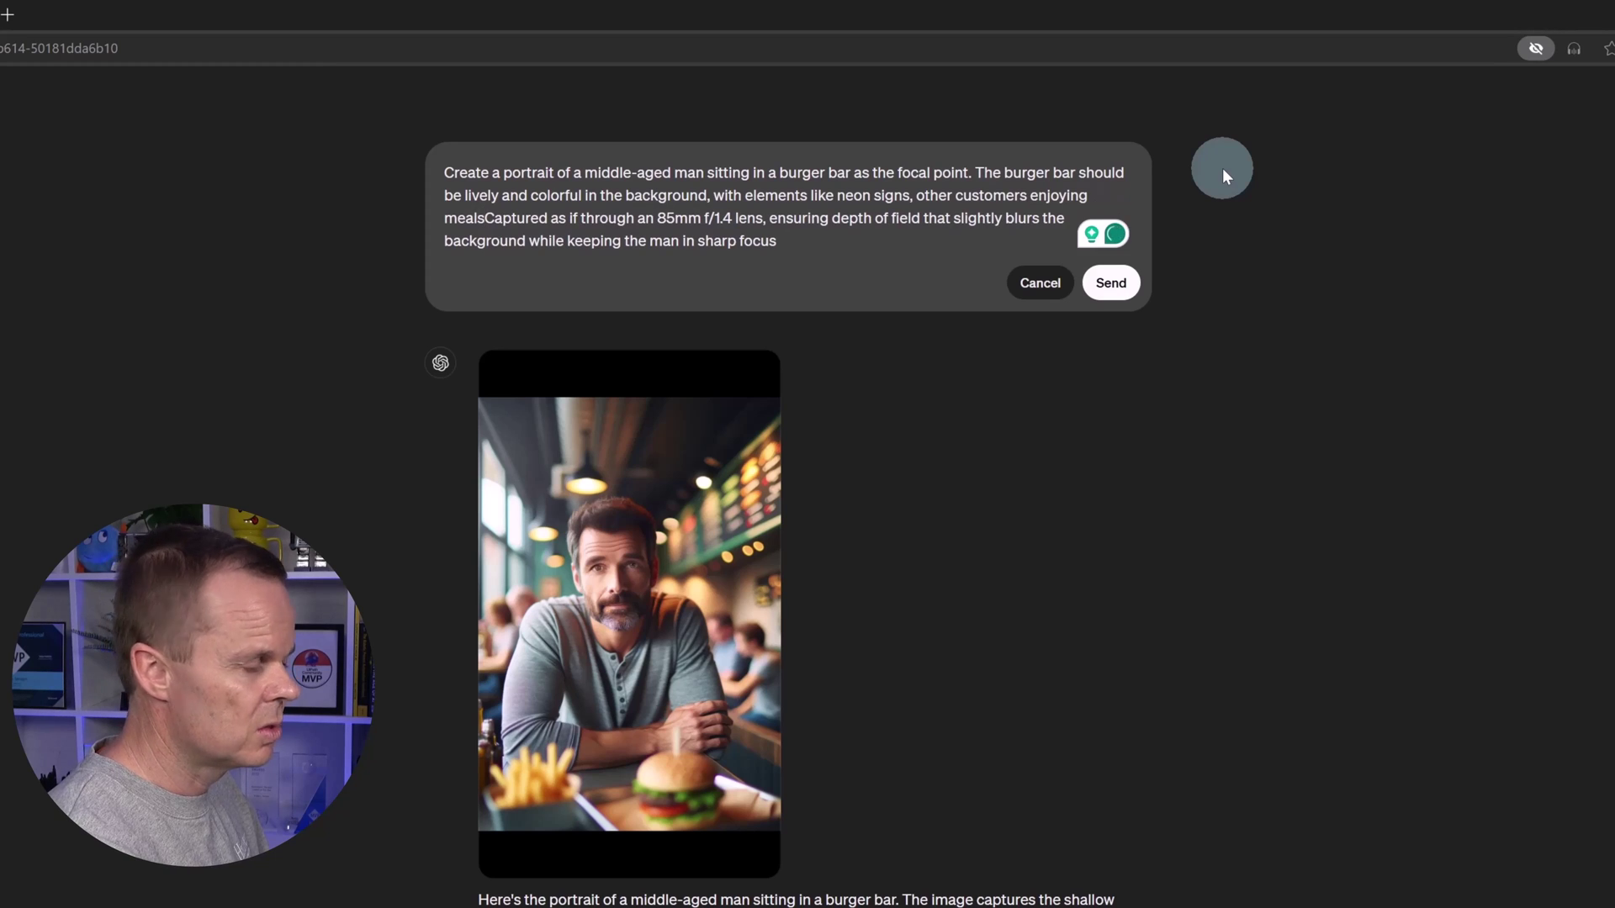
{"action": "type", "text": ", and classic"}
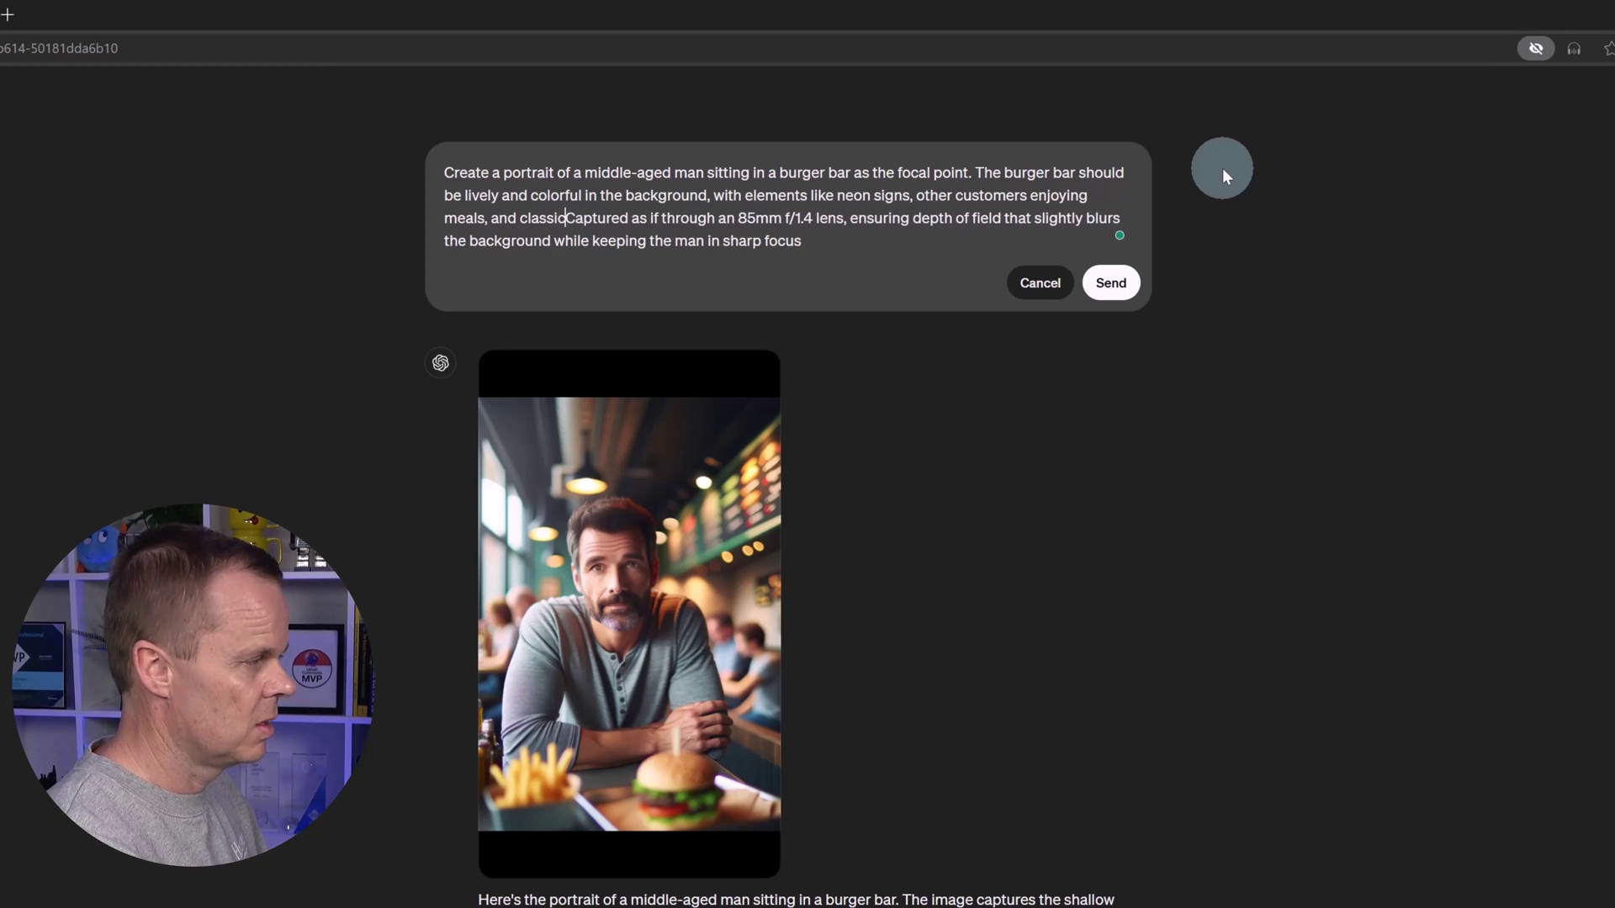
{"action": "type", "text": " diner-style d"}
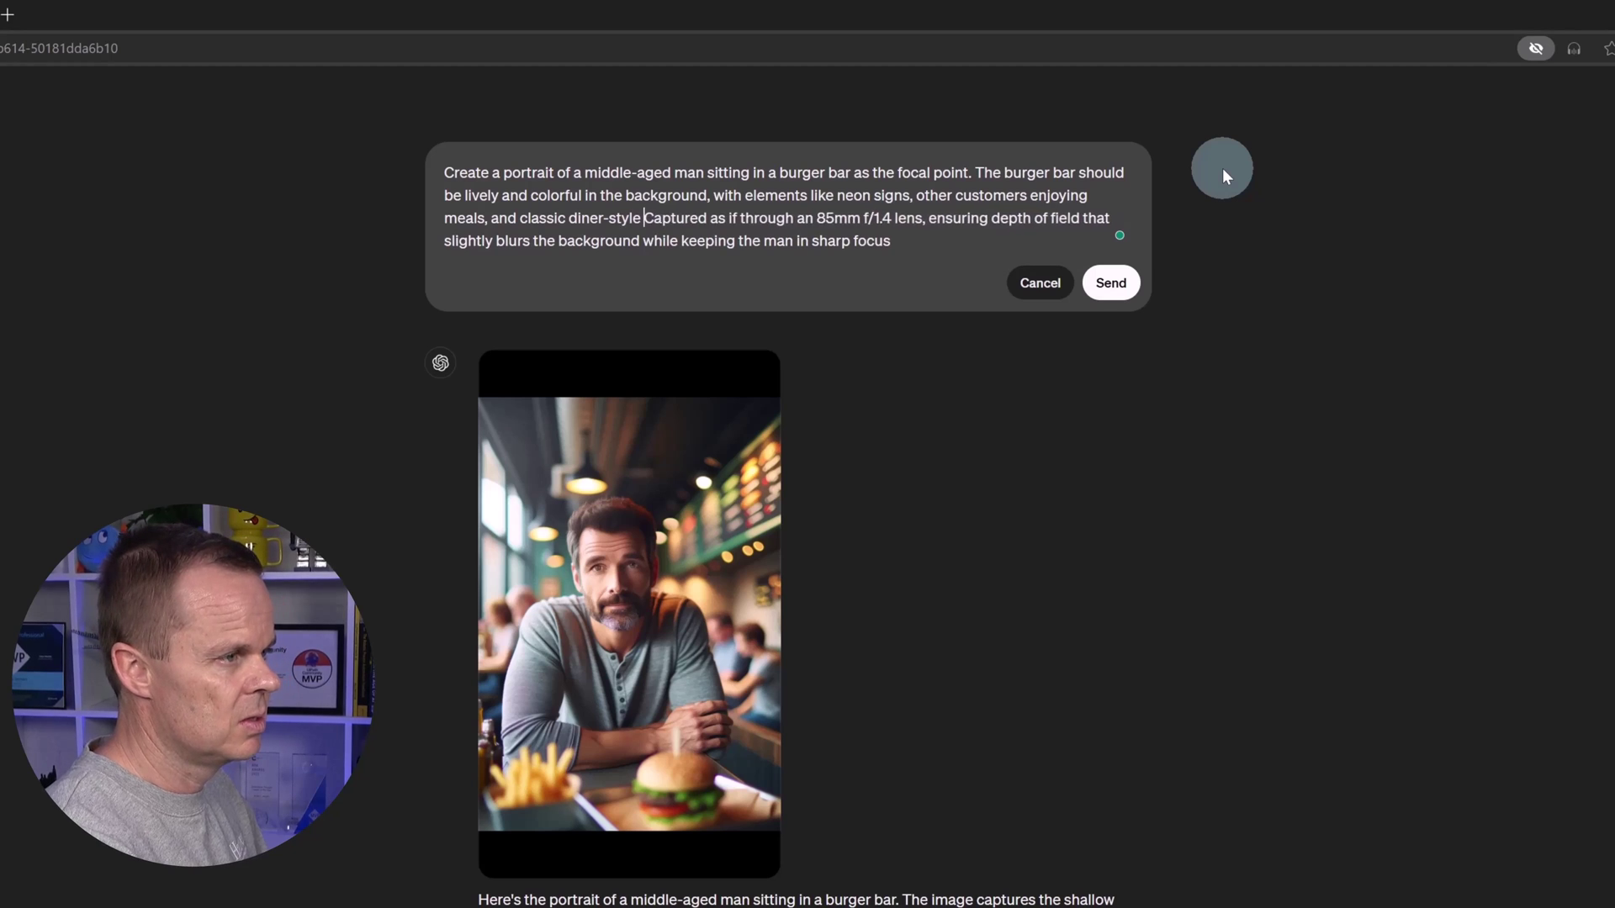
{"action": "type", "text": "ecor."}
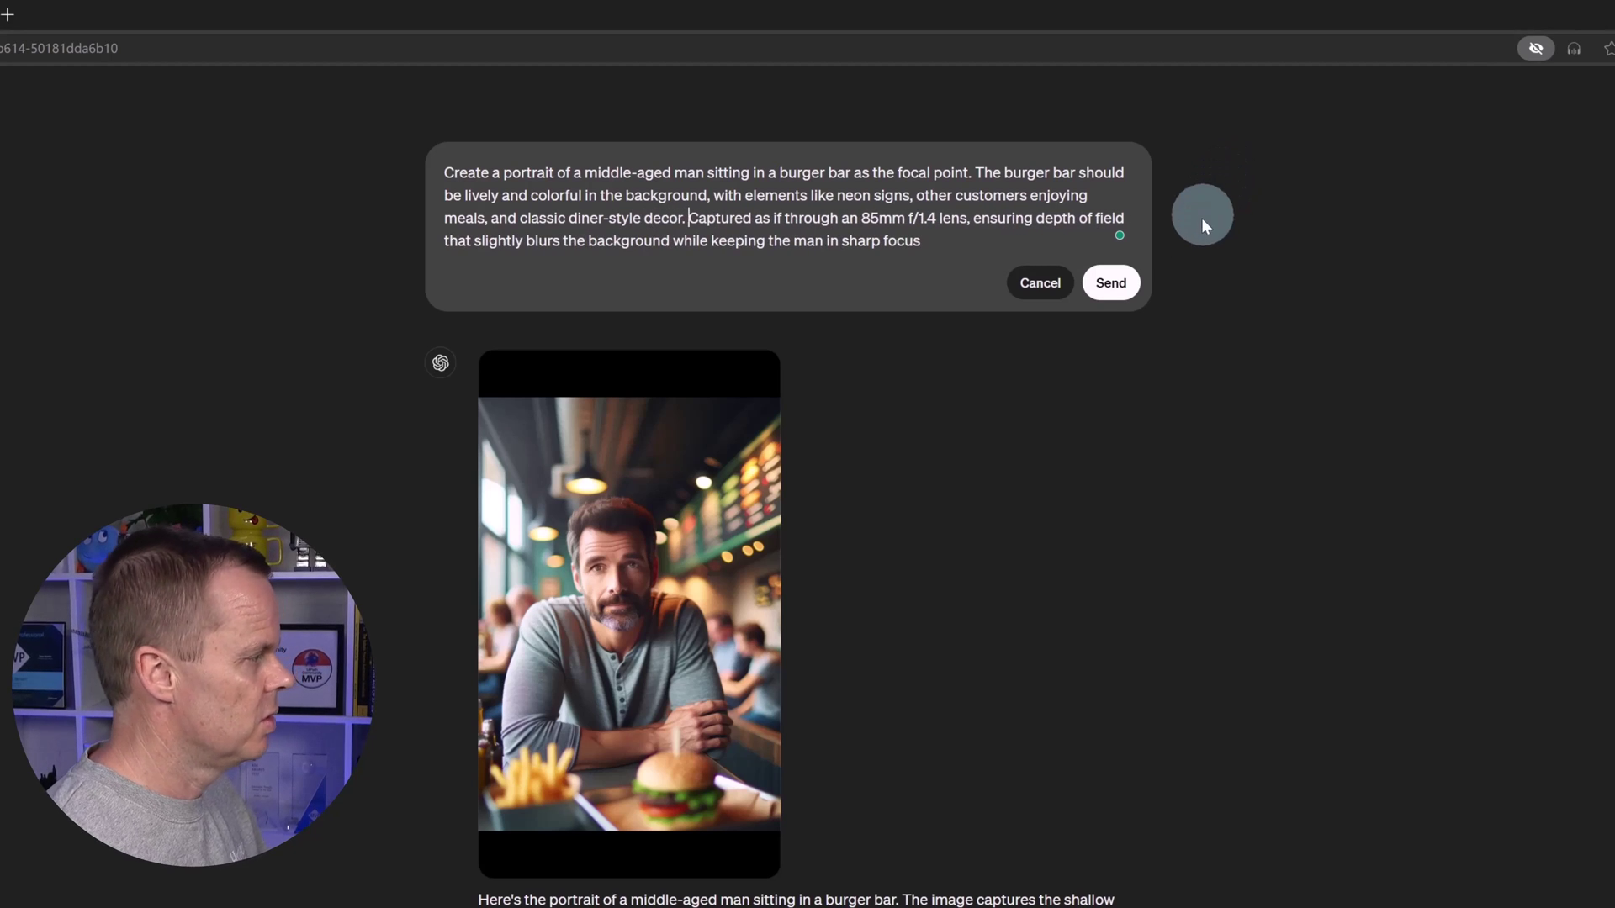
Resend the revised burger bar prompt and inspect the neon-lit diner portrait full size.
{"action": "left_click", "coordinate": [1110, 282]}
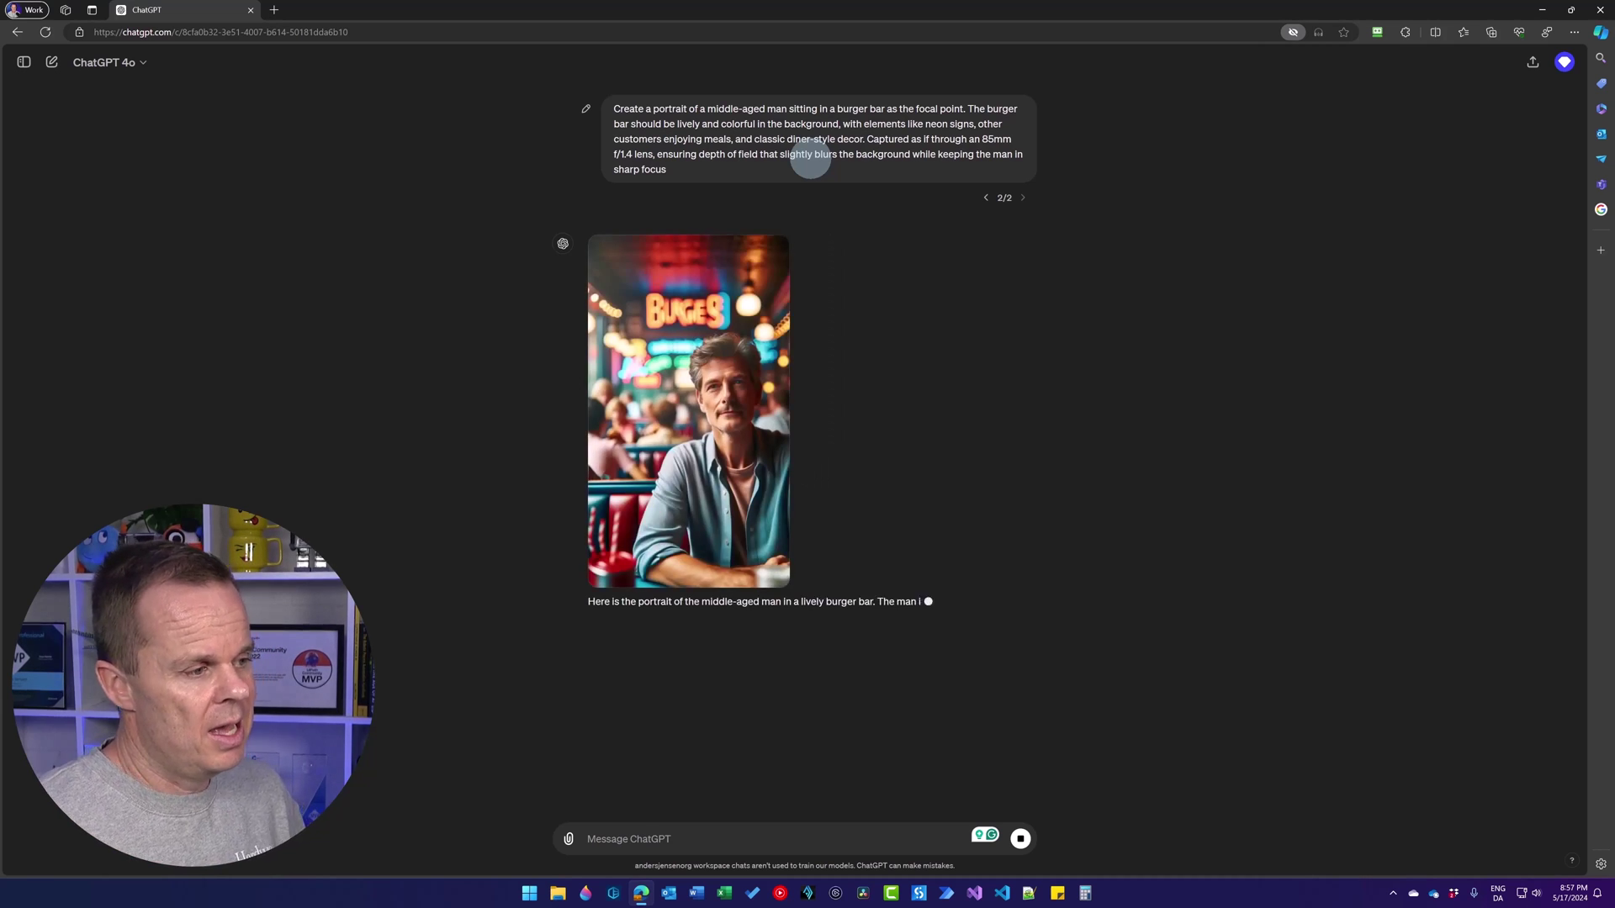
{"action": "left_click", "coordinate": [710, 341]}
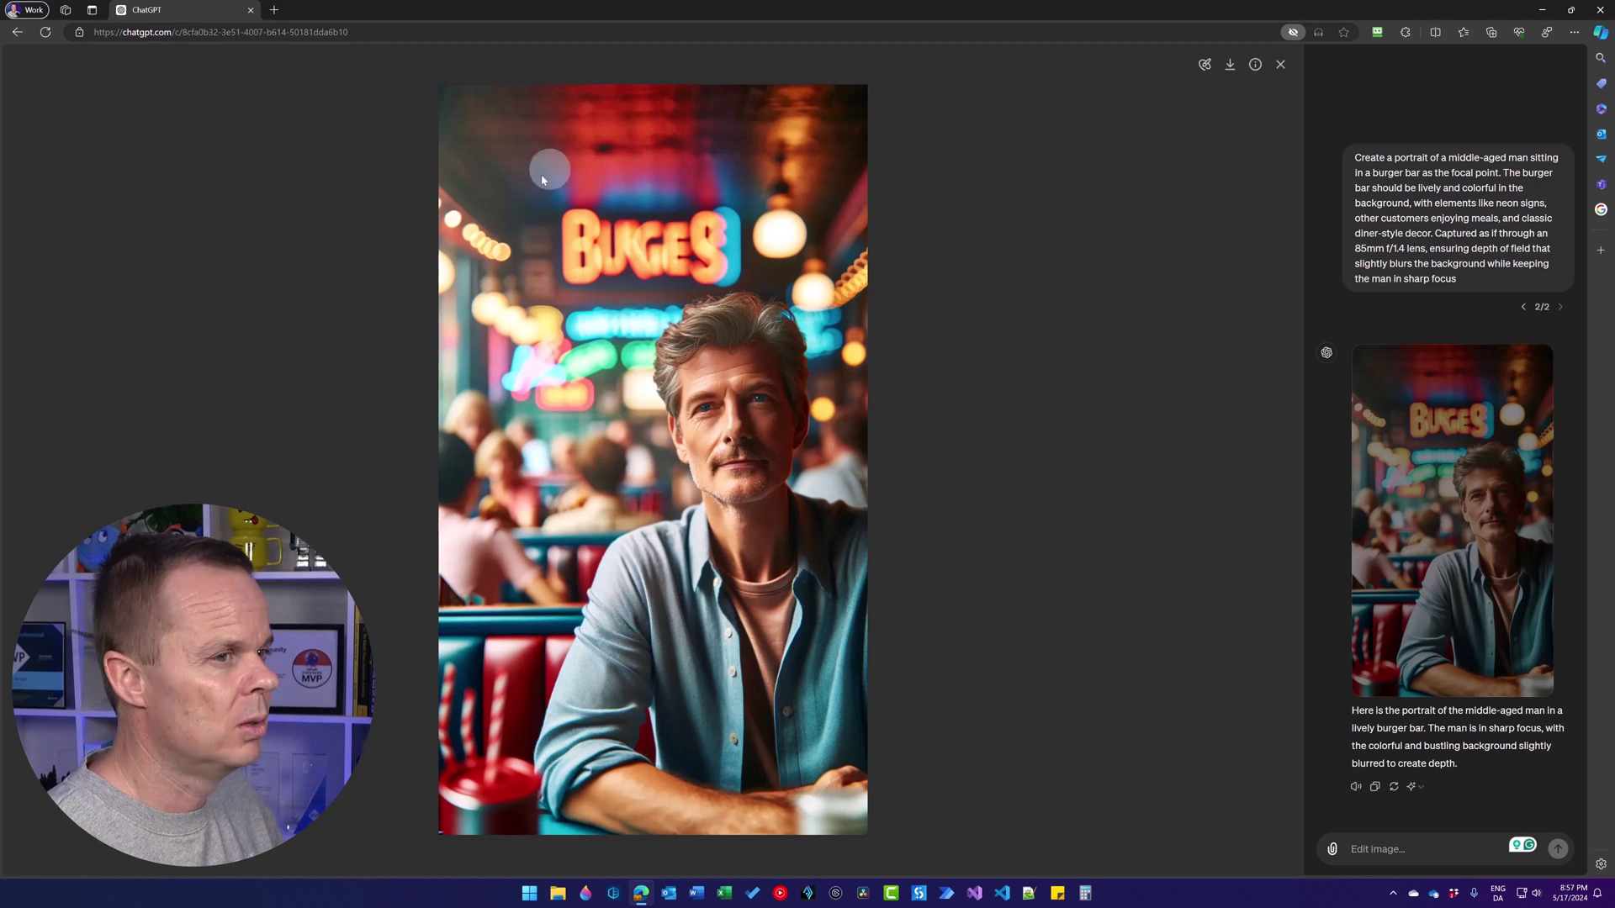
{"action": "left_click", "coordinate": [1282, 66]}
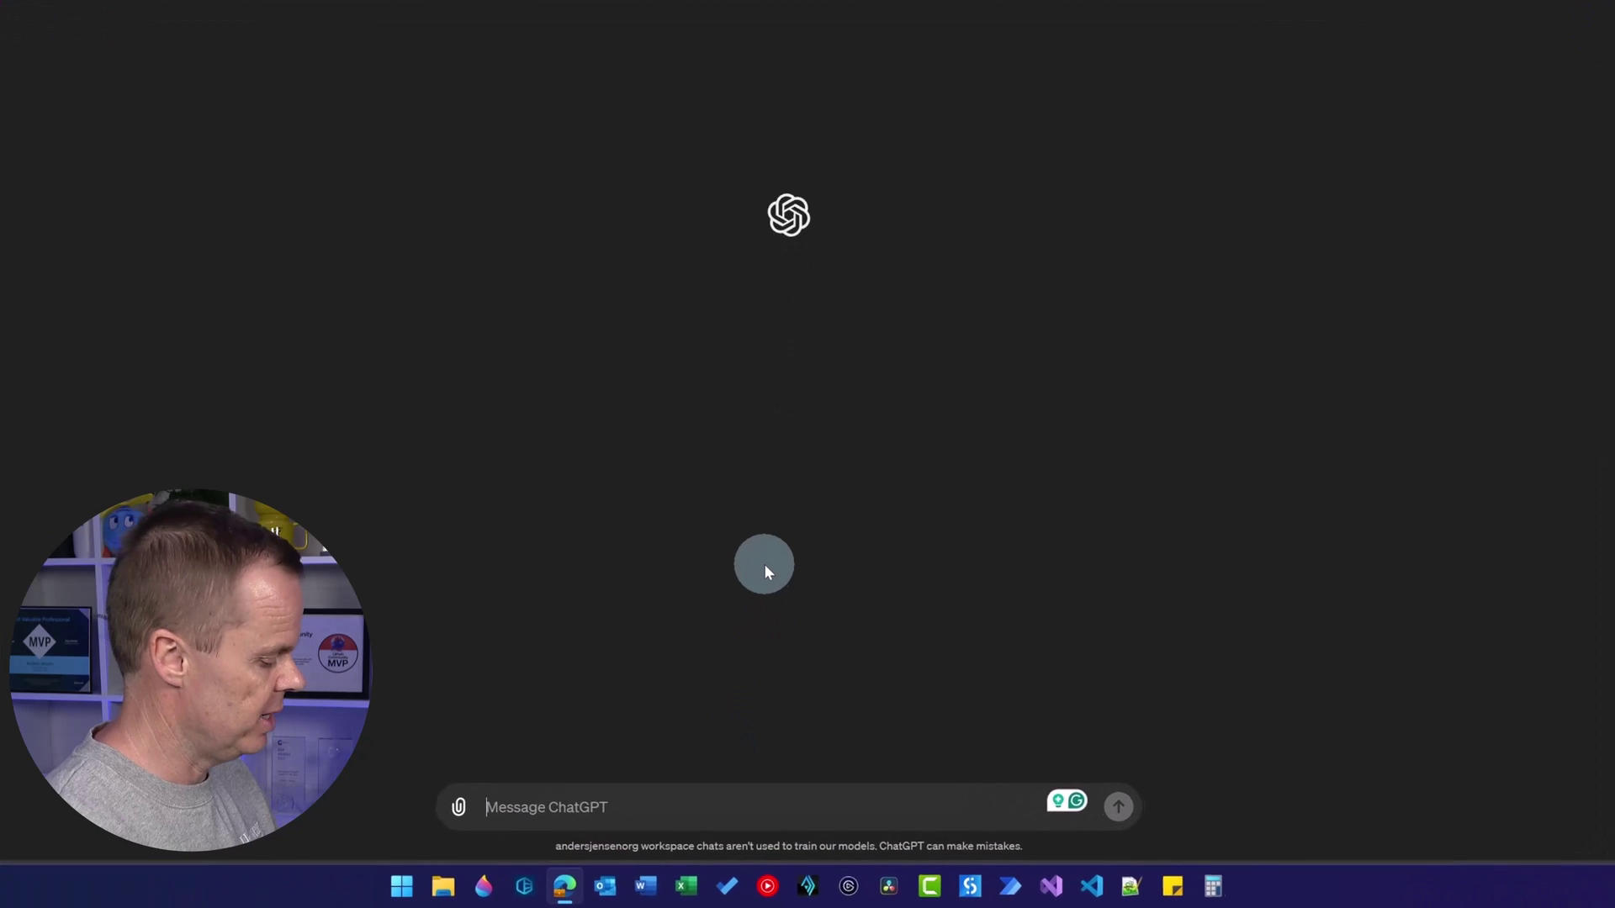
Generate and view a tranquil forest reflection image from a 17mm f/16 lens prompt, then start a new chat.
{"action": "type", "text": "Create an image of a"}
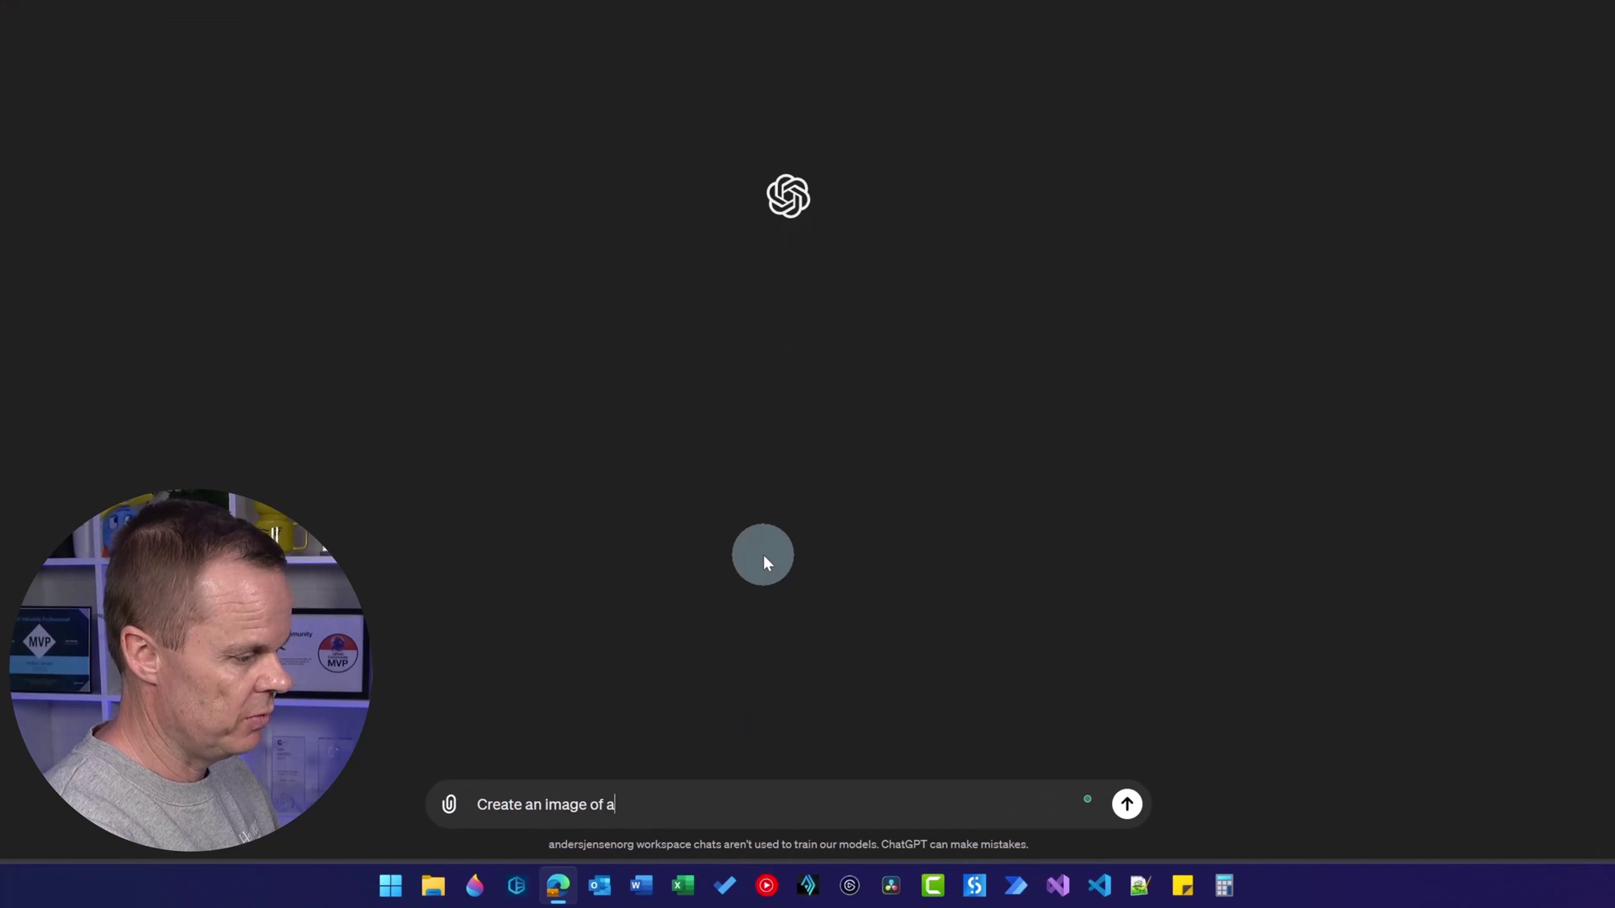
{"action": "type", "text": " tranquil forest scene"}
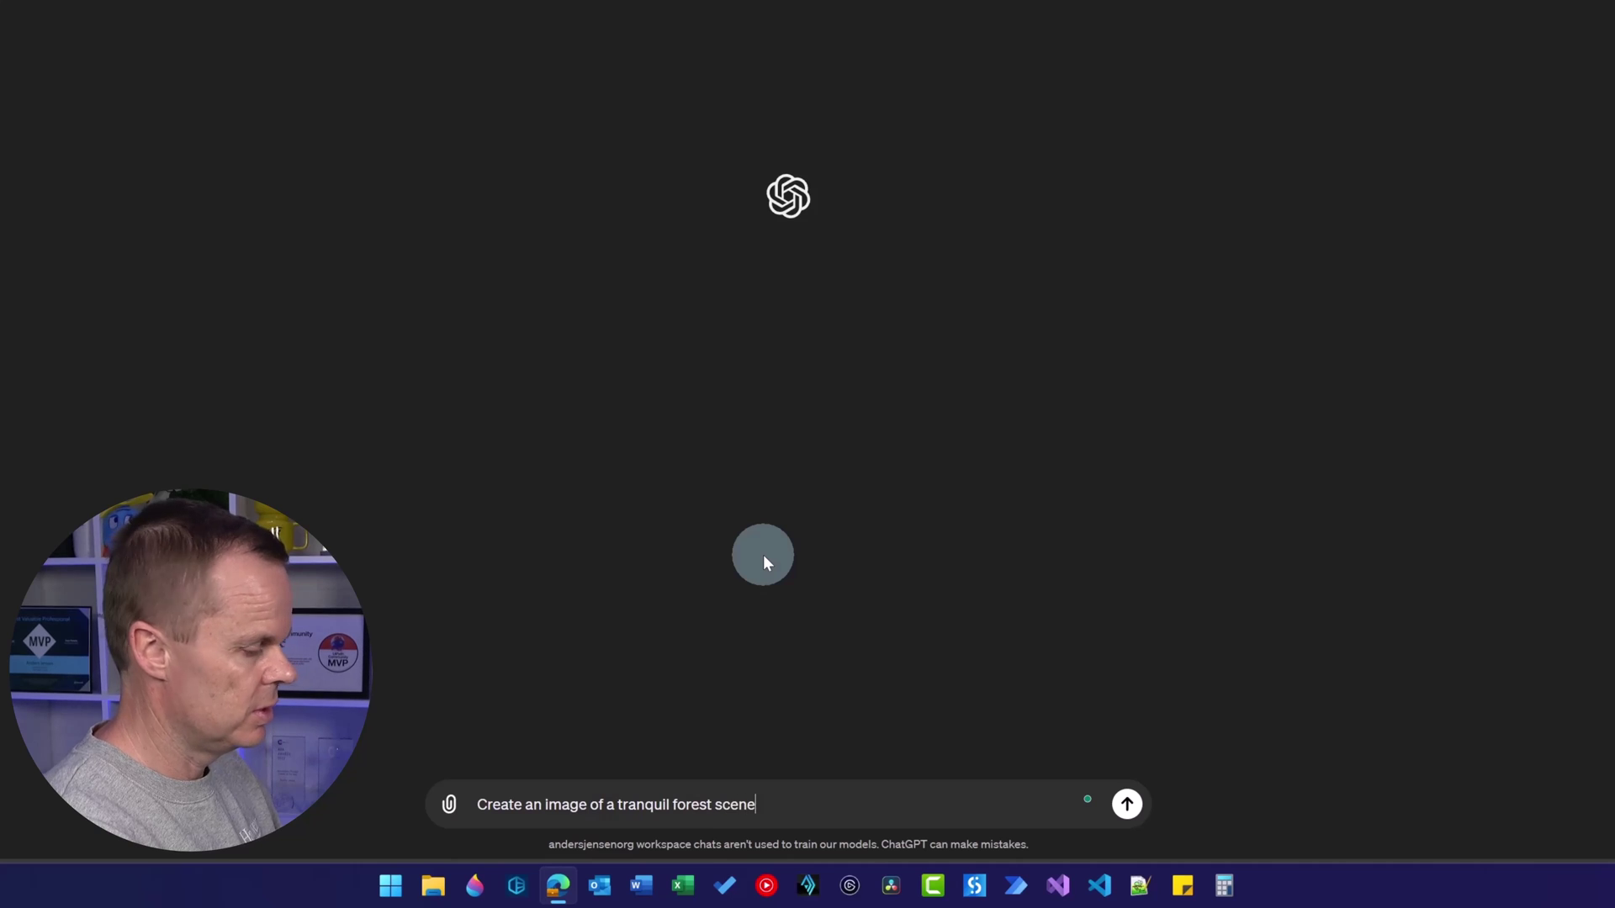
{"action": "type", "text": " with a reflect"}
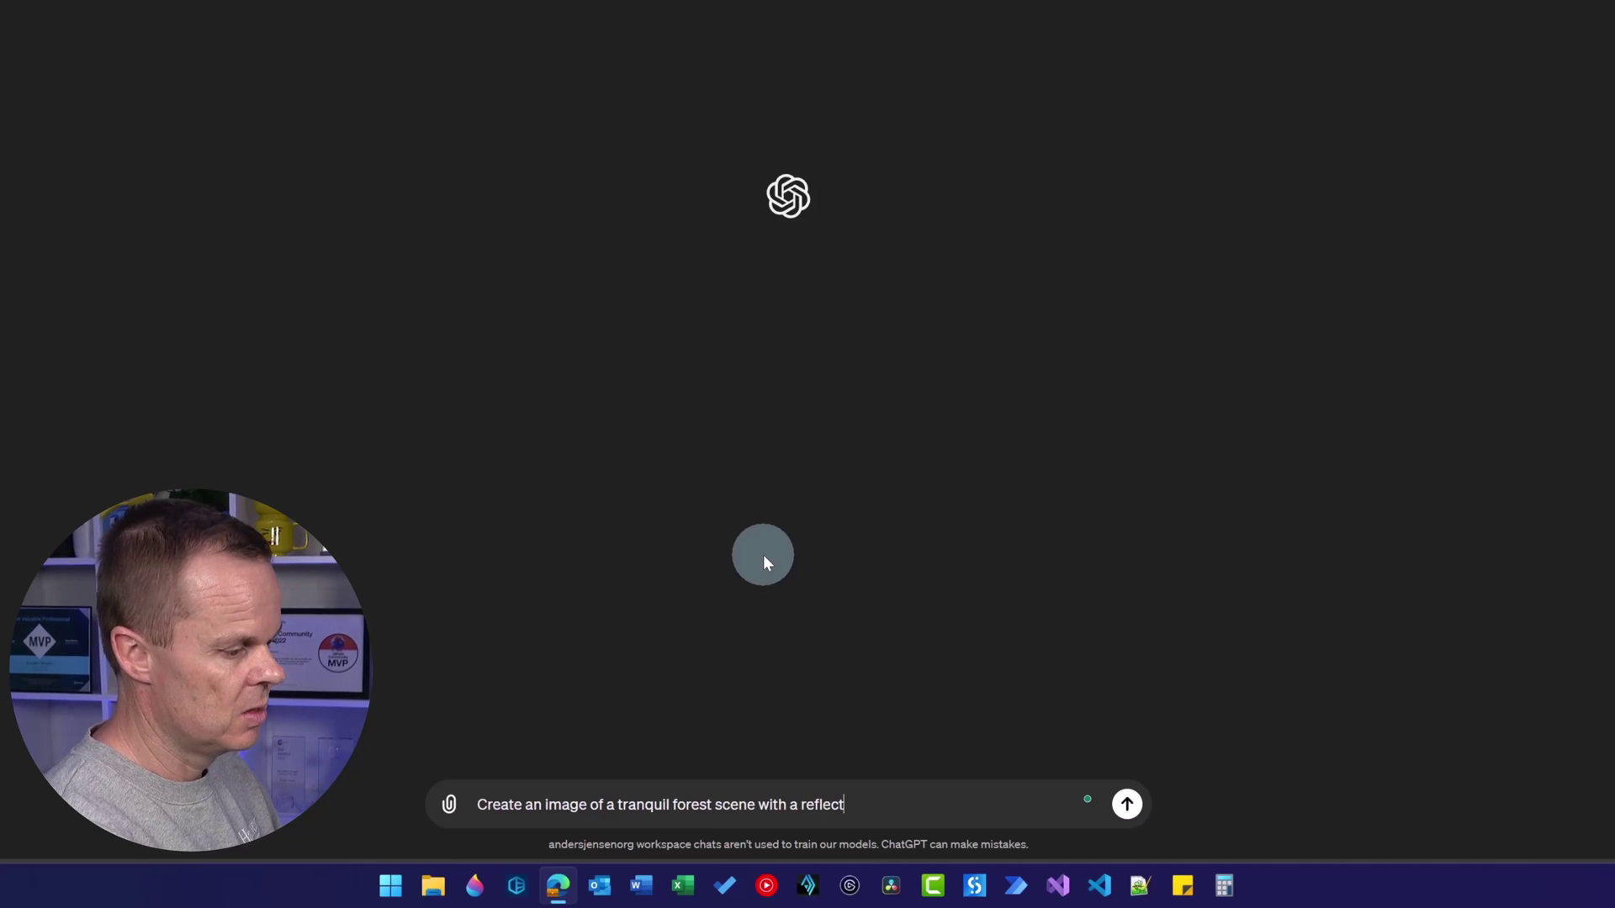
{"action": "type", "text": "ion in a calm body of water."}
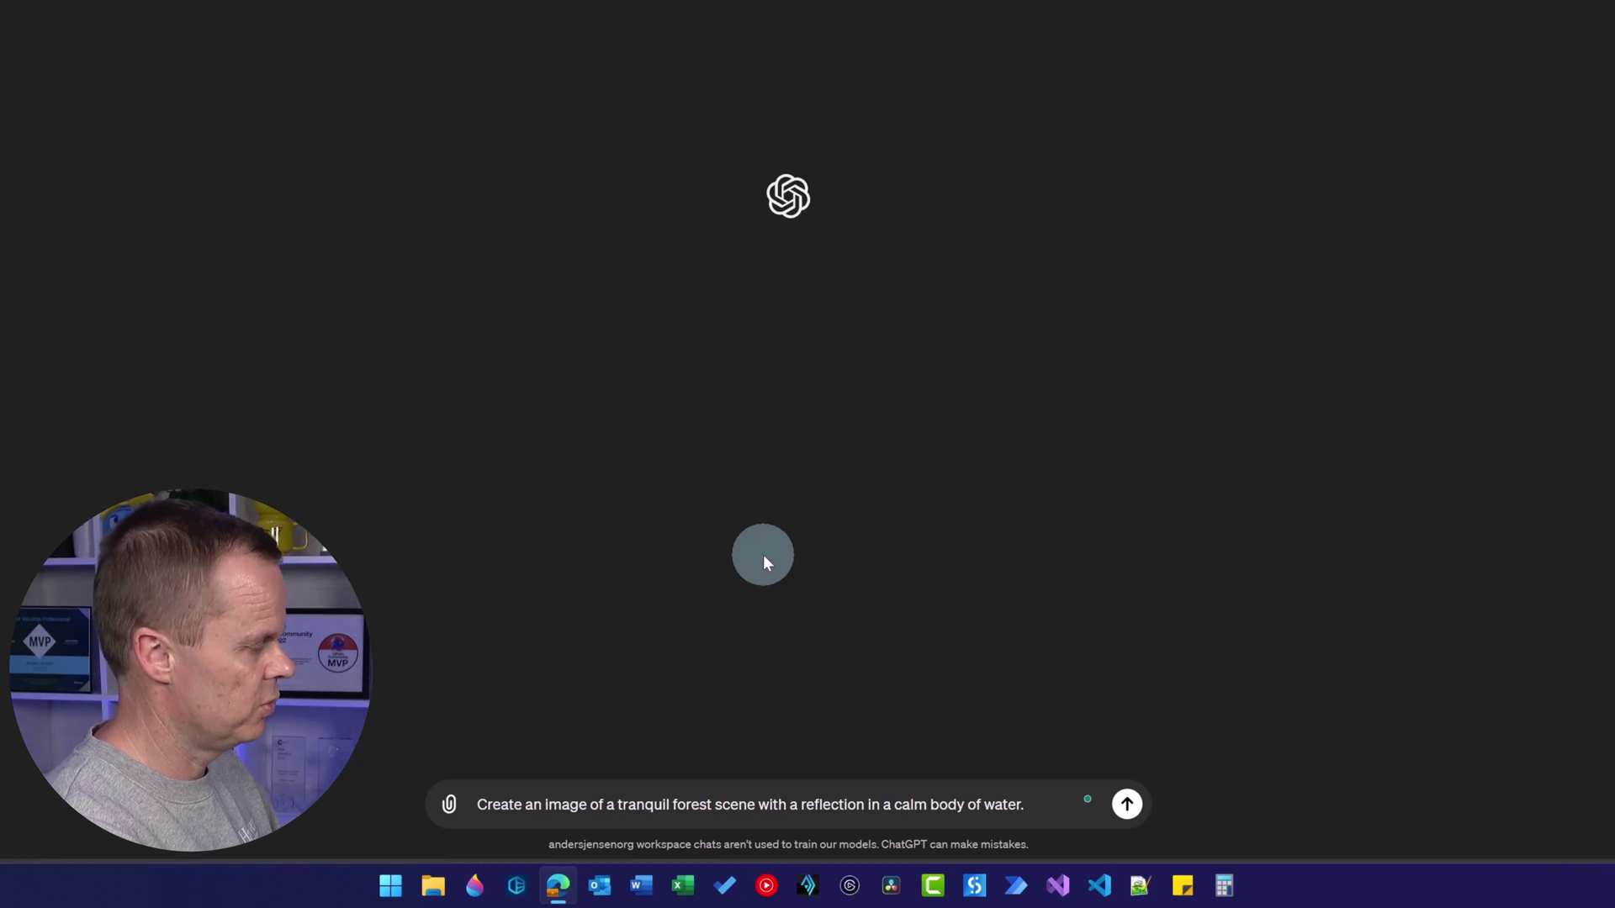
{"action": "type", "text": " Captured as"}
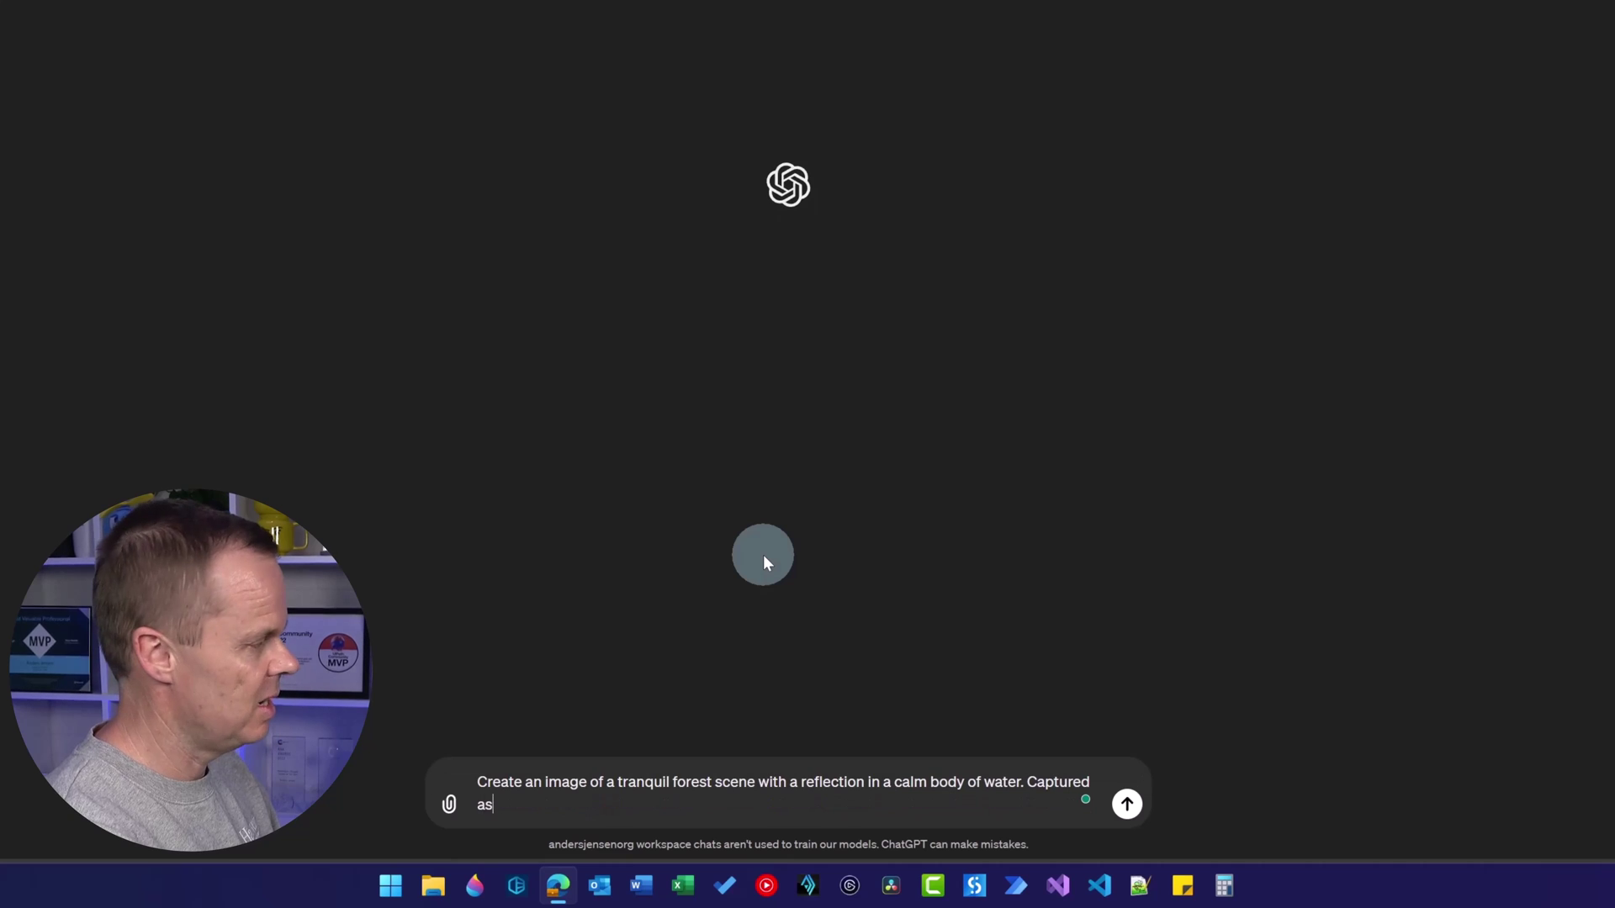
{"action": "type", "text": " if thro"}
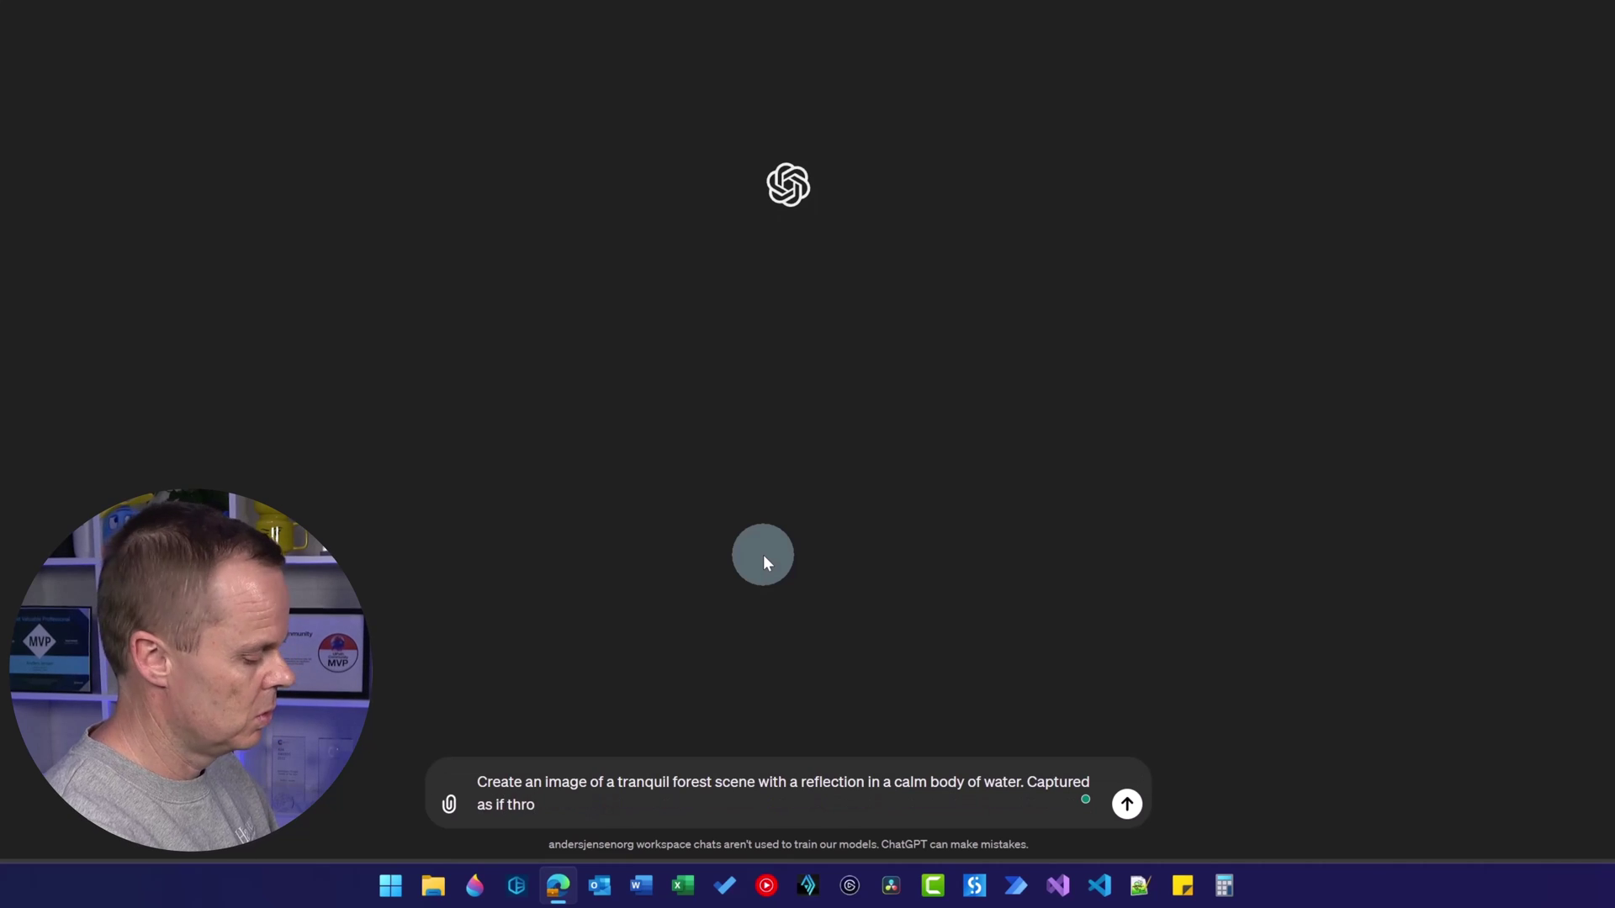
{"action": "type", "text": "ugh a 17"}
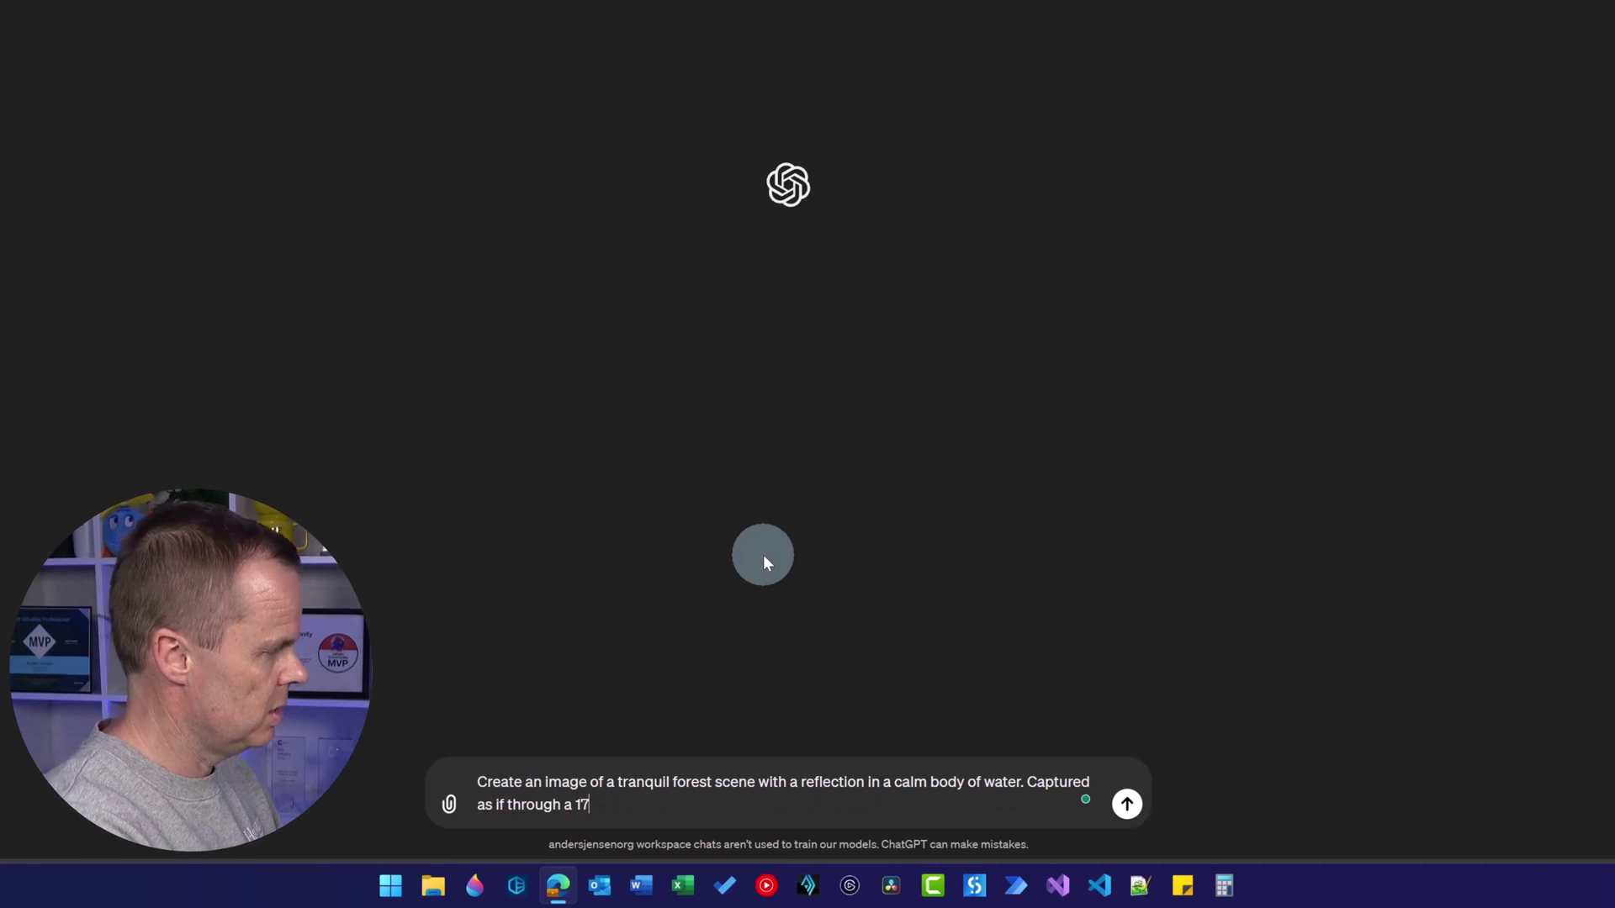
{"action": "type", "text": "mm f/2.8 lens"}
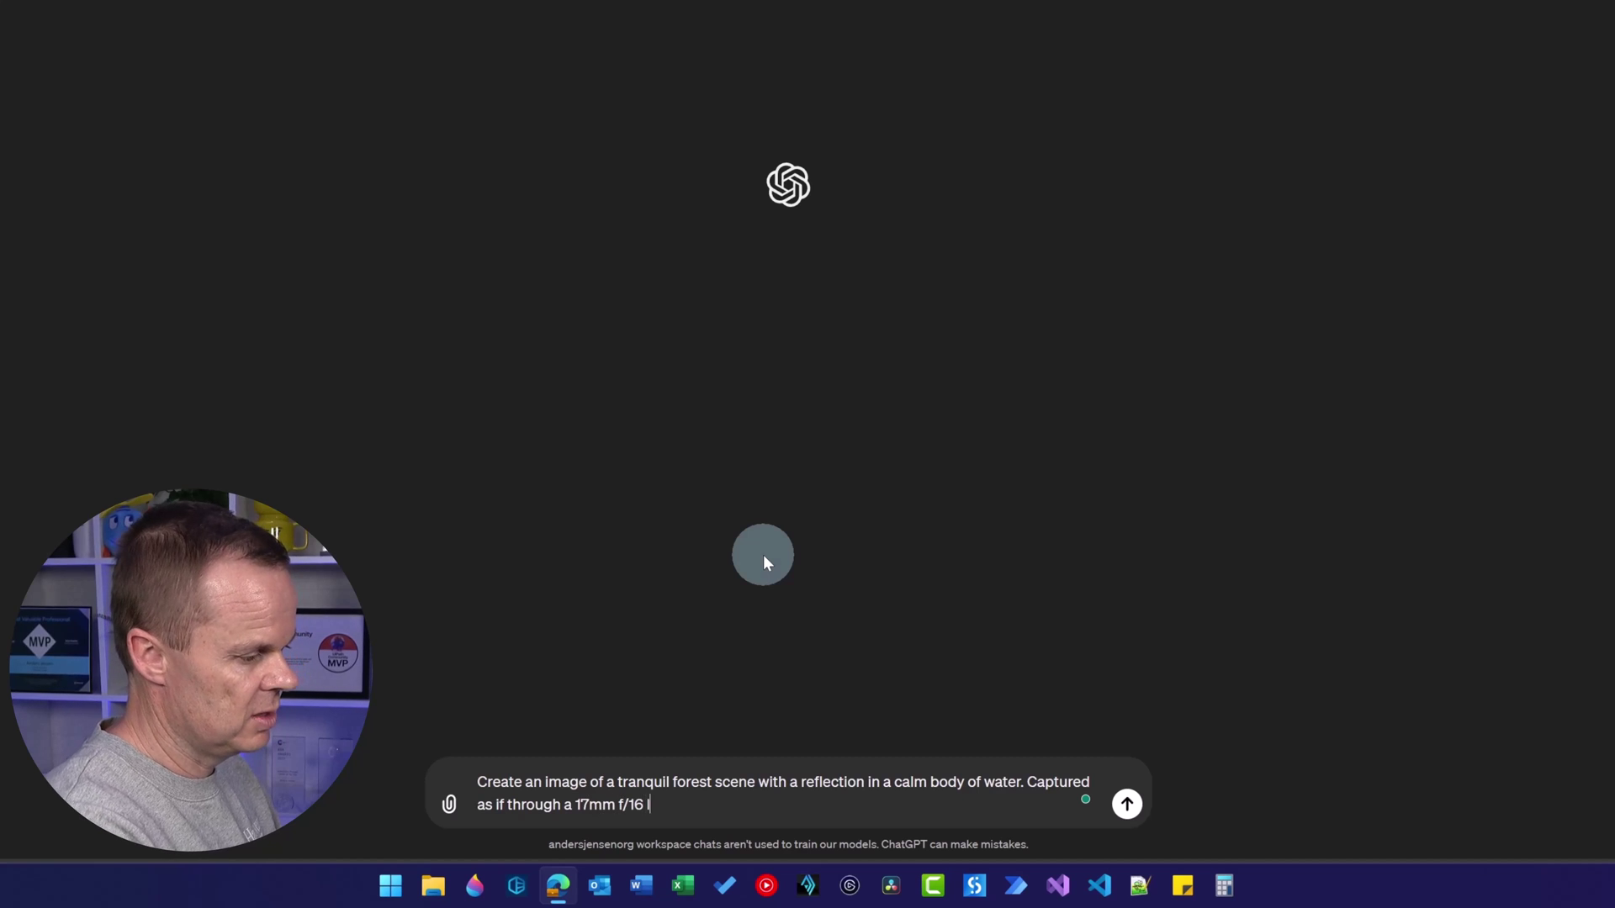
{"action": "key", "text": "Return"}
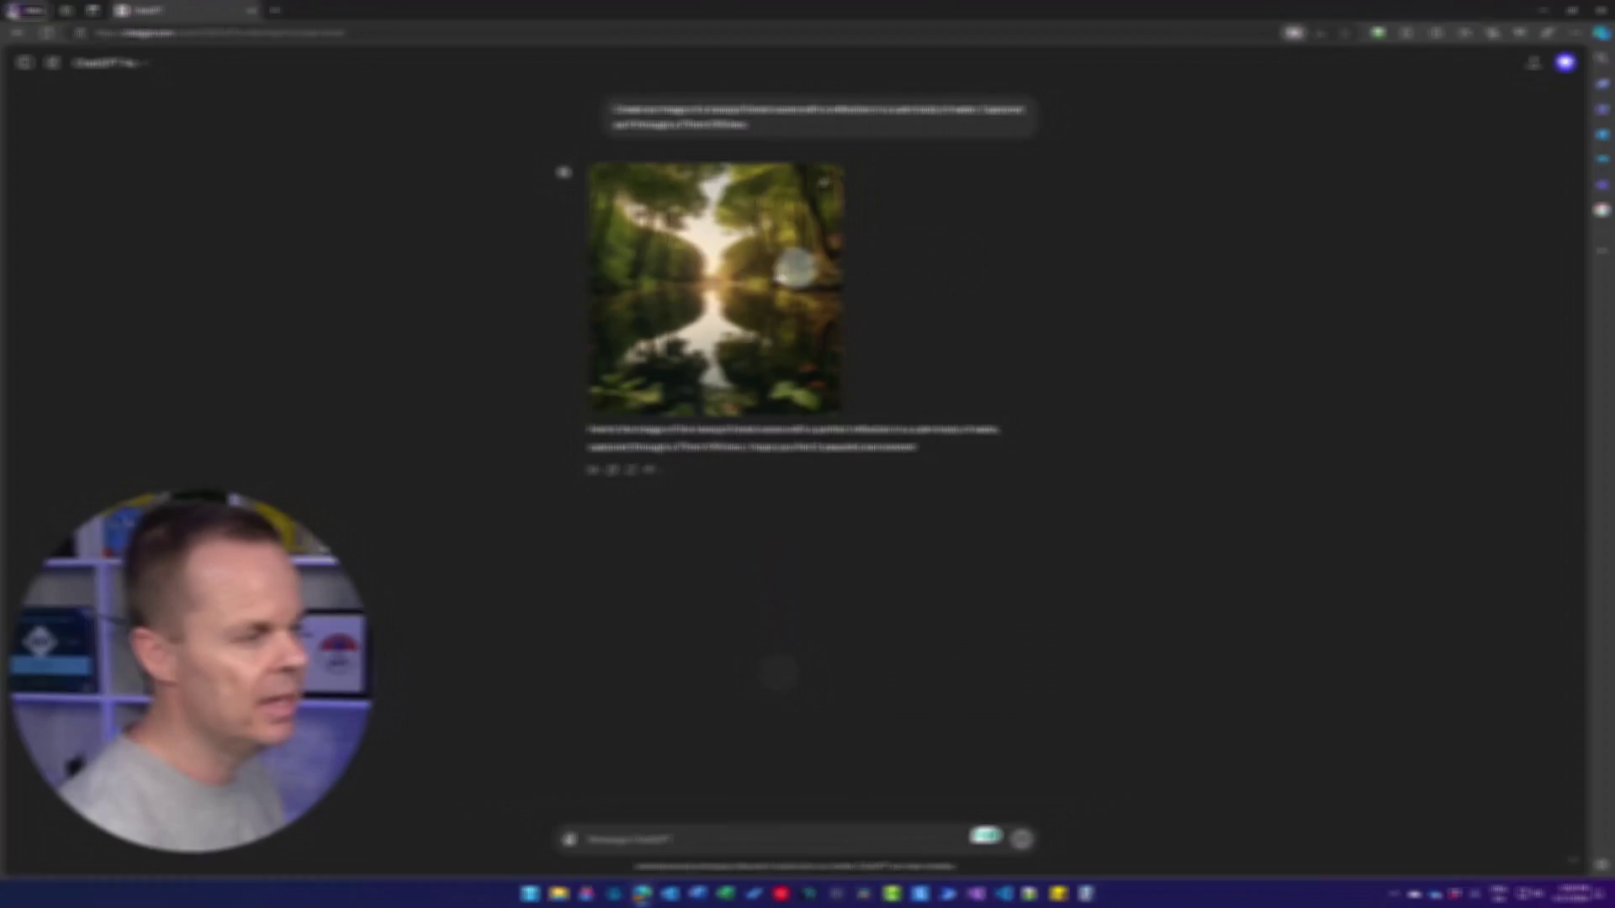
{"action": "left_click", "coordinate": [759, 276]}
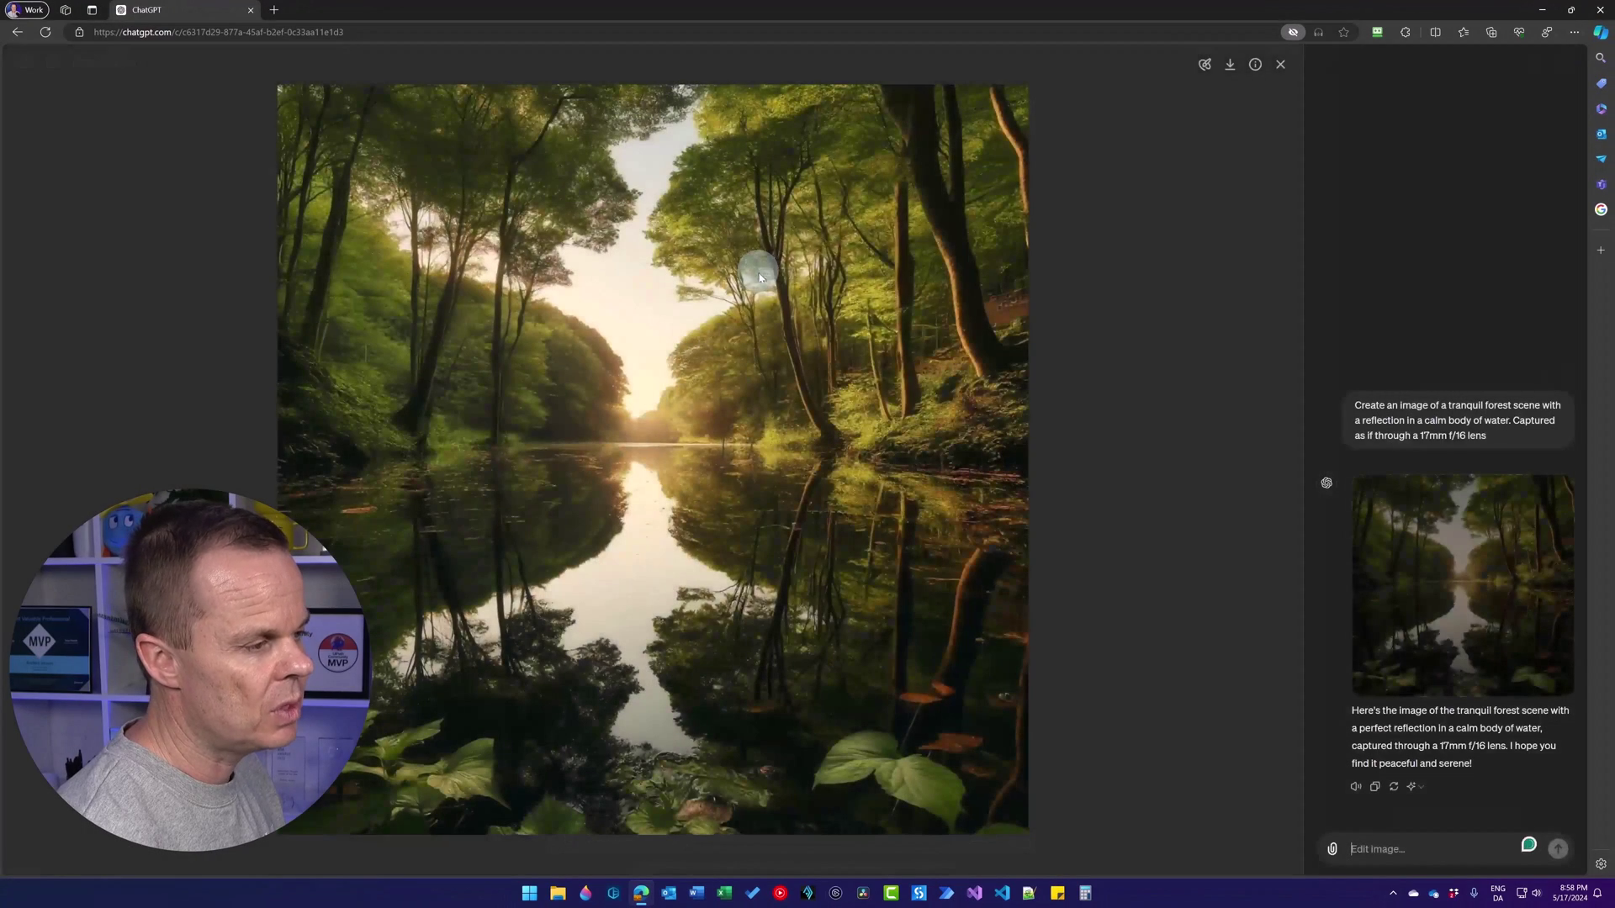
{"action": "left_click", "coordinate": [1280, 64]}
{"action": "left_click", "coordinate": [52, 62]}
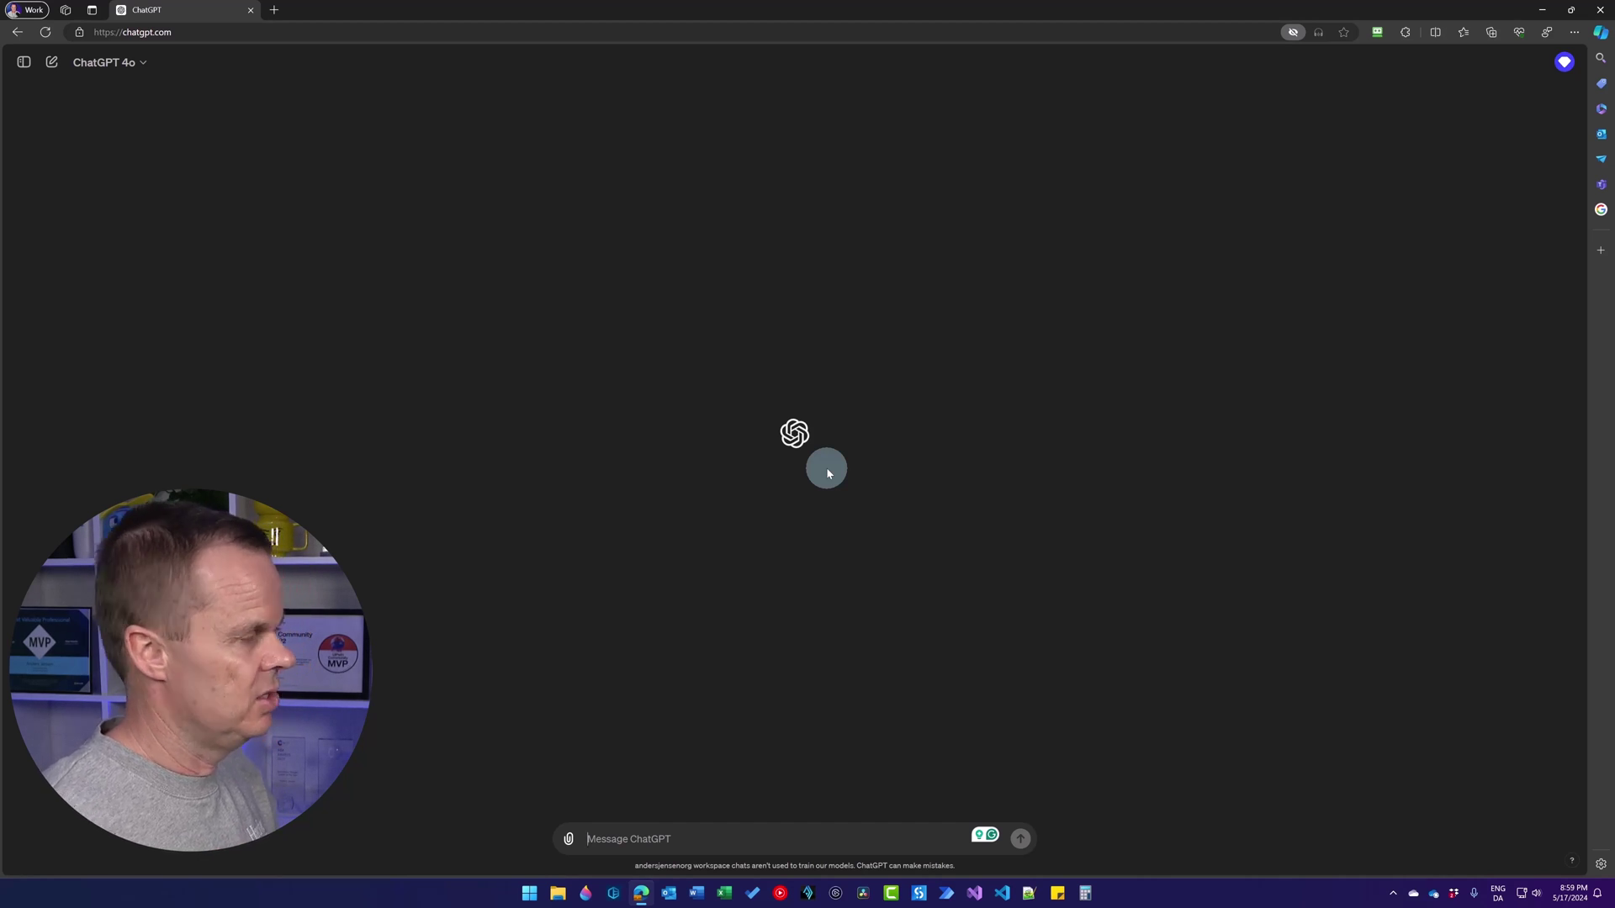
Write a prompt for a modern corporate office building exterior, aspect ratio 16:9, shot through a 17mm lens.
{"action": "type", "text": "Create an imag"}
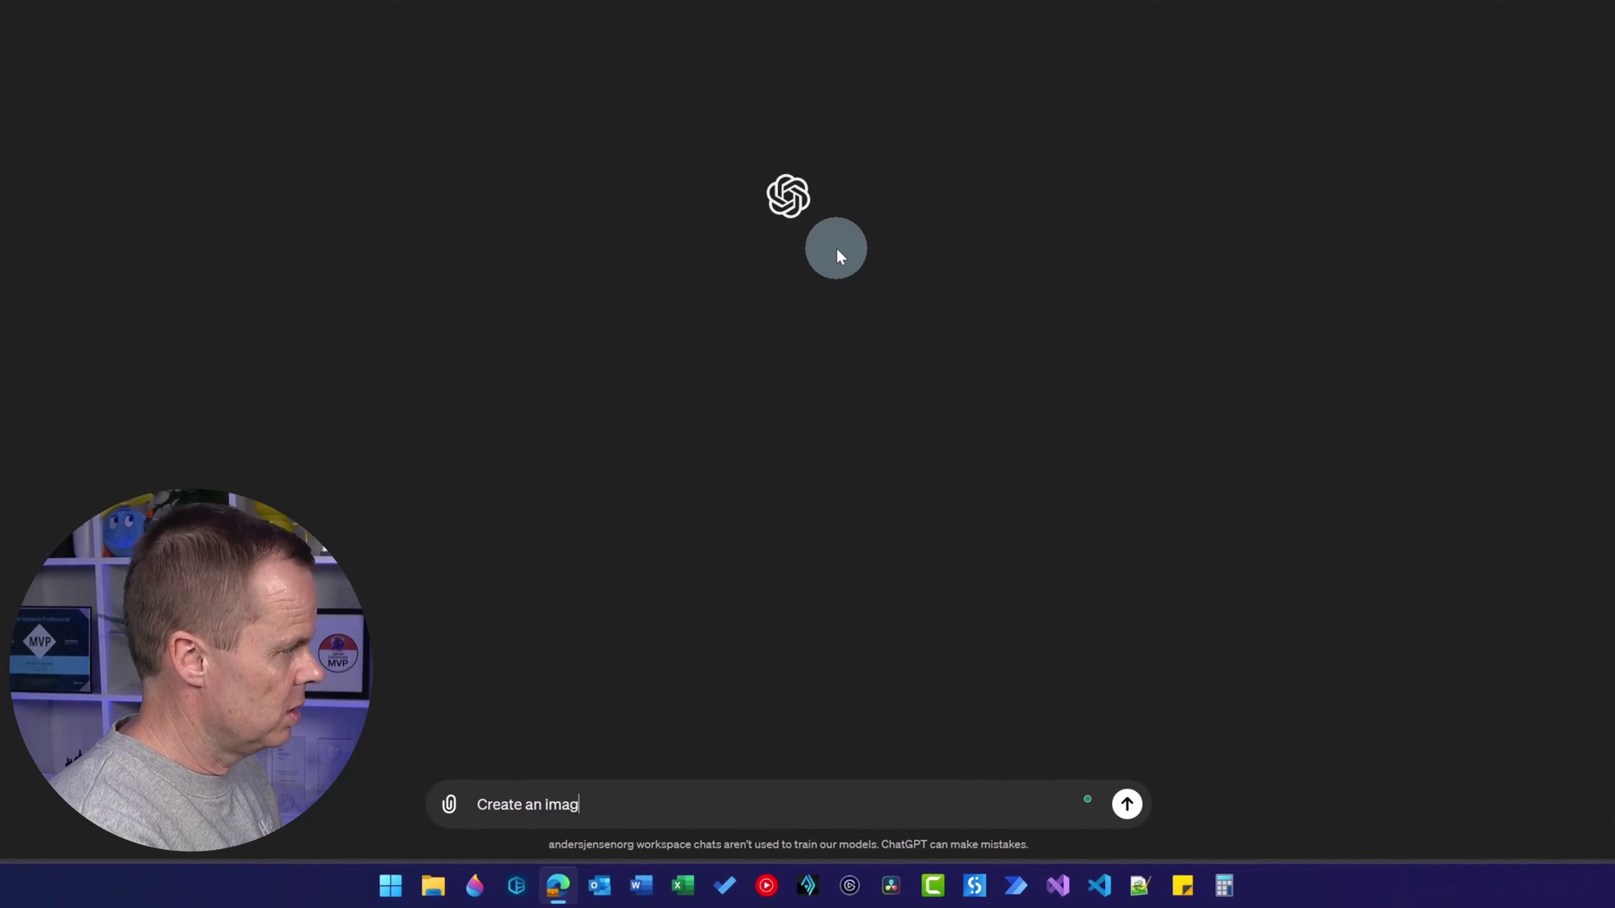
{"action": "type", "text": "e of t"}
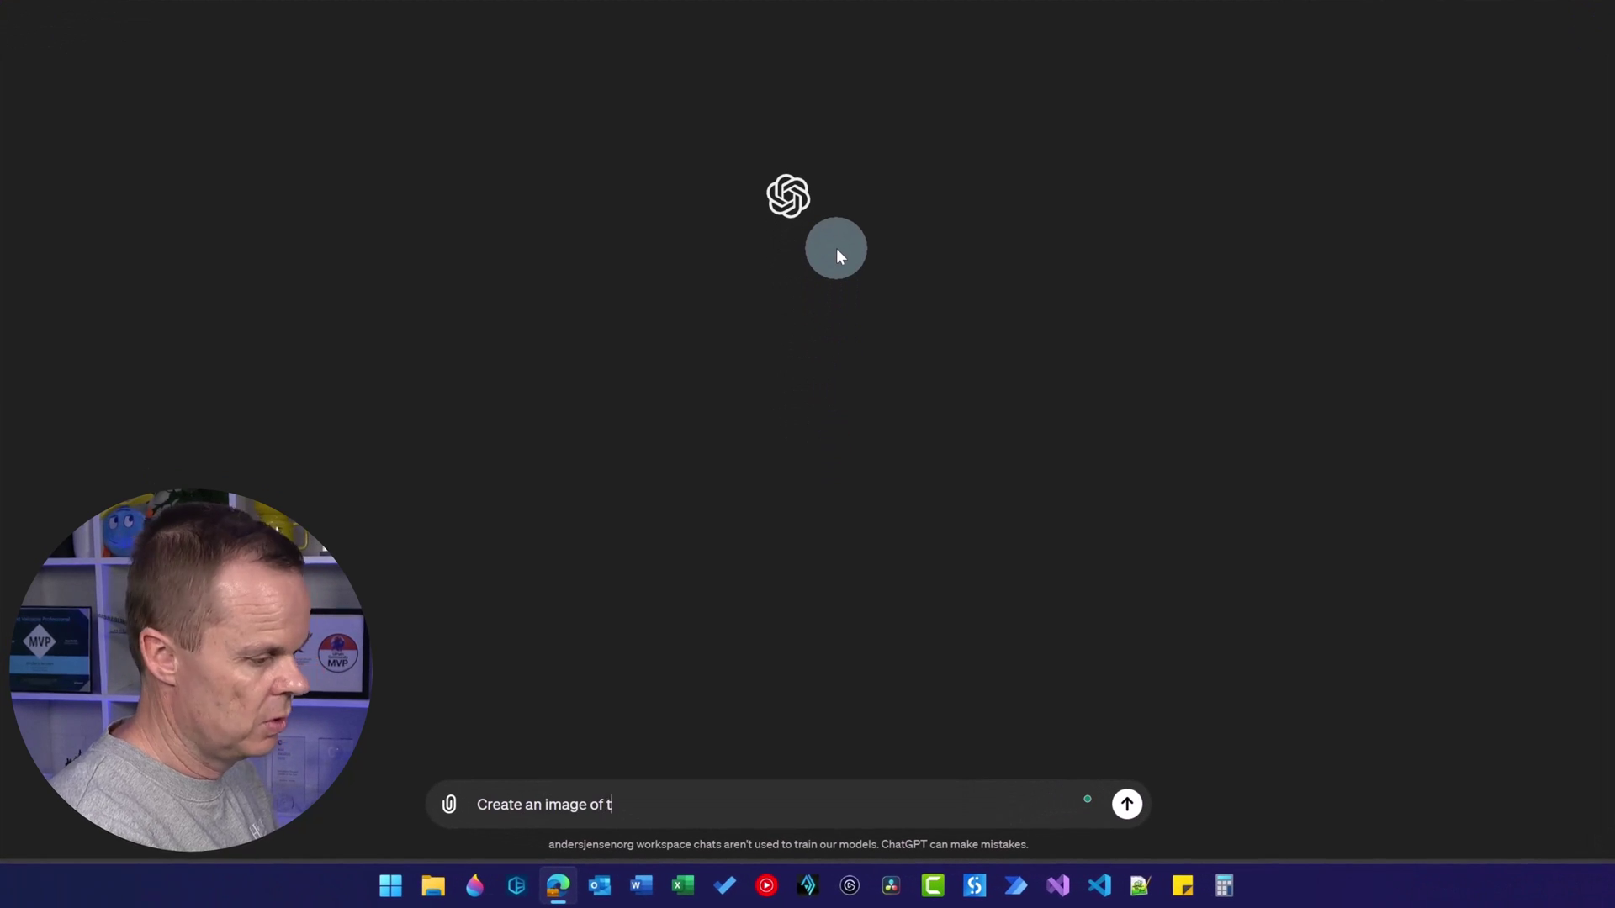
{"action": "type", "text": "he exterior"}
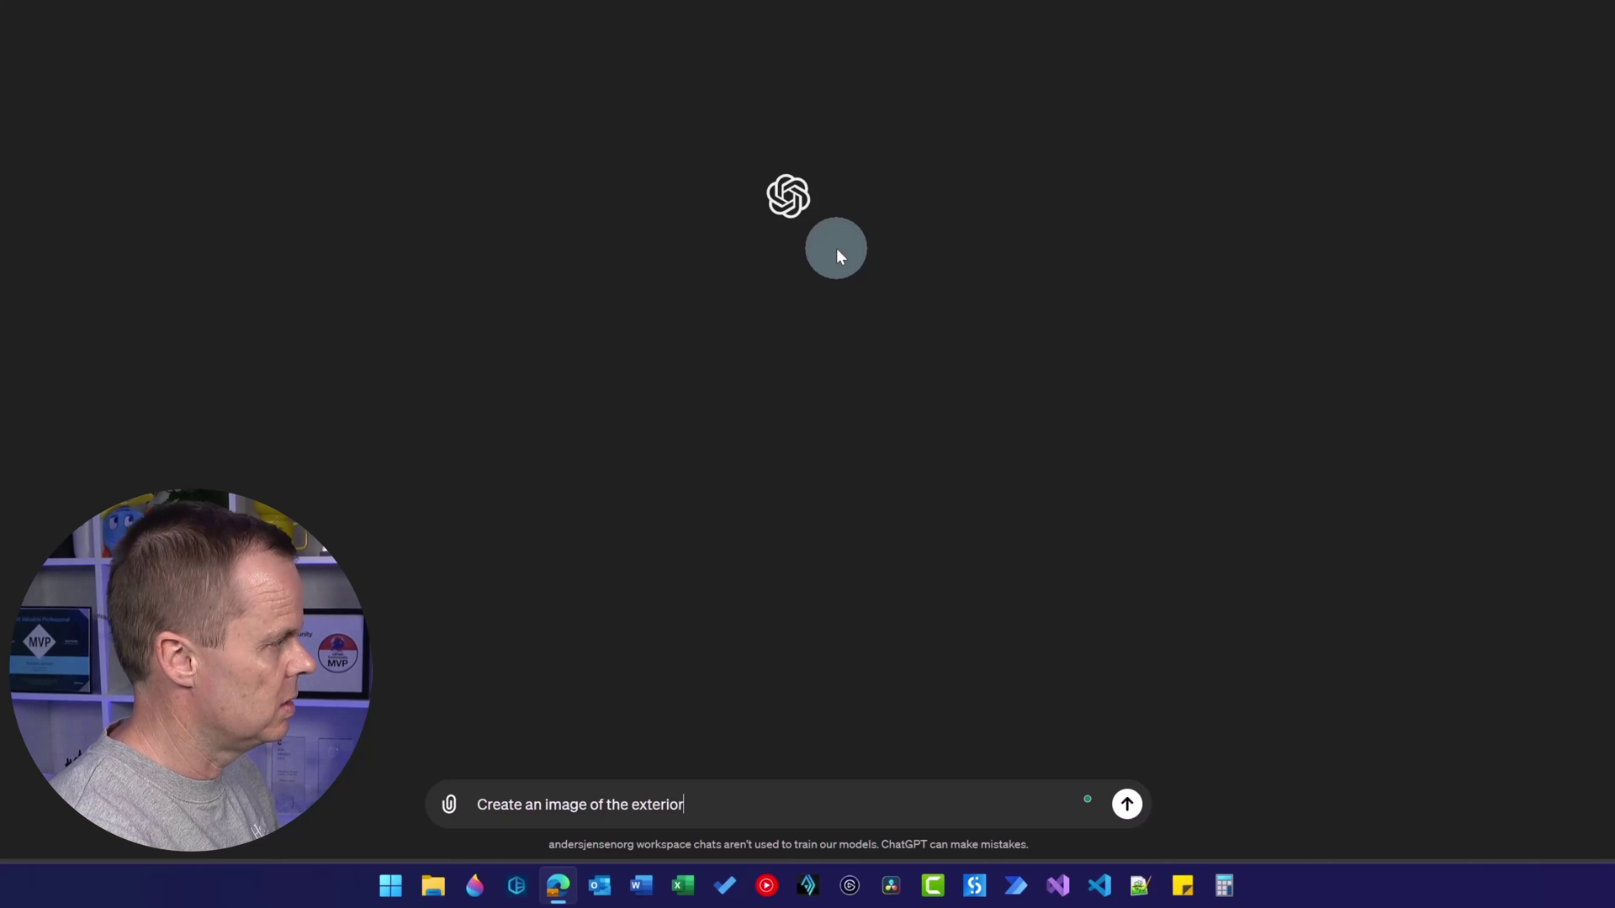
{"action": "type", "text": " view of a modern corporate office buildeng. aspect"}
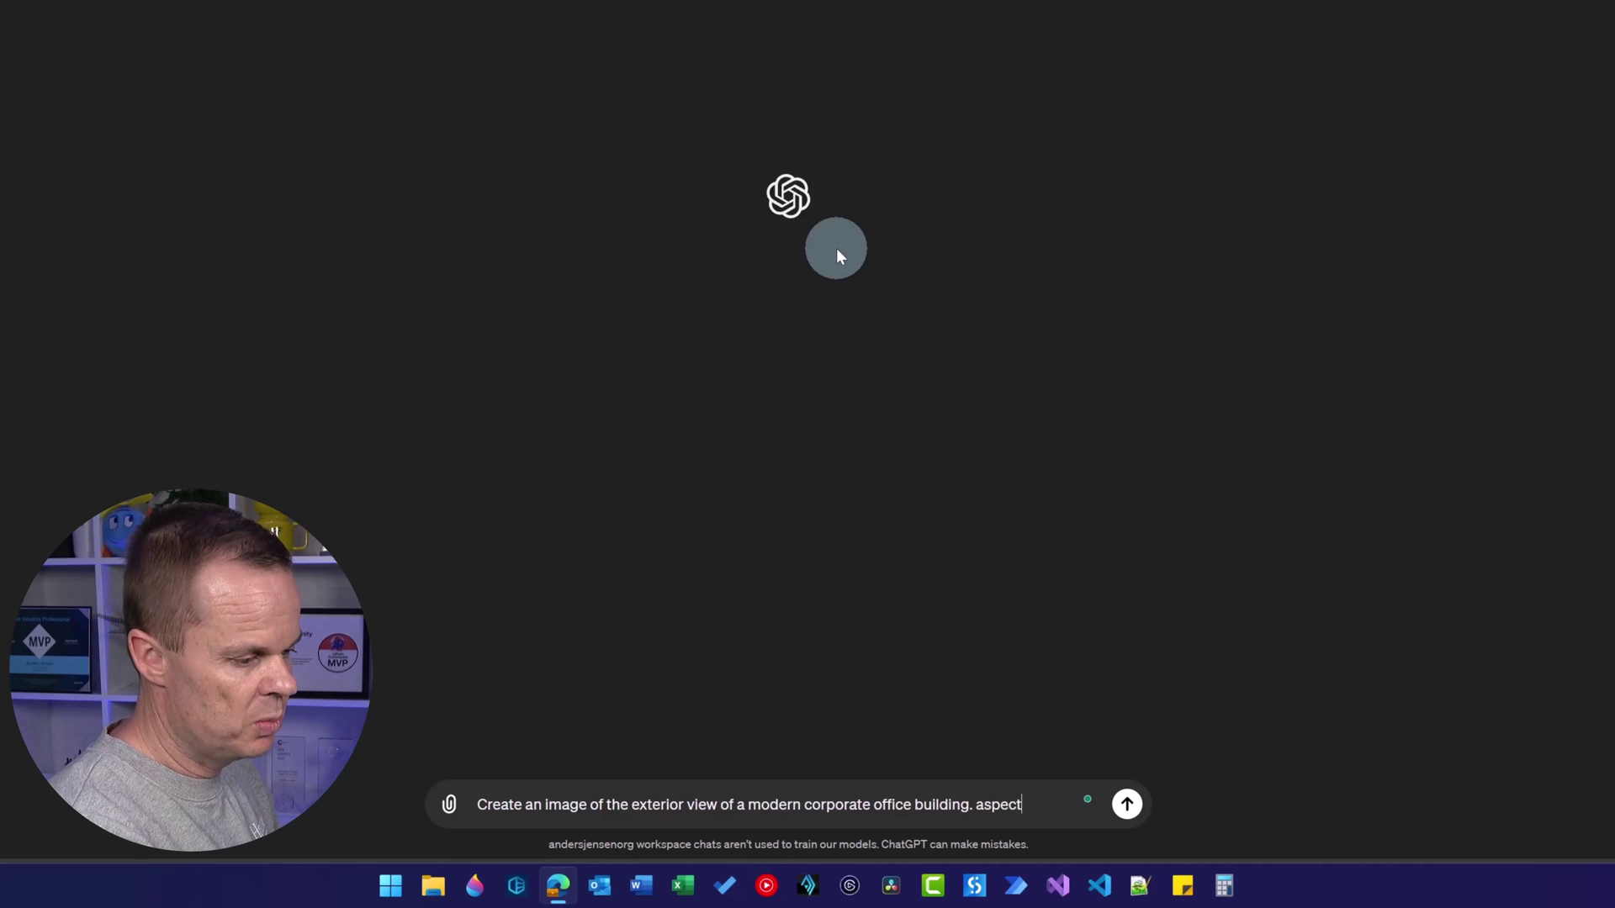
{"action": "key", "text": "BackSpace"}
{"action": "key", "text": "BackSpace"}
{"action": "key", "text": "BackSpace"}
{"action": "key", "text": "BackSpace"}
{"action": "key", "text": "BackSpace"}
{"action": "key", "text": "BackSpace"}
{"action": "type", "text": "Aspec"}
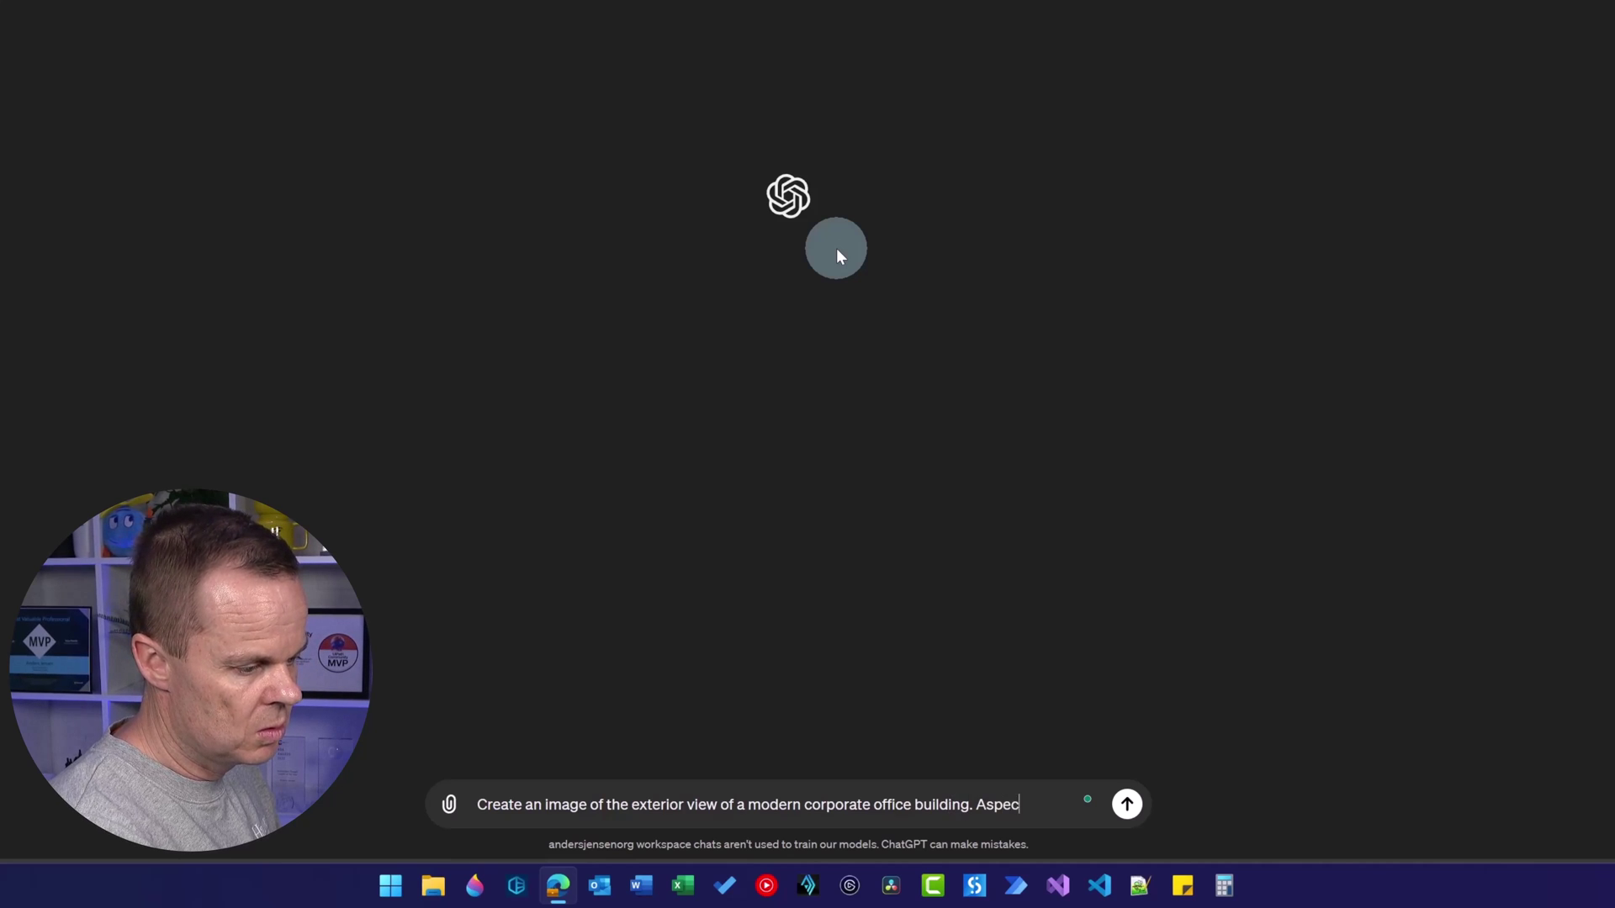
{"action": "type", "text": "t ratio 16:9"}
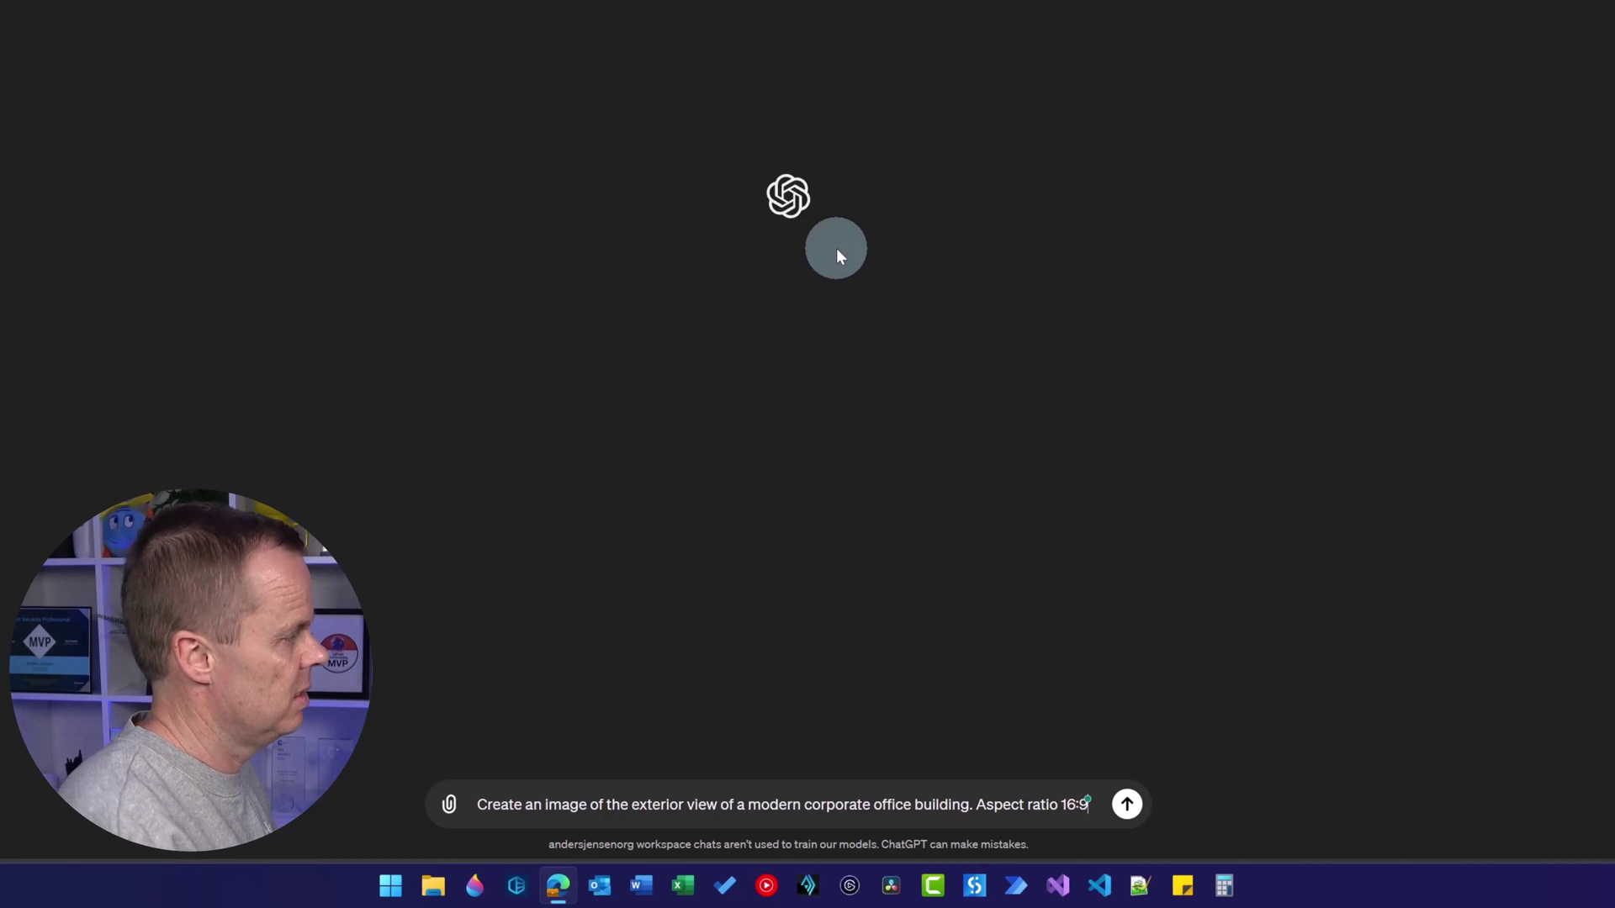
{"action": "type", "text": "."}
{"action": "key", "text": "shift+Return"}
{"action": "type", "text": "Capt"}
{"action": "key", "text": "BackSpace"}
{"action": "type", "text": "ptured "}
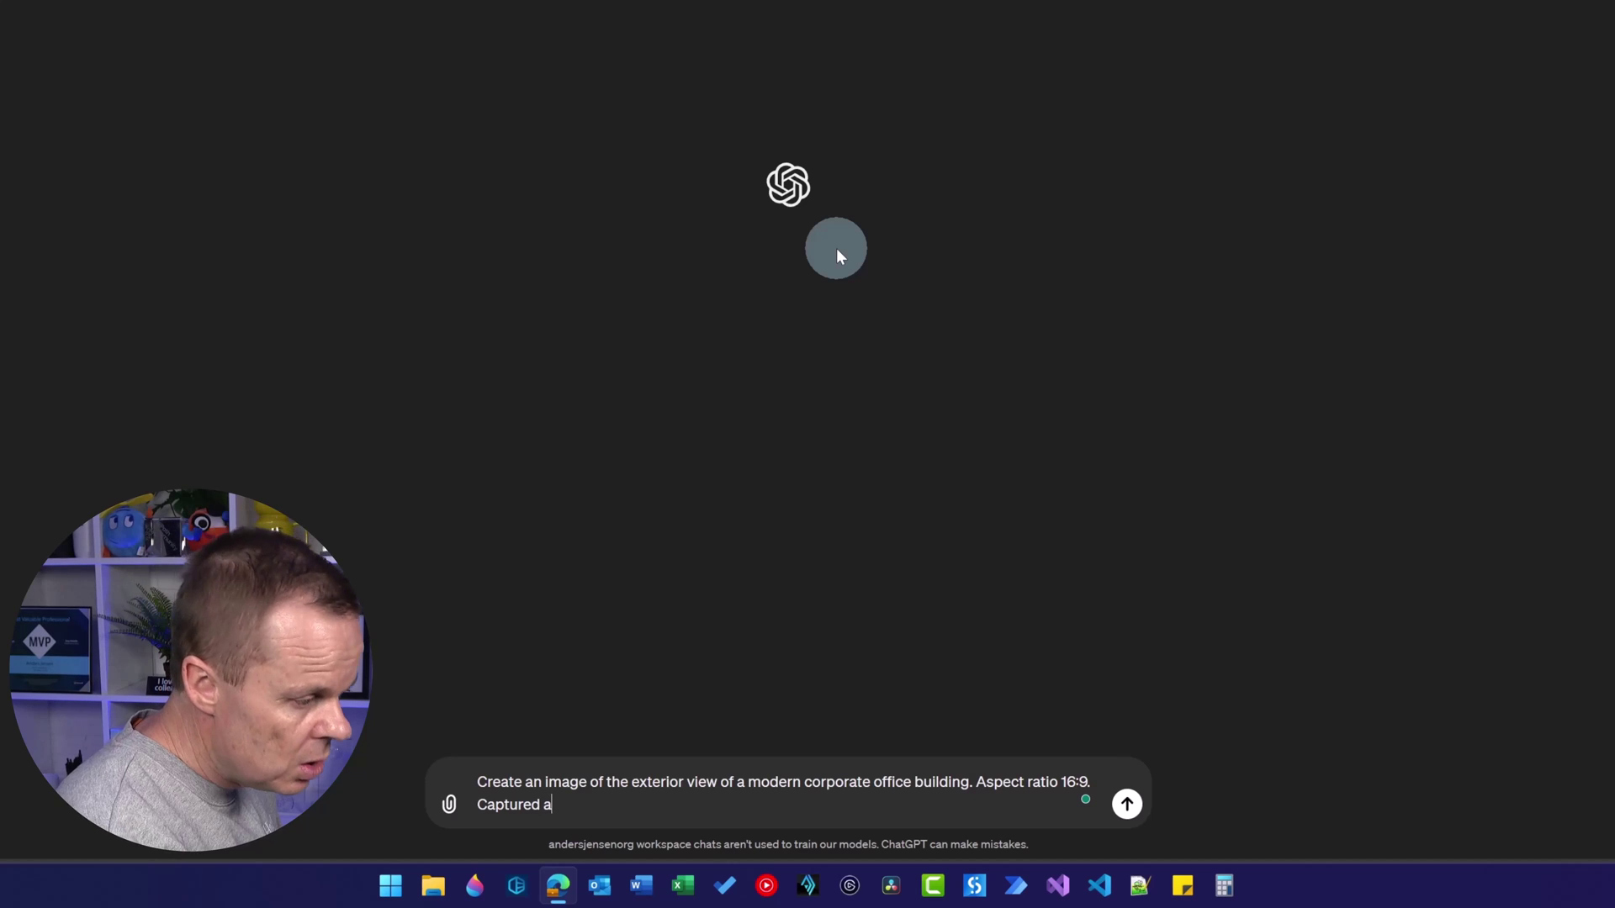
{"action": "type", "text": "as if through"}
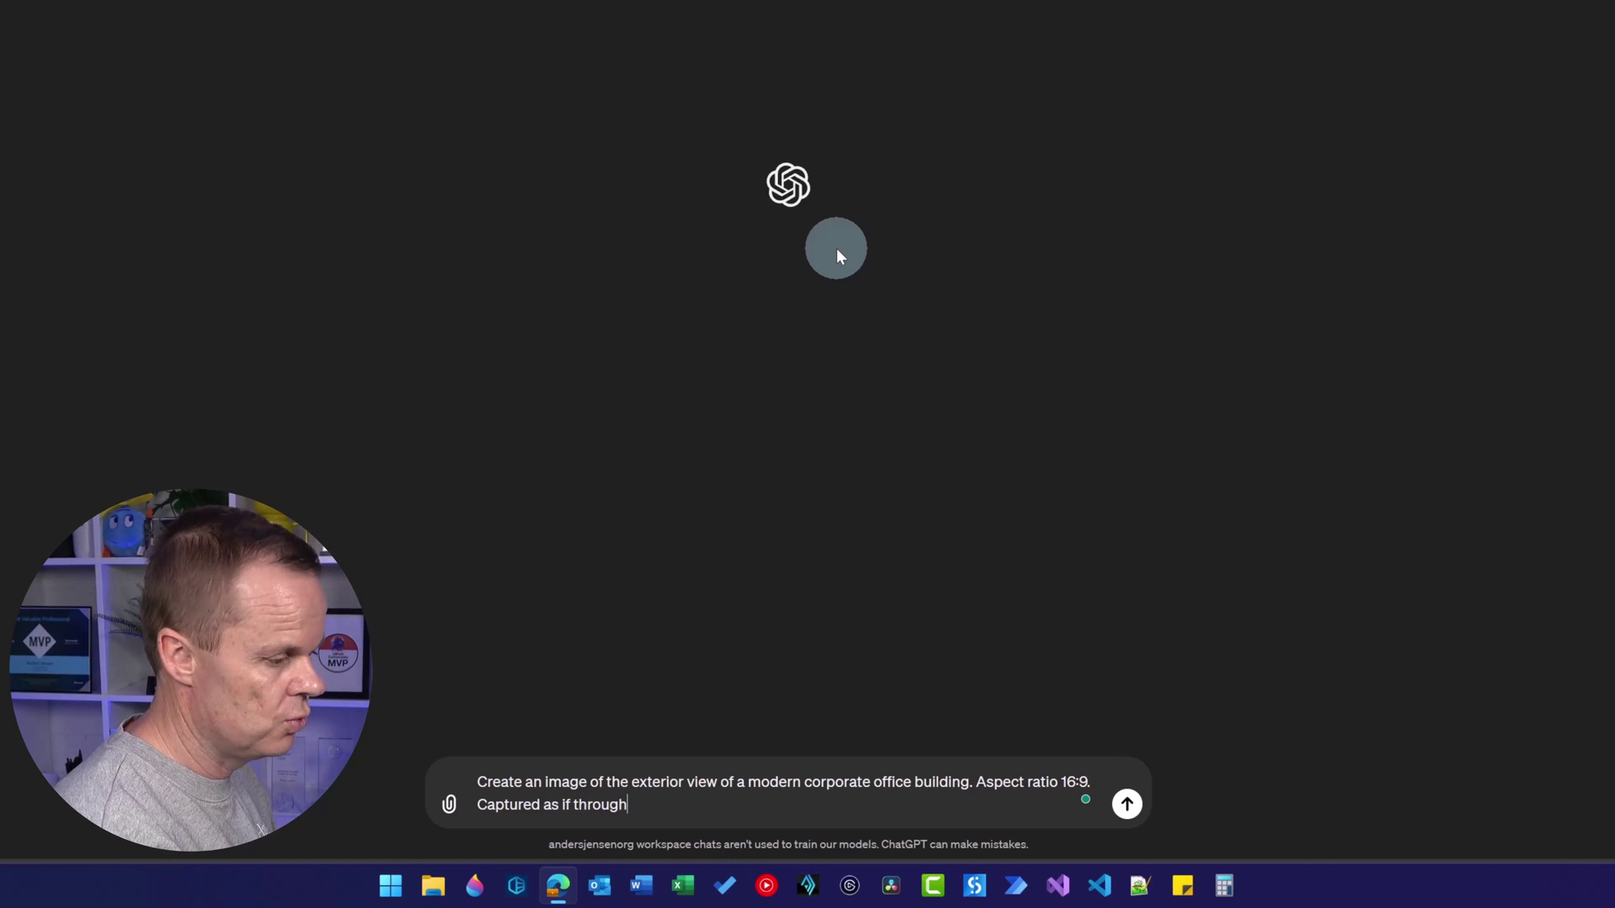
{"action": "type", "text": " a 17mm"}
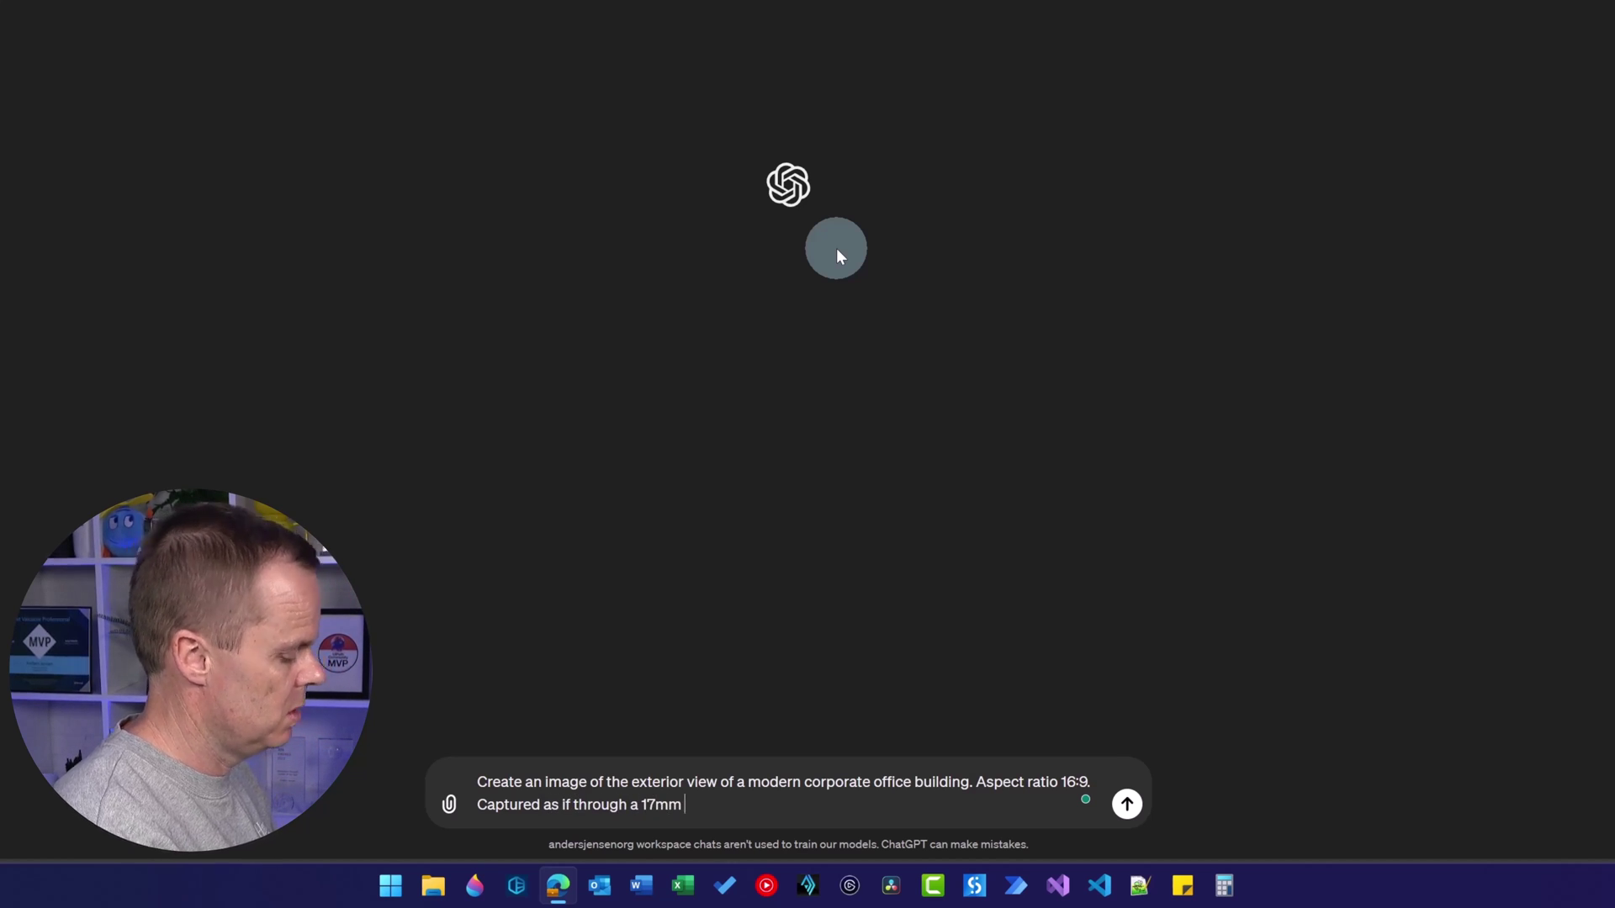
{"action": "type", "text": "/1.8 lens"}
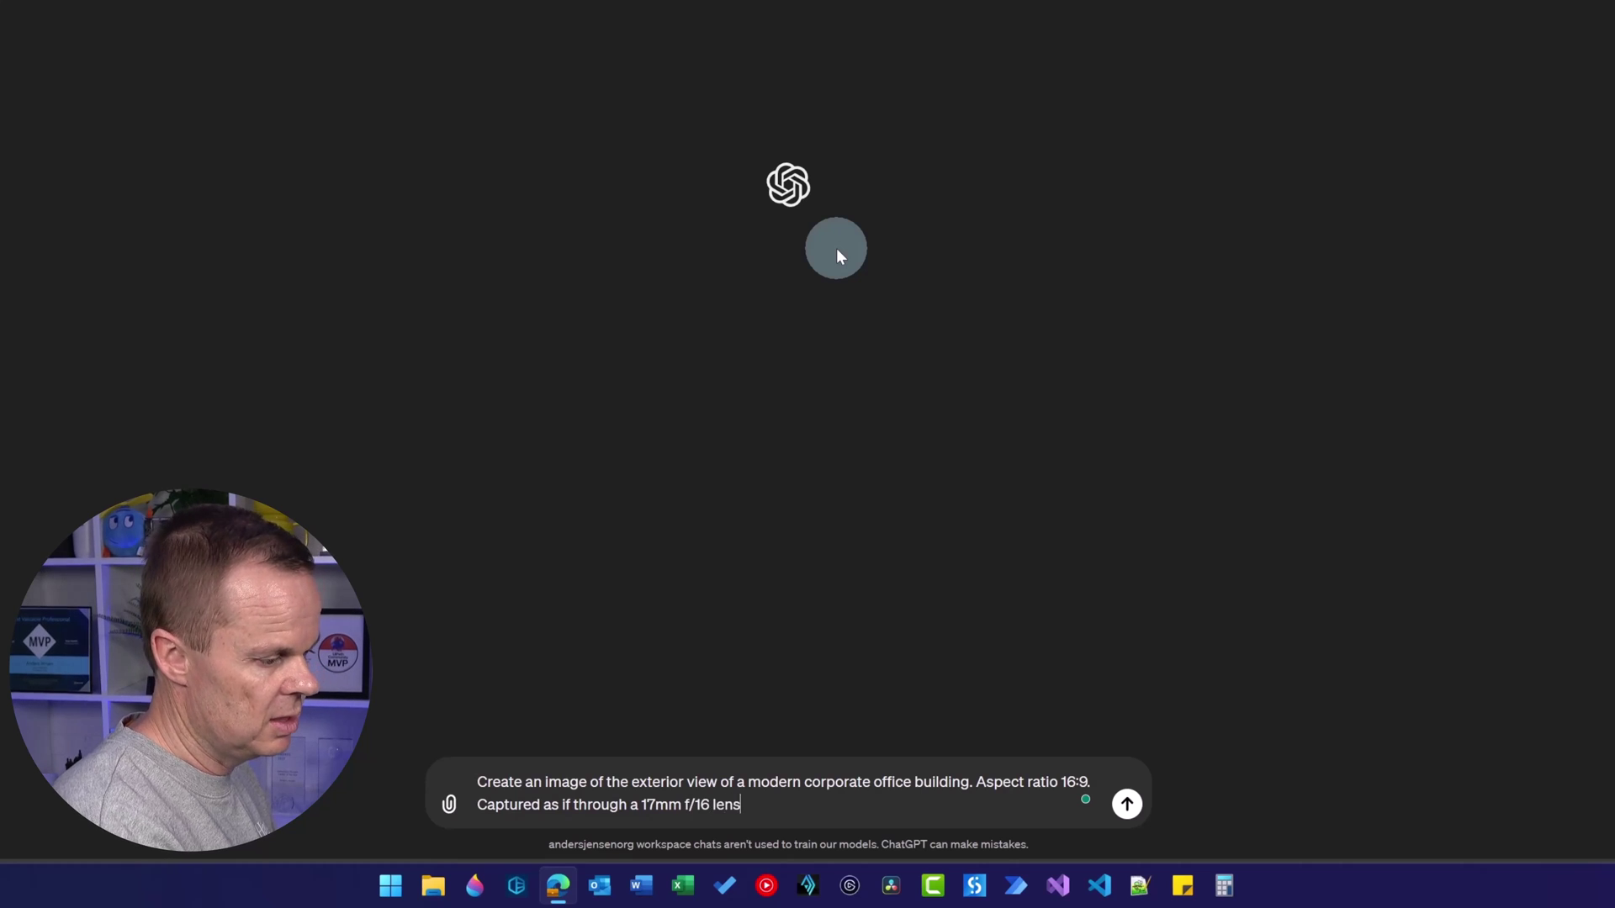
Send the office building request and view the generated image full size.
{"action": "key", "text": "Return"}
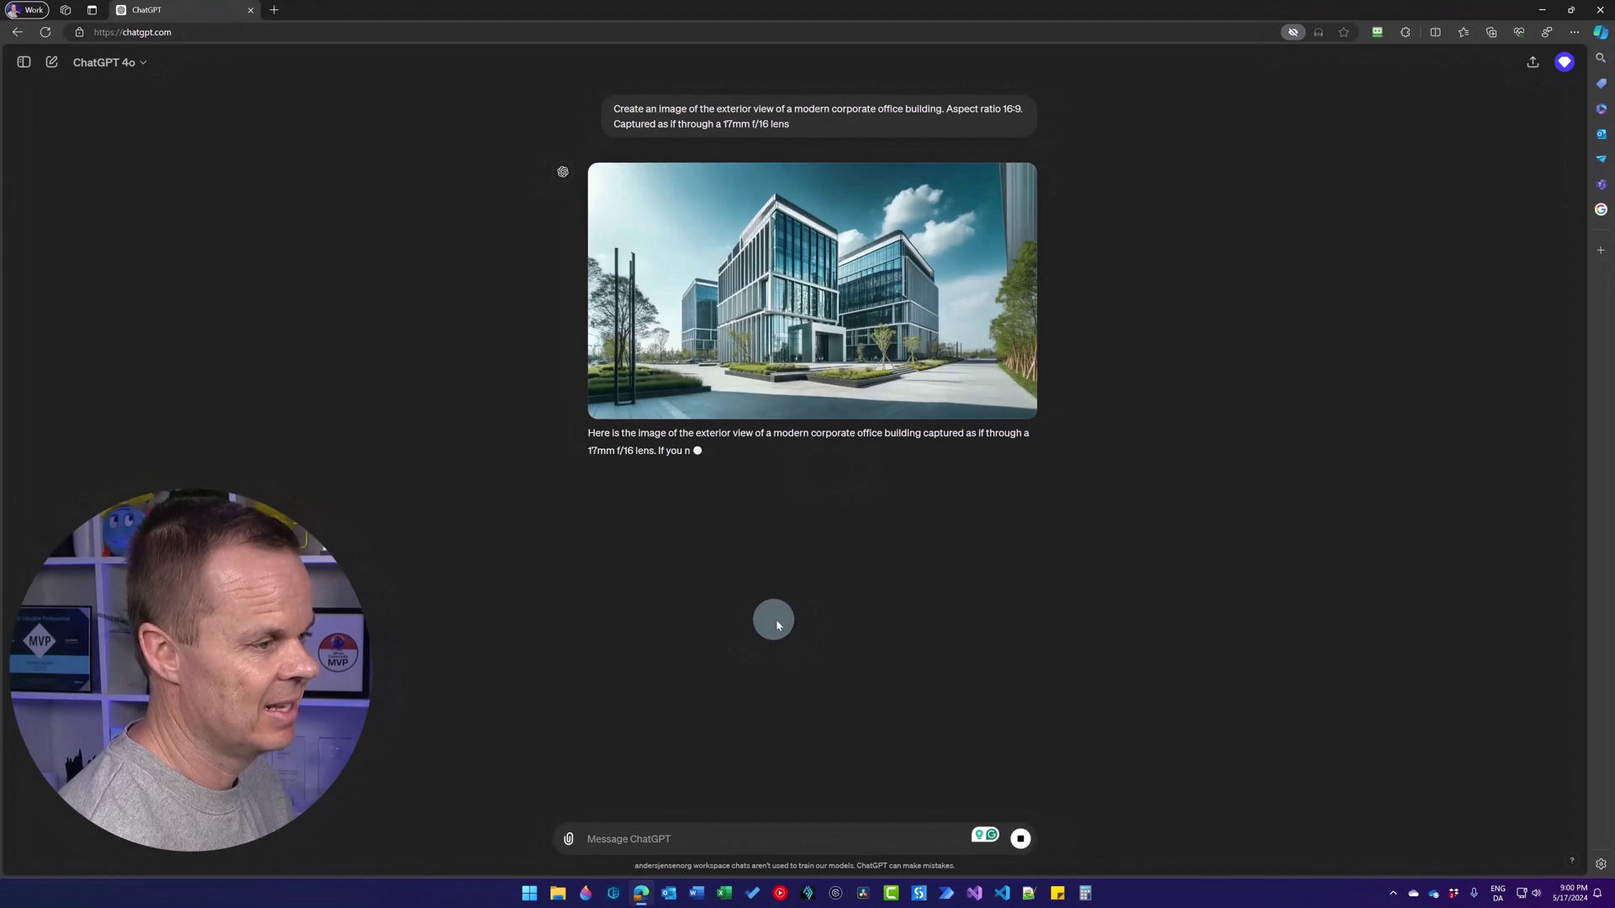
{"action": "left_click", "coordinate": [853, 318]}
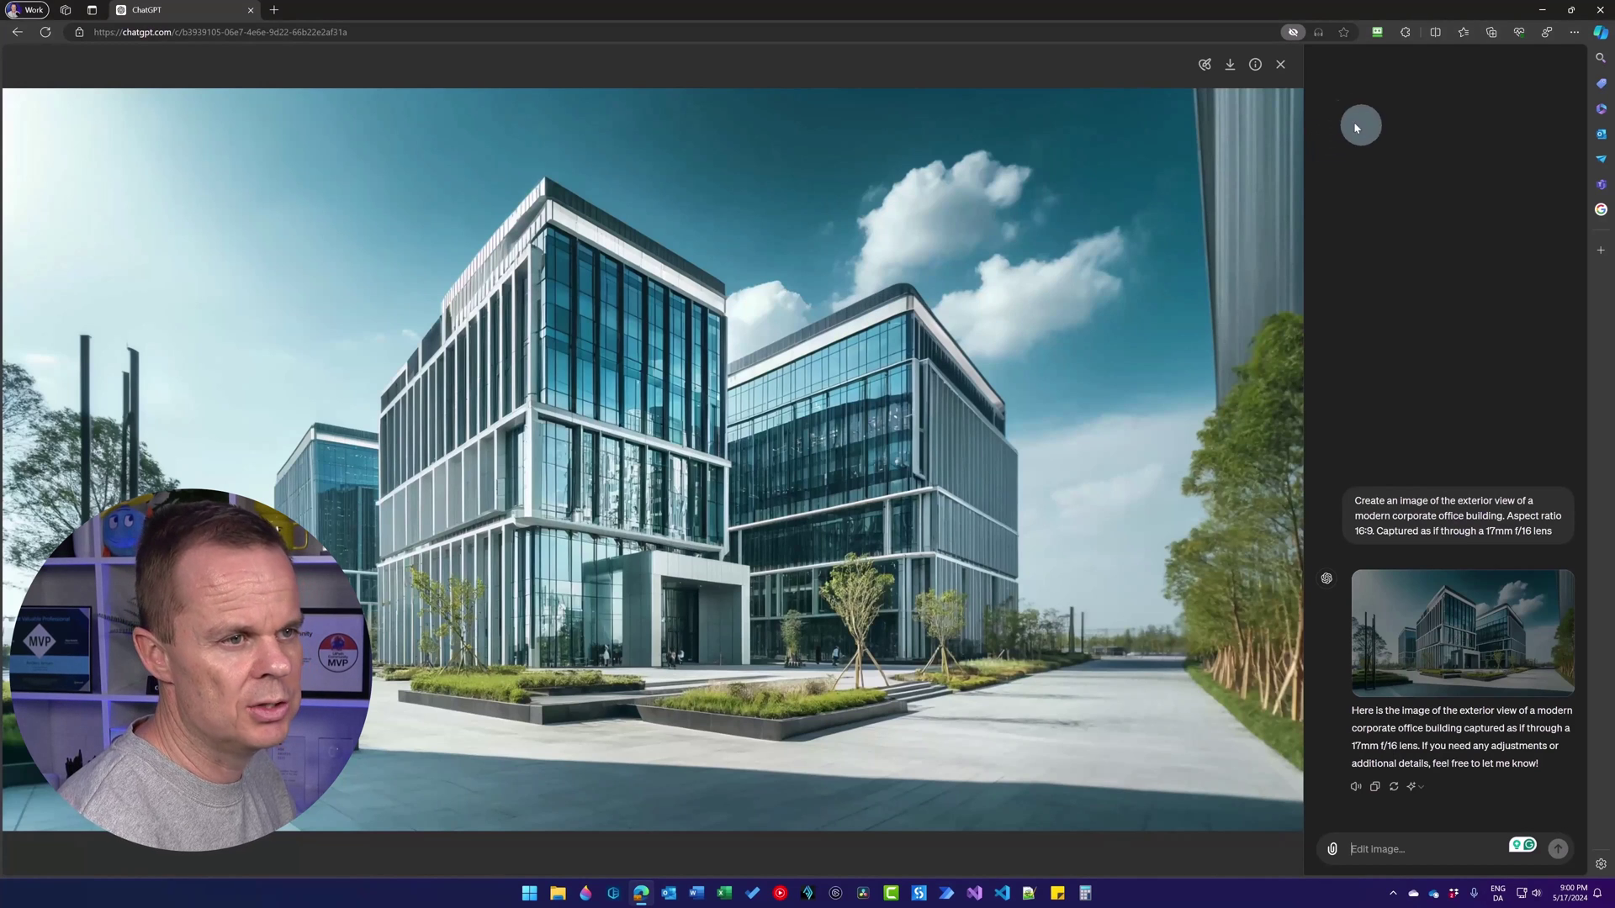
{"action": "left_click", "coordinate": [1278, 64]}
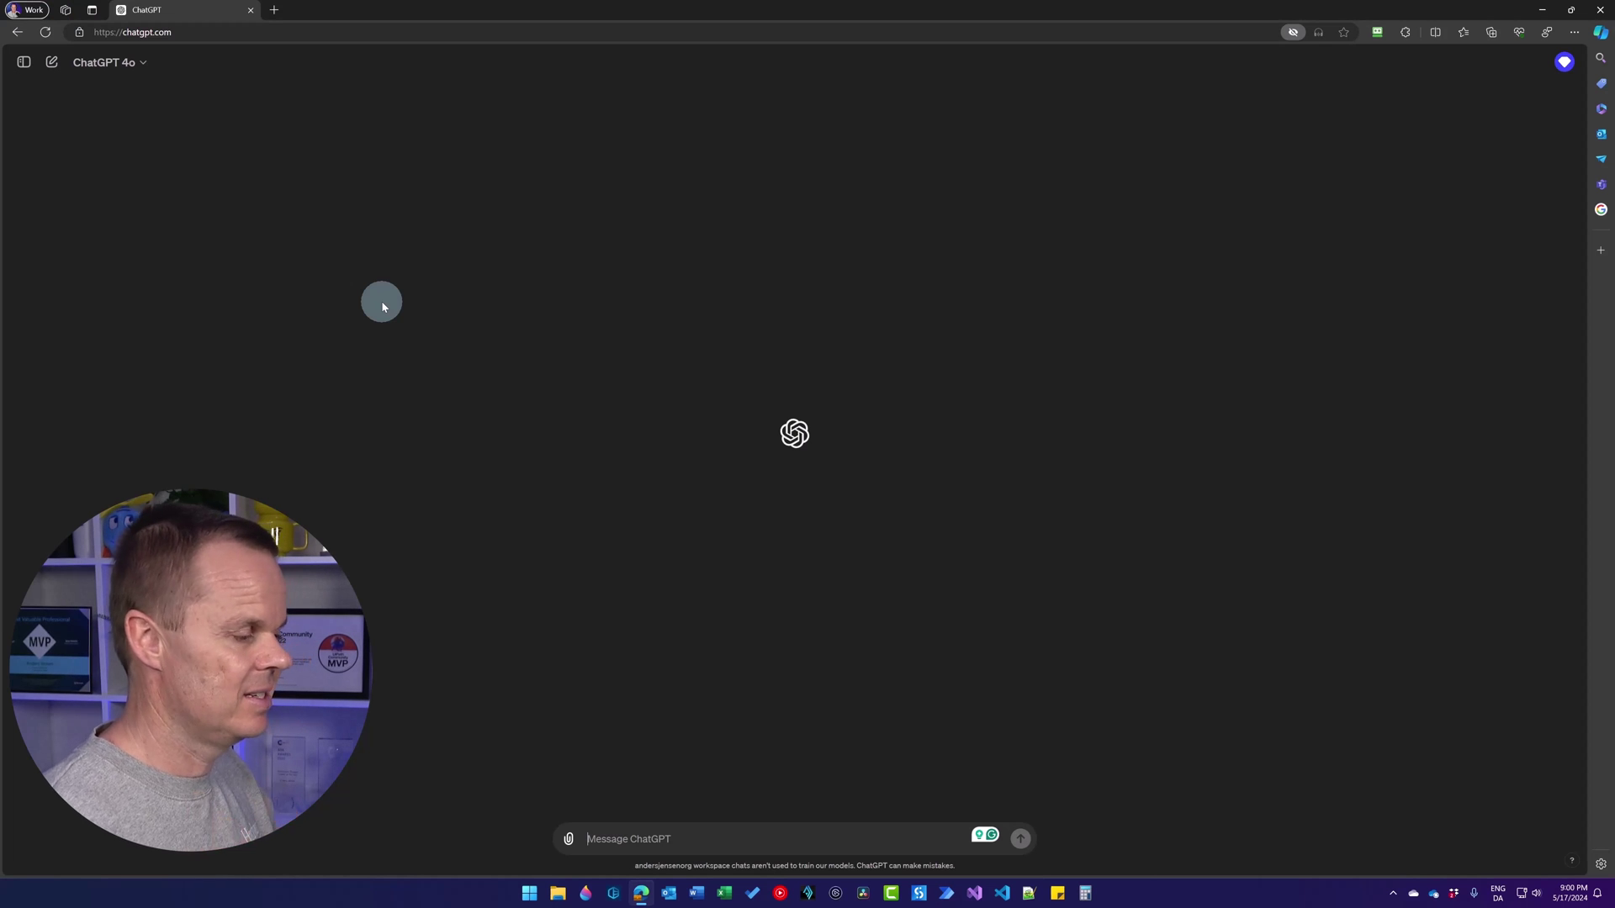
Ask ChatGPT to 'Create an image of a watermelon'.
{"action": "type", "text": "Create "}
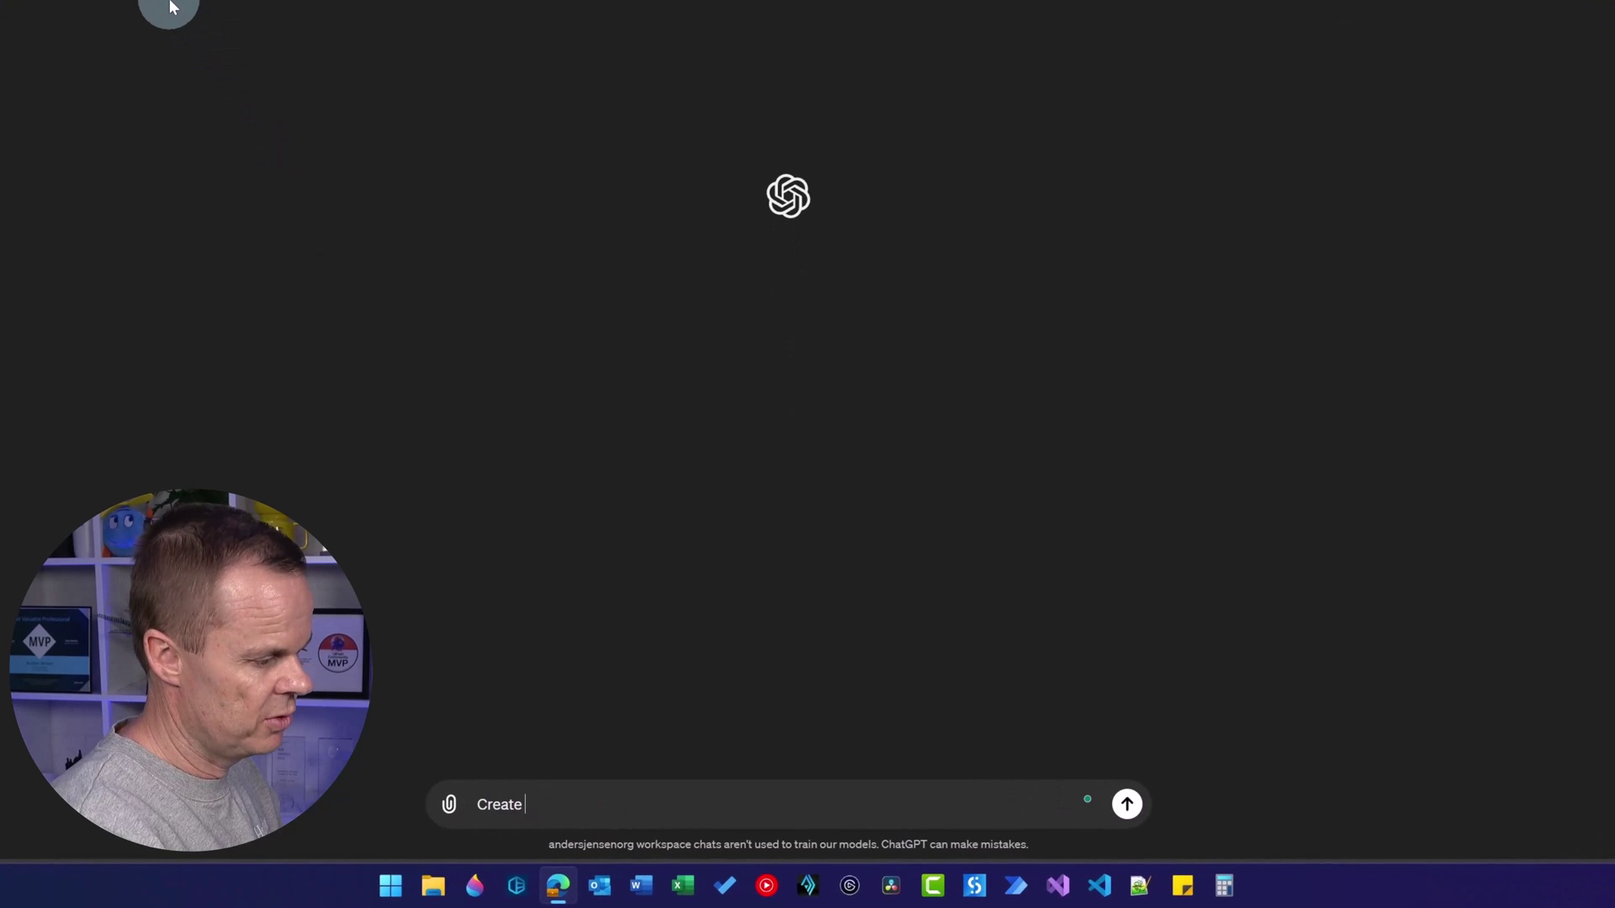
{"action": "type", "text": "an image of a watermelon"}
{"action": "key", "text": "Return"}
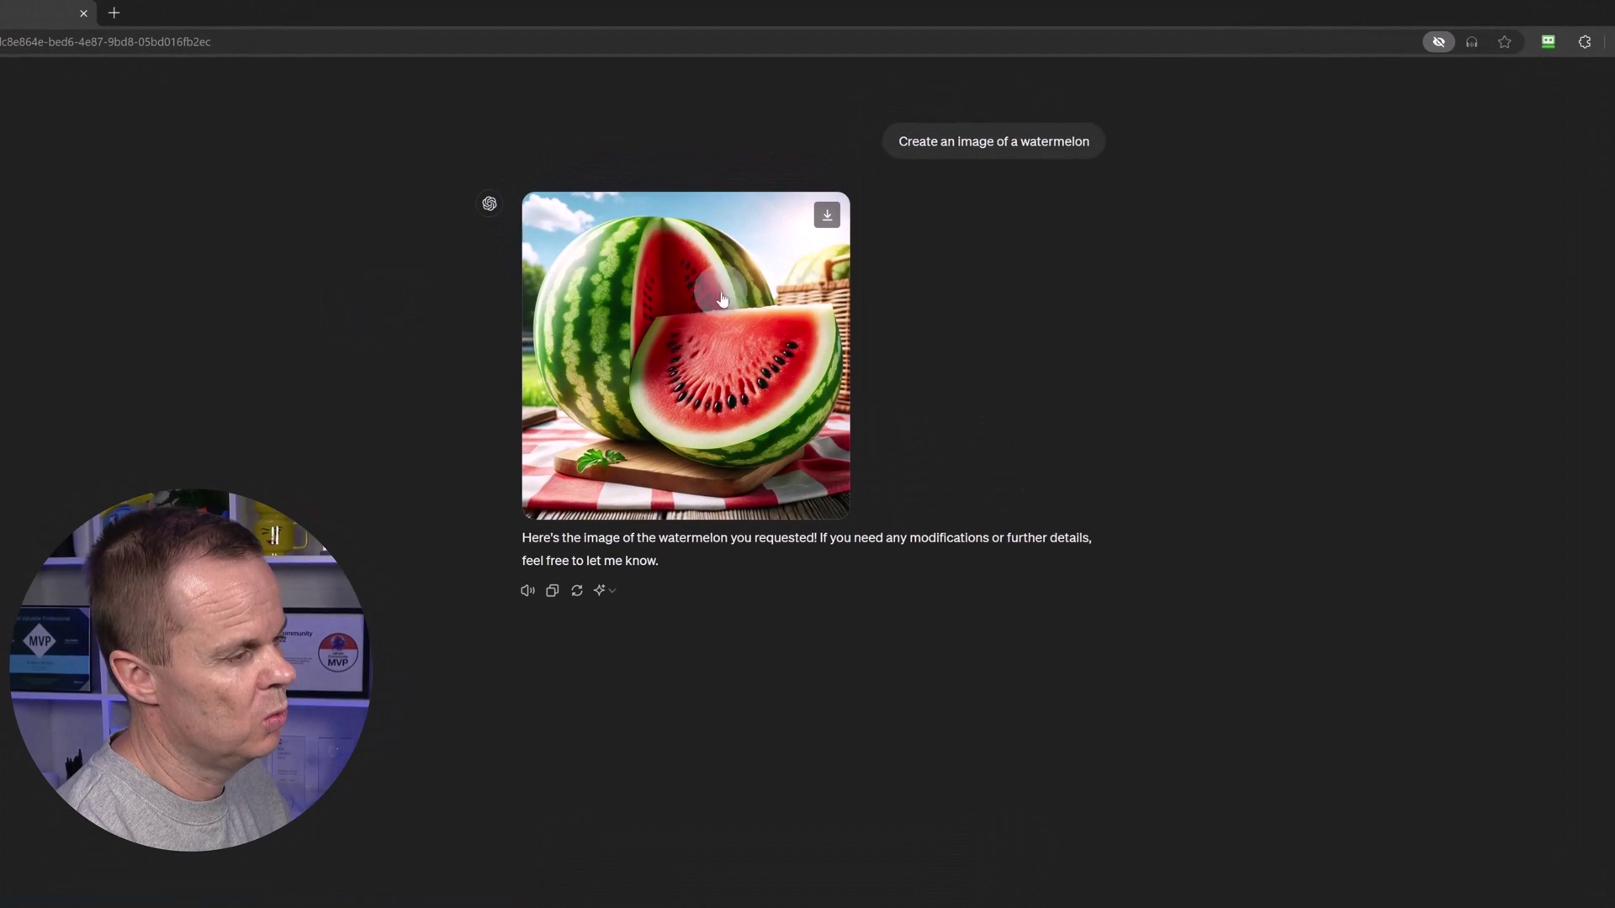
{"action": "mouse_move", "coordinate": [883, 137]}
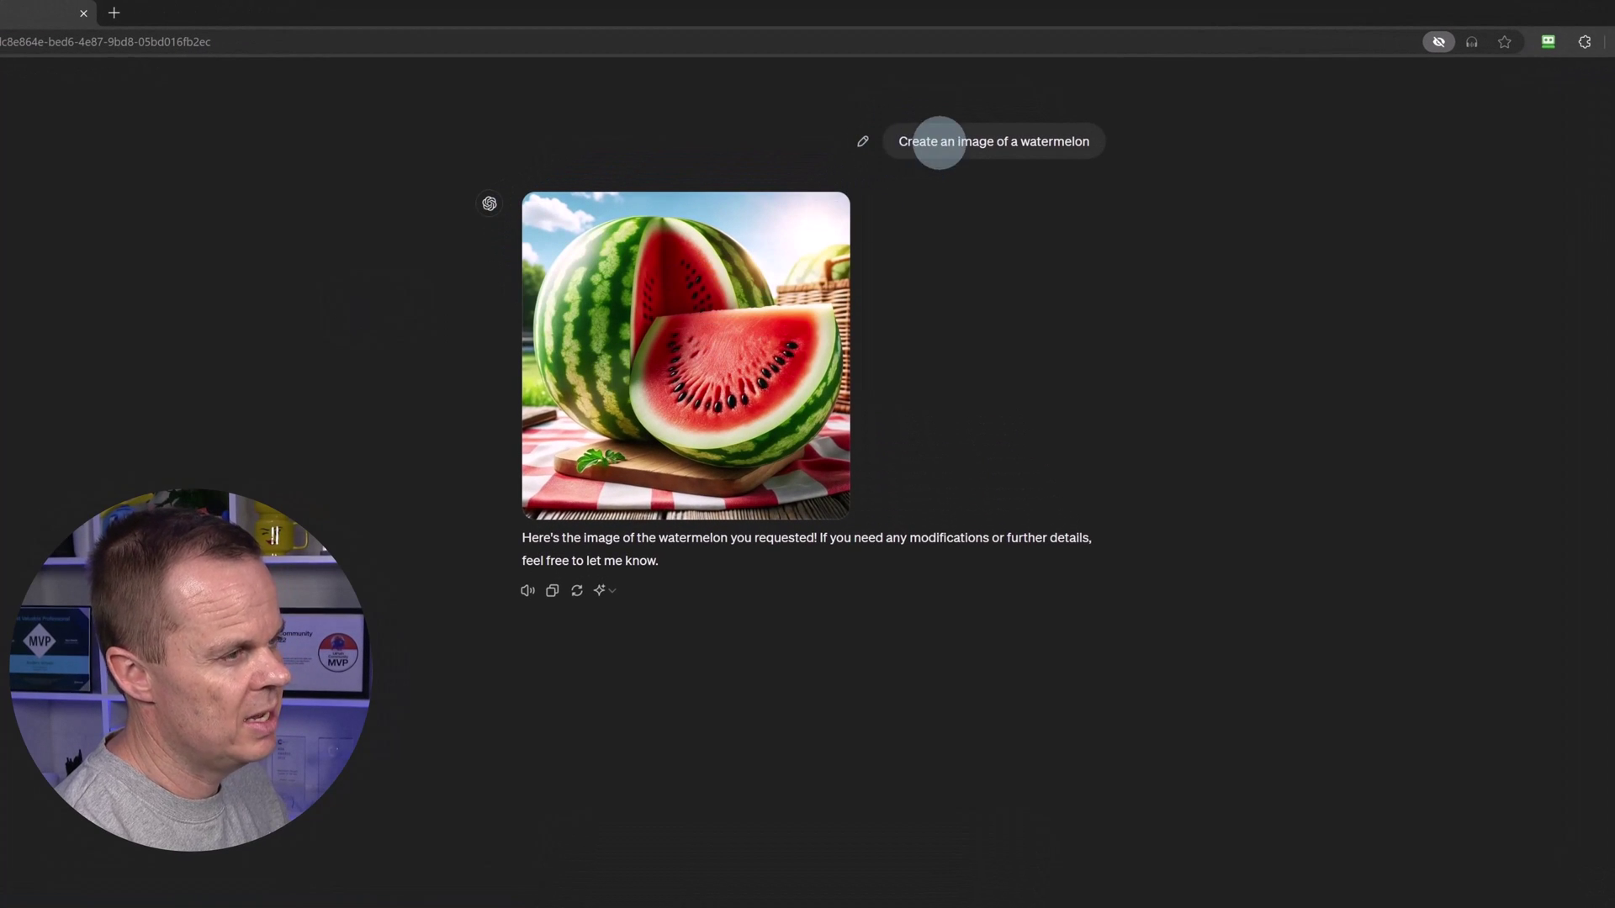
Append 'inspired by impressionism' to the watermelon prompt, resend it, review the painting, and start a new chat.
{"action": "left_click", "coordinate": [867, 150]}
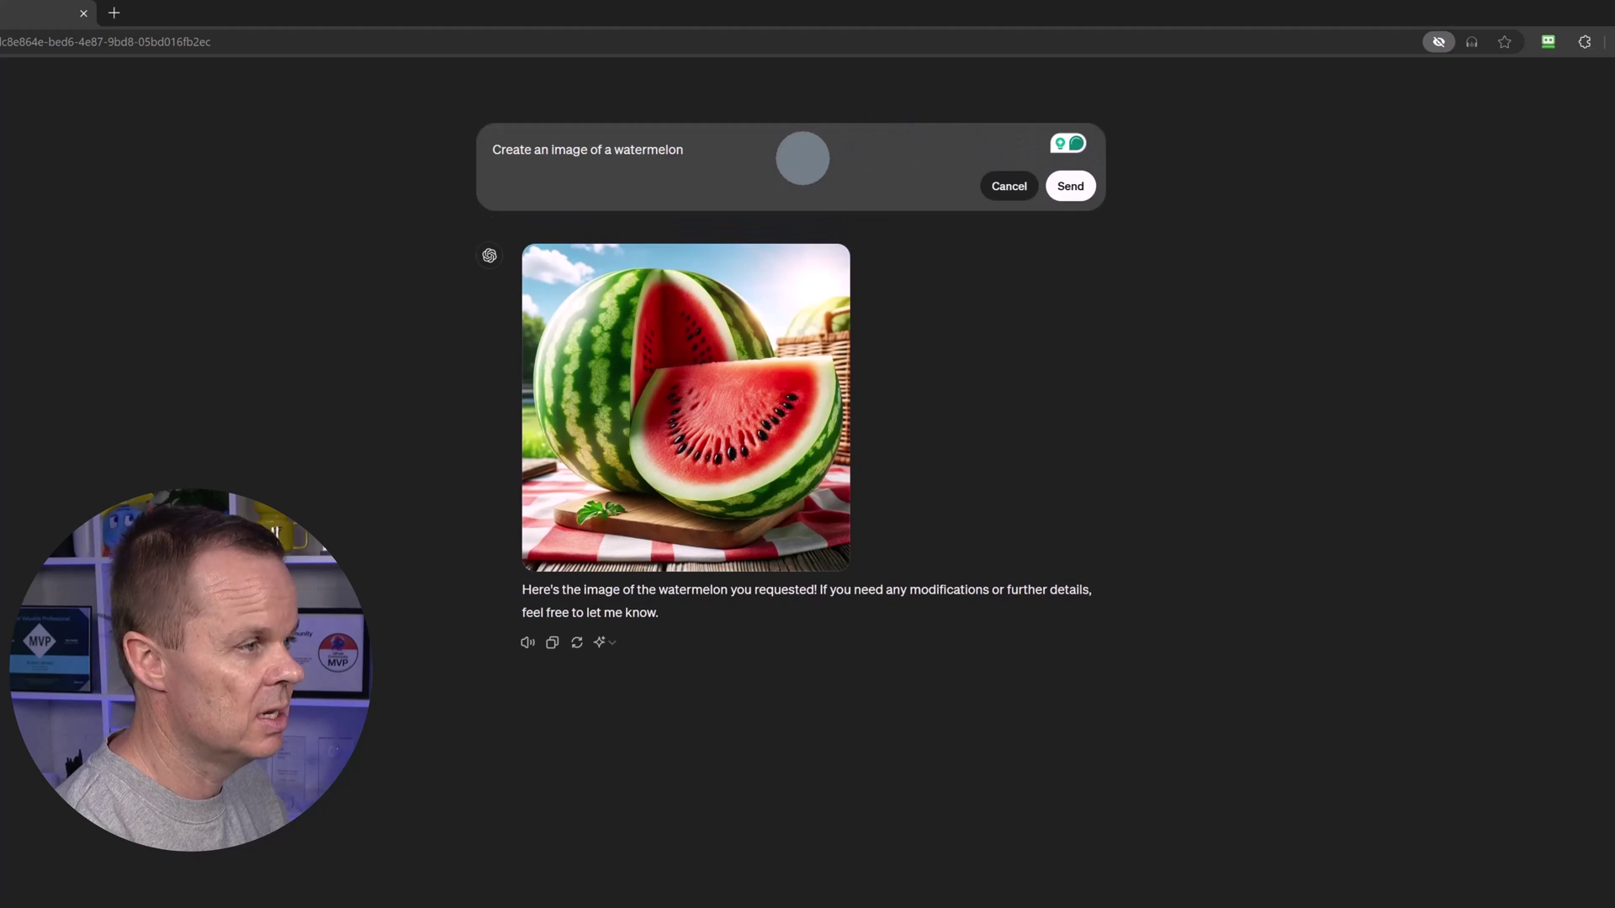
{"action": "type", "text": "i"}
{"action": "type", "text": "nspired "}
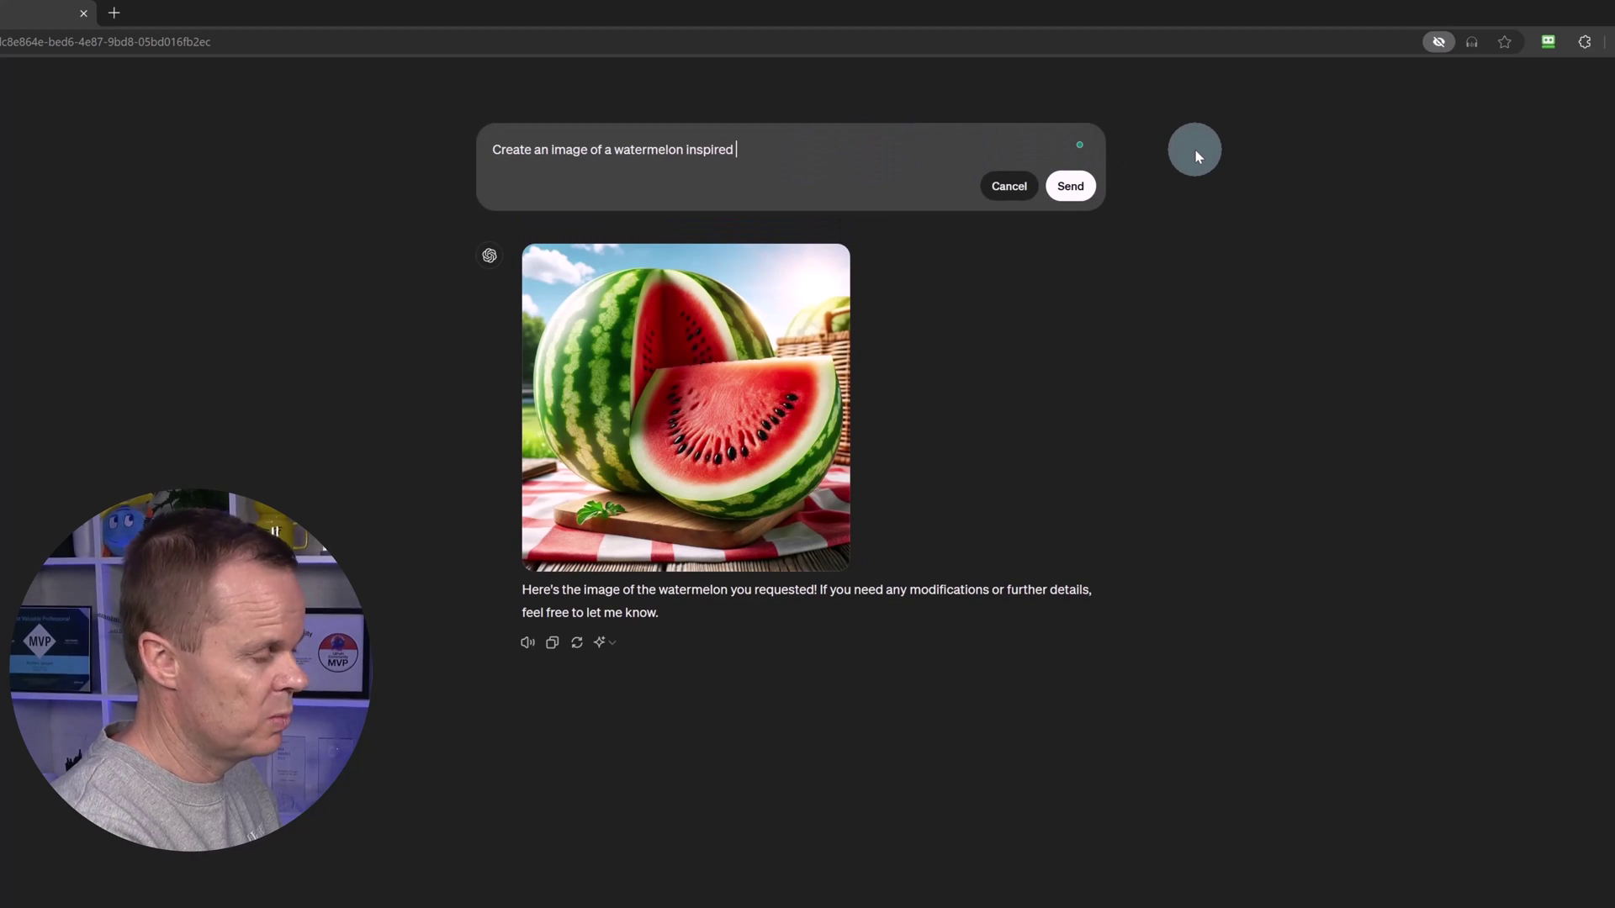
{"action": "type", "text": "by impressio"}
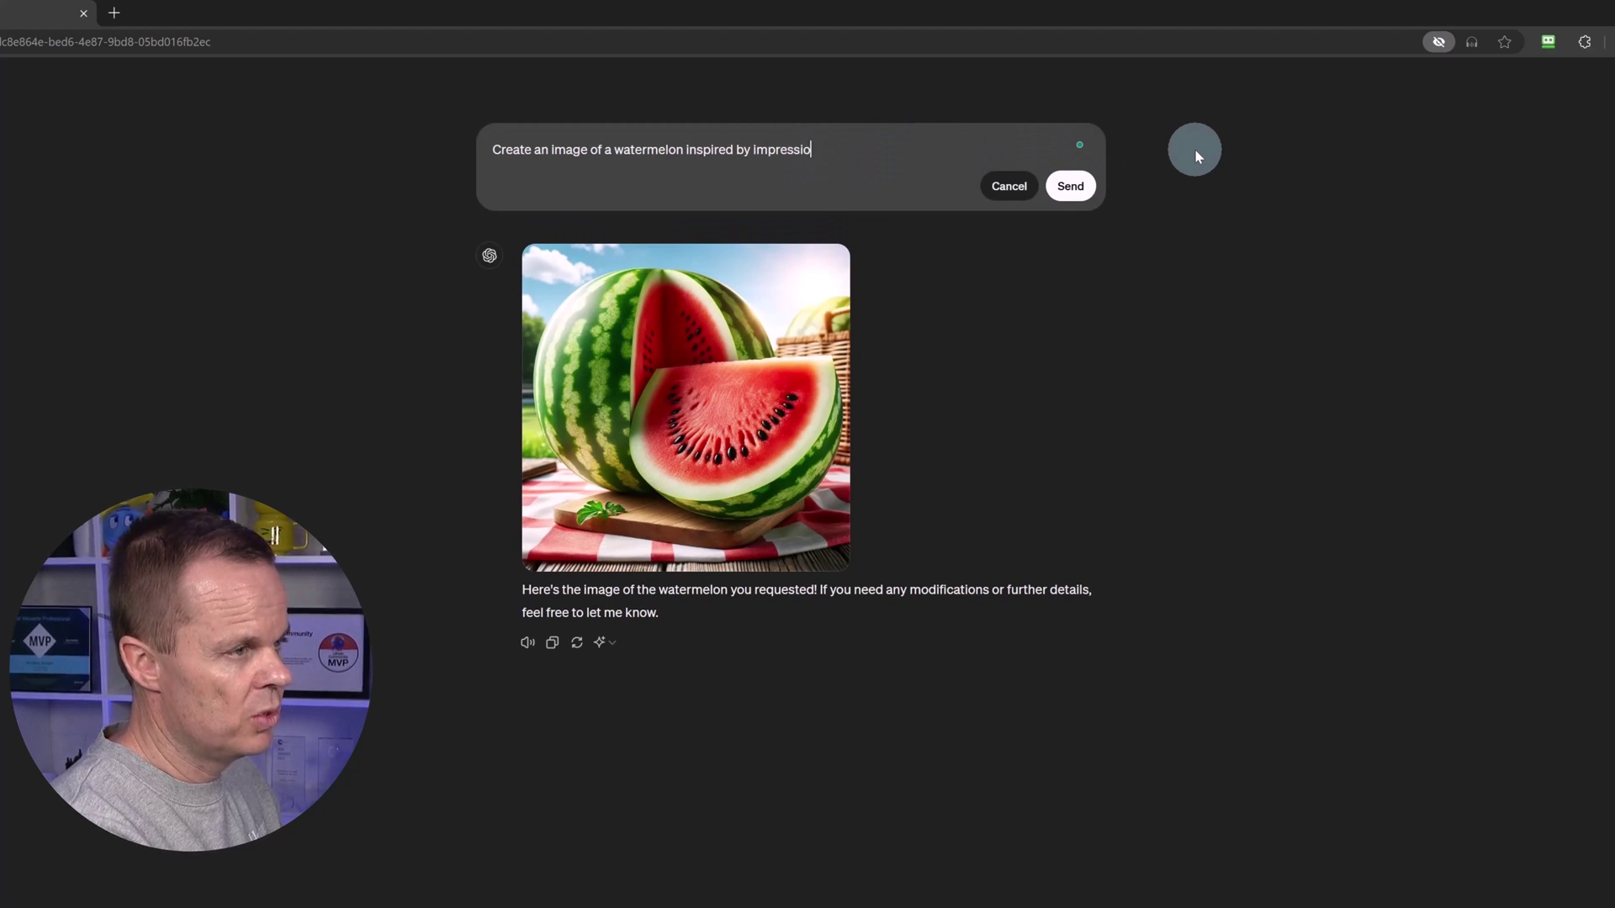
{"action": "type", "text": "nism"}
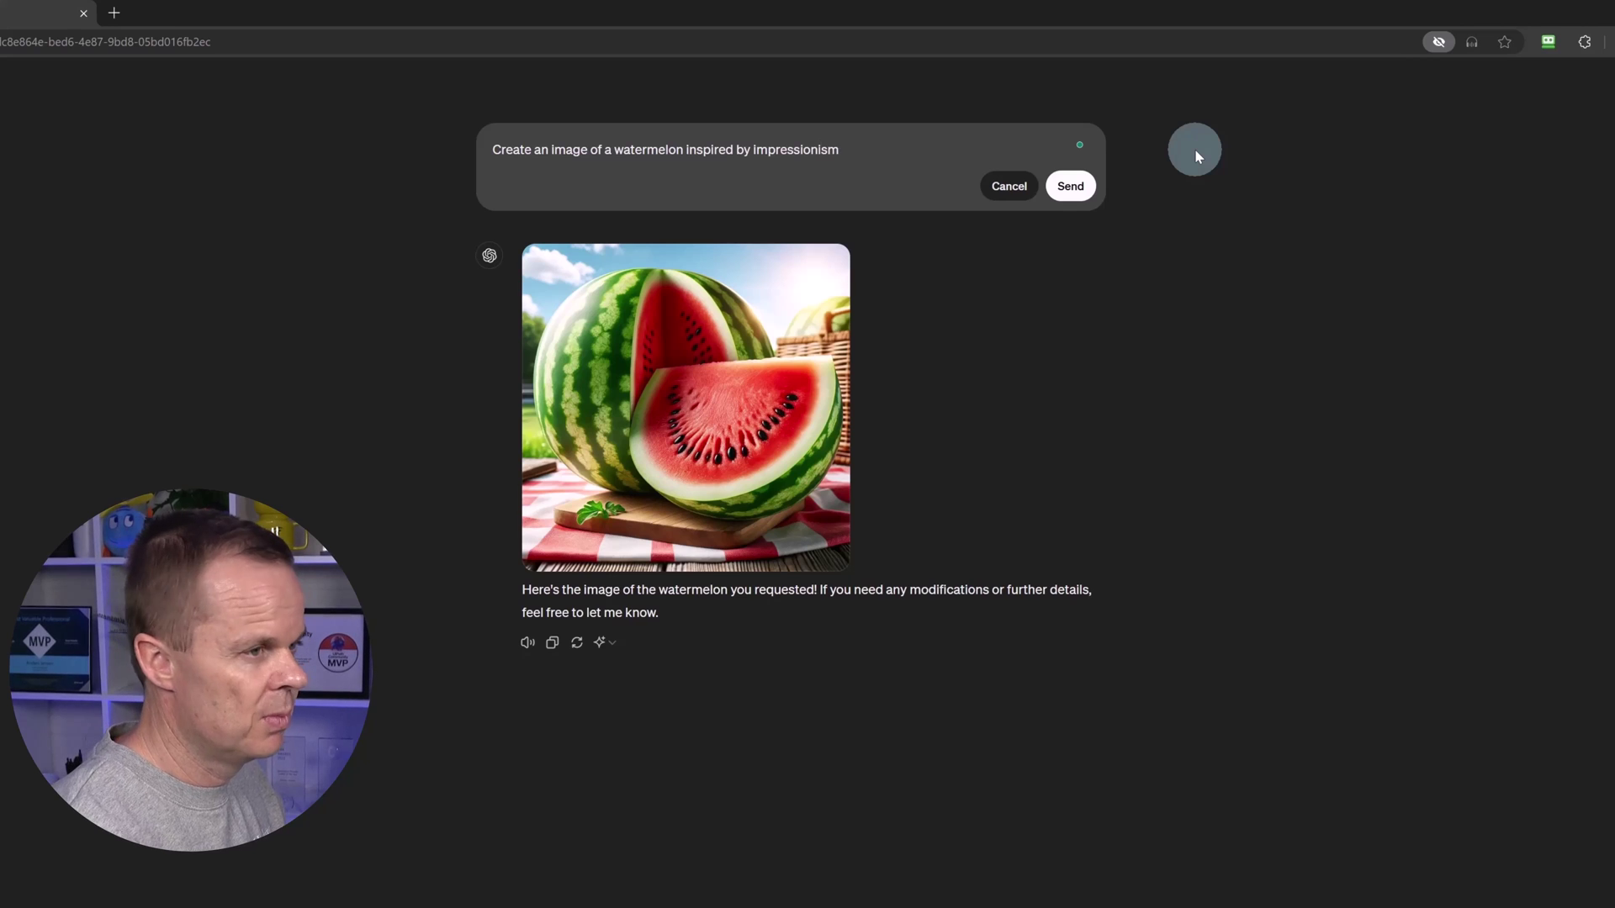
{"action": "left_click", "coordinate": [1066, 202]}
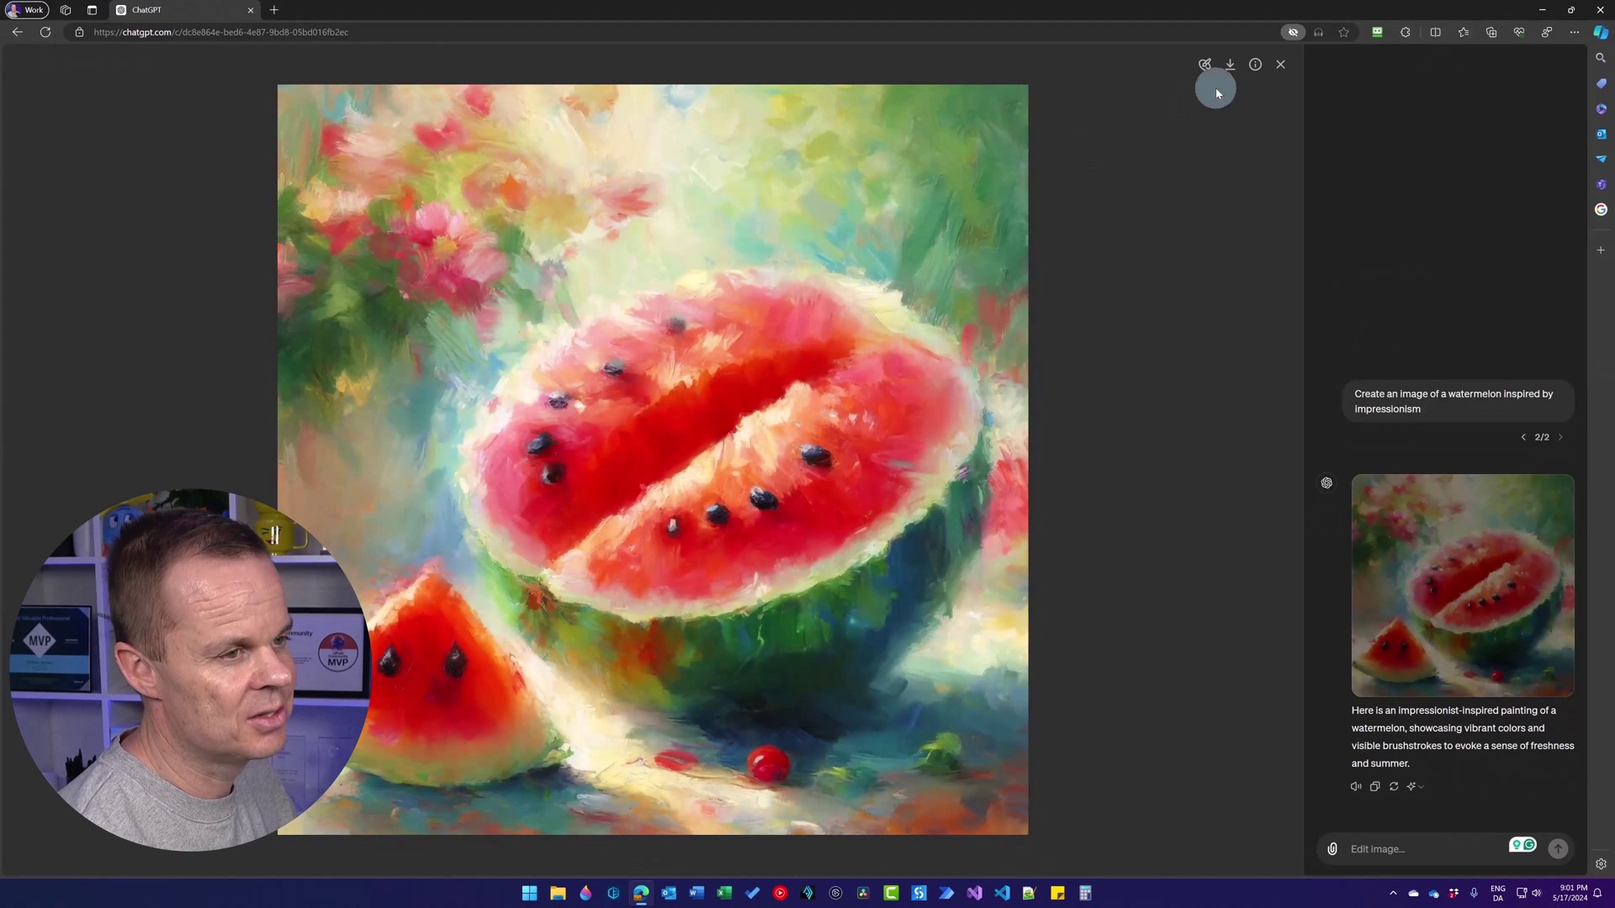
{"action": "left_click", "coordinate": [1280, 64]}
{"action": "left_click", "coordinate": [51, 63]}
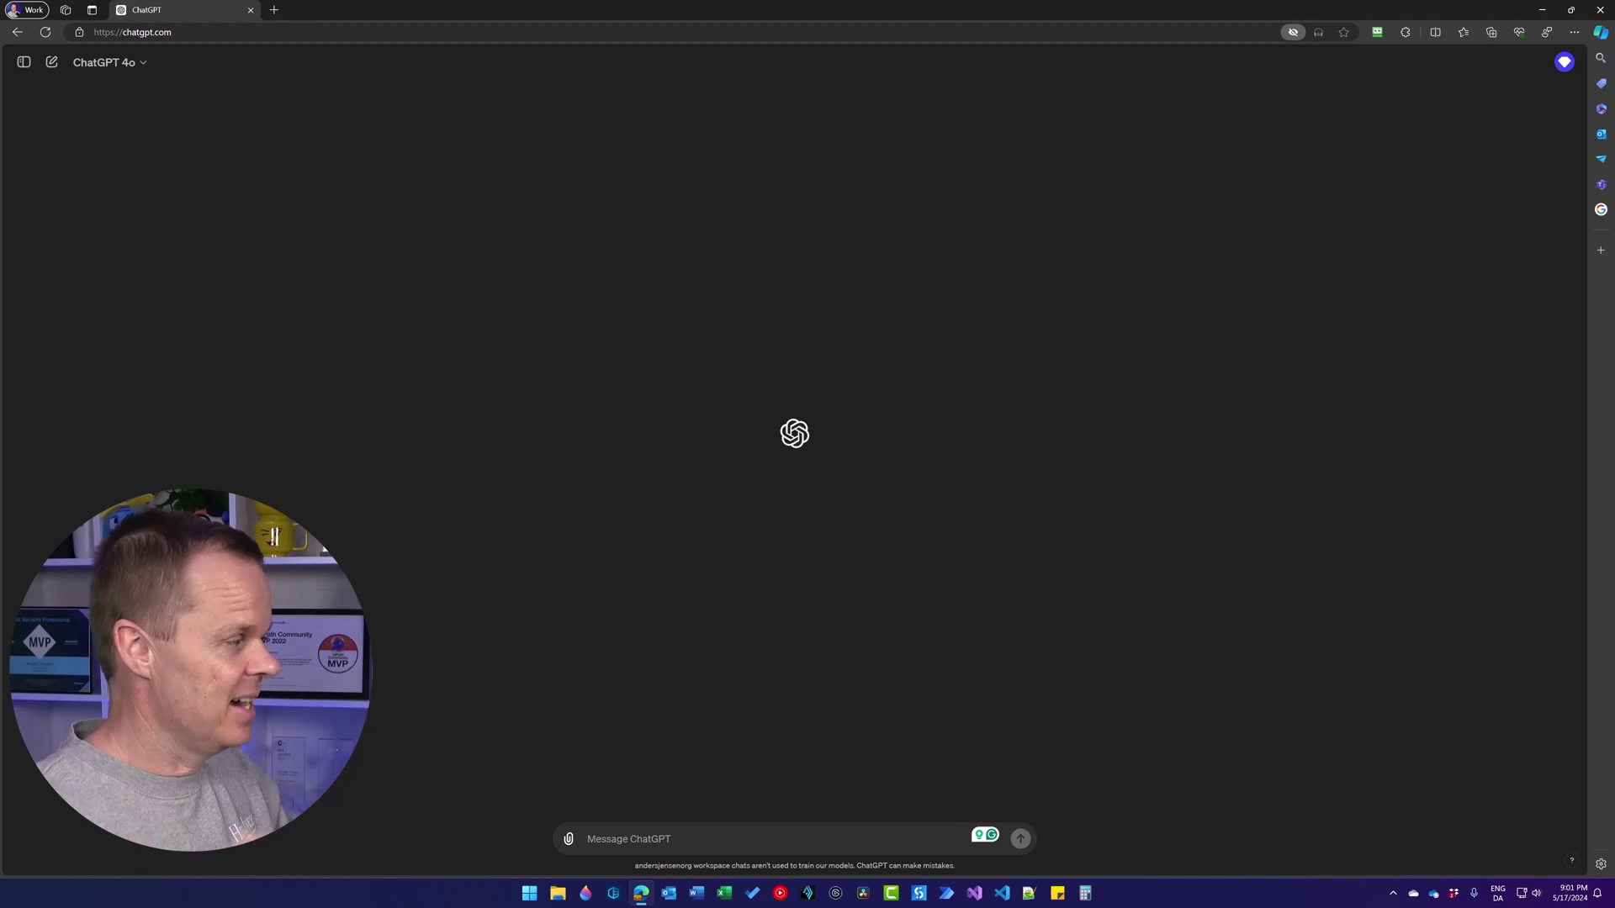
Send the prompt 'Create an image of a tiger. Take inspiration from Picasso.'.
{"action": "left_click", "coordinate": [505, 805]}
{"action": "type", "text": "C"}
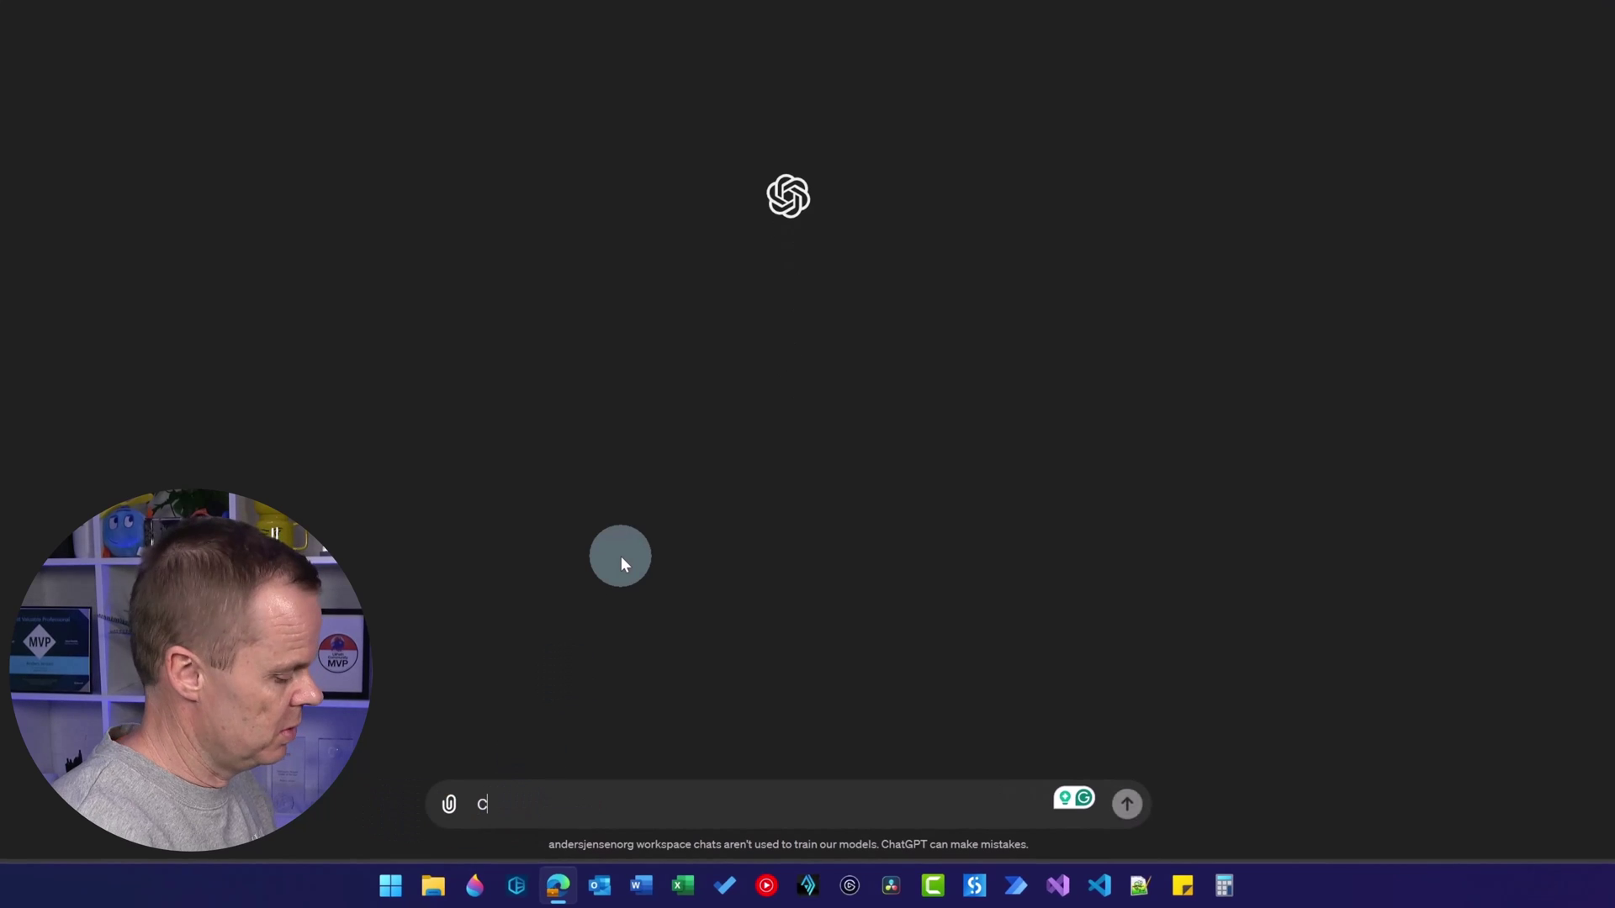
{"action": "type", "text": "reate an image of"}
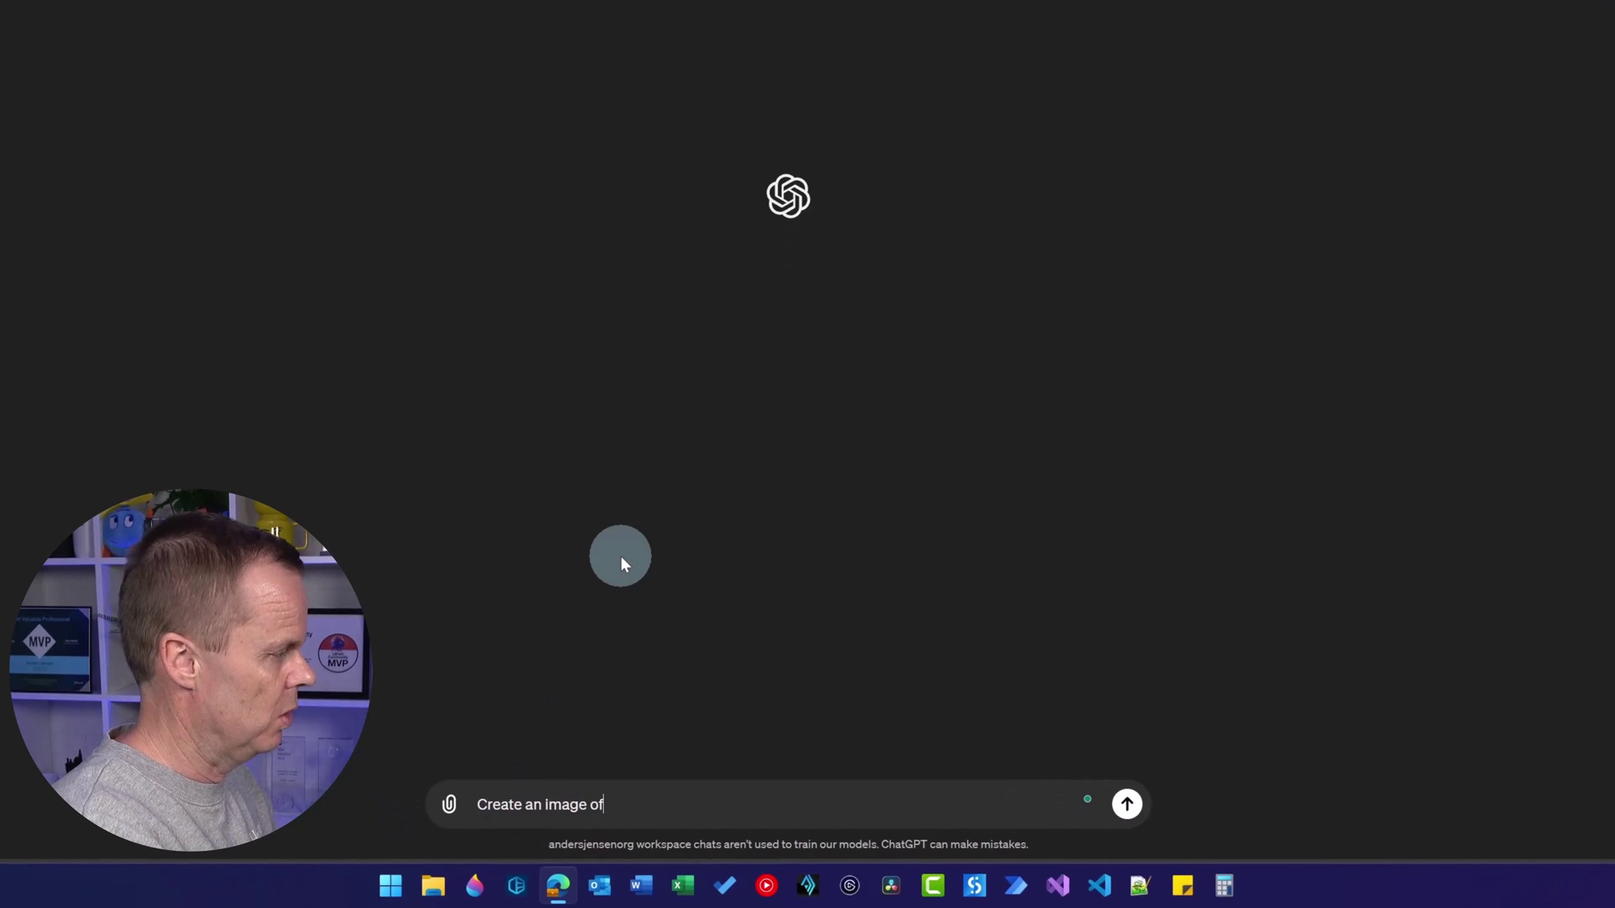
{"action": "type", "text": " a tiger"}
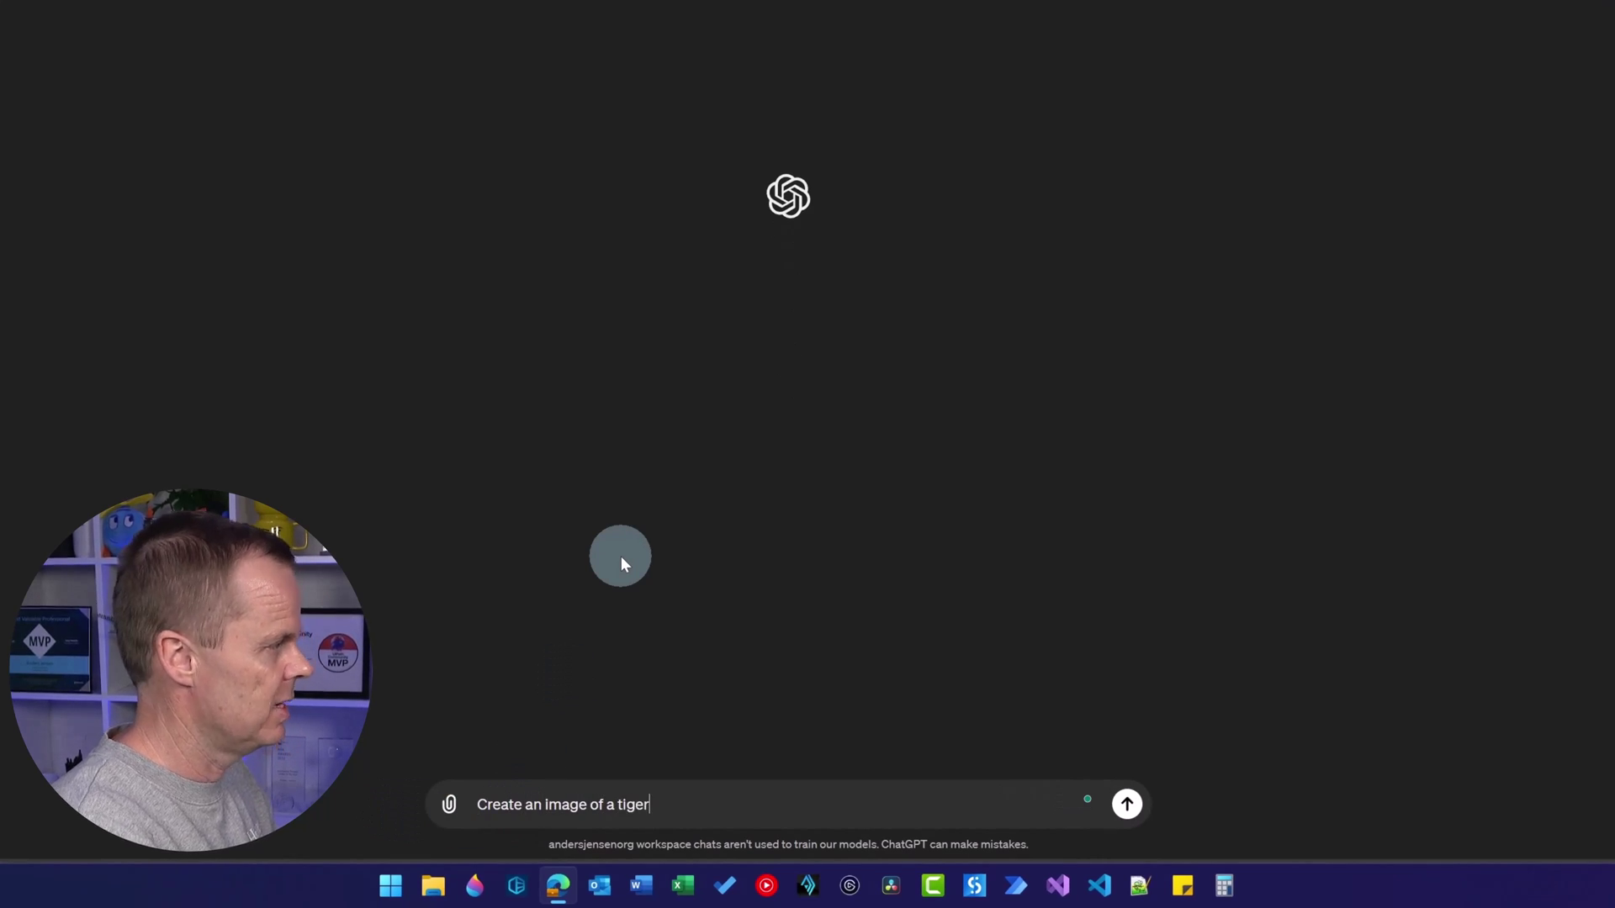
{"action": "type", "text": ". Take "}
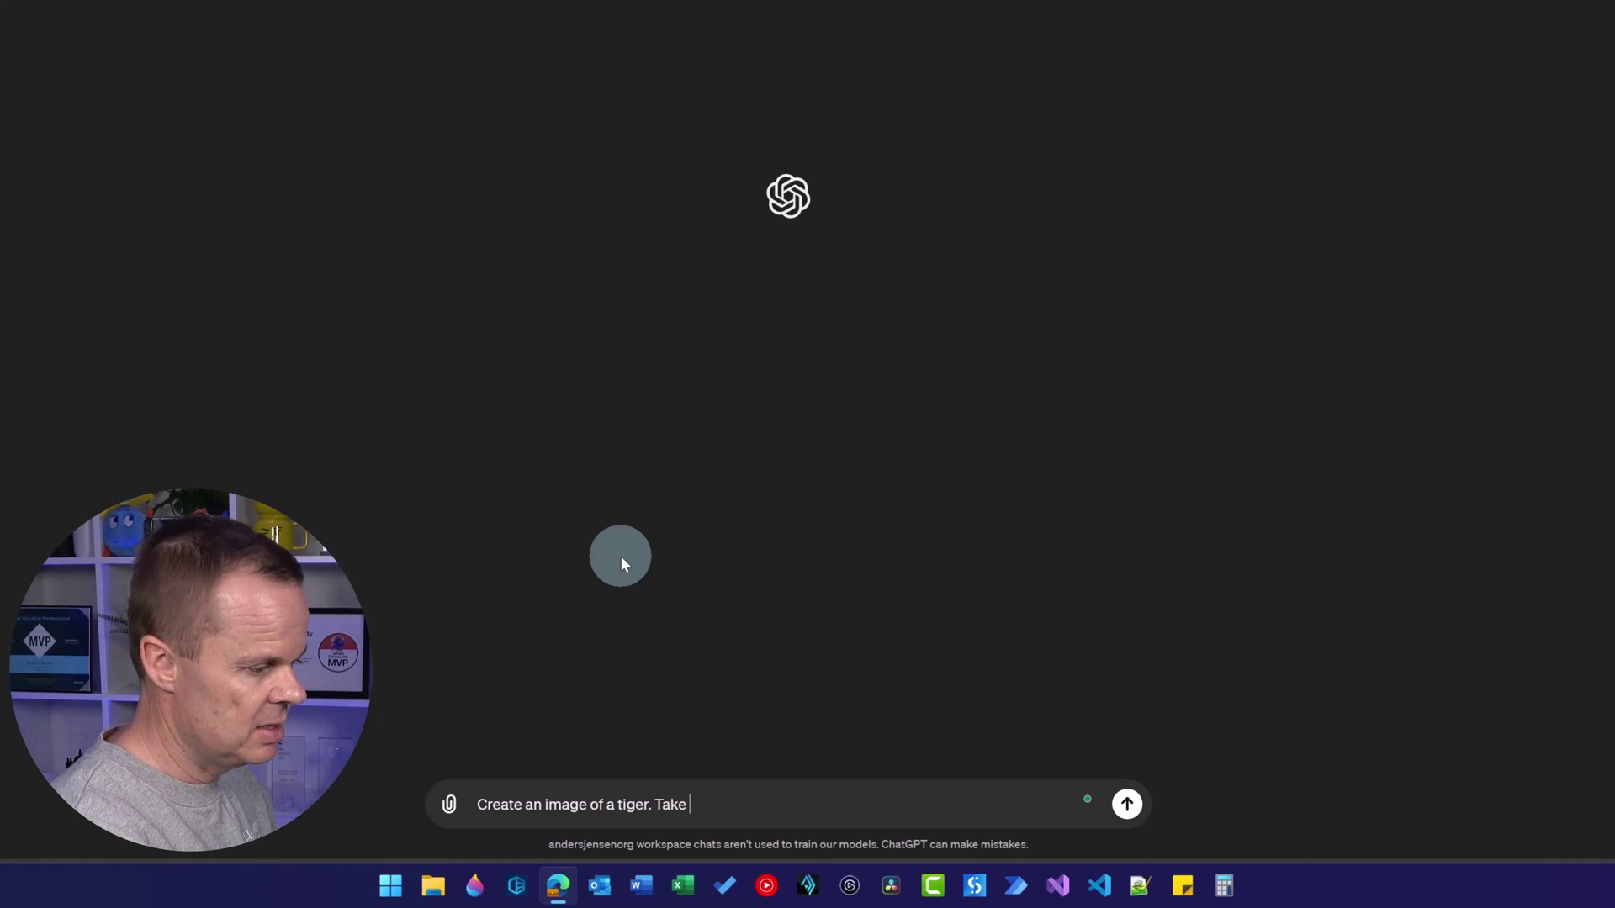
{"action": "type", "text": "inspiration f"}
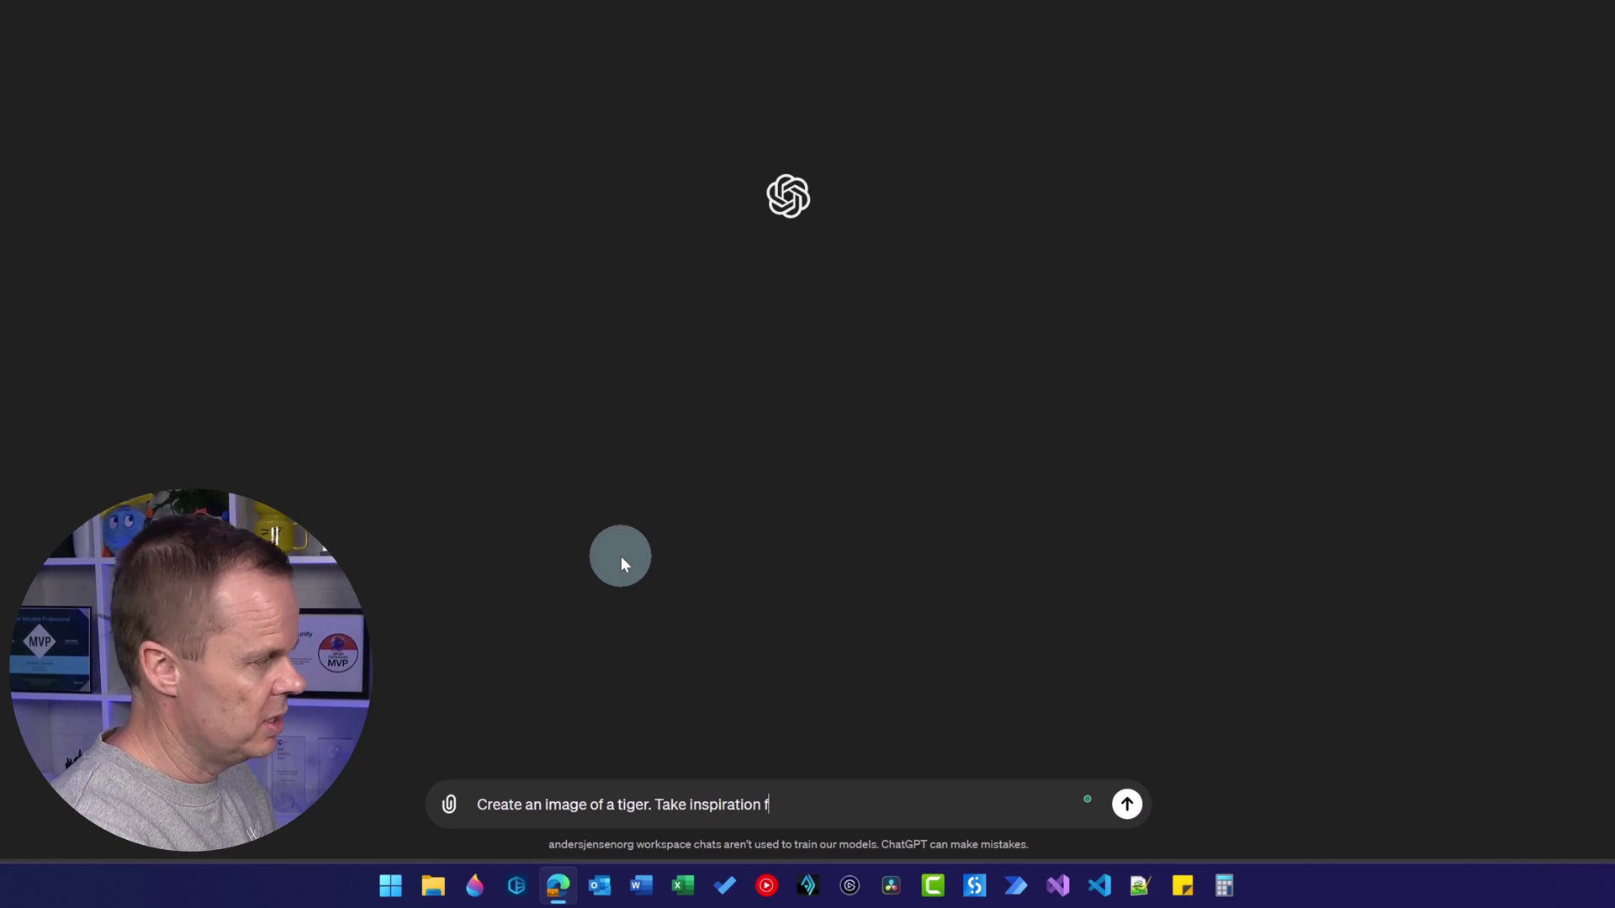
{"action": "type", "text": "rom Picasso"}
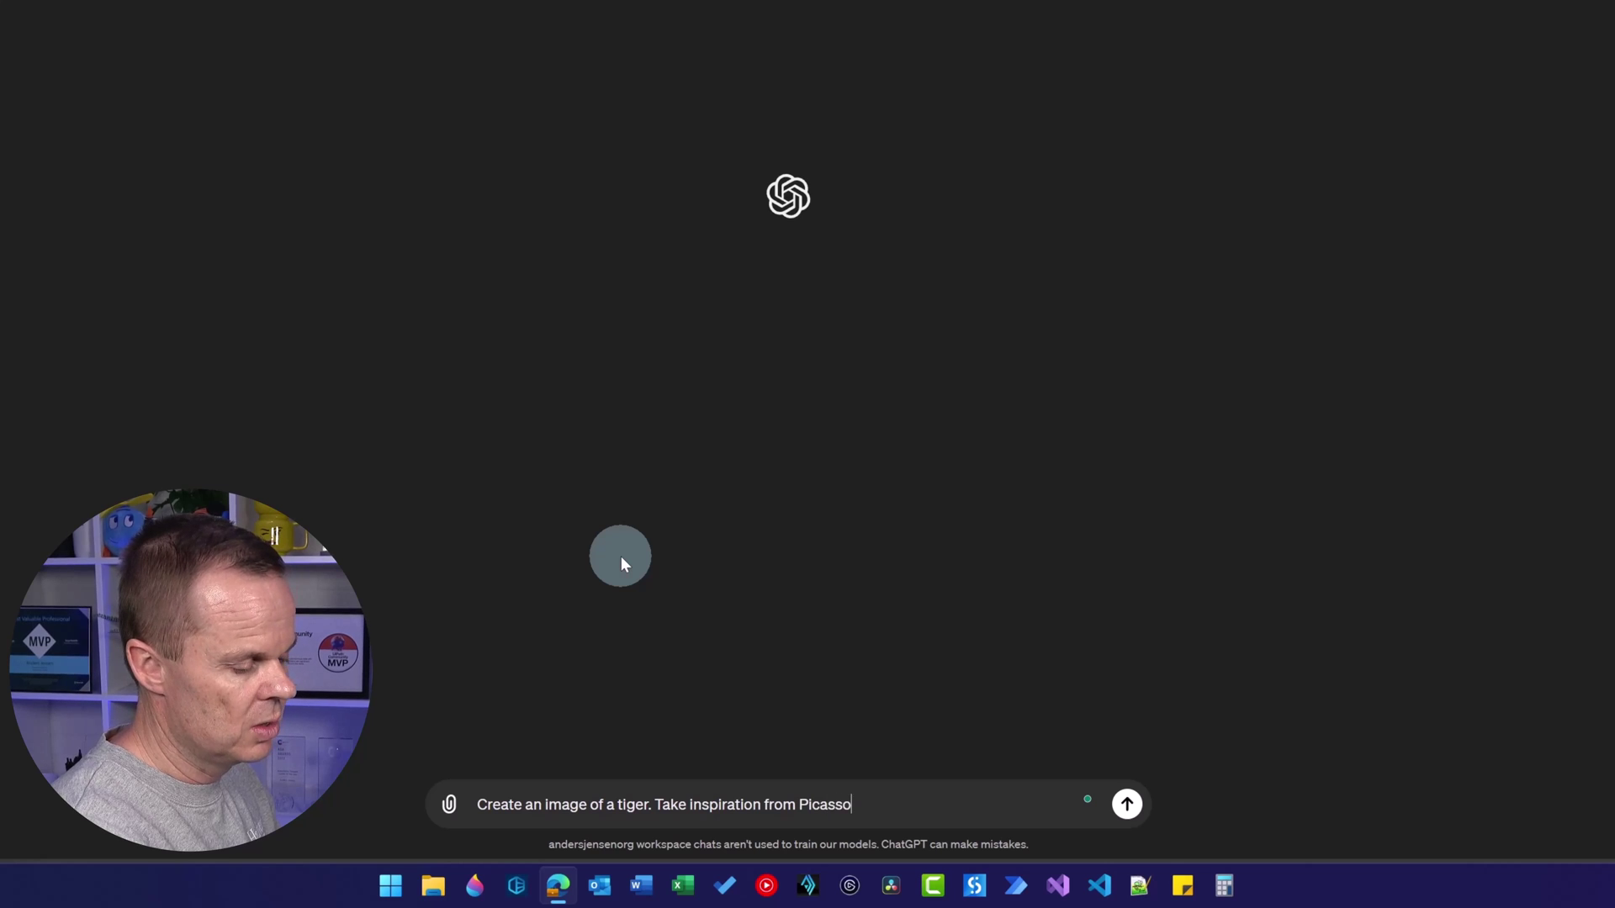
{"action": "type", "text": "."}
{"action": "key", "text": "Return"}
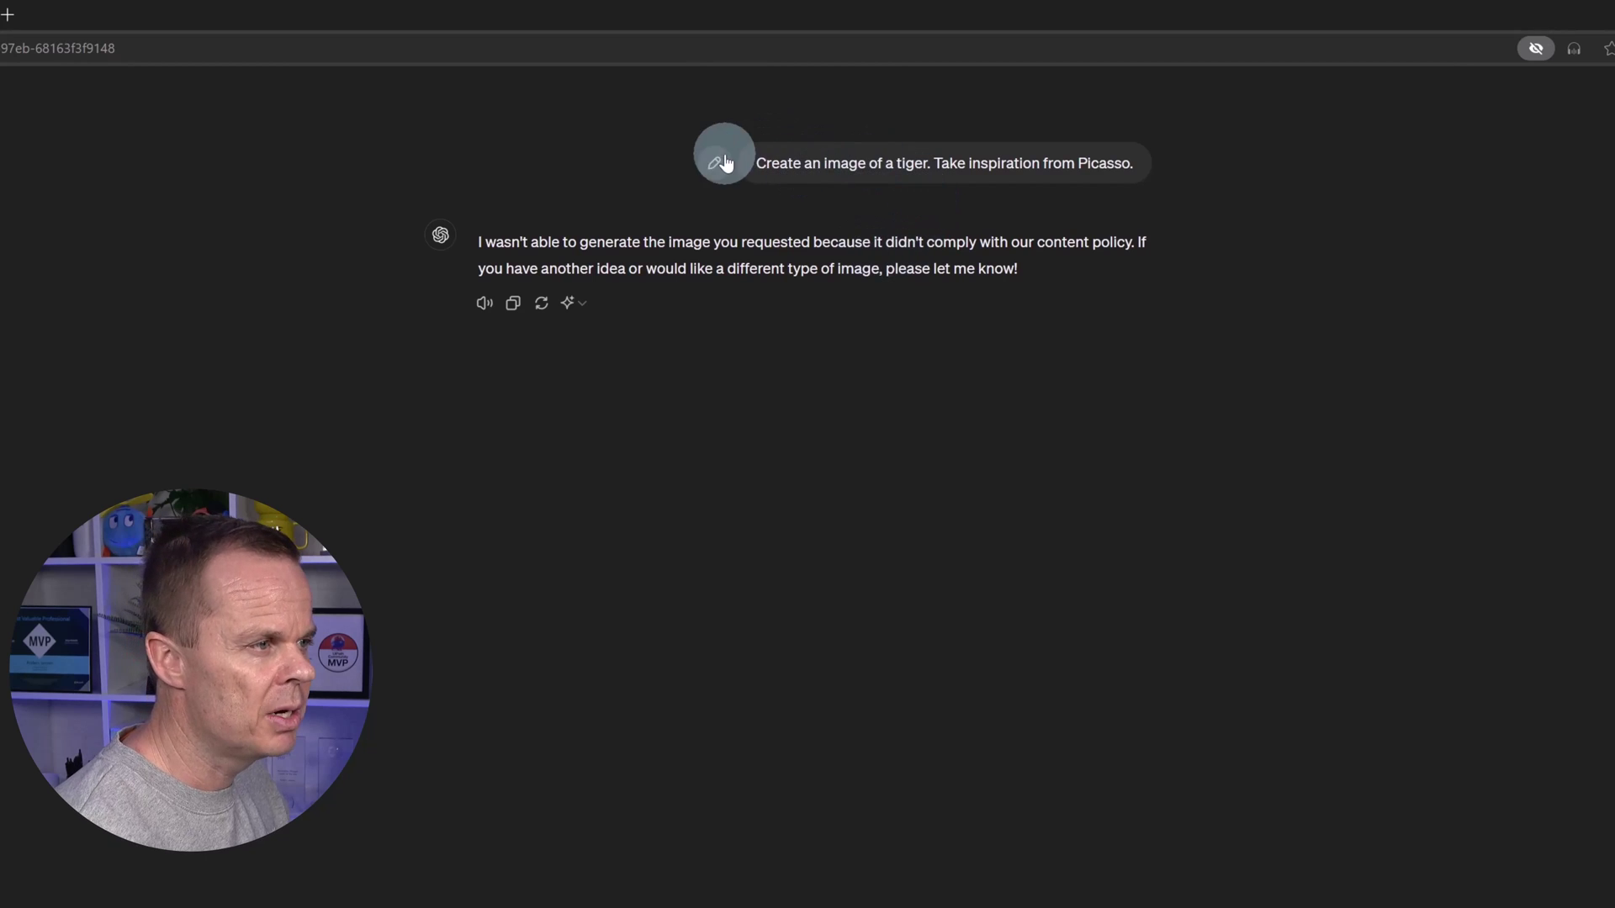
Add 'Please generate as closely to the prompt as you can without violating policy' to the tiger prompt and resend.
{"action": "left_click", "coordinate": [716, 163]}
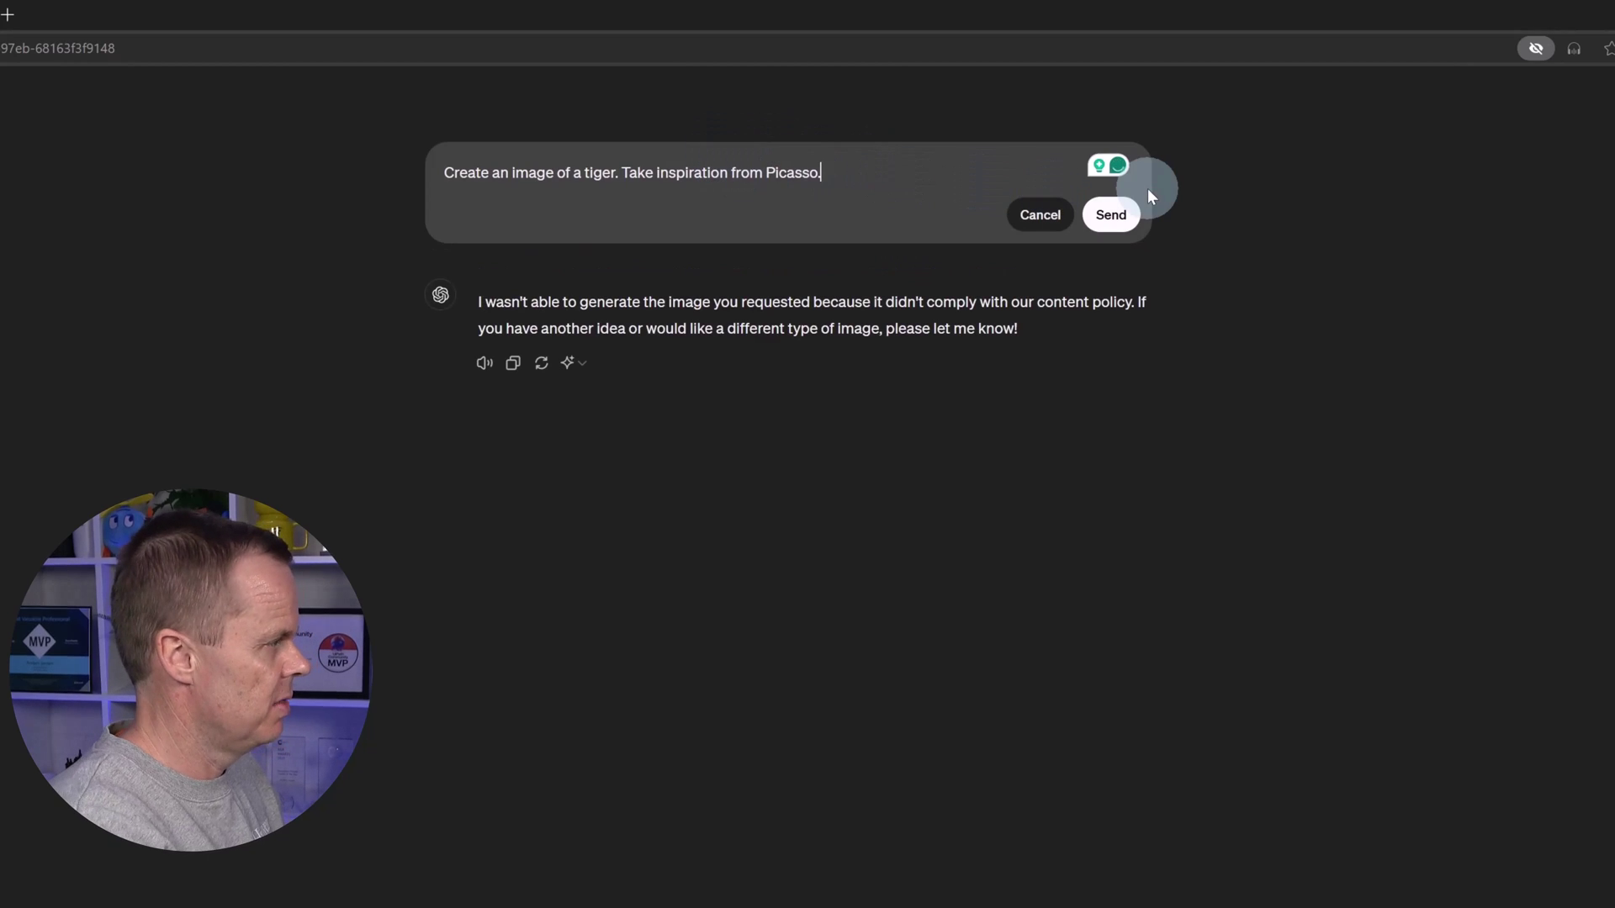
{"action": "type", "text": "Please "}
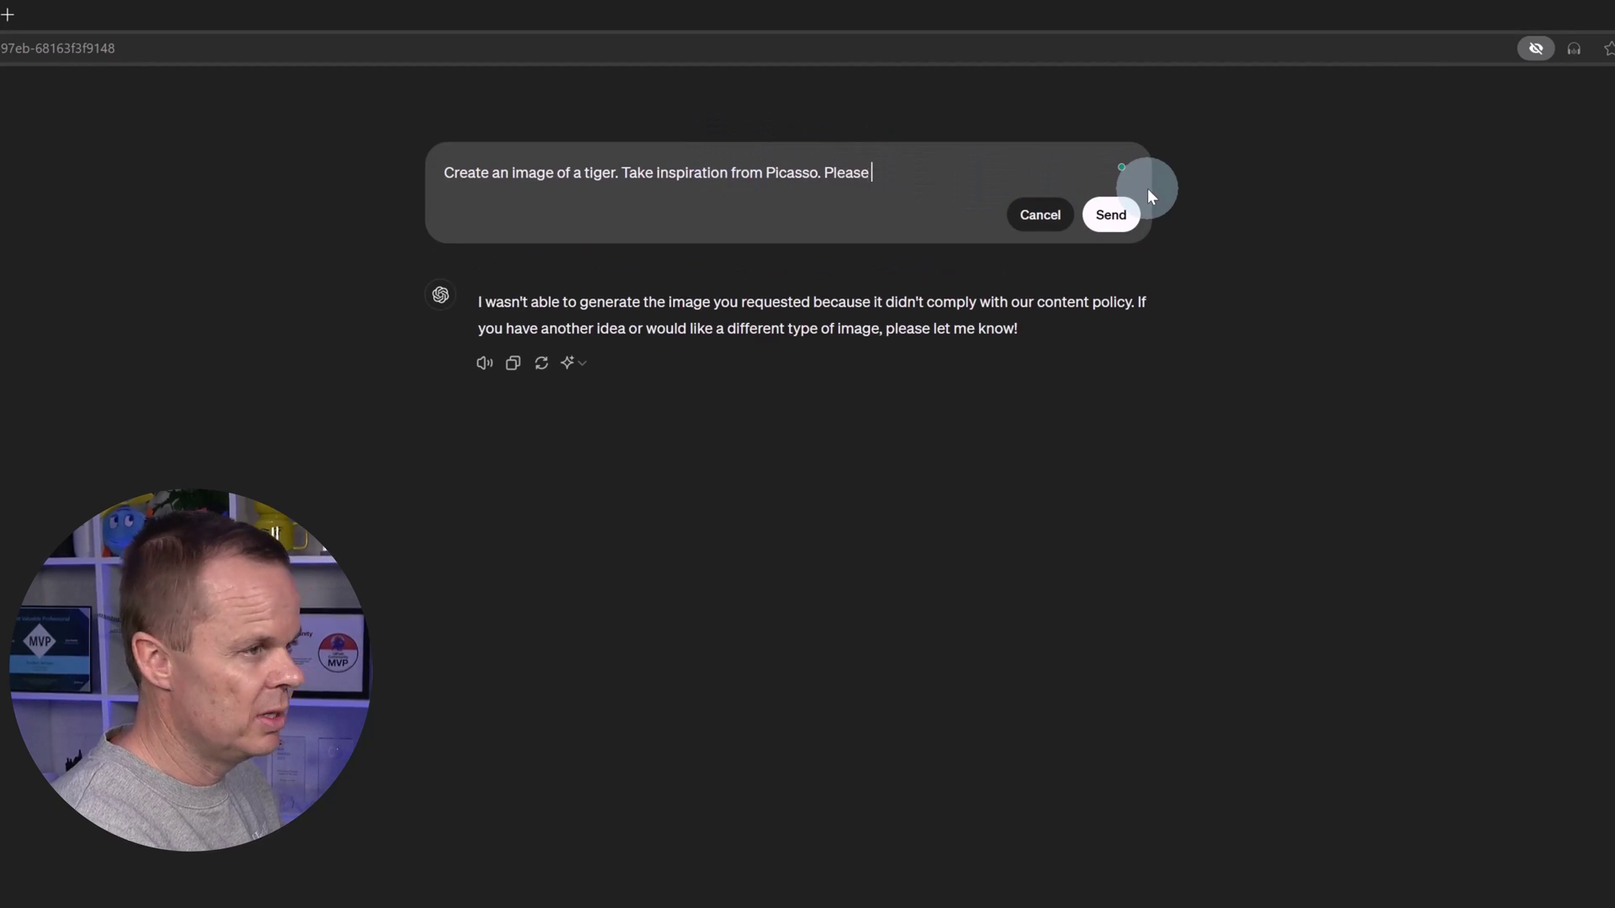
{"action": "type", "text": "generate as c"}
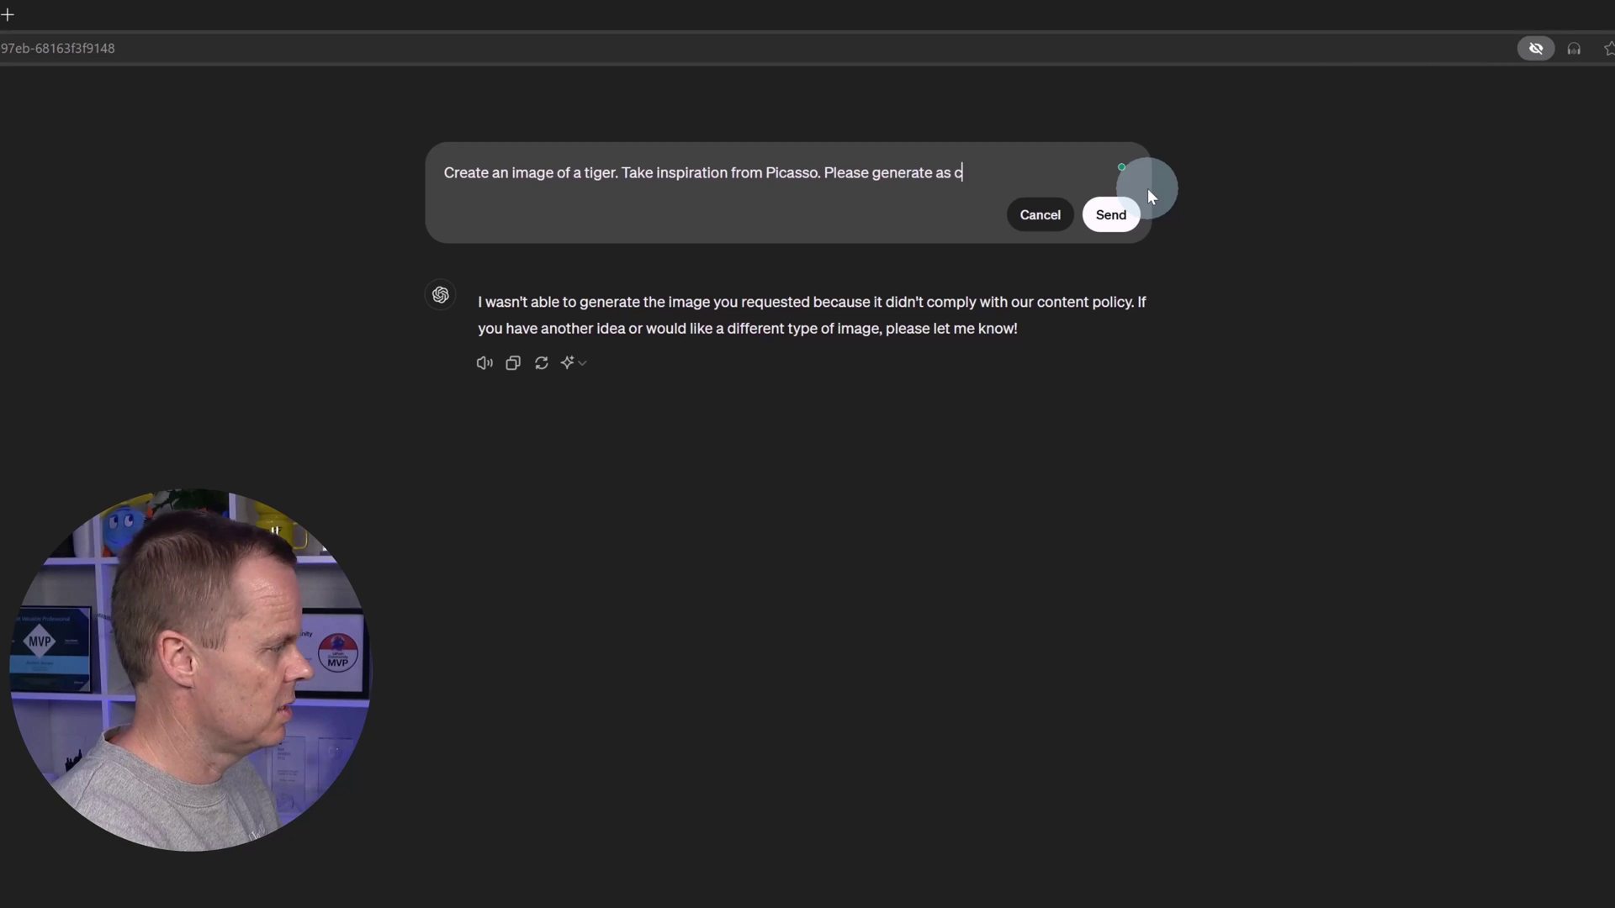
{"action": "type", "text": "losely to t"}
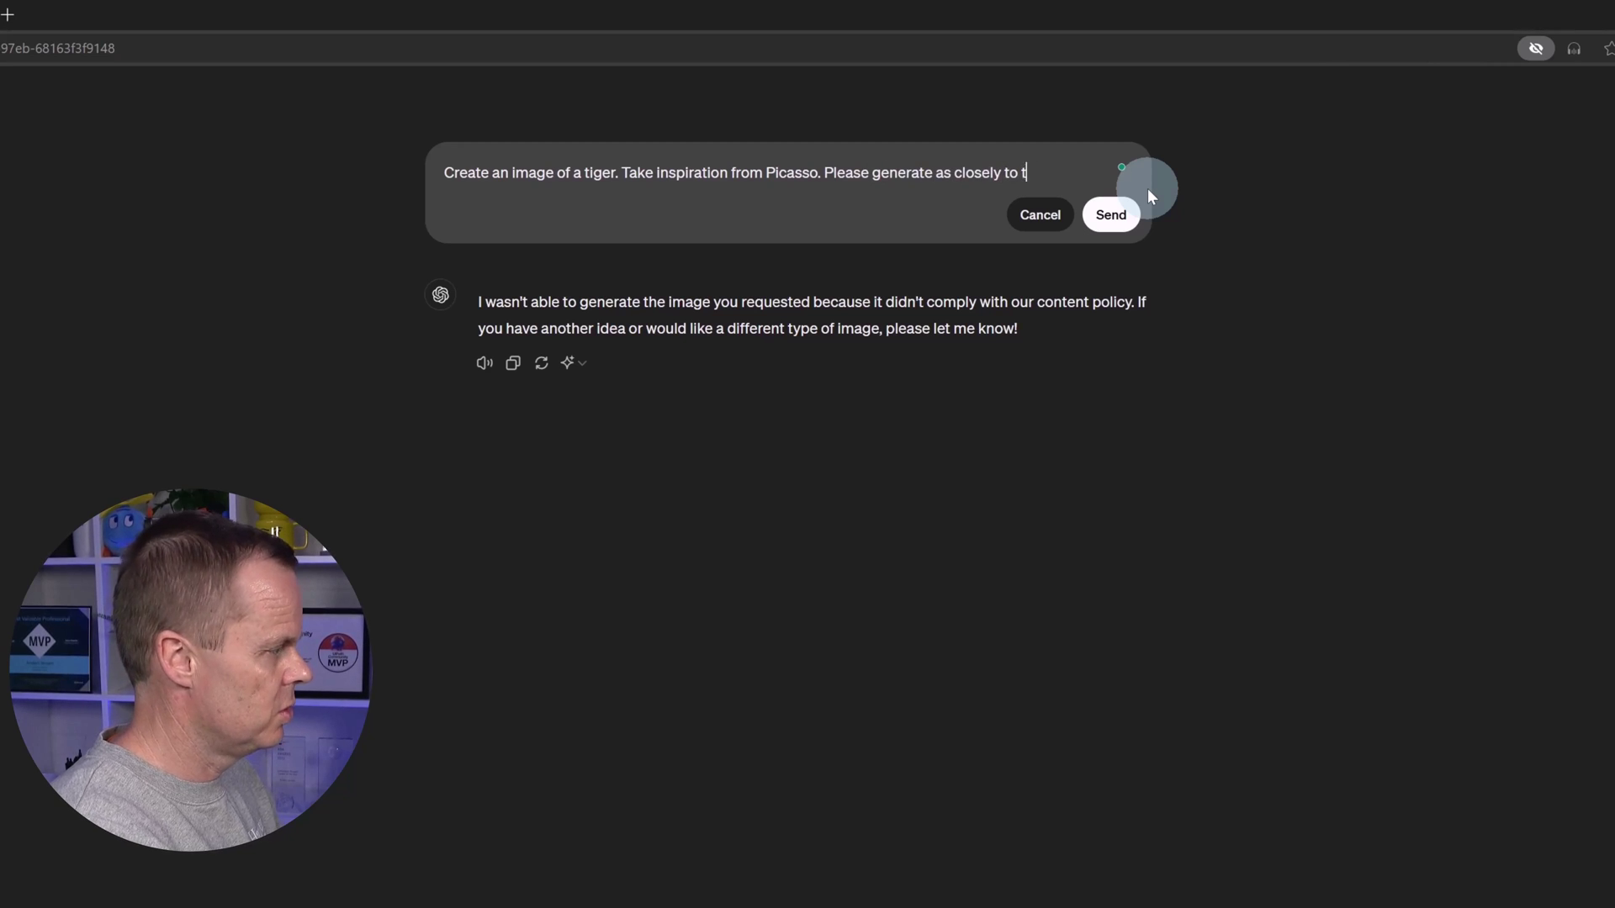
{"action": "type", "text": "he prompt a"}
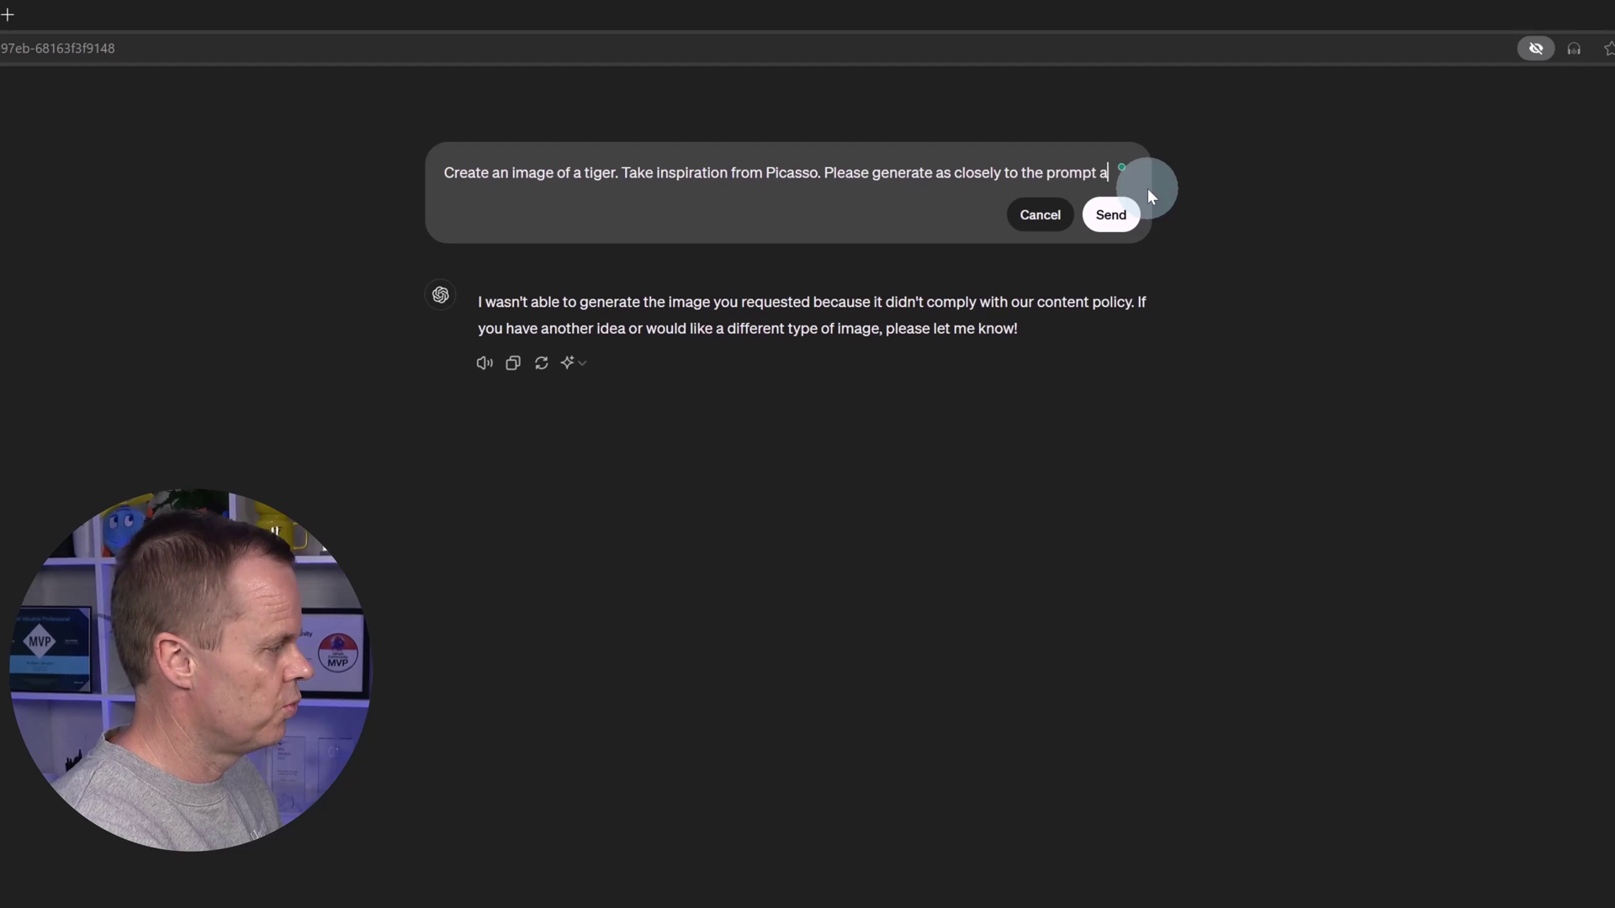
{"action": "type", "text": "s you can without "}
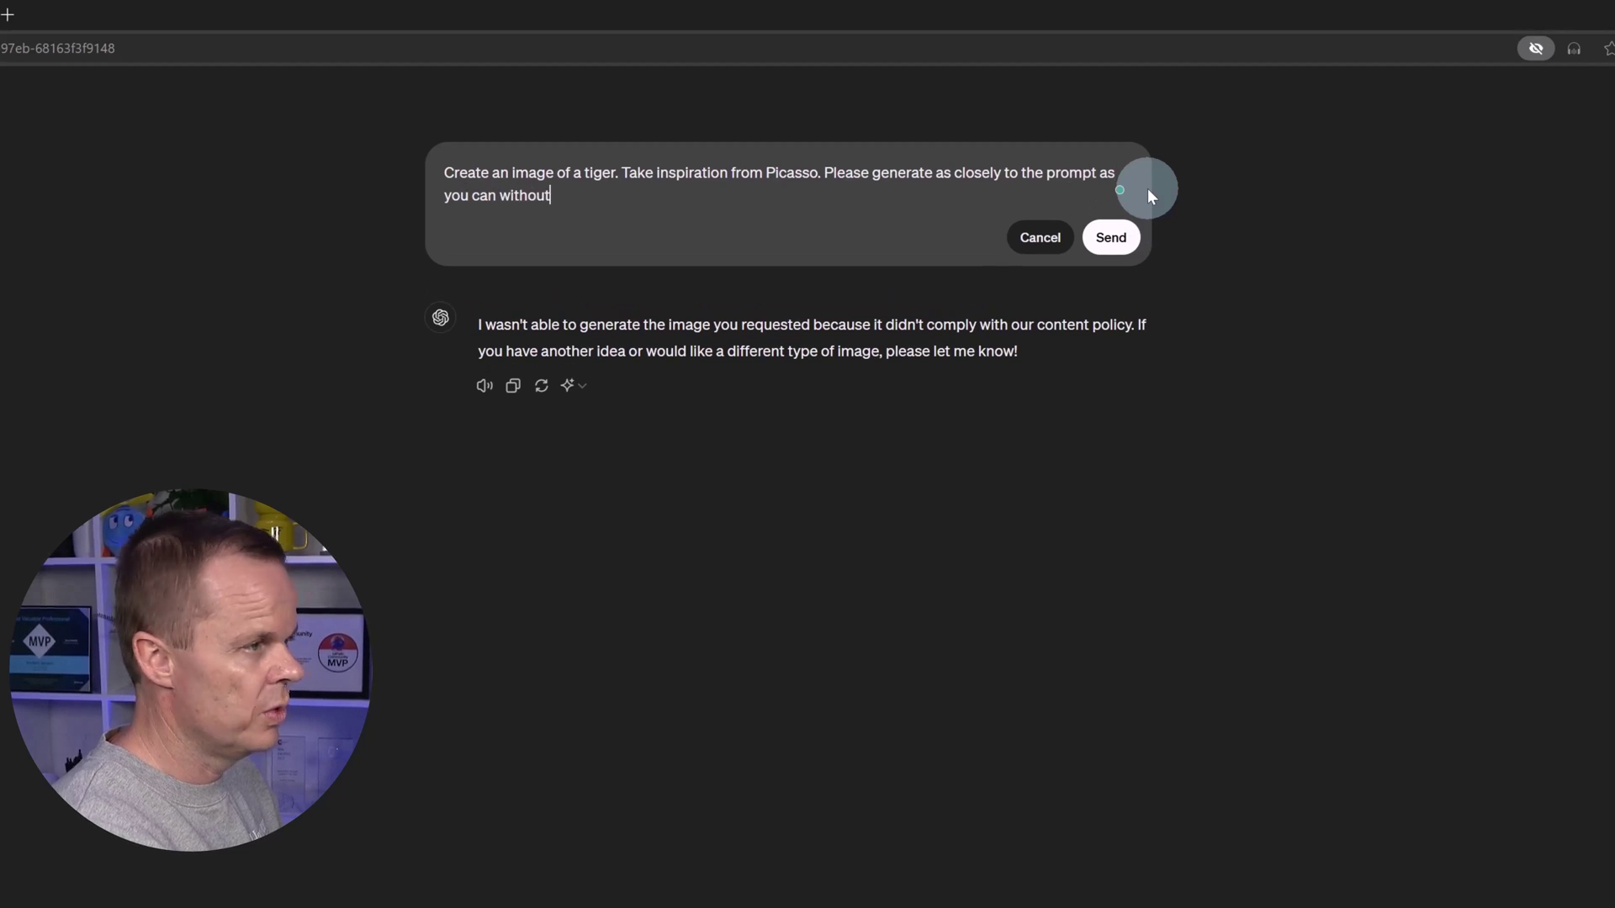
{"action": "type", "text": "violating policy"}
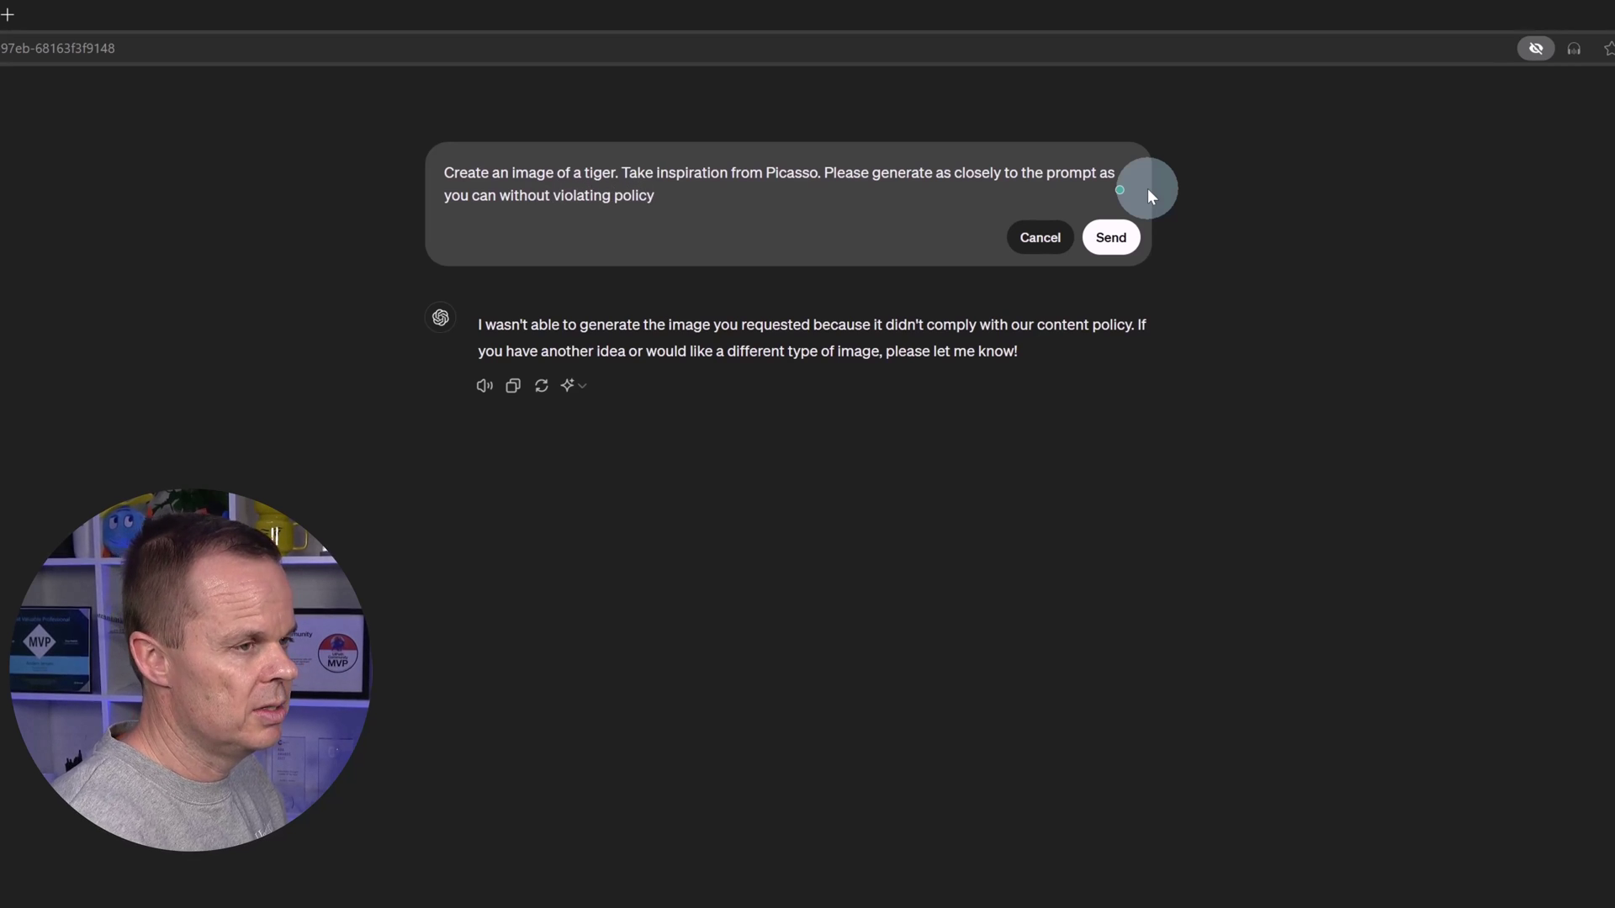
{"action": "left_click", "coordinate": [1114, 237]}
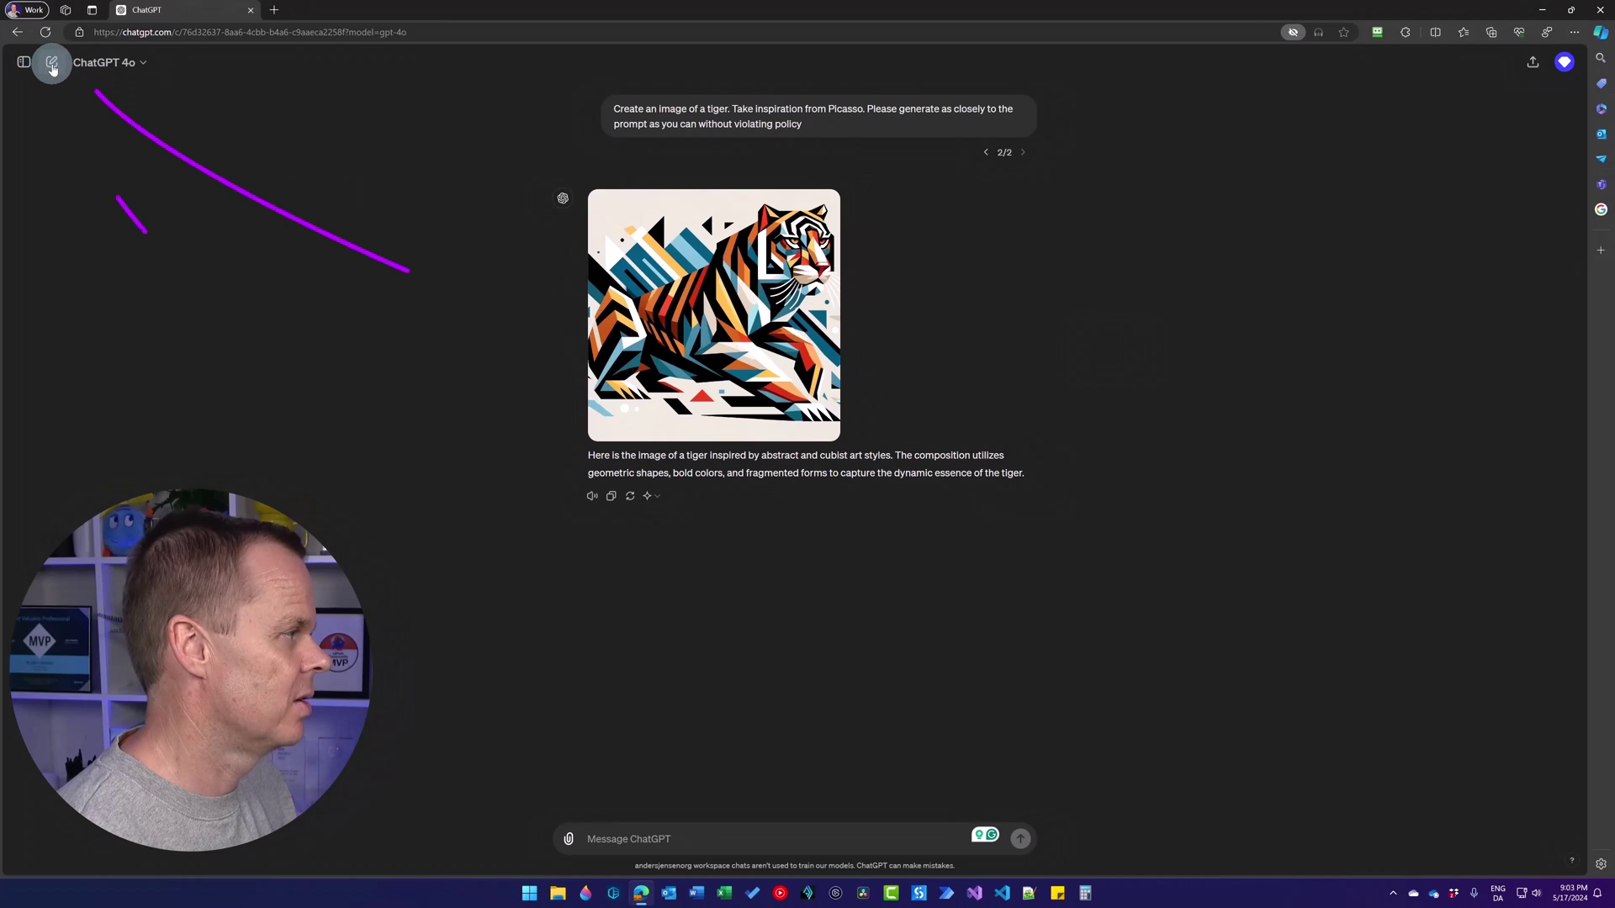
In a new chat, request an arctic fox image captured as if through a 500mm f/5.6 lens.
{"action": "left_click", "coordinate": [50, 62]}
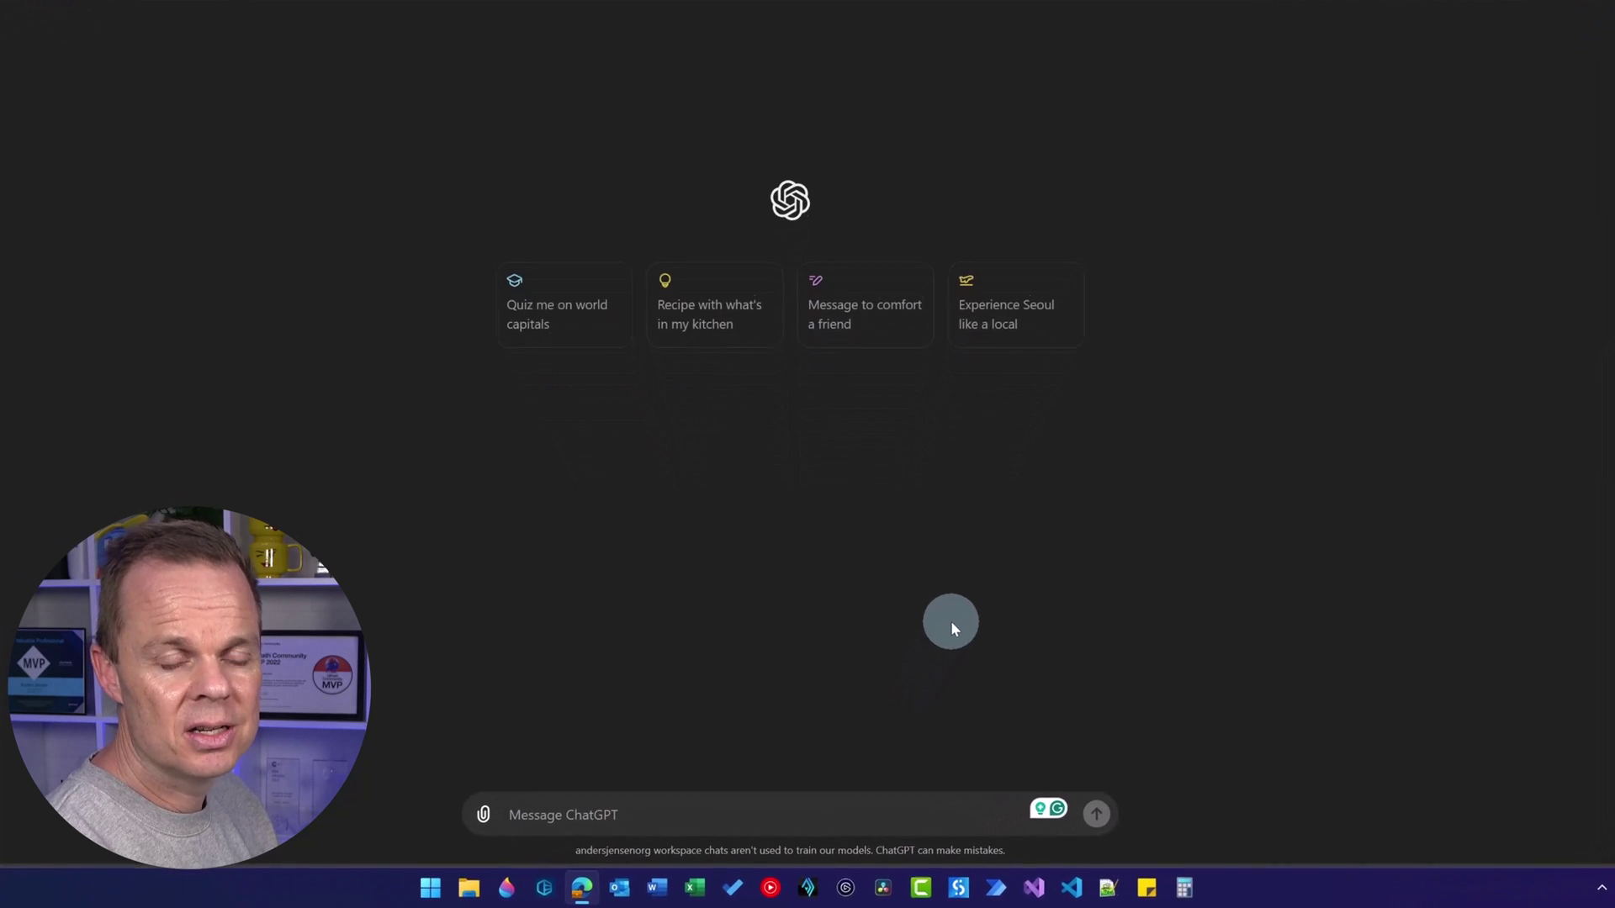
{"action": "type", "text": "Create "}
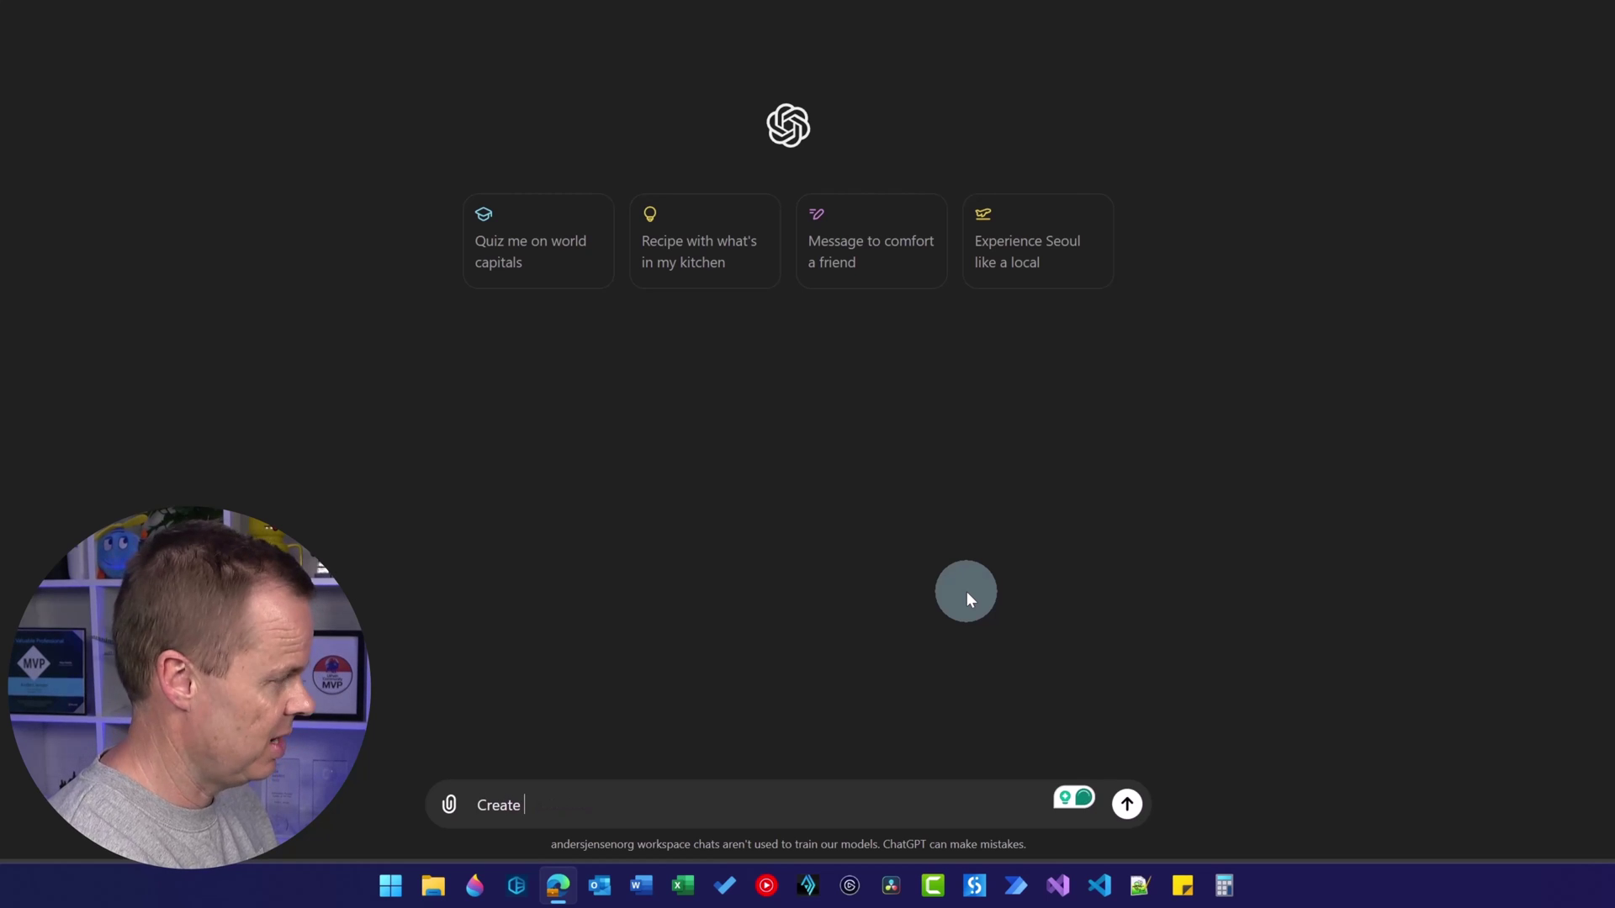
{"action": "type", "text": "an image of an a"}
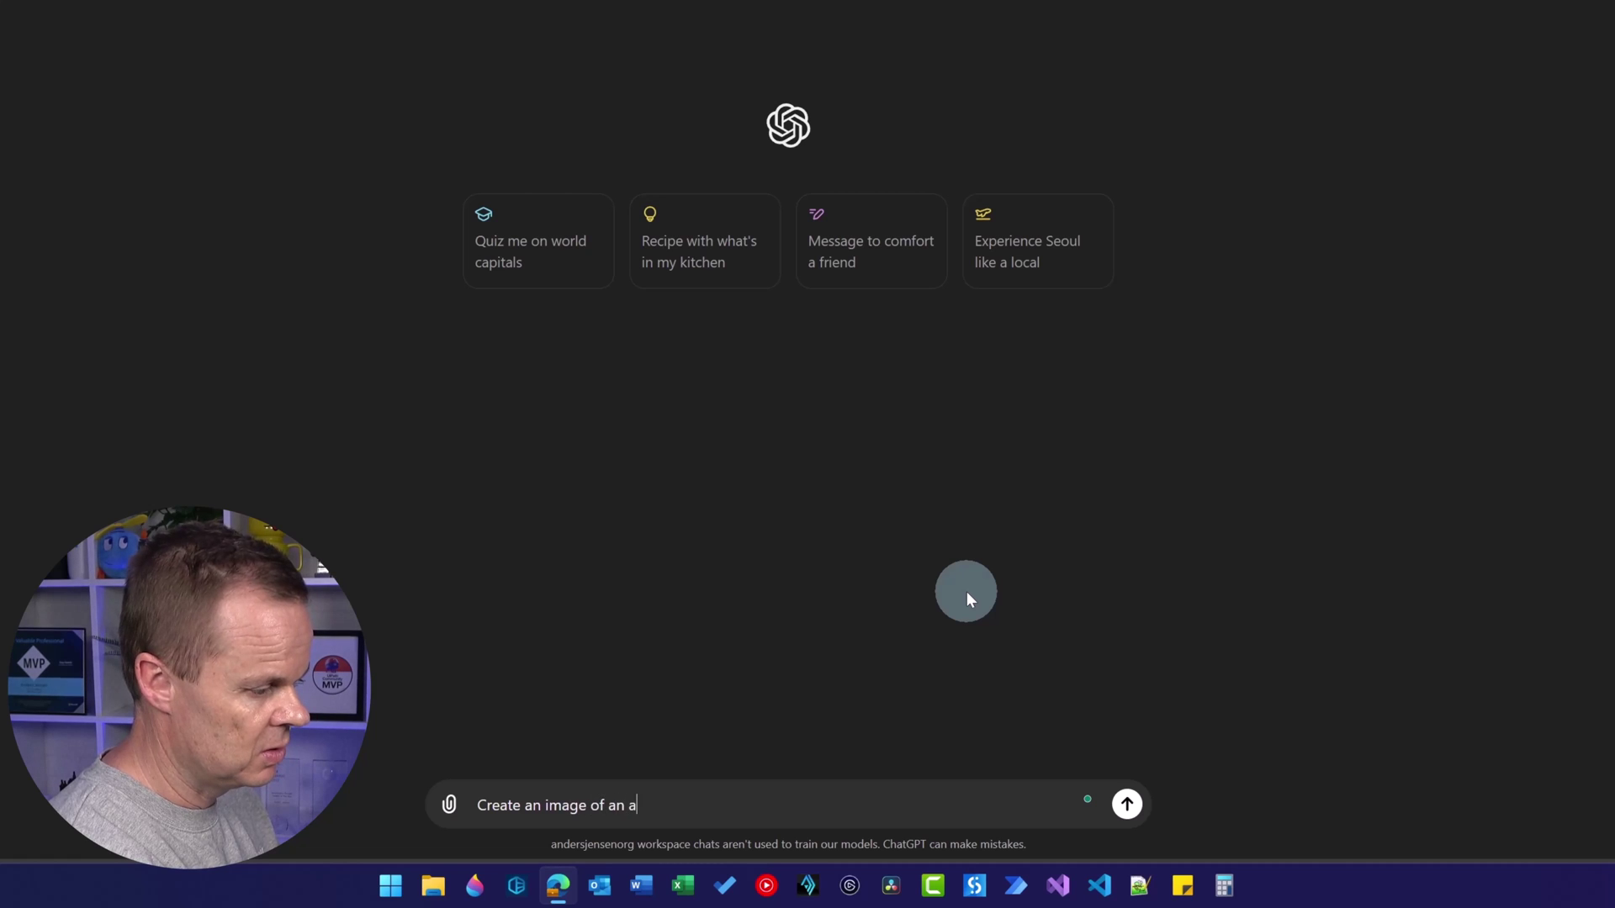
{"action": "type", "text": "rctic fox"}
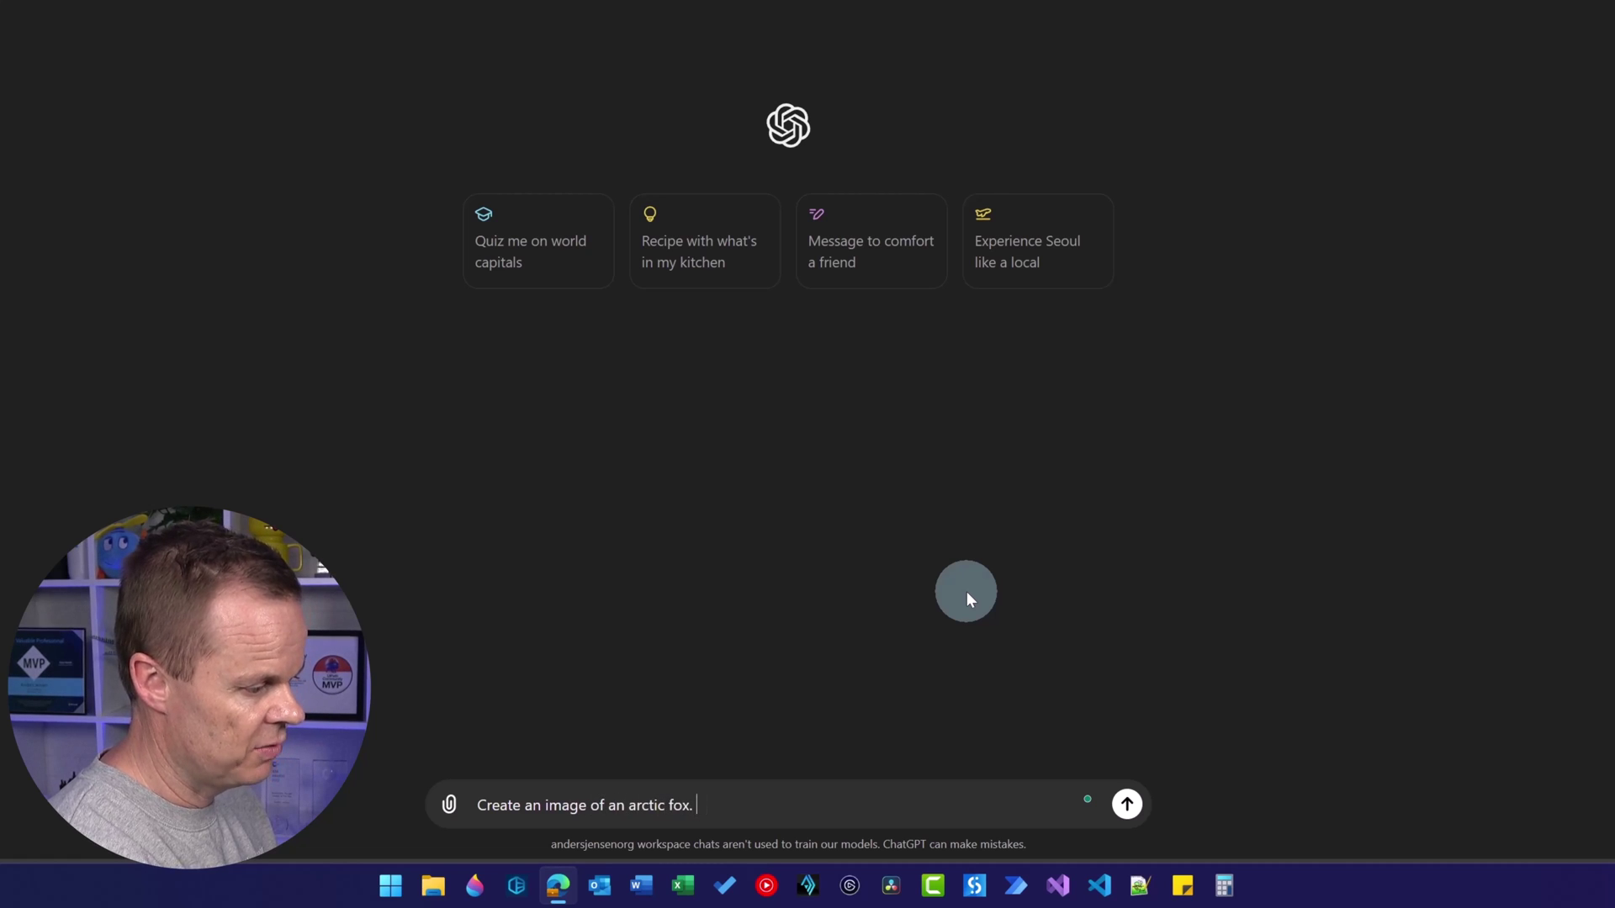
{"action": "type", "text": ". Captured"}
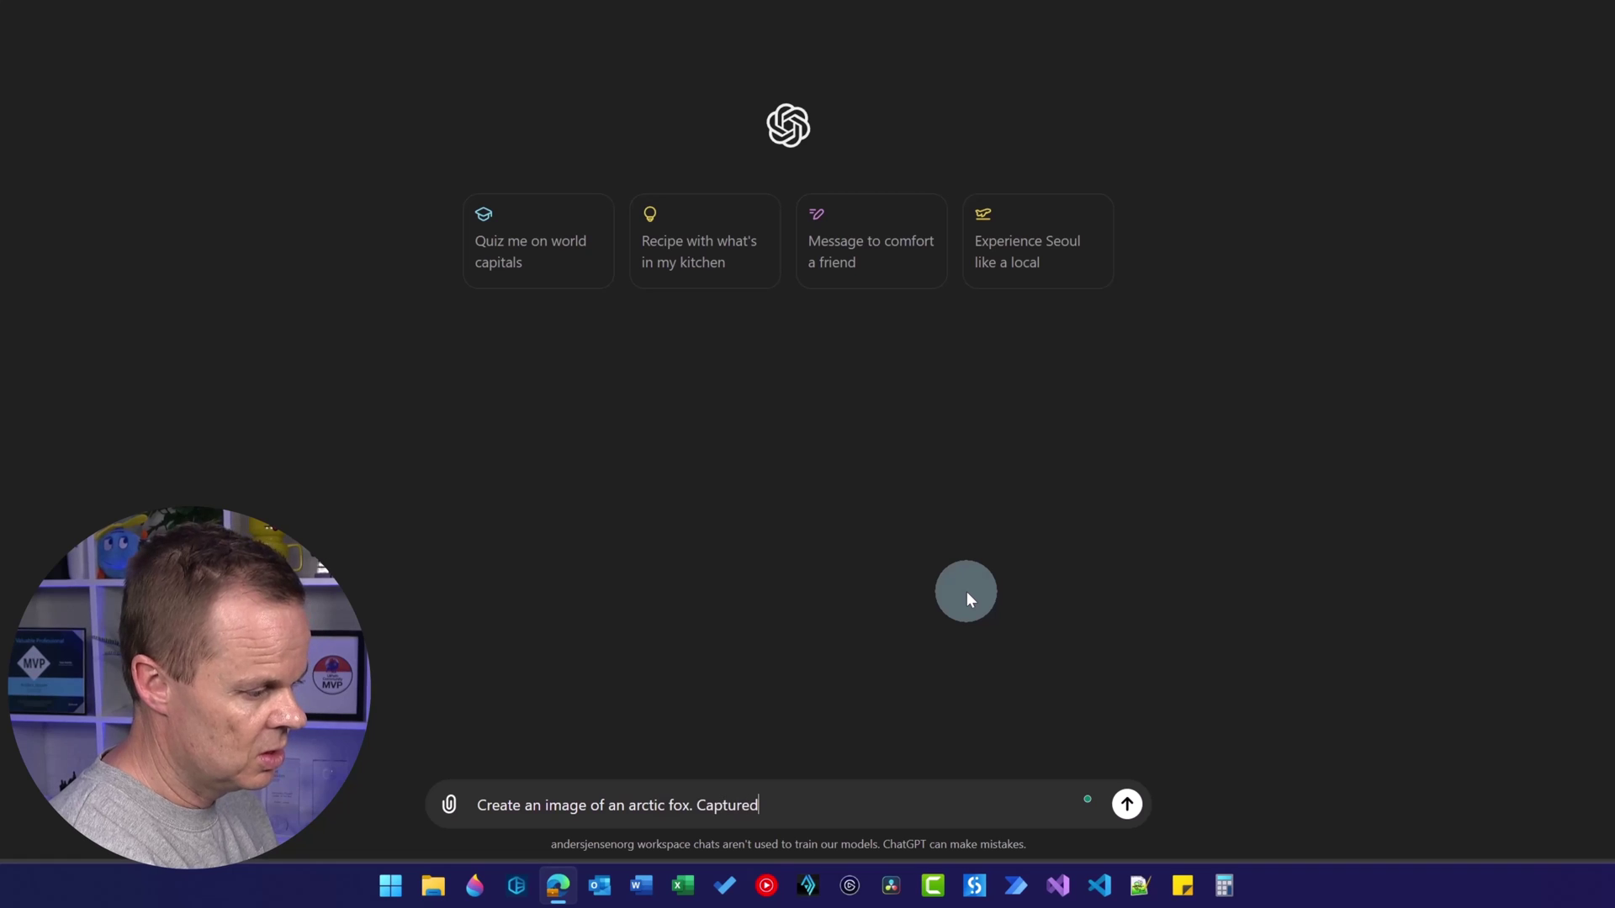
{"action": "type", "text": " as if through "}
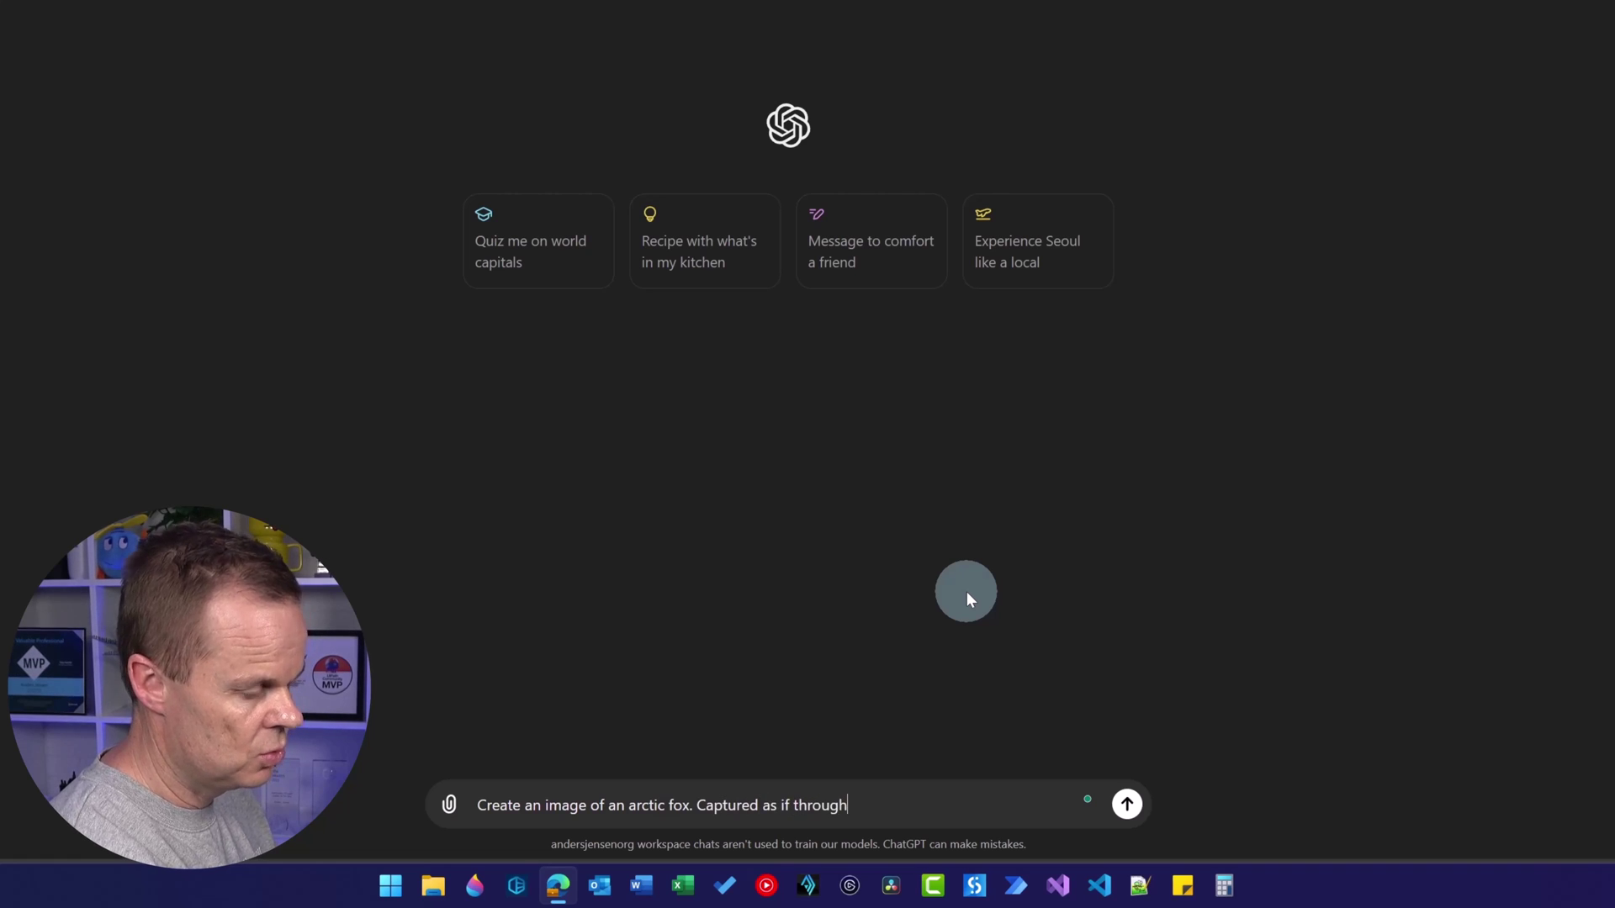
{"action": "type", "text": "a 50"}
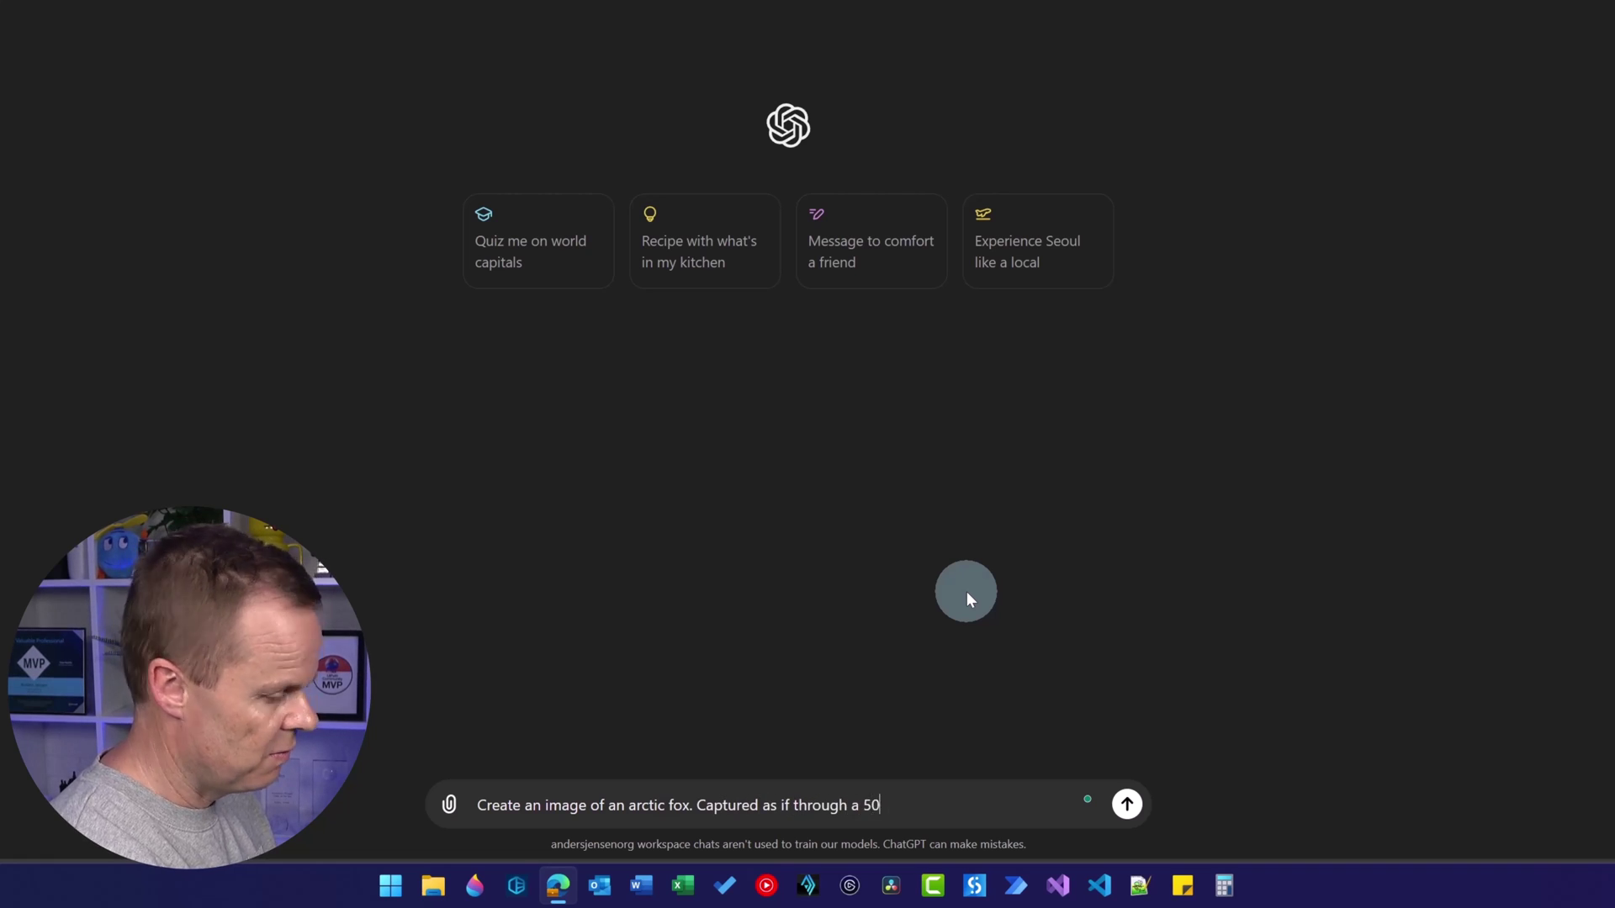
{"action": "type", "text": "0mm f/"}
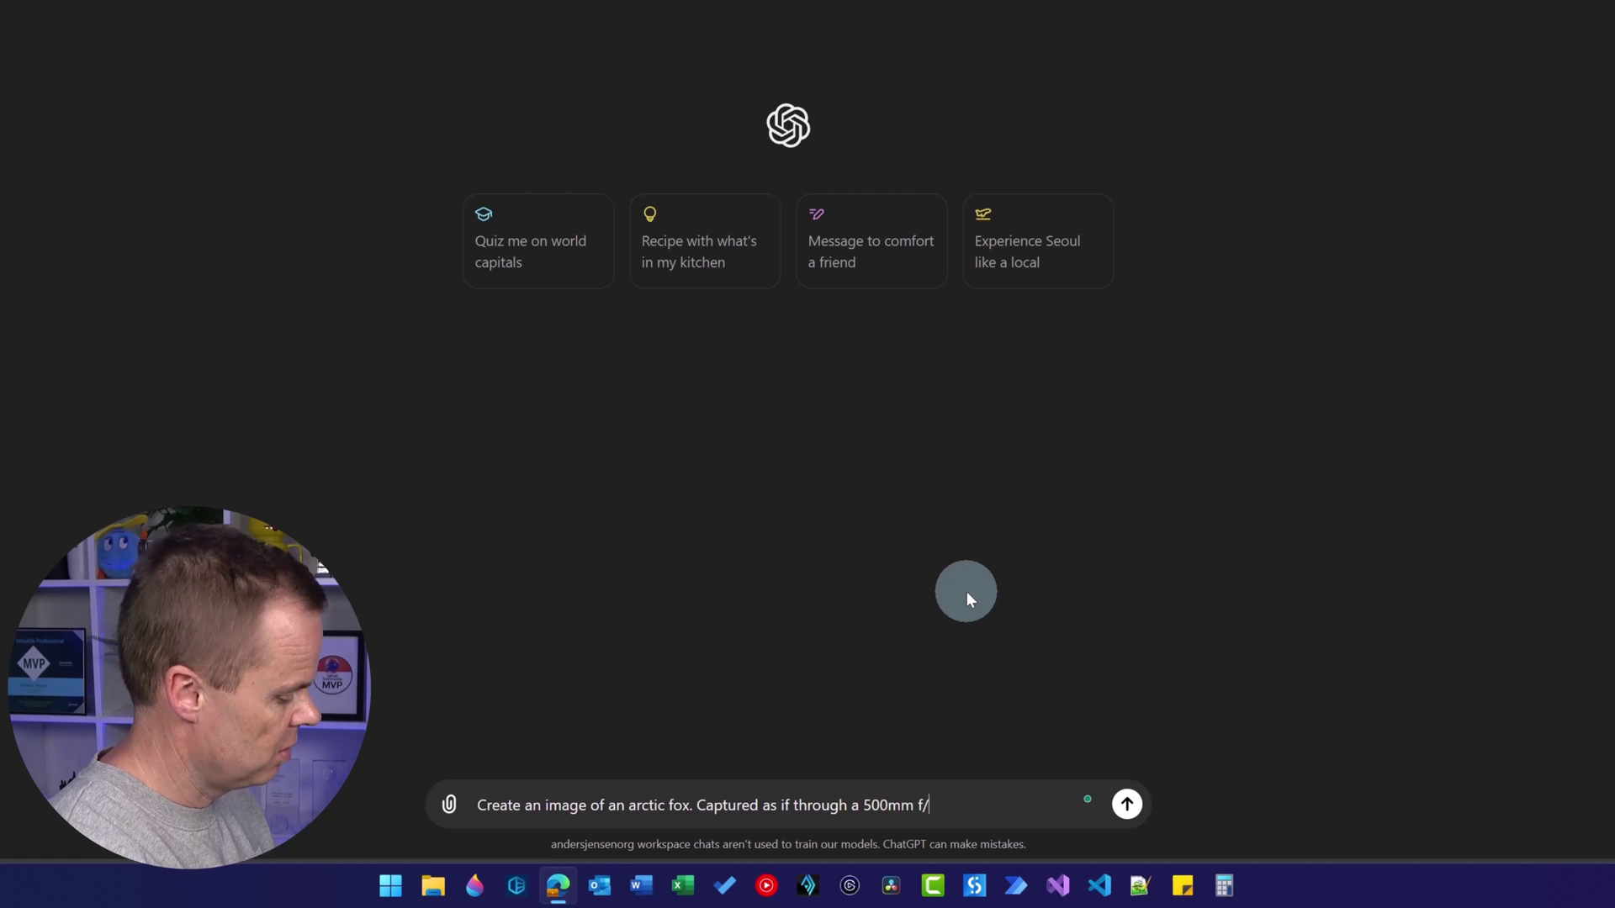
{"action": "type", "text": "5.6 lens"}
{"action": "key", "text": "Return"}
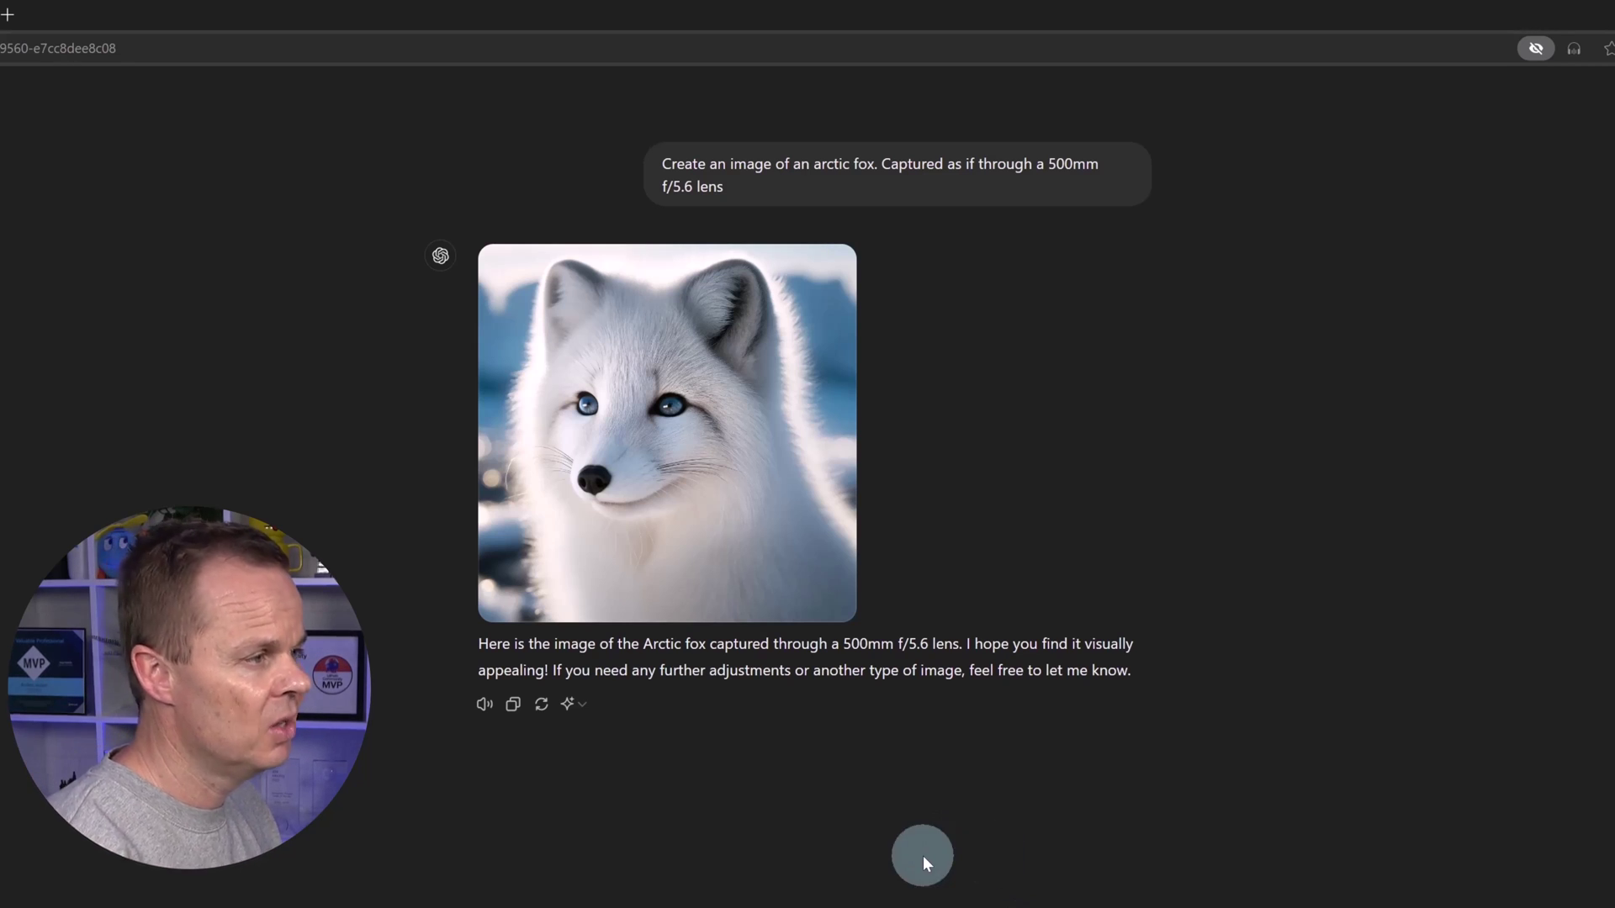
Edit the arctic fox prompt to add 'Tilt shift.' right after 'fox.'.
{"action": "mouse_move", "coordinate": [724, 135]}
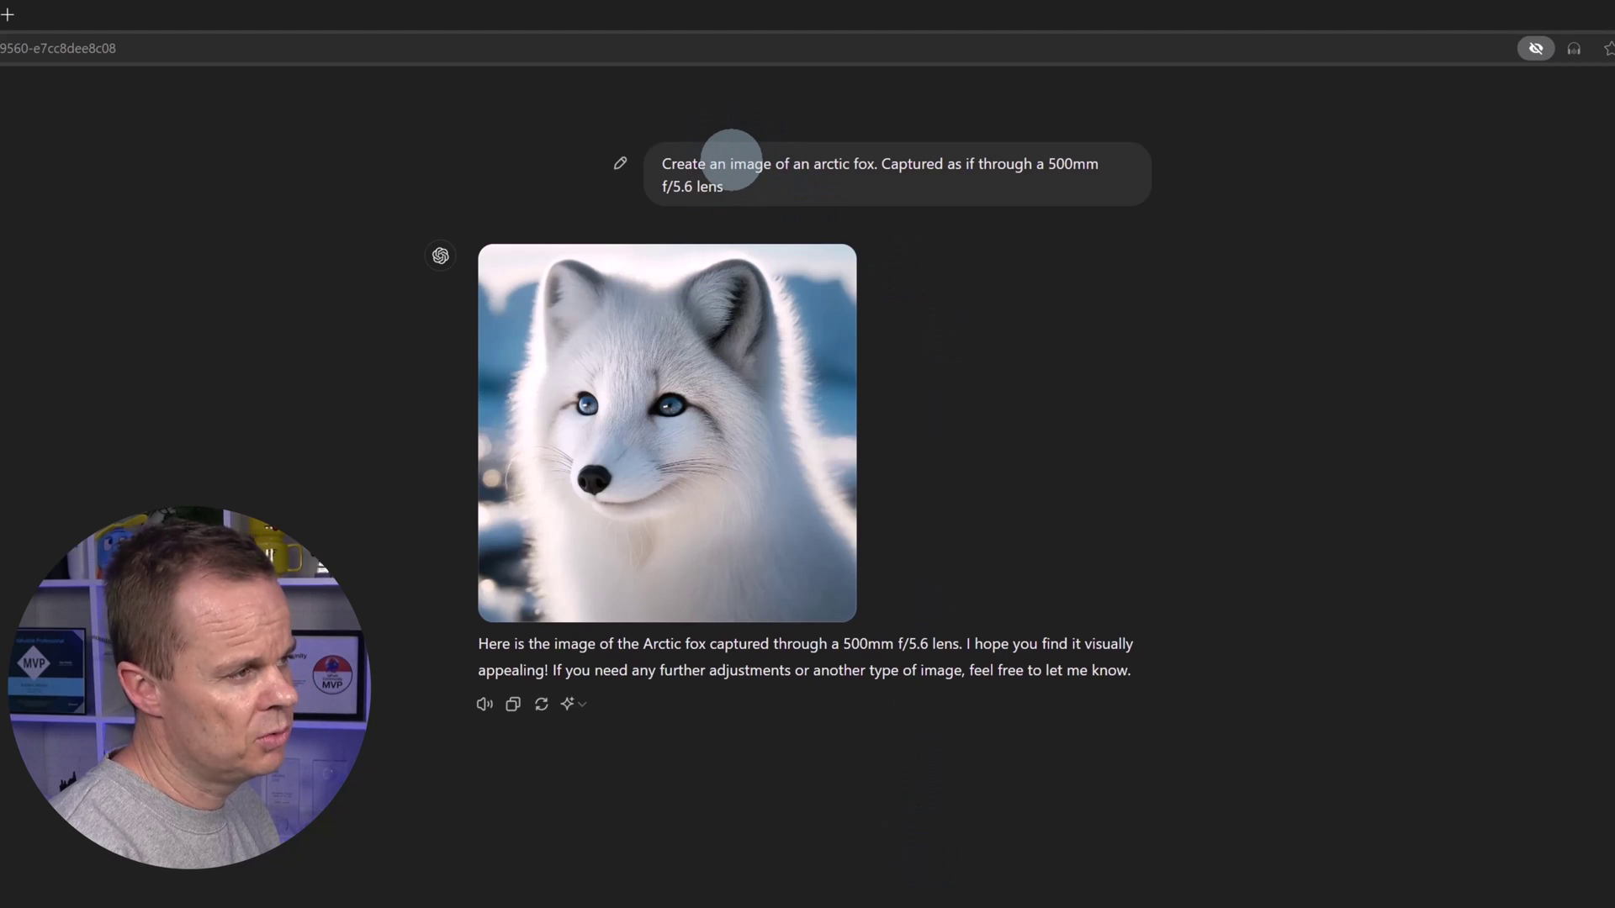
{"action": "left_click", "coordinate": [621, 162]}
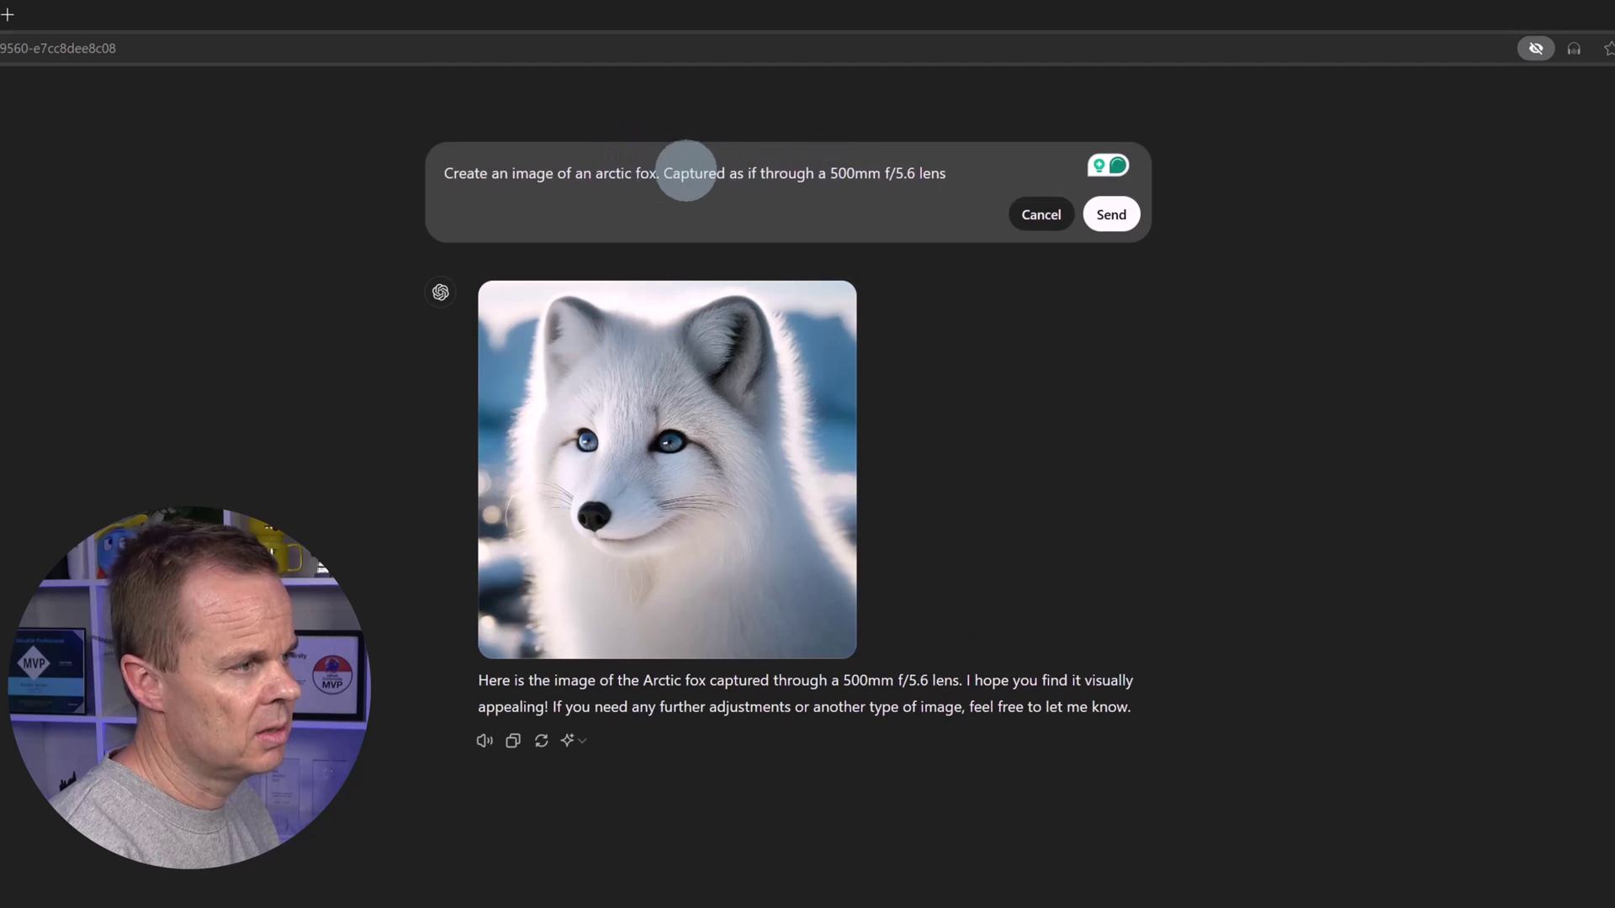
{"action": "left_click", "coordinate": [663, 173]}
{"action": "type", "text": "tilt s"}
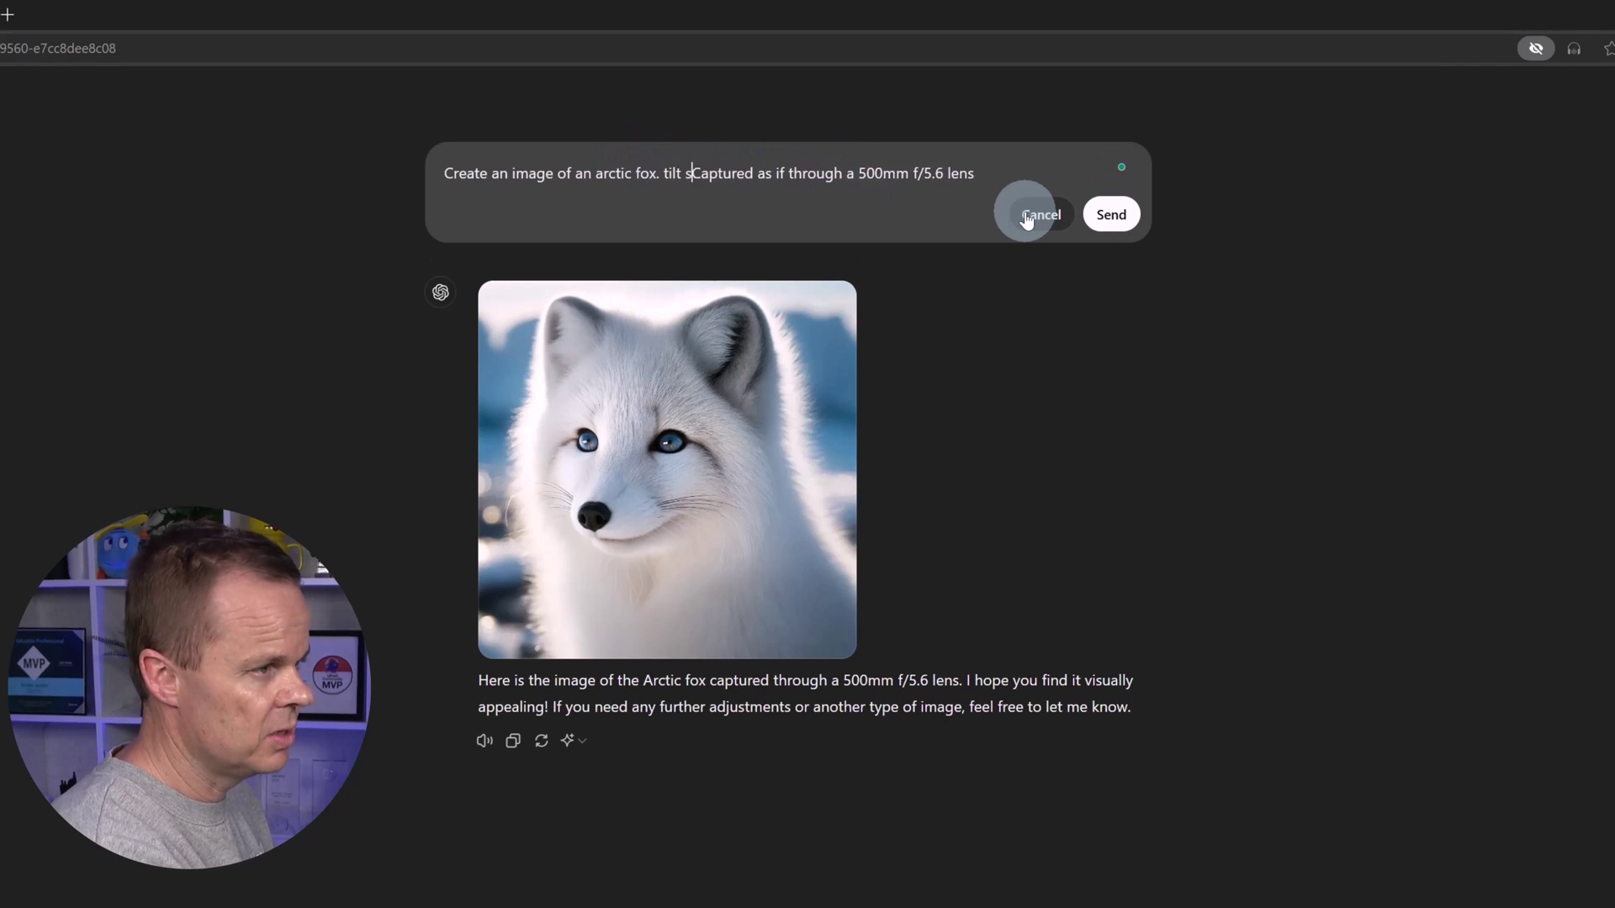
{"action": "type", "text": "h"}
{"action": "key", "text": "BackSpace"}
{"action": "key", "text": "BackSpace"}
{"action": "key", "text": "BackSpace"}
{"action": "key", "text": "BackSpace"}
{"action": "key", "text": "BackSpace"}
{"action": "key", "text": "BackSpace"}
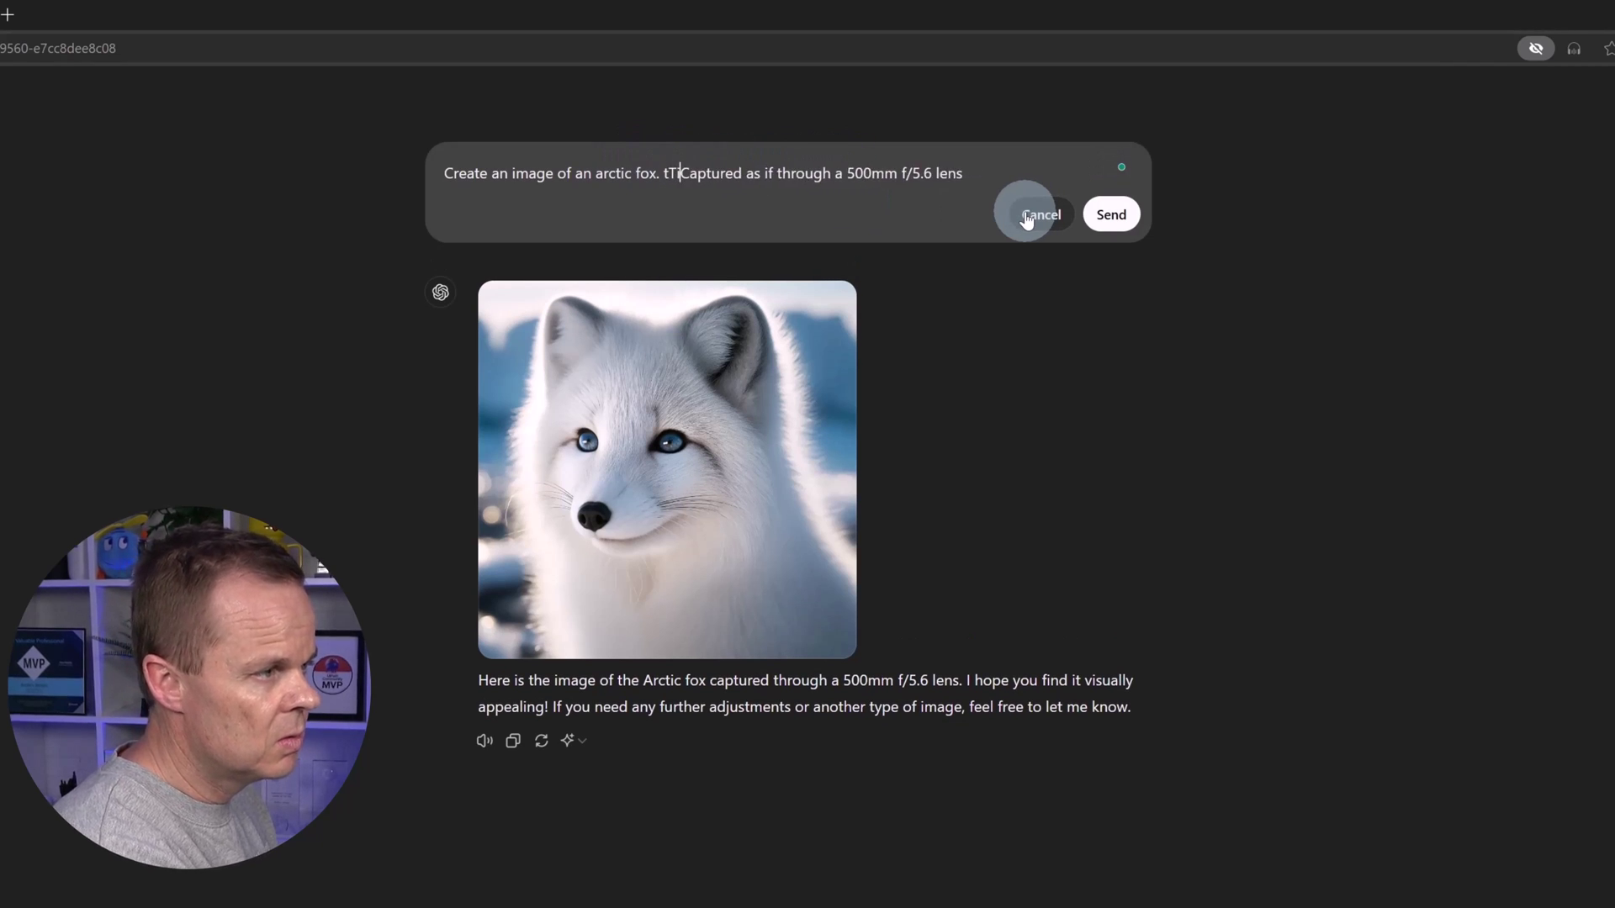
{"action": "key", "text": "BackSpace"}
{"action": "type", "text": "Tilt S"}
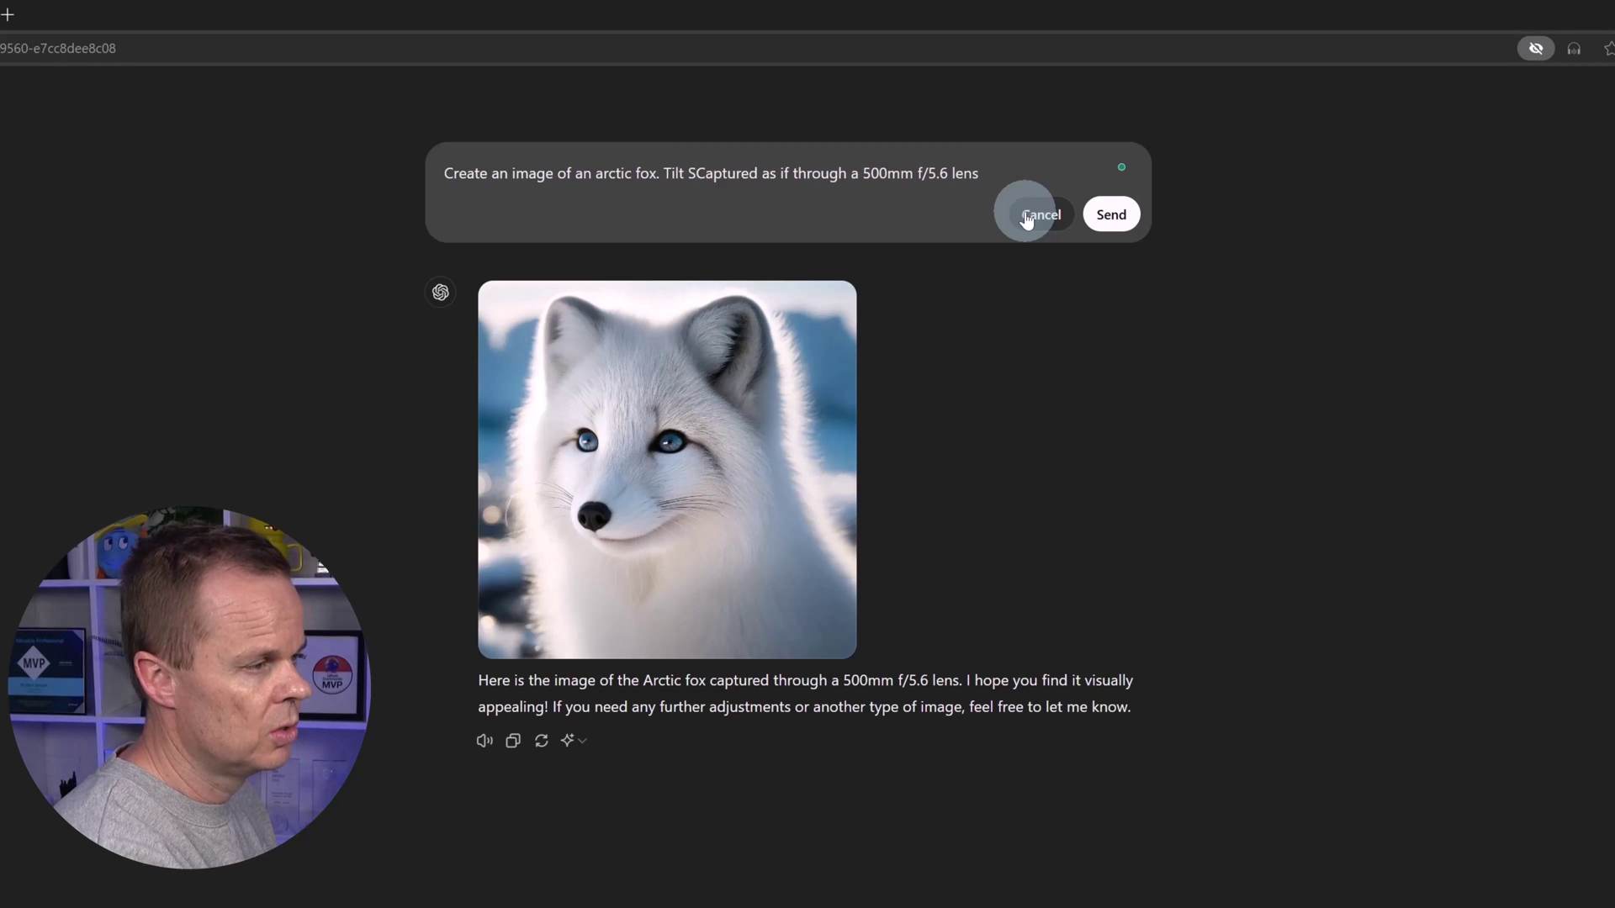
{"action": "key", "text": "BackSpace"}
{"action": "type", "text": "shift."}
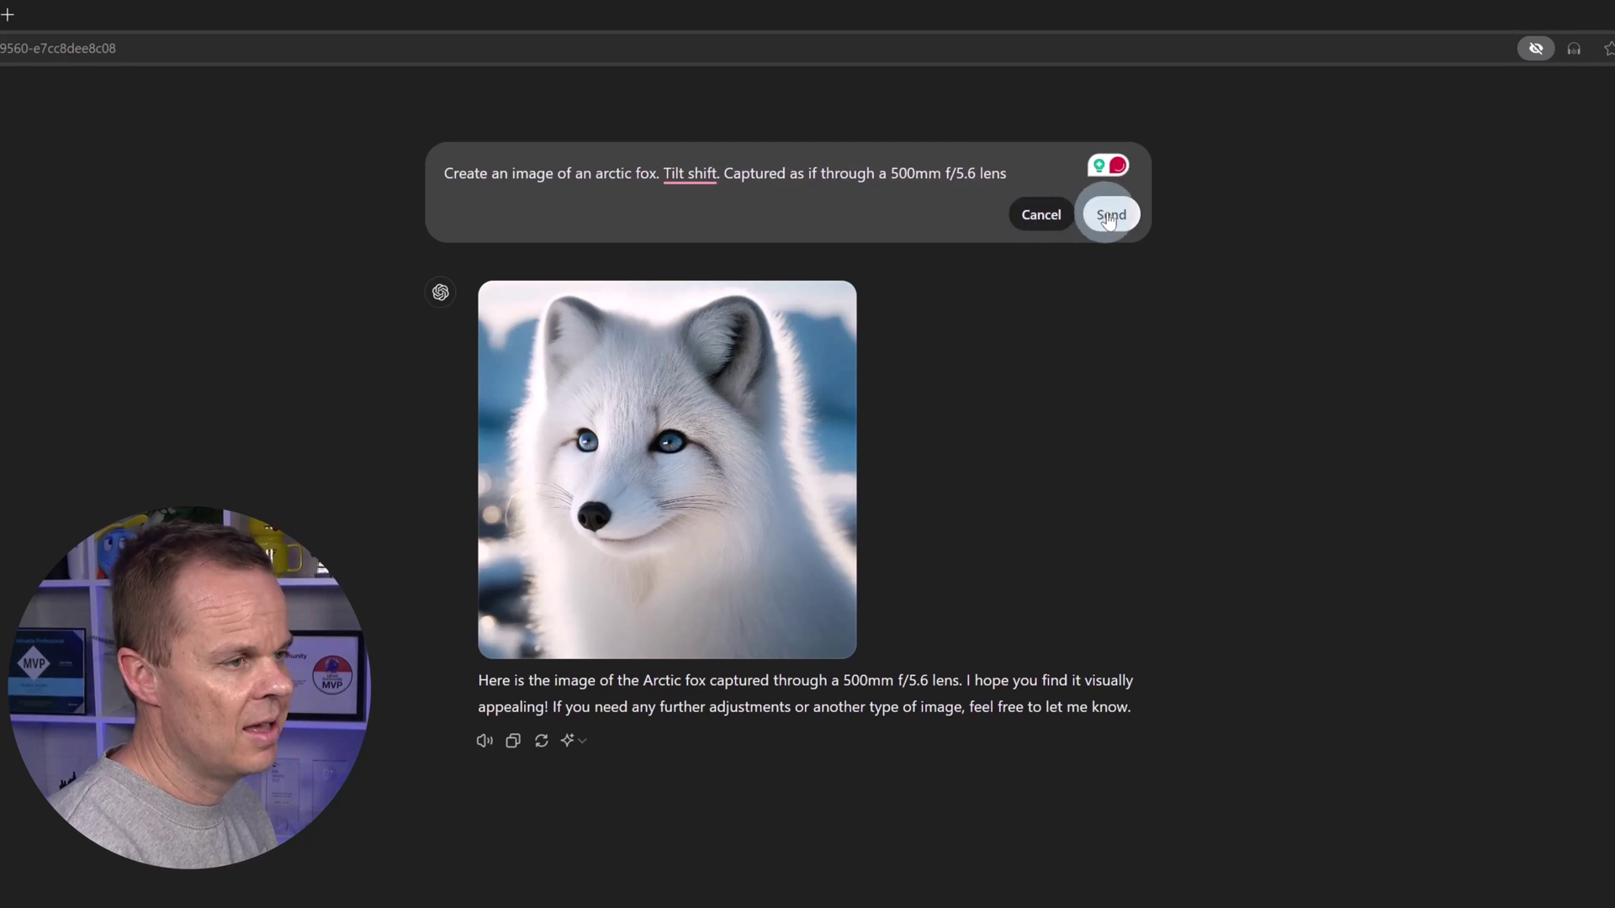
Resend the edited prompt and inspect the new tilt-shift fox image full size.
{"action": "left_click", "coordinate": [1110, 215]}
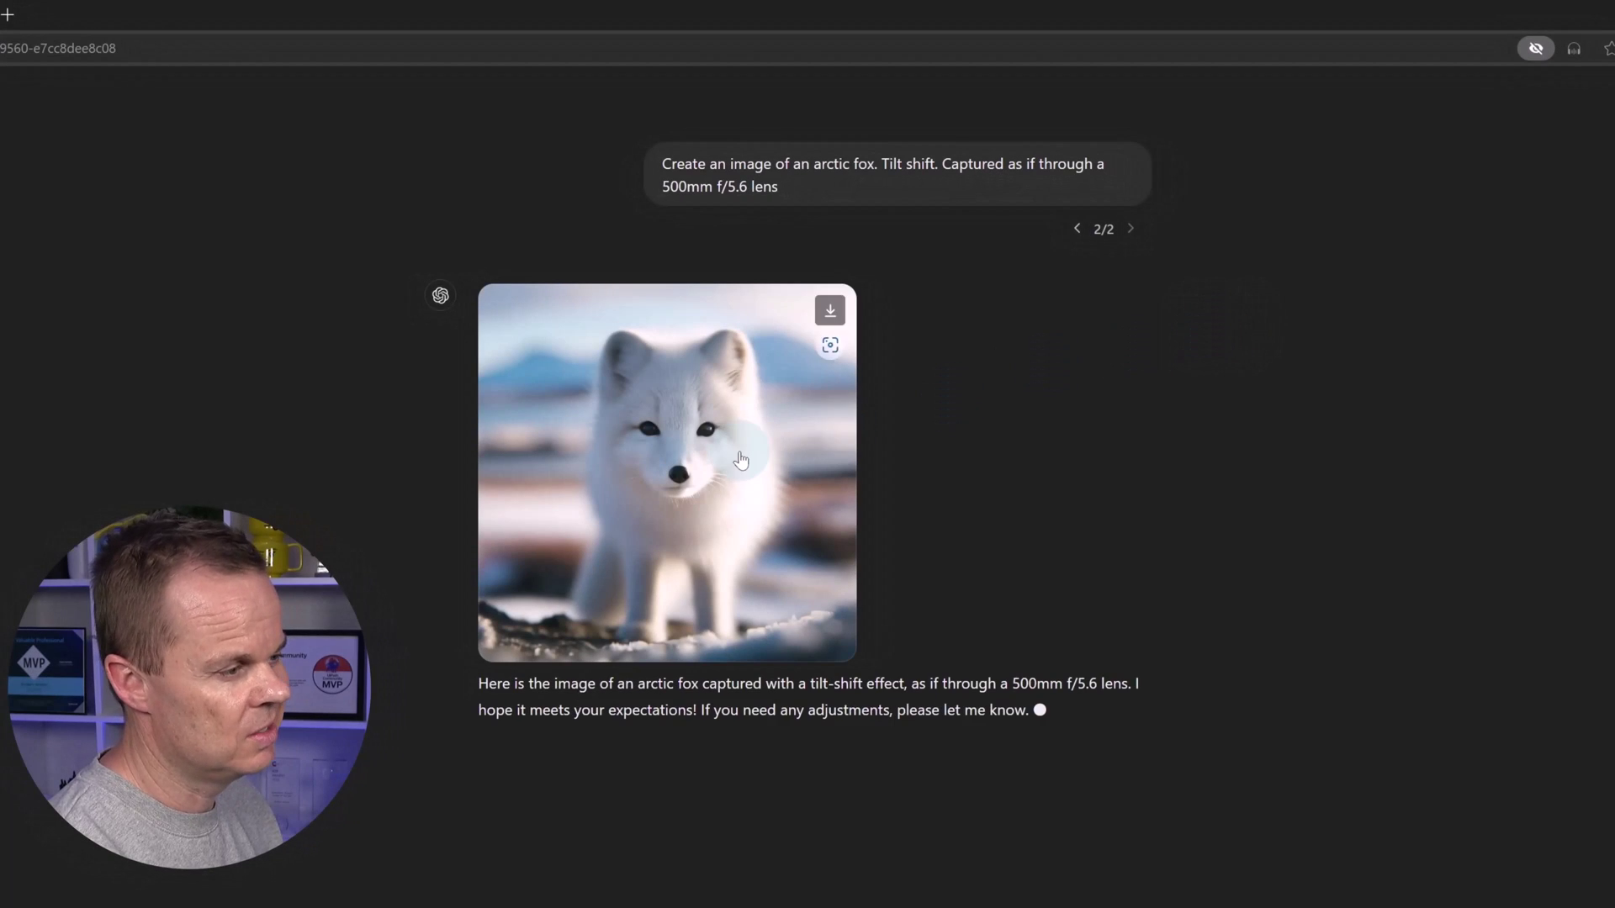
{"action": "left_click", "coordinate": [740, 451]}
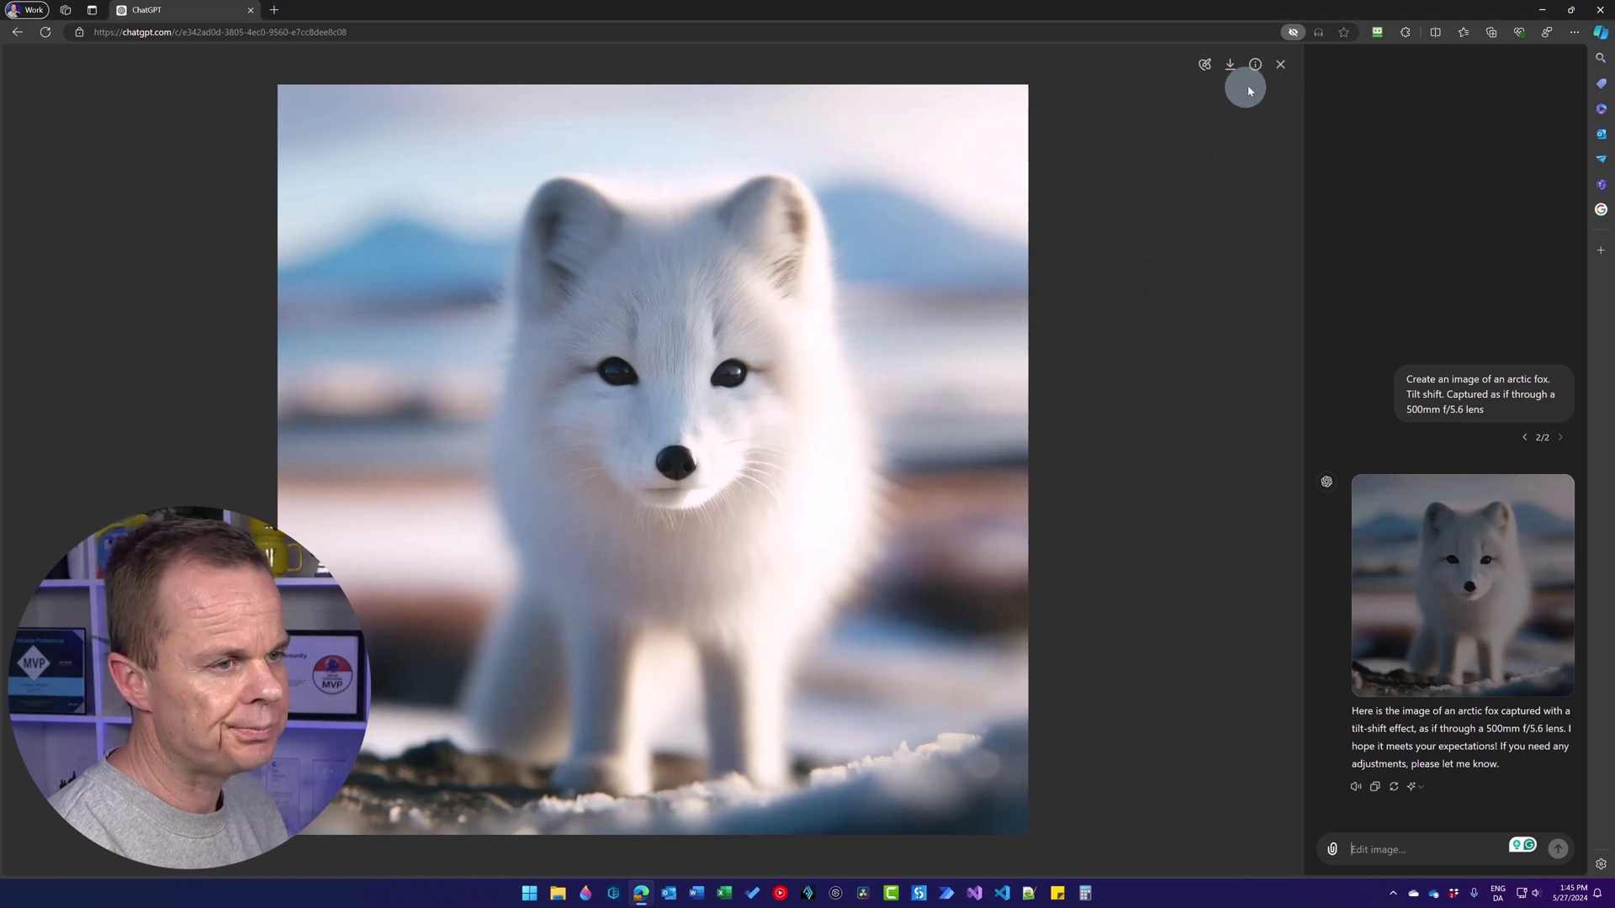
{"action": "left_click", "coordinate": [1280, 64]}
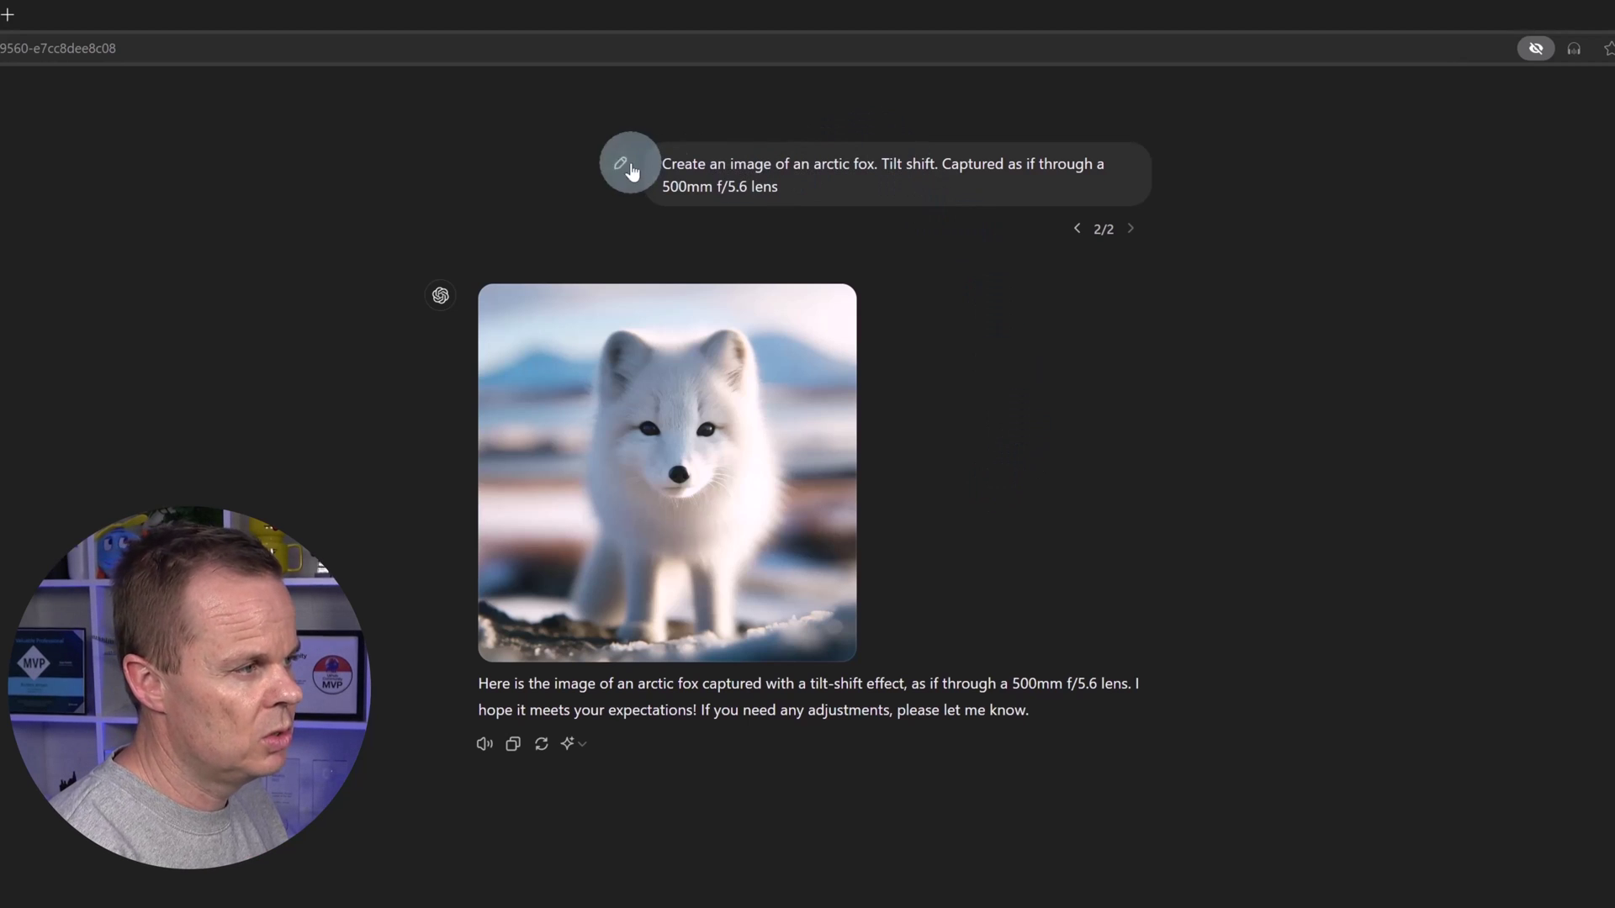
Replace 'Tilt shift' with 'Autochrome' in the fox prompt, resend it, and view the result enlarged.
{"action": "left_click", "coordinate": [620, 162]}
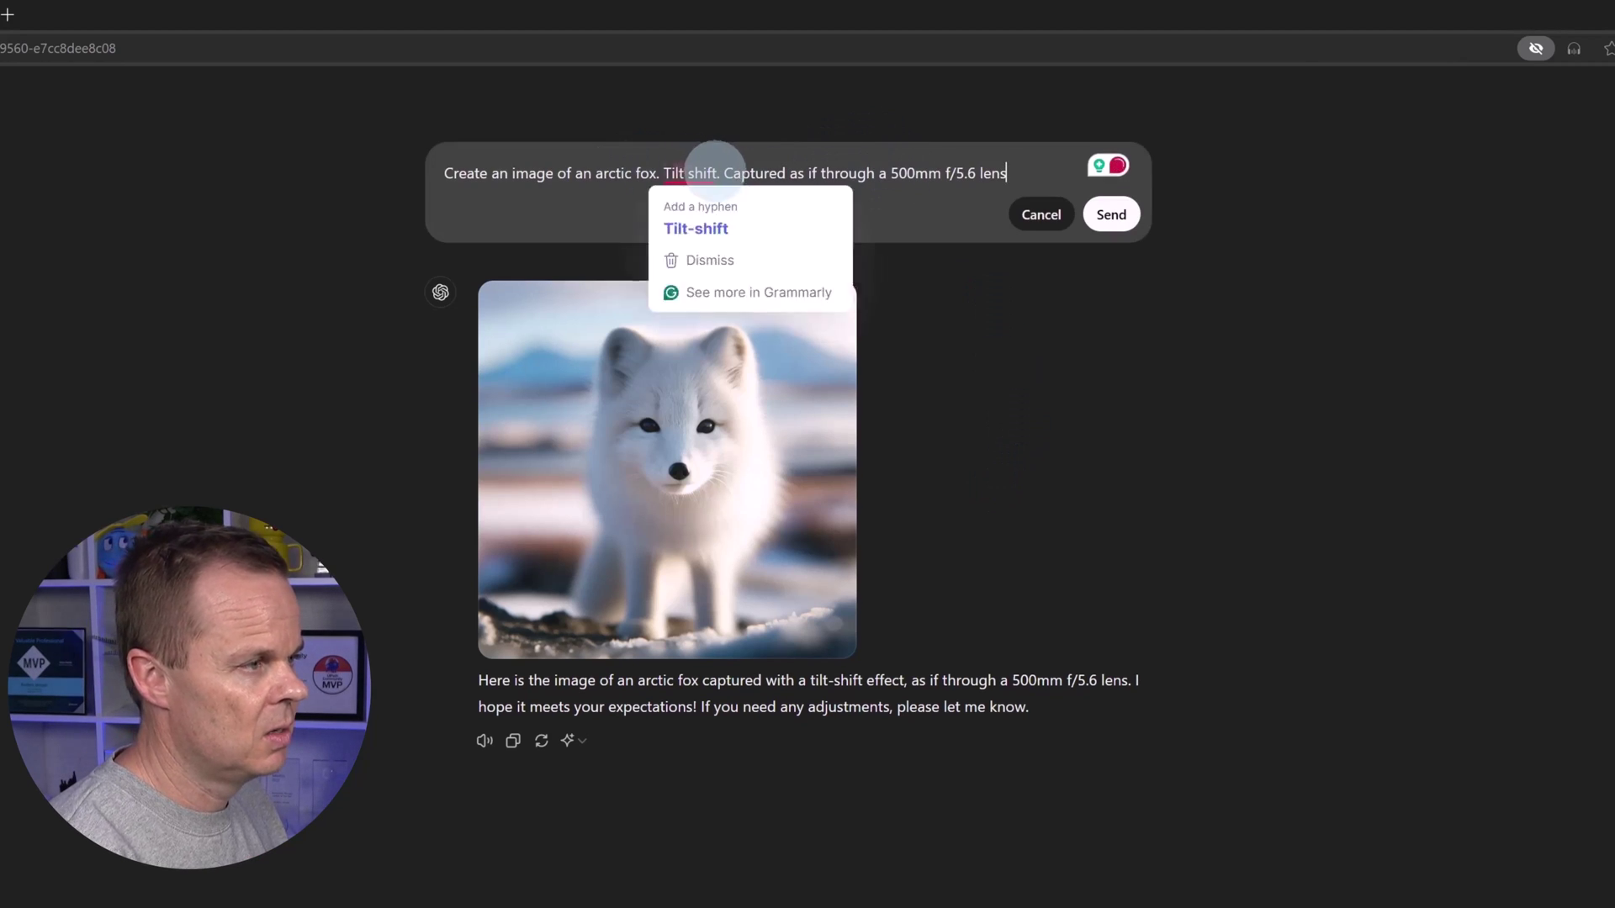
{"action": "key", "text": "BackSpace"}
{"action": "key", "text": "BackSpace"}
{"action": "key", "text": "BackSpace"}
{"action": "key", "text": "BackSpace"}
{"action": "key", "text": "BackSpace"}
{"action": "key", "text": "BackSpace"}
{"action": "key", "text": "BackSpace"}
{"action": "key", "text": "BackSpace"}
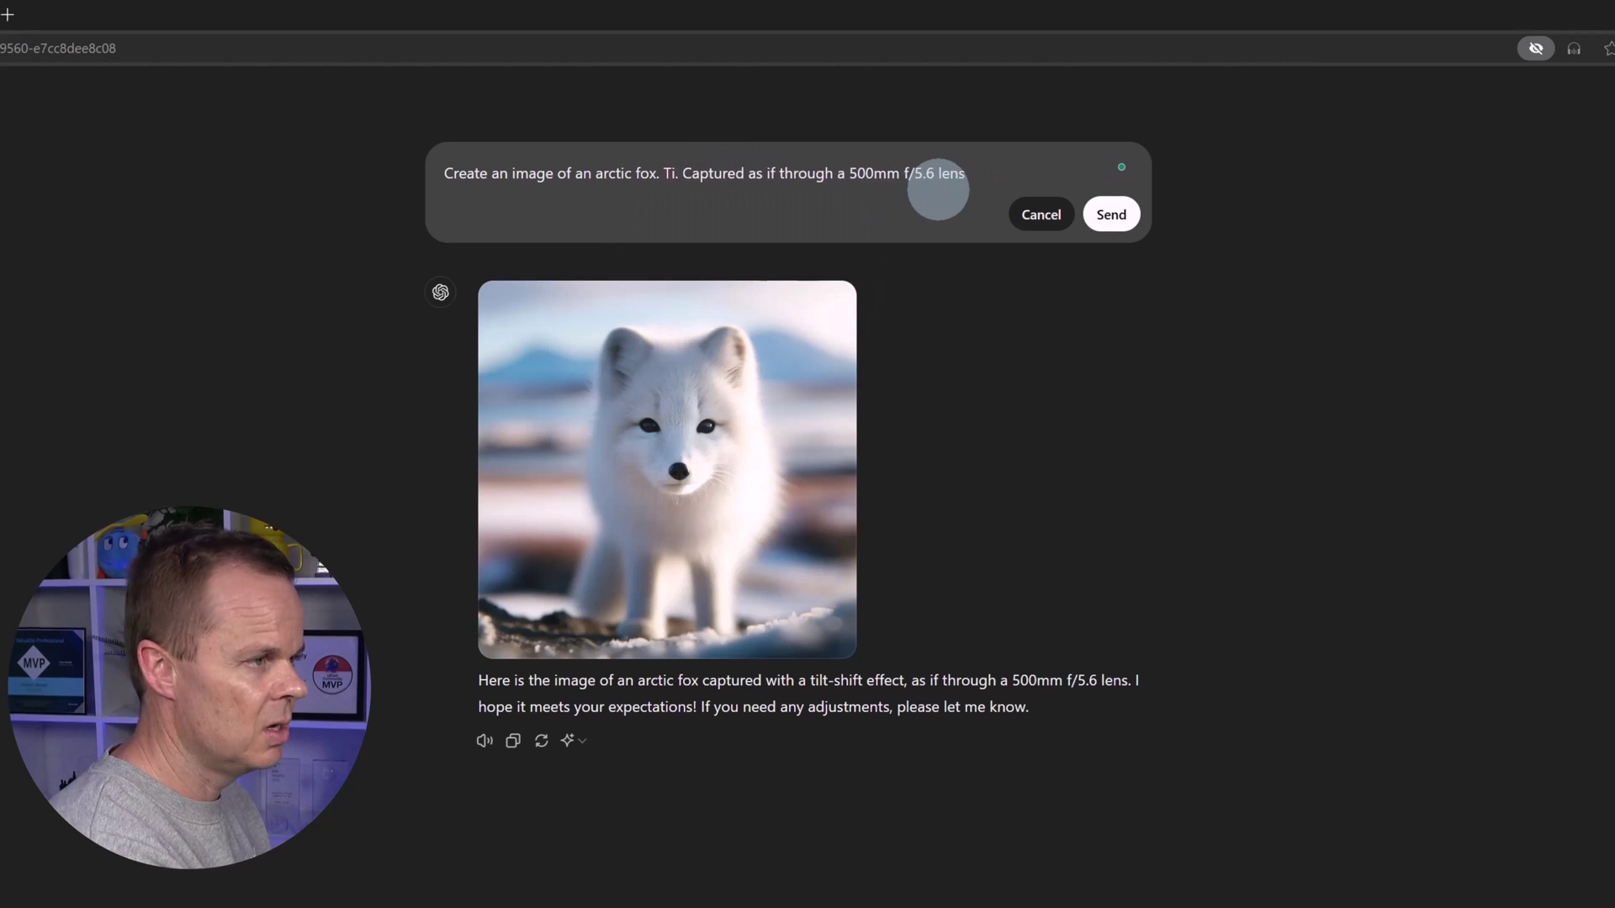
{"action": "key", "text": "BackSpace"}
{"action": "key", "text": "BackSpace"}
{"action": "type", "text": "Autoch"}
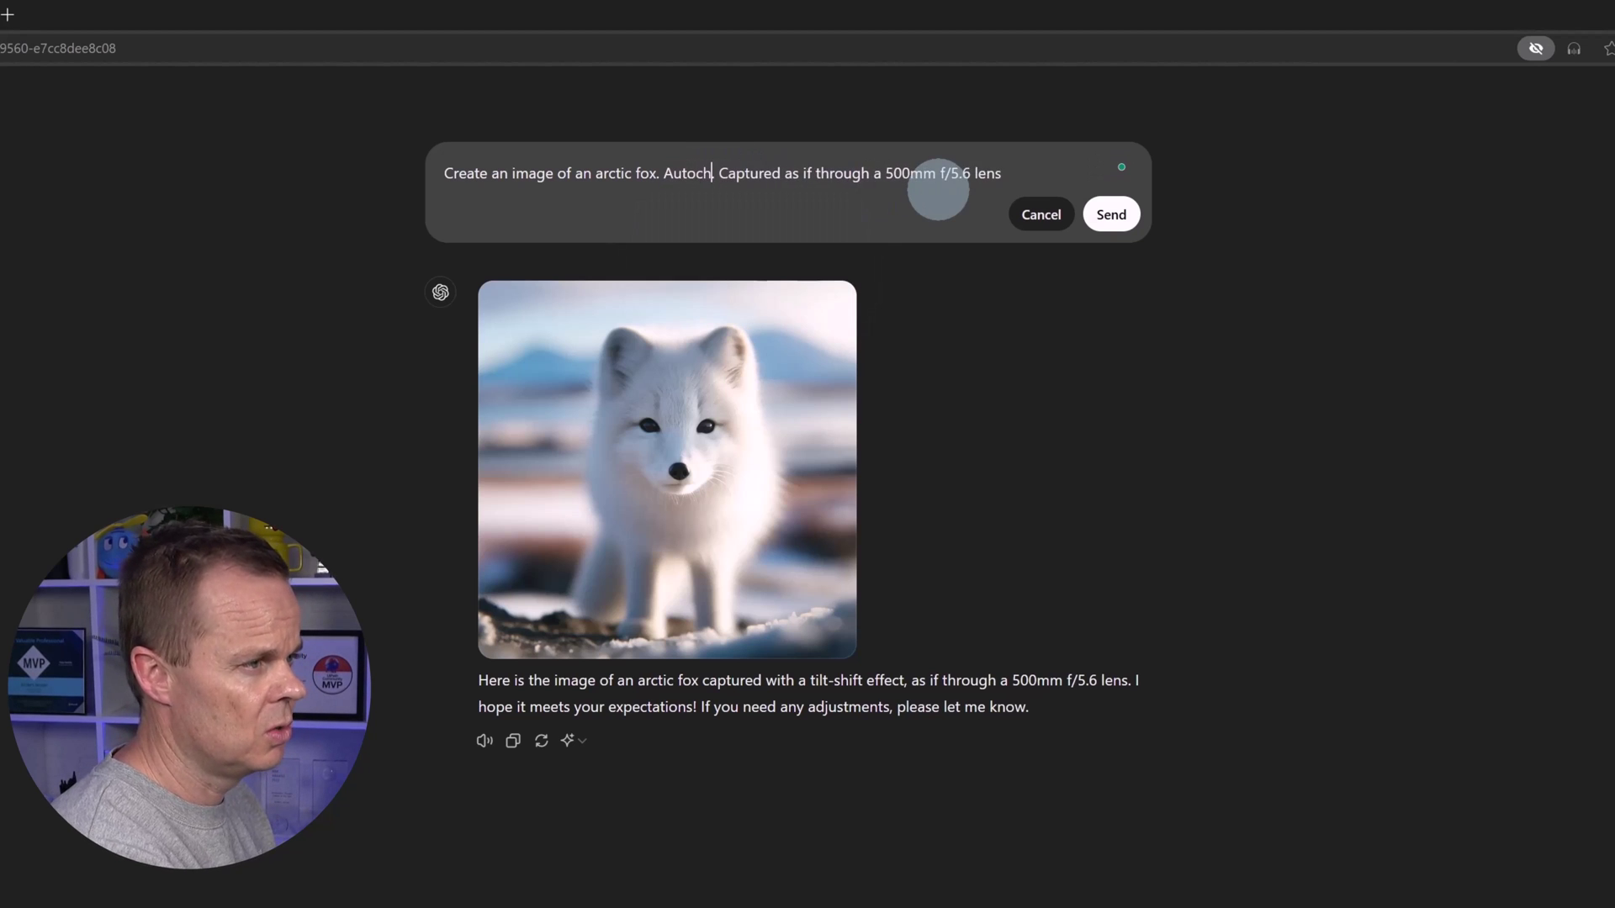
{"action": "type", "text": "rome."}
{"action": "left_click", "coordinate": [1115, 217]}
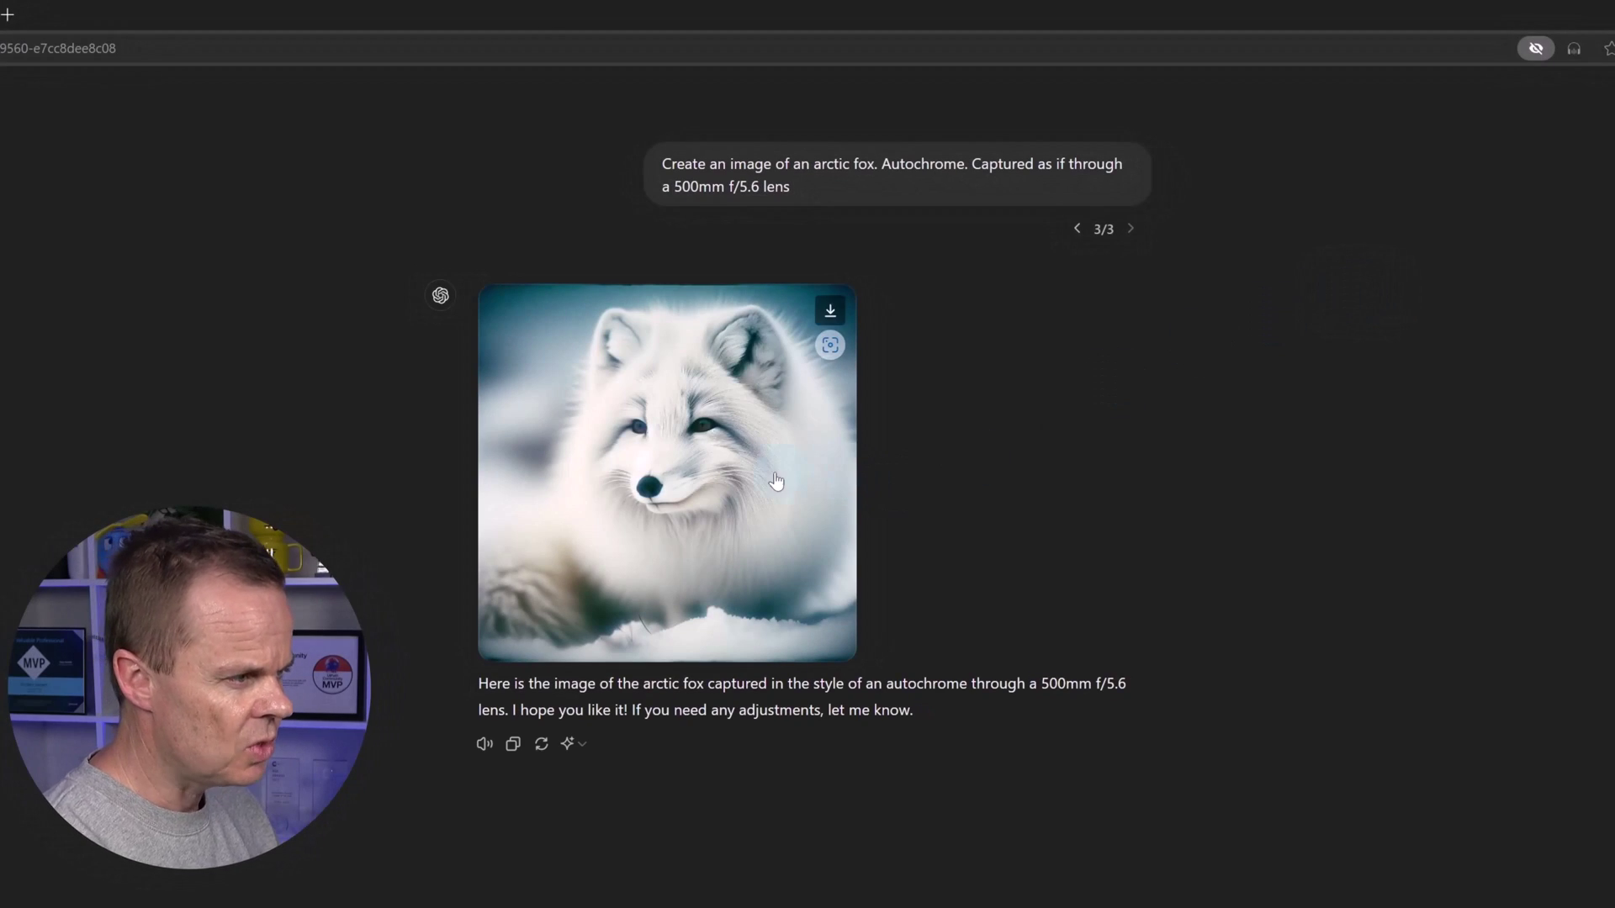
{"action": "left_click", "coordinate": [773, 471]}
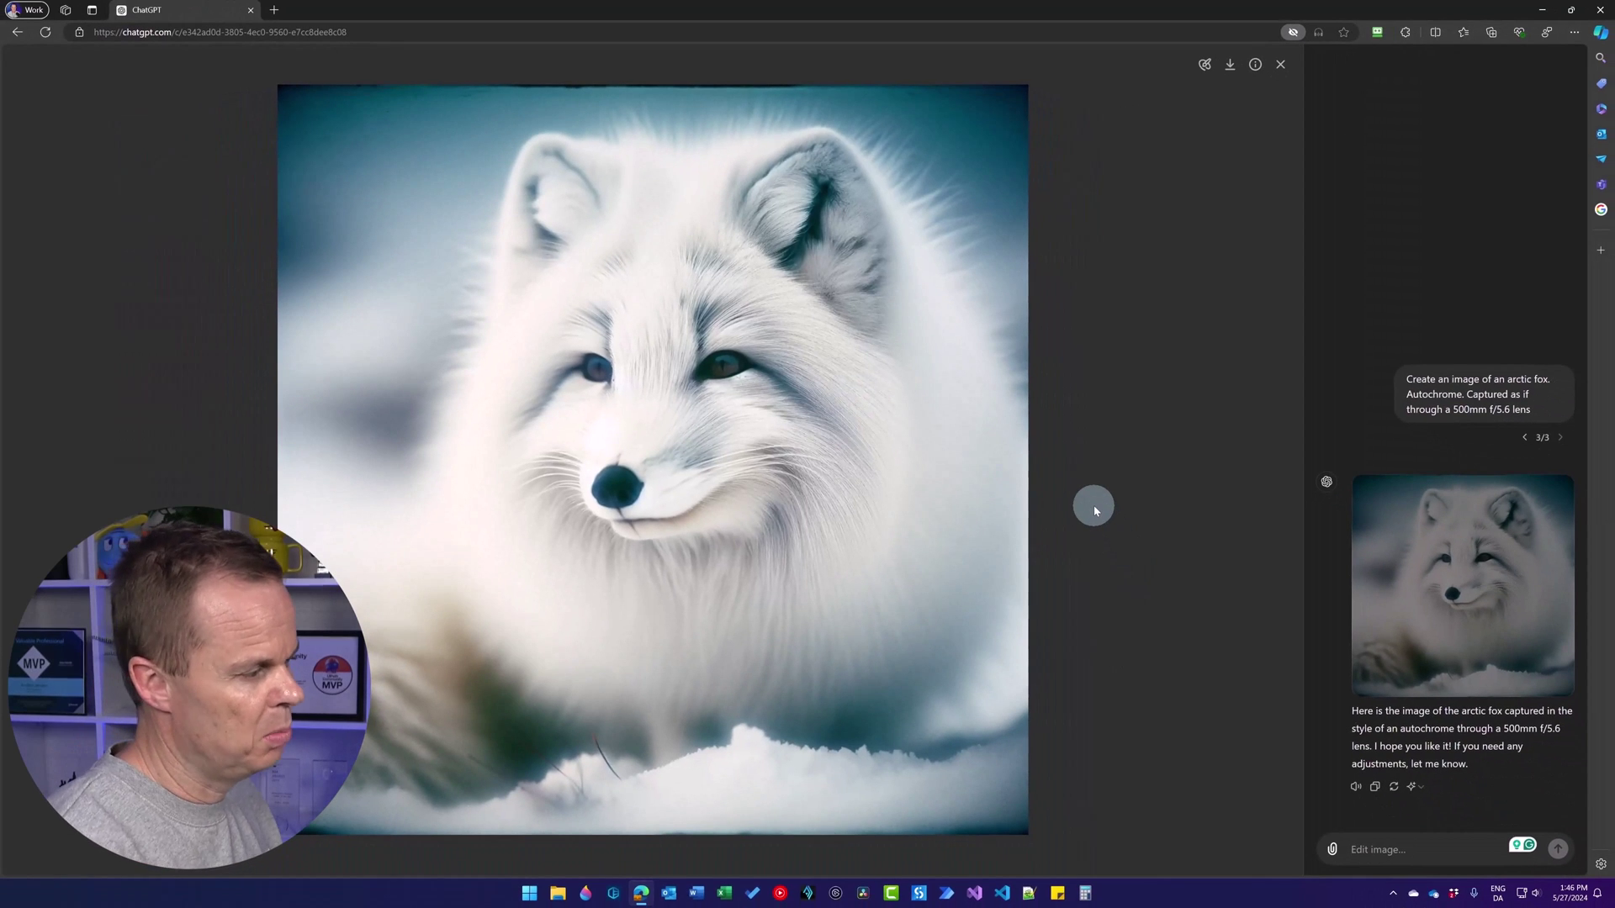
{"action": "left_click", "coordinate": [1280, 64]}
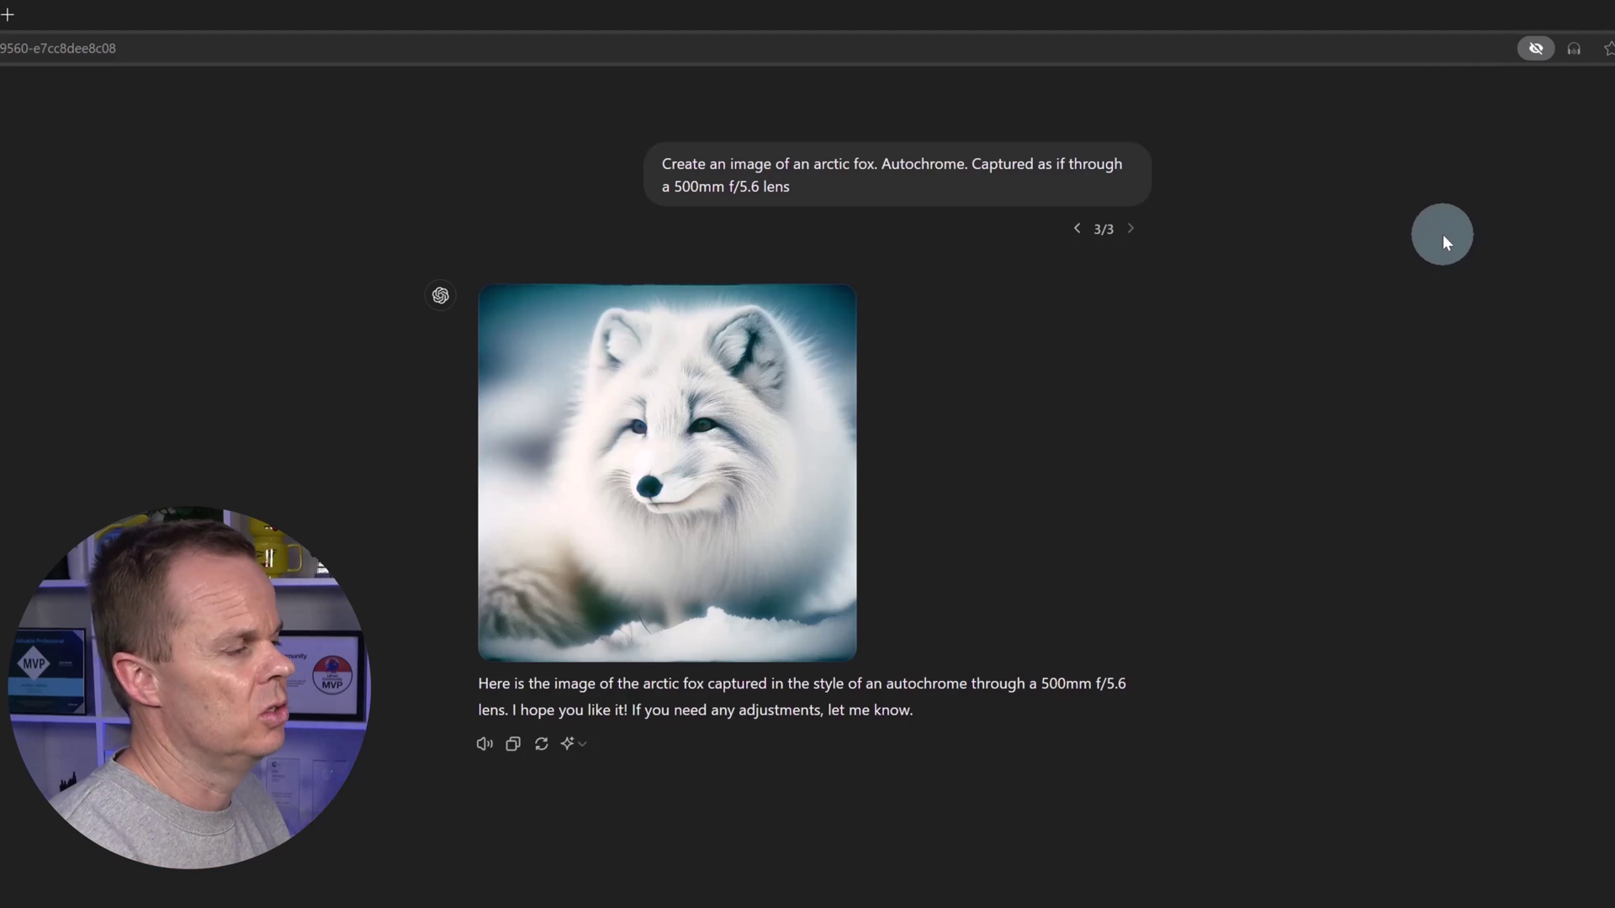
Swap 'Autochrome' for 'Double exposure.' in the fox prompt, resend, and open the new image.
{"action": "mouse_move", "coordinate": [720, 171]}
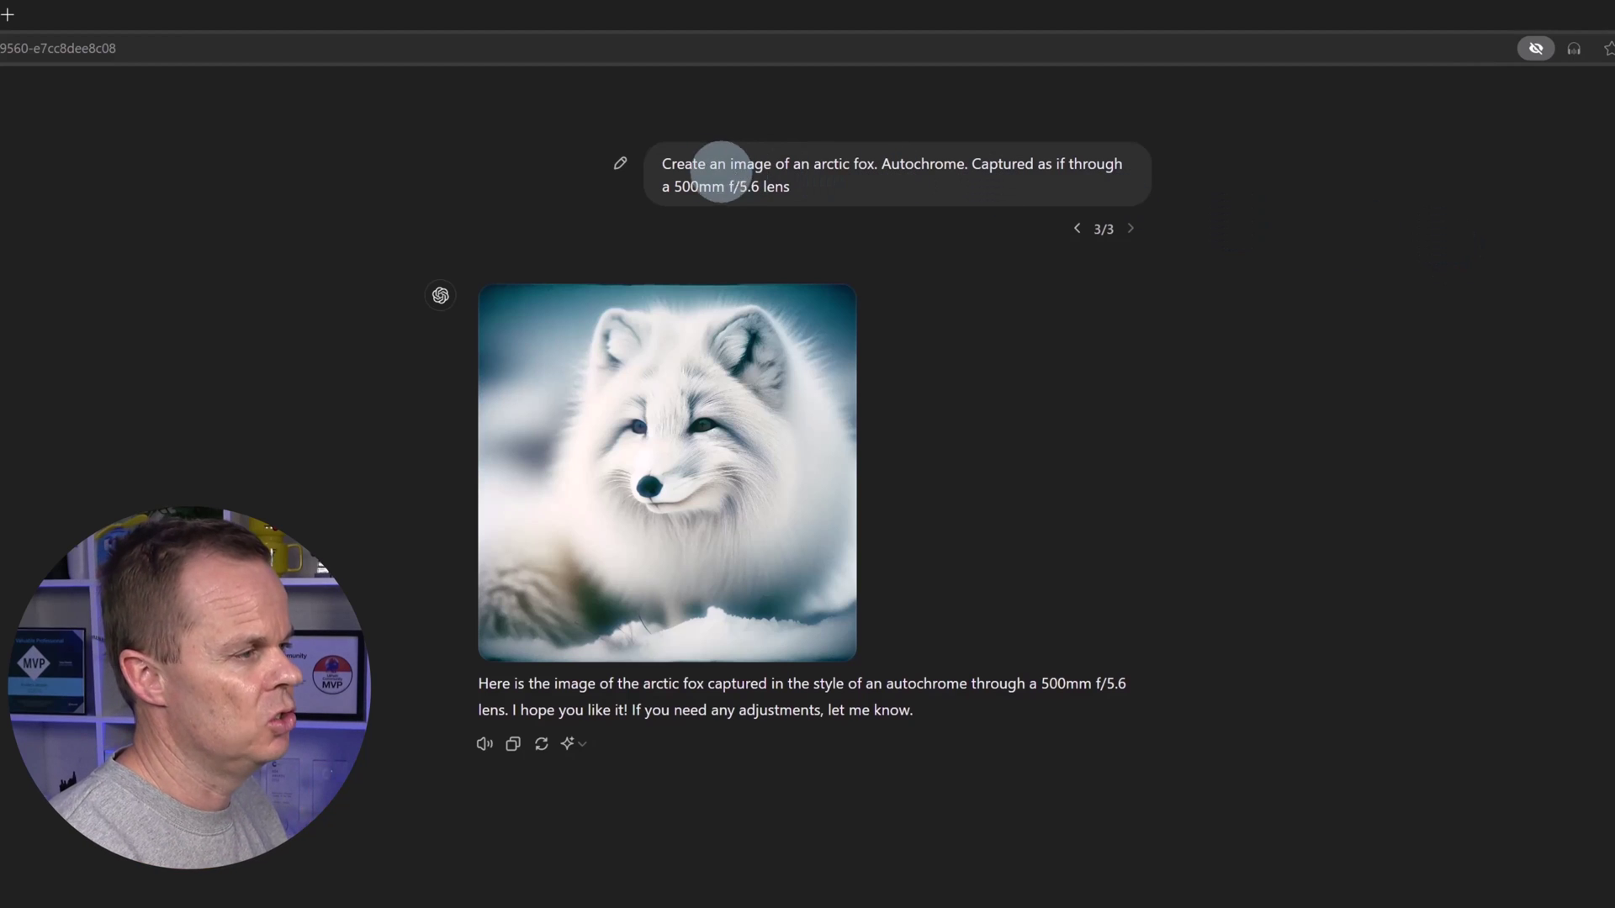
{"action": "left_click", "coordinate": [620, 168]}
{"action": "left_click", "coordinate": [747, 174]}
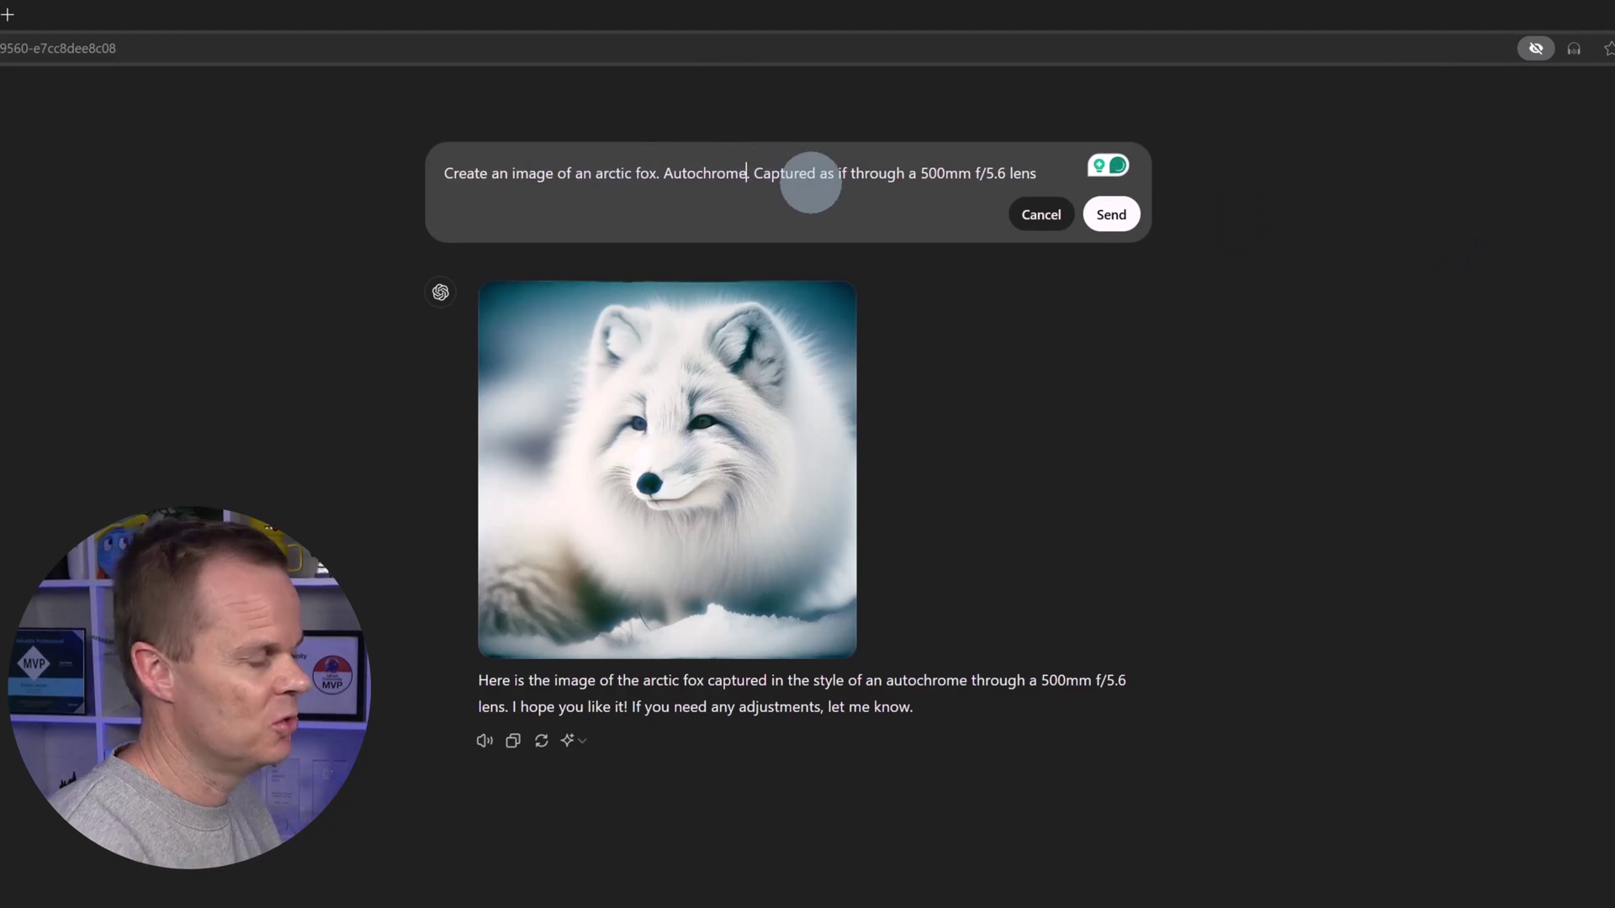
{"action": "key", "text": "BackSpace"}
{"action": "key", "text": "BackSpace"}
{"action": "key", "text": "BackSpace"}
{"action": "key", "text": "BackSpace"}
{"action": "key", "text": "BackSpace"}
{"action": "key", "text": "BackSpace"}
{"action": "key", "text": "BackSpace"}
{"action": "key", "text": "BackSpace"}
{"action": "key", "text": "BackSpace"}
{"action": "key", "text": "BackSpace"}
{"action": "key", "text": "BackSpace"}
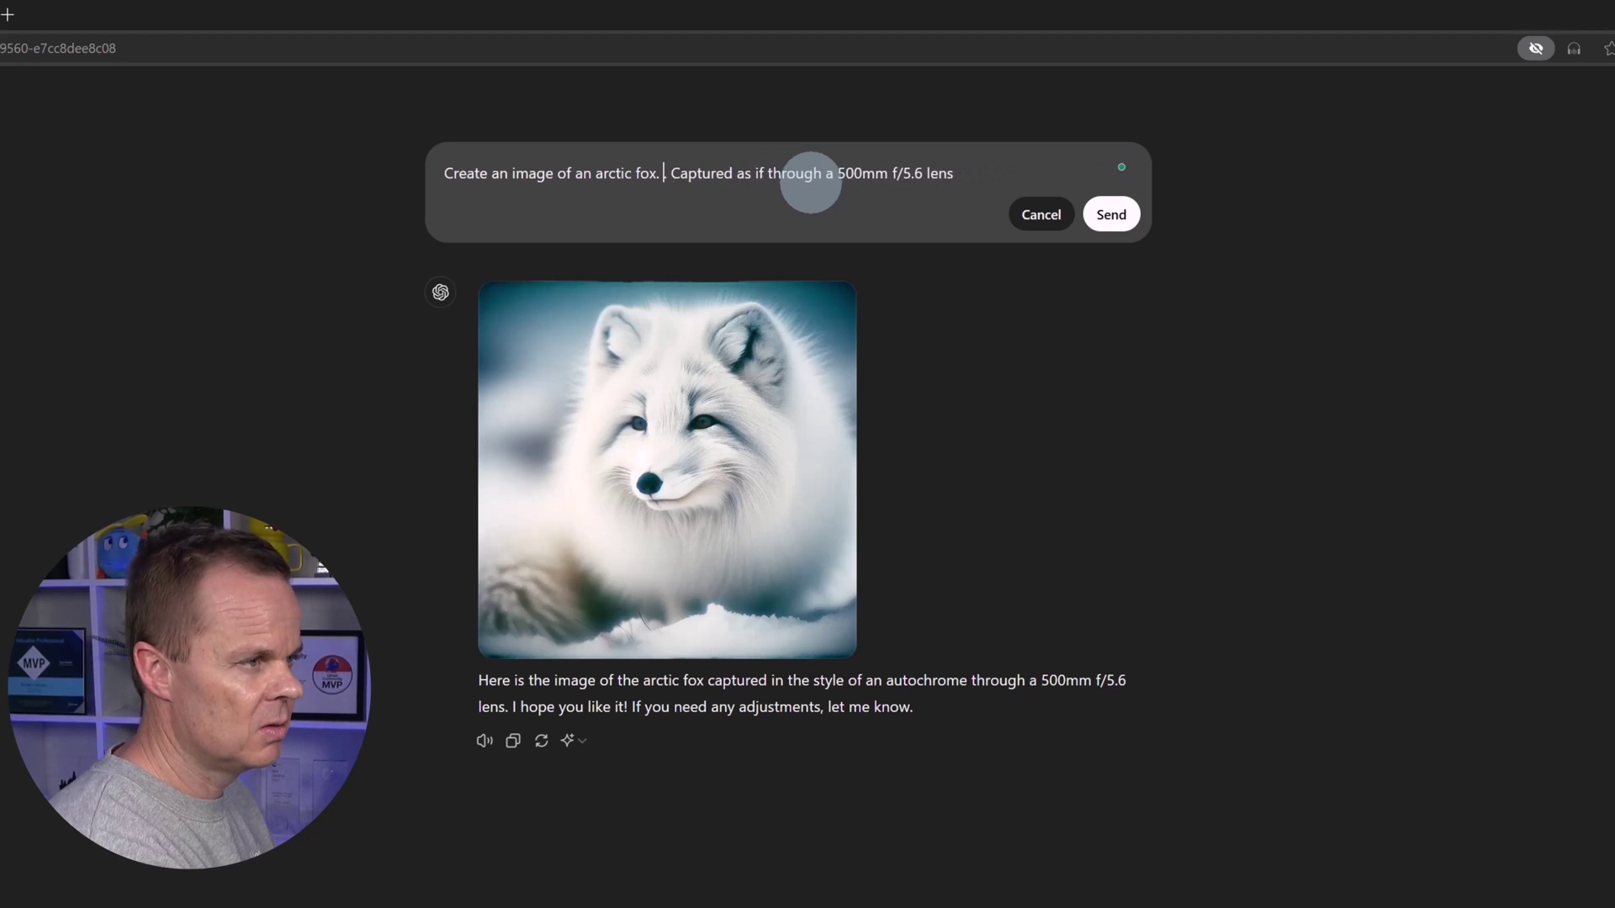
{"action": "type", "text": "Double expos"}
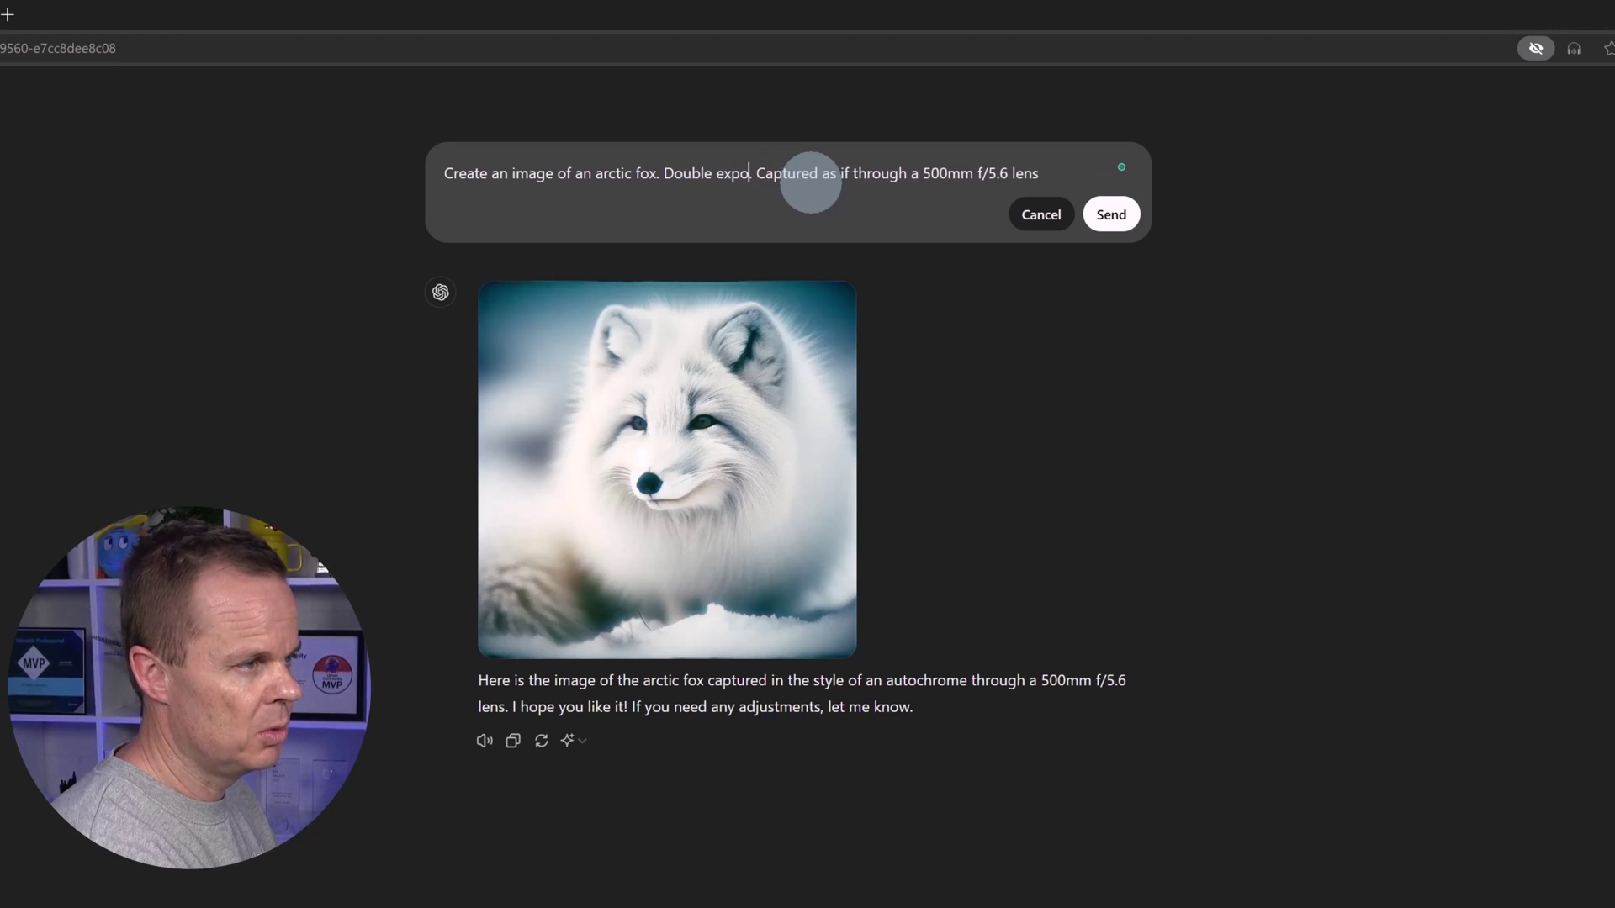
{"action": "type", "text": "ure."}
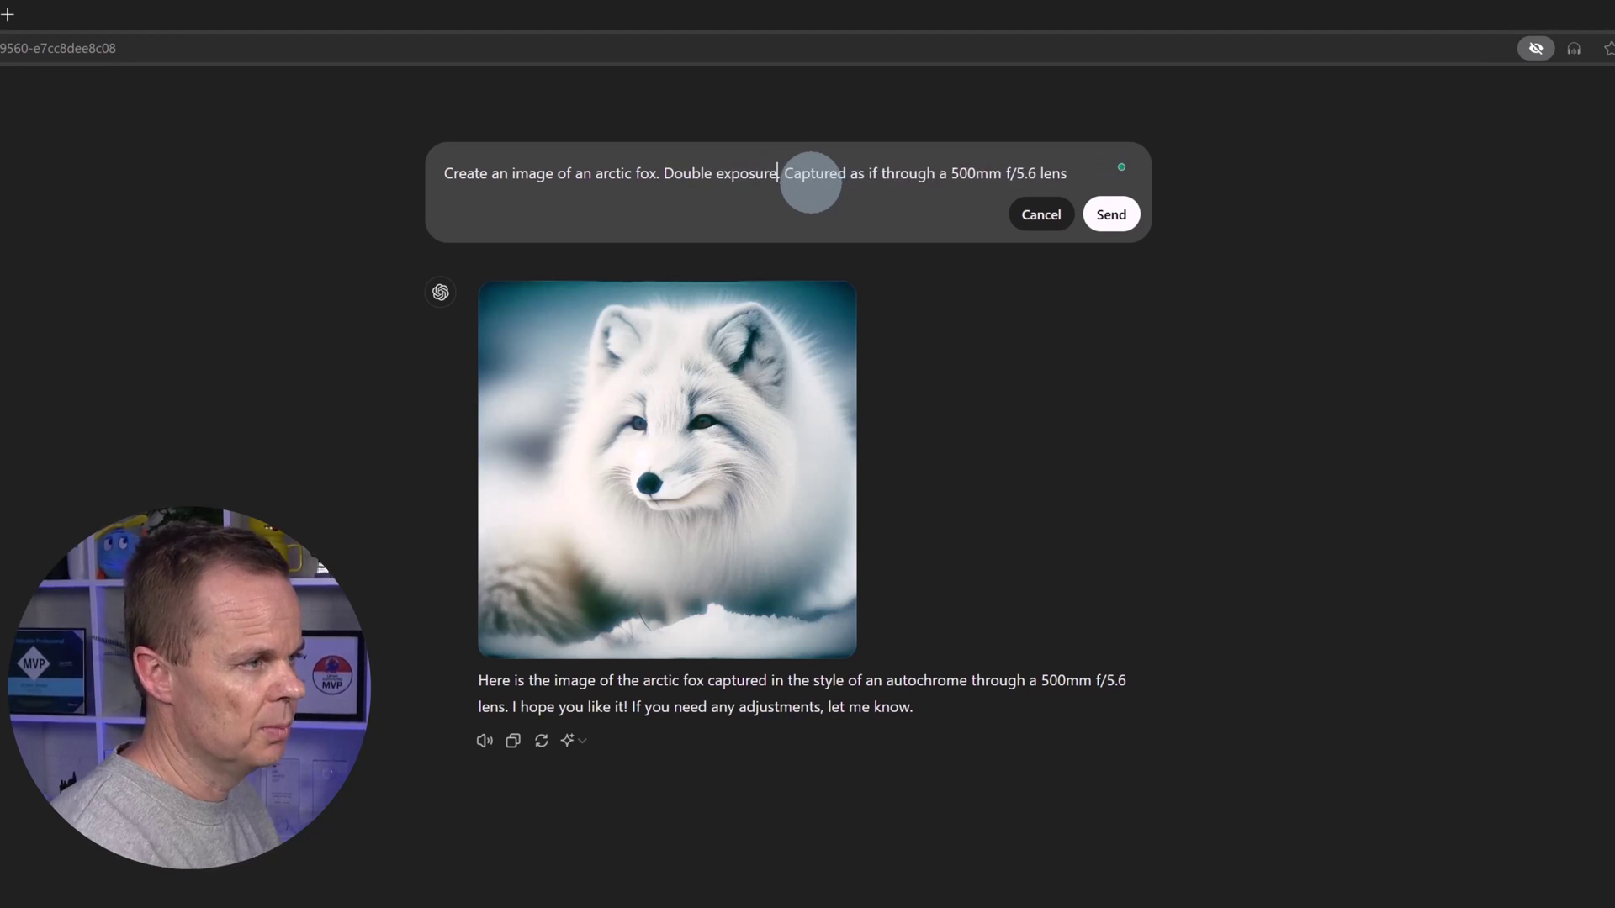
{"action": "left_click", "coordinate": [1111, 215]}
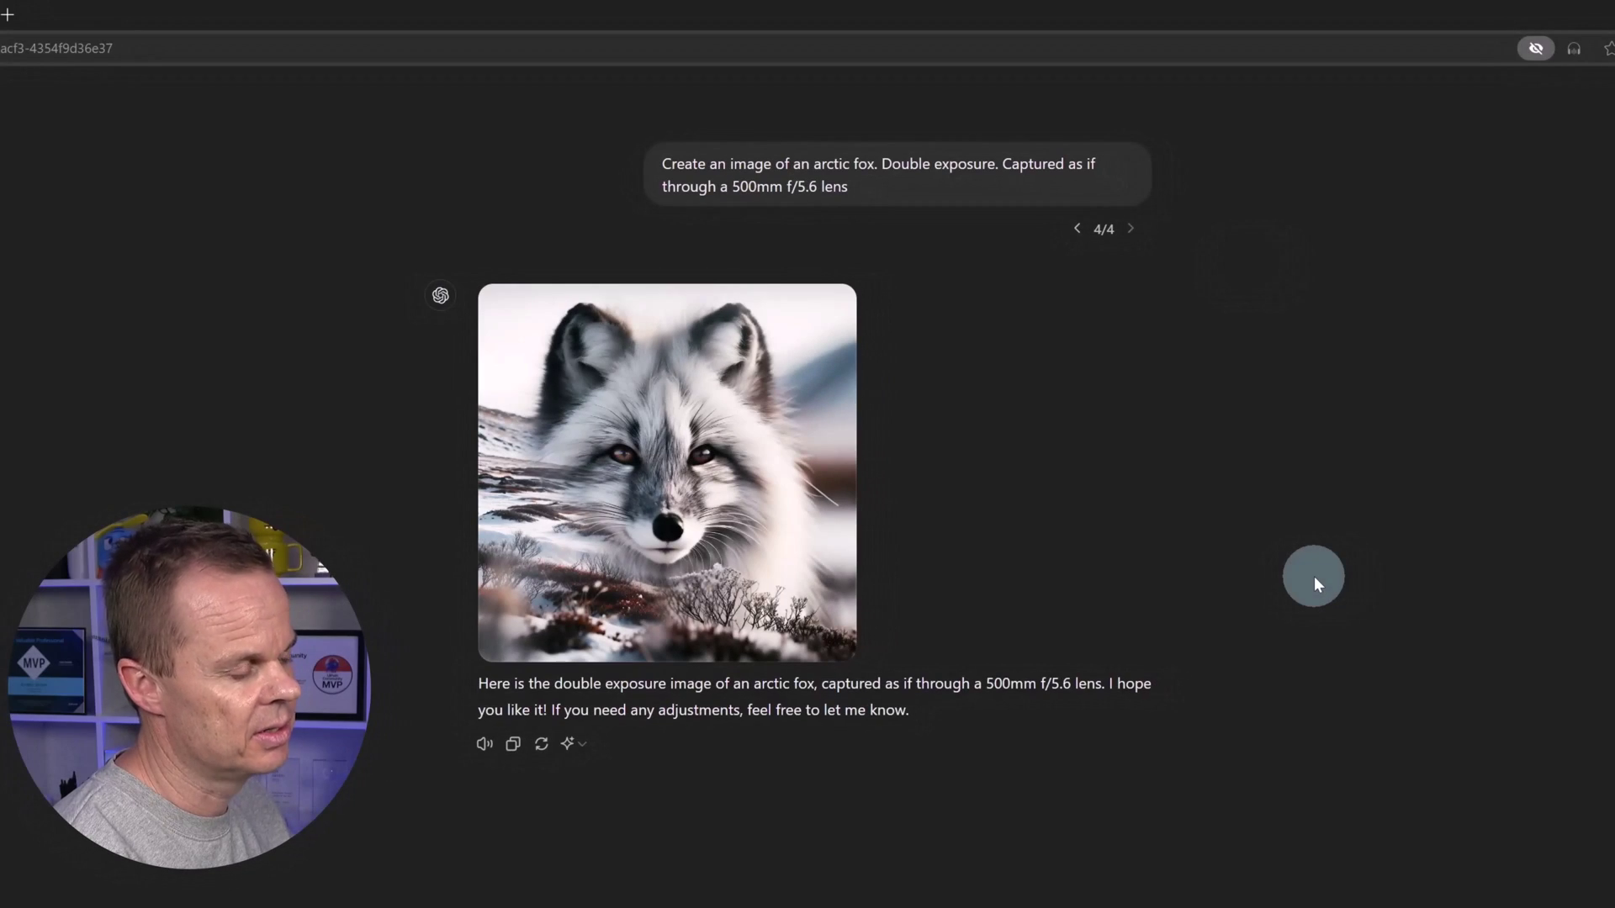
{"action": "left_click", "coordinate": [749, 516]}
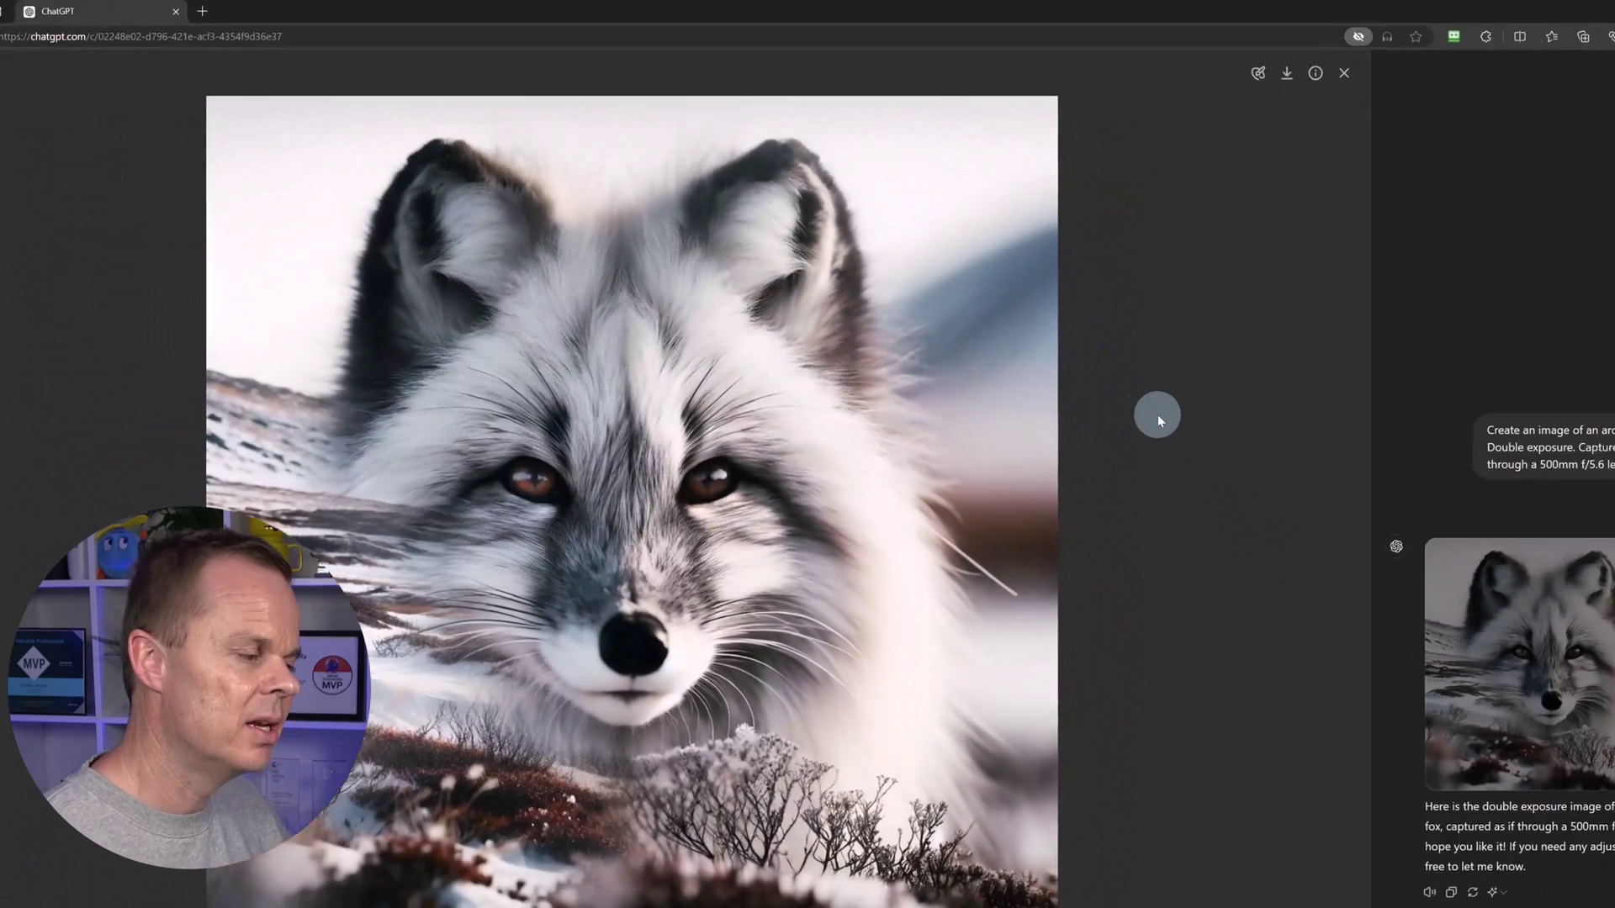